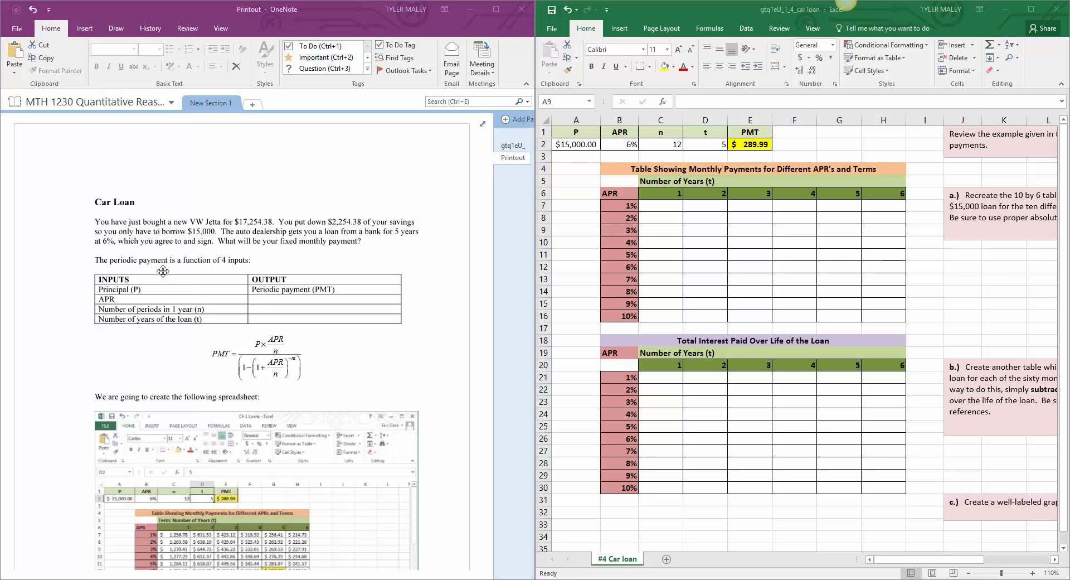
left_click(125, 347)
scroll(125, 347, "down", 4)
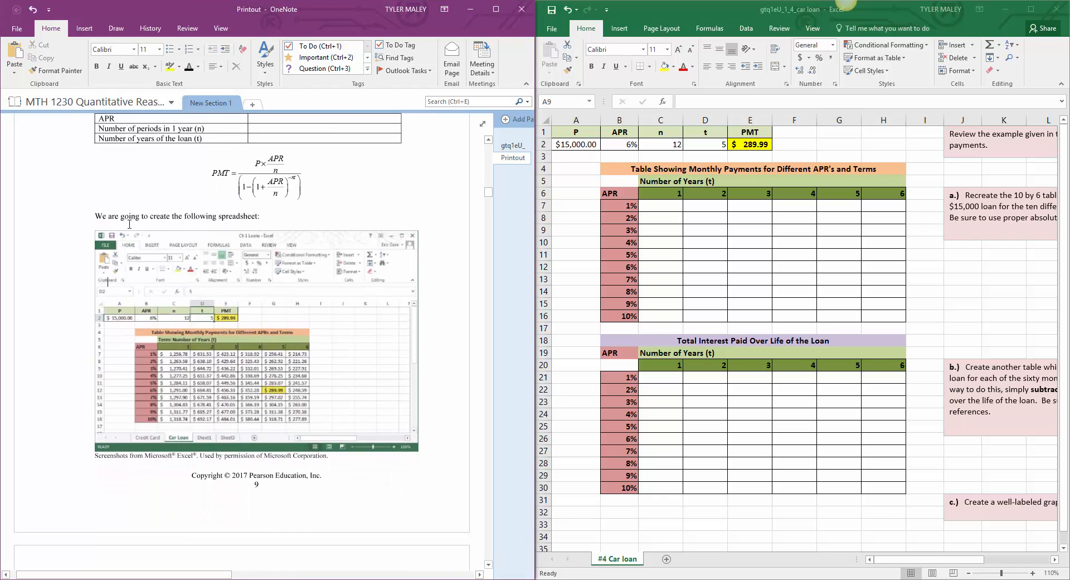
scroll(133, 223, "up", 1)
scroll(206, 263, "up", 4)
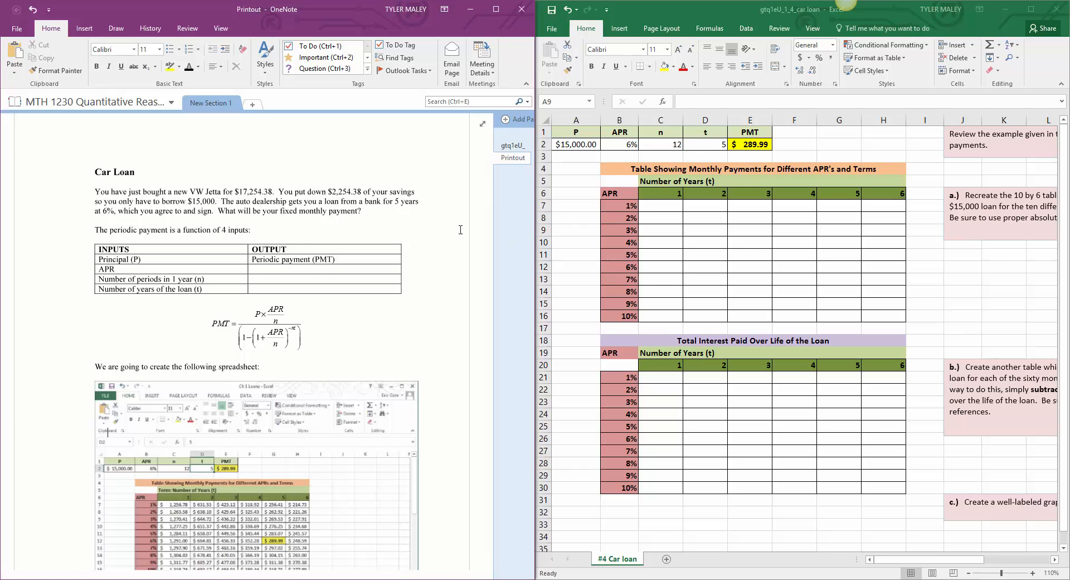
scroll(209, 182, "up", 1)
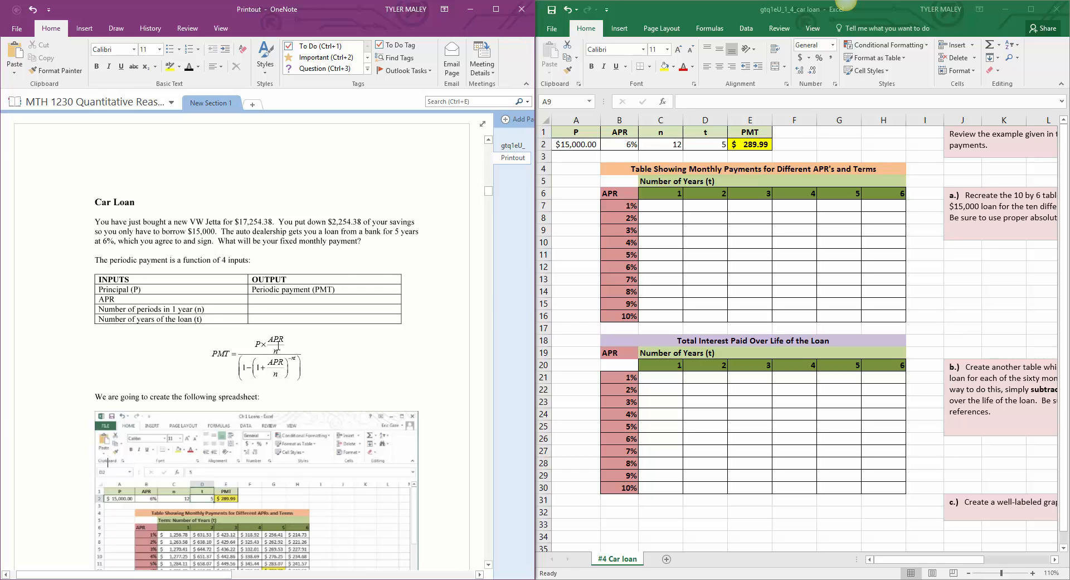
Step: Start a text note above the Car Loan heading reading "PMT = (P*APR/n)"
left_click(91, 173)
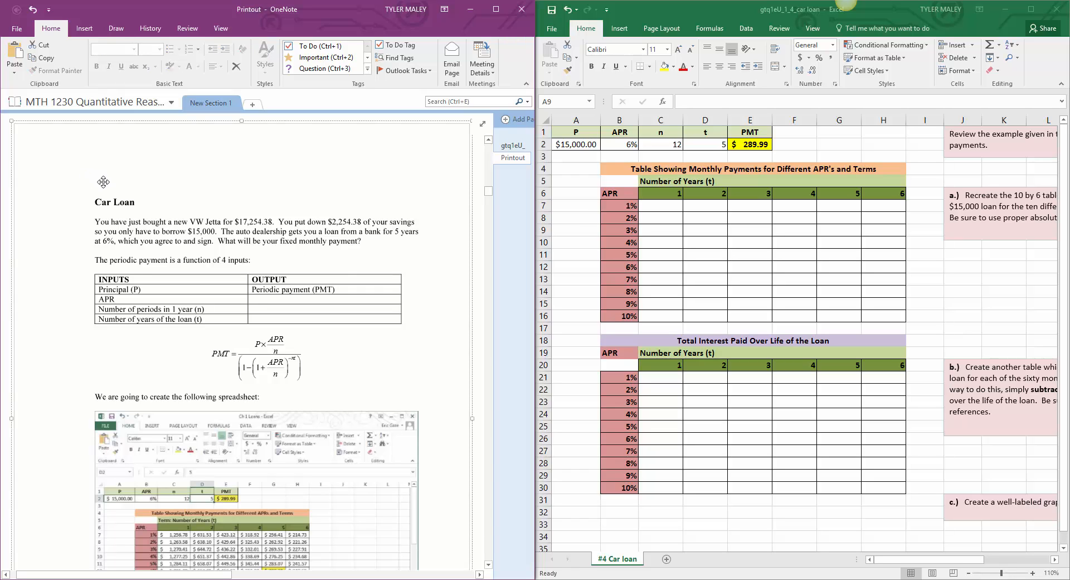
left_click(112, 176)
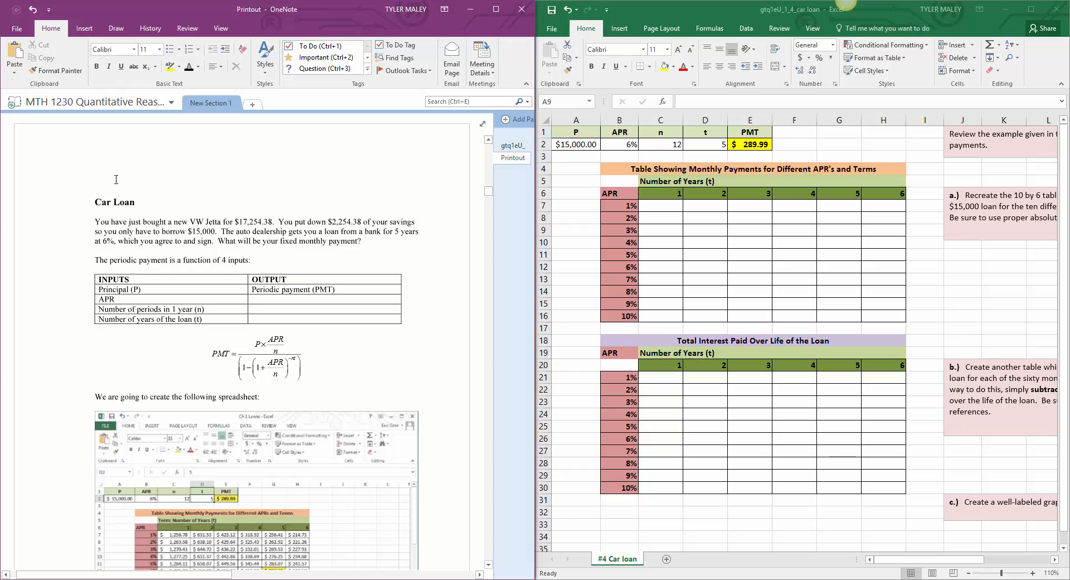
type("PMT")
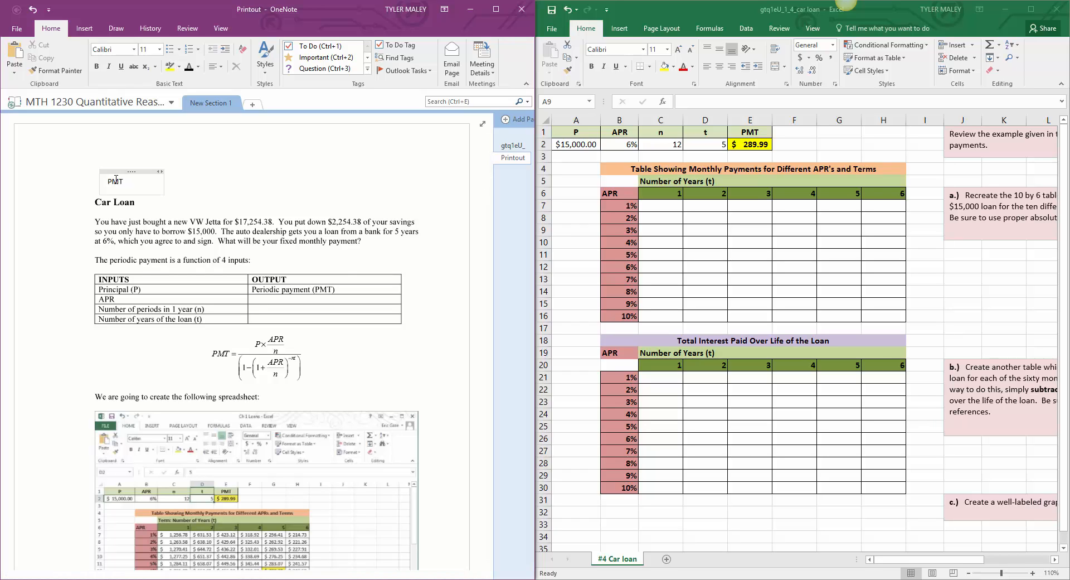
type(" =")
type("(P *")
key("BackSpace")
key("BackSpace")
type("*APR/n)/(1-")
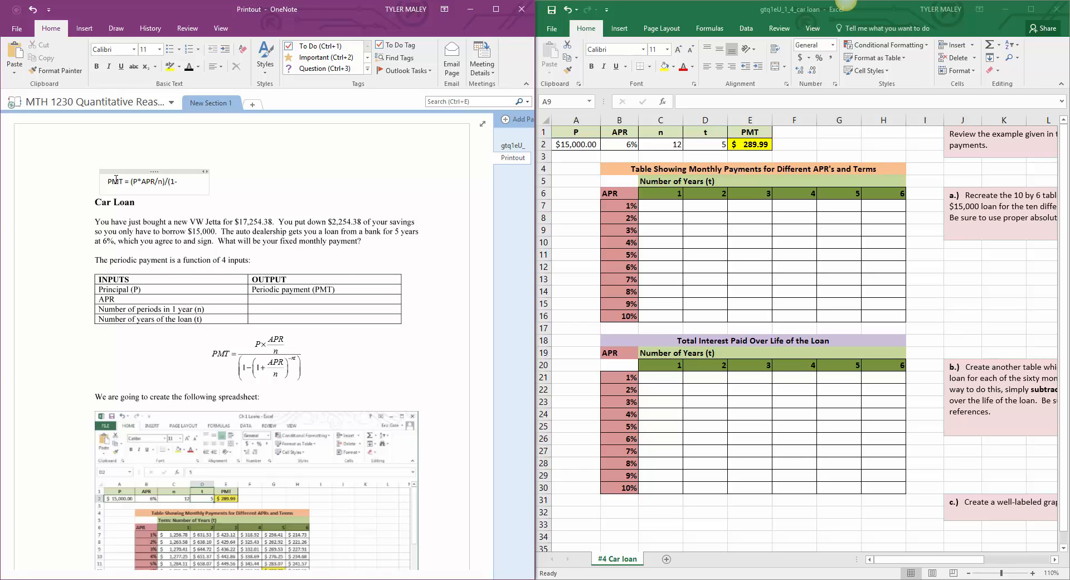
type("(1+A PR/n)^(-n")
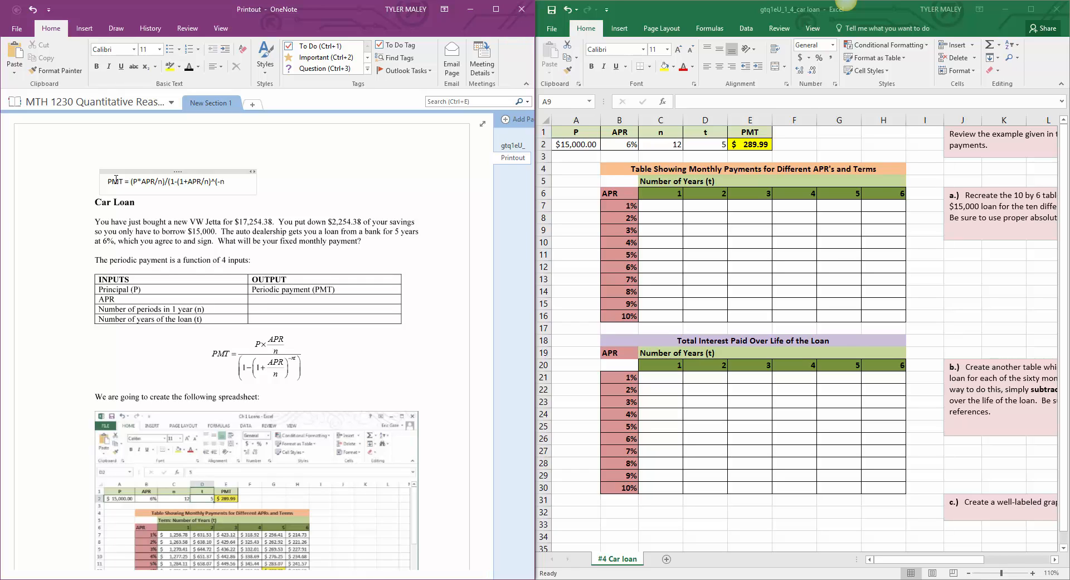
type("*t))")
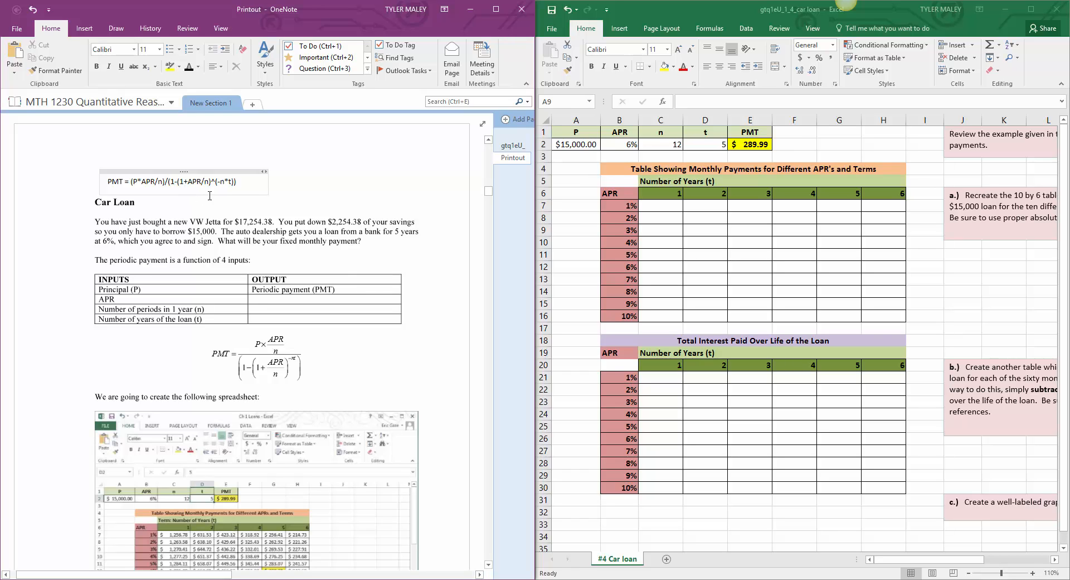
Step: Set the font size of the whole PMT formula note to 20
left_click_drag(237, 181, 107, 190)
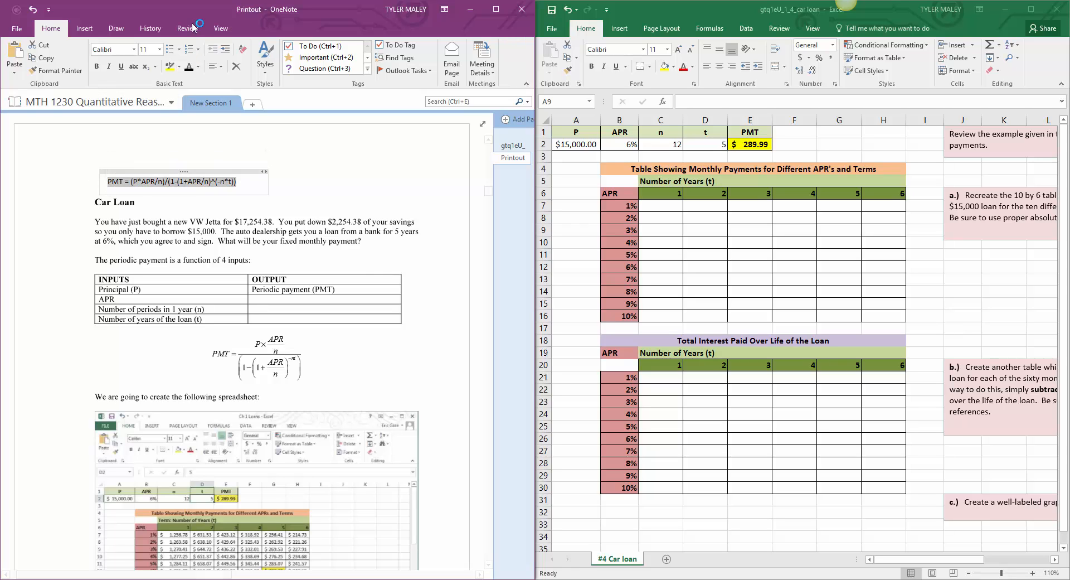
left_click(160, 50)
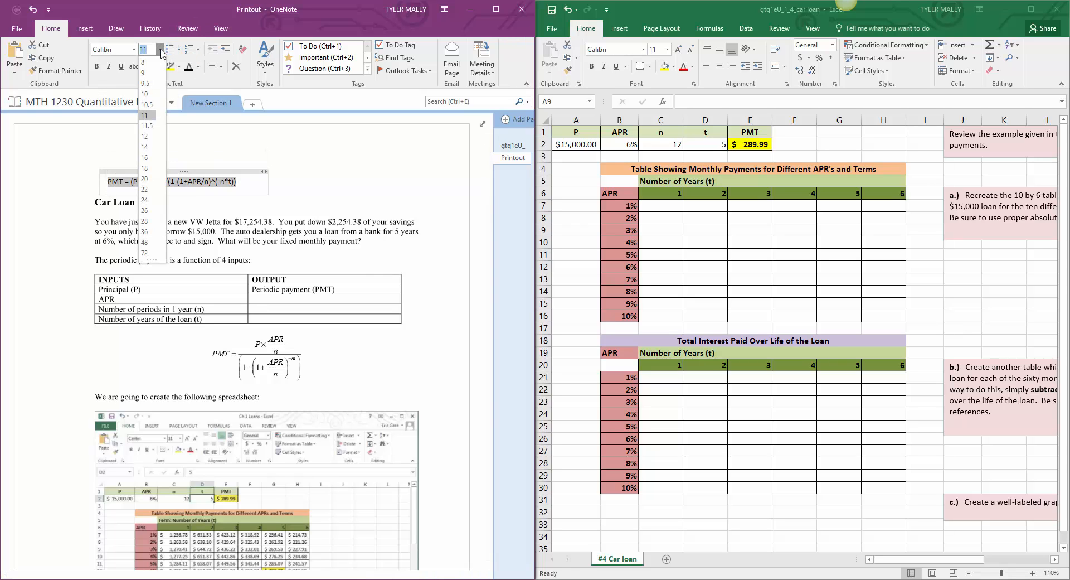
left_click(151, 158)
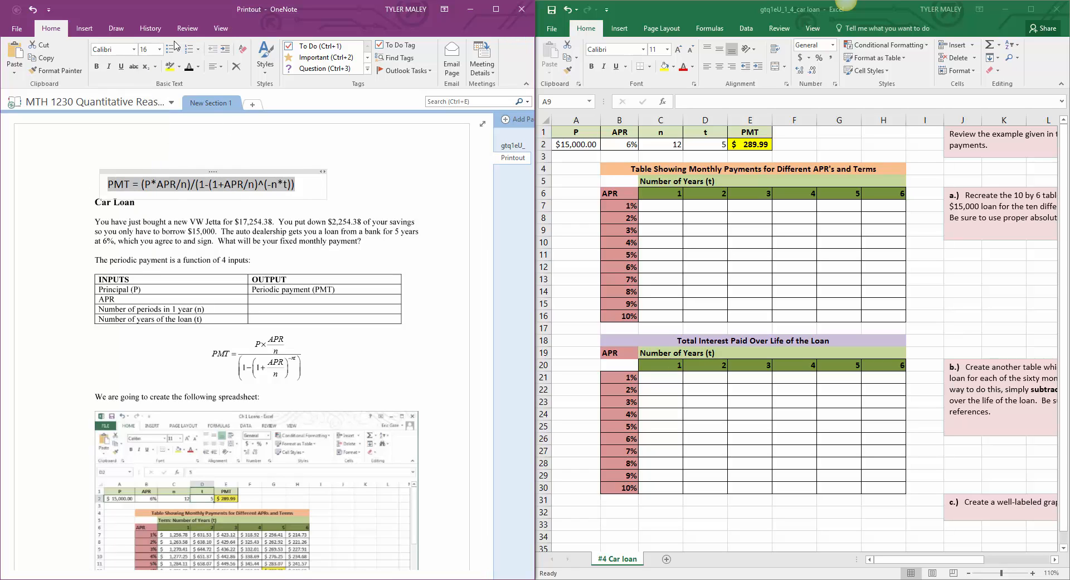
left_click(161, 53)
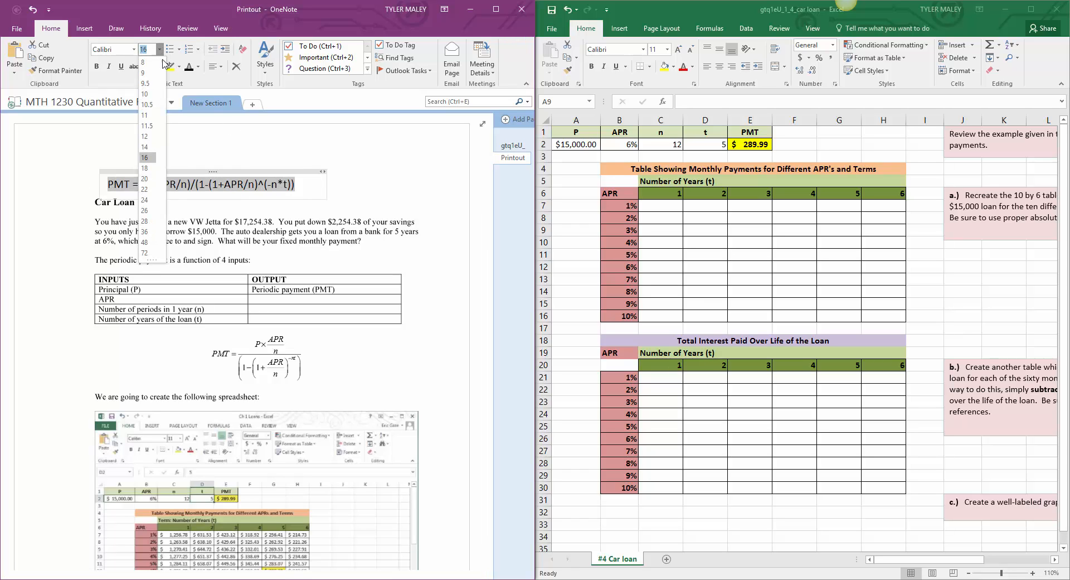
left_click(149, 181)
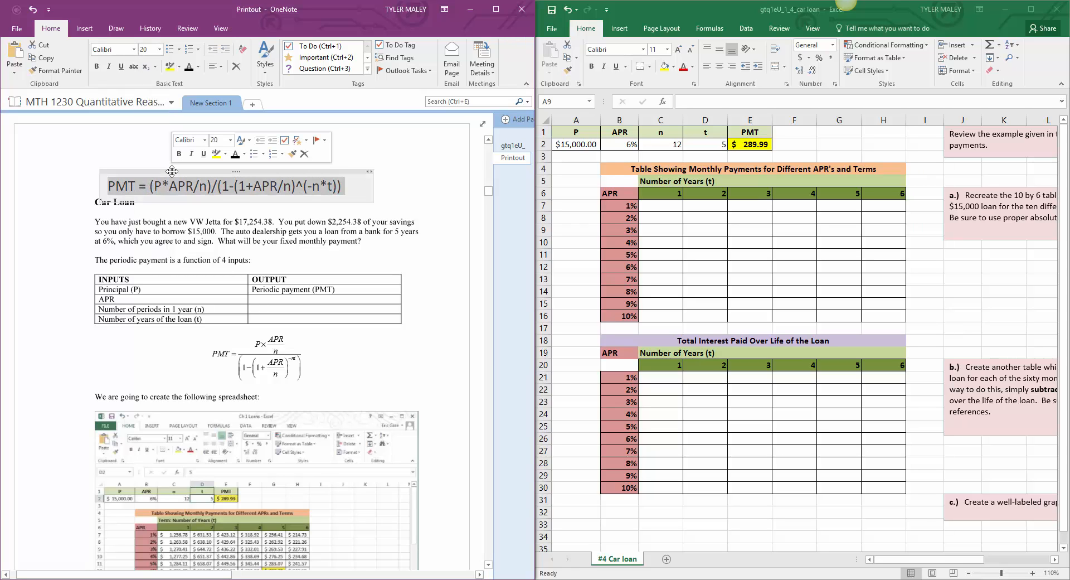
left_click(403, 183)
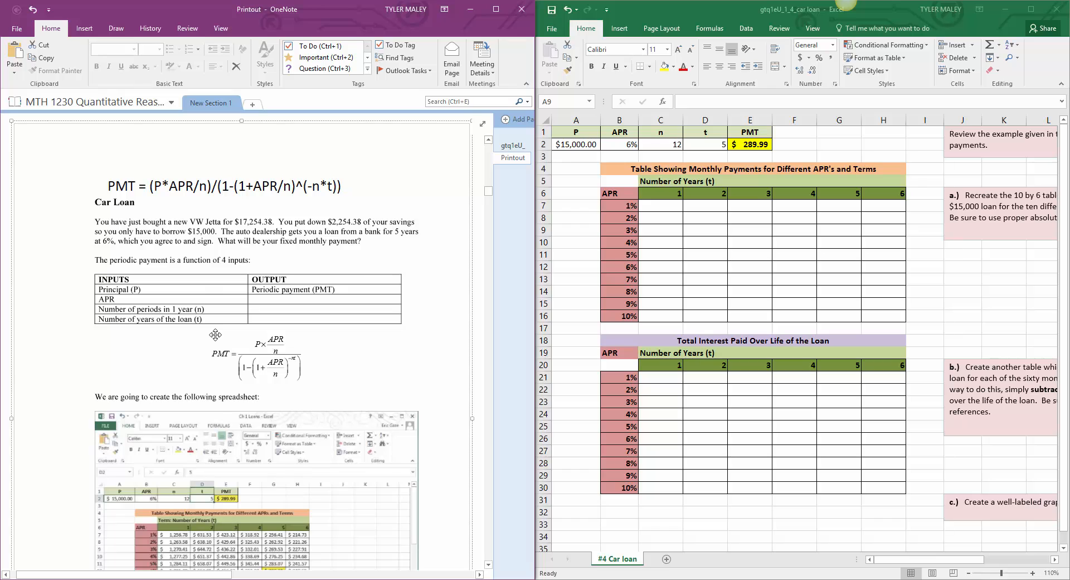
Step: Review the Caution section on Order of Operations, comparing it with the PMT formula on the Car Loan page
scroll(215, 334, "down", 15)
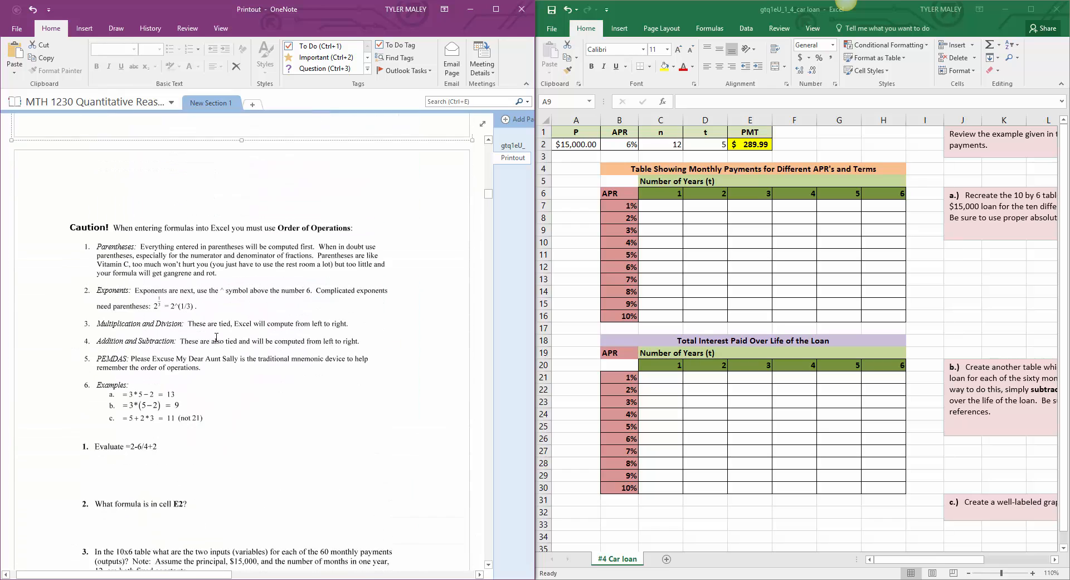
scroll(217, 336, "down", 1)
scroll(216, 337, "down", 2)
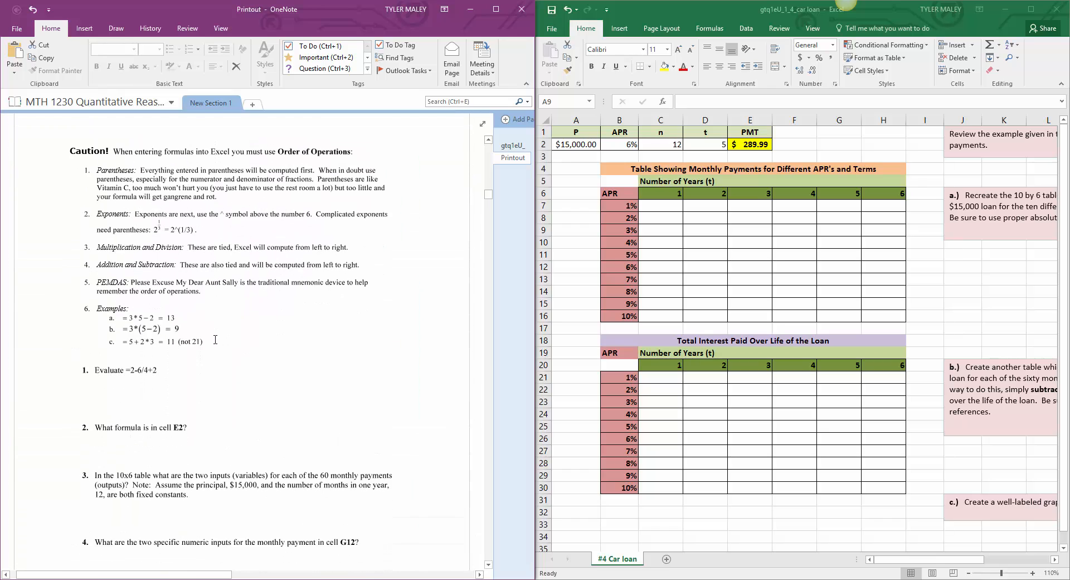
scroll(215, 338, "up", 7)
scroll(216, 338, "up", 20)
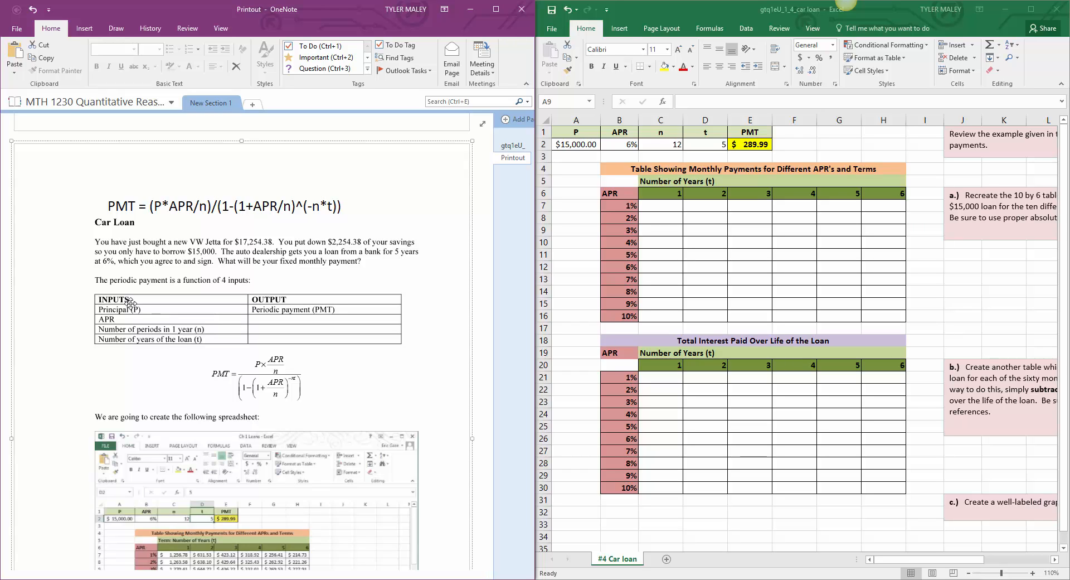
scroll(130, 304, "down", 10)
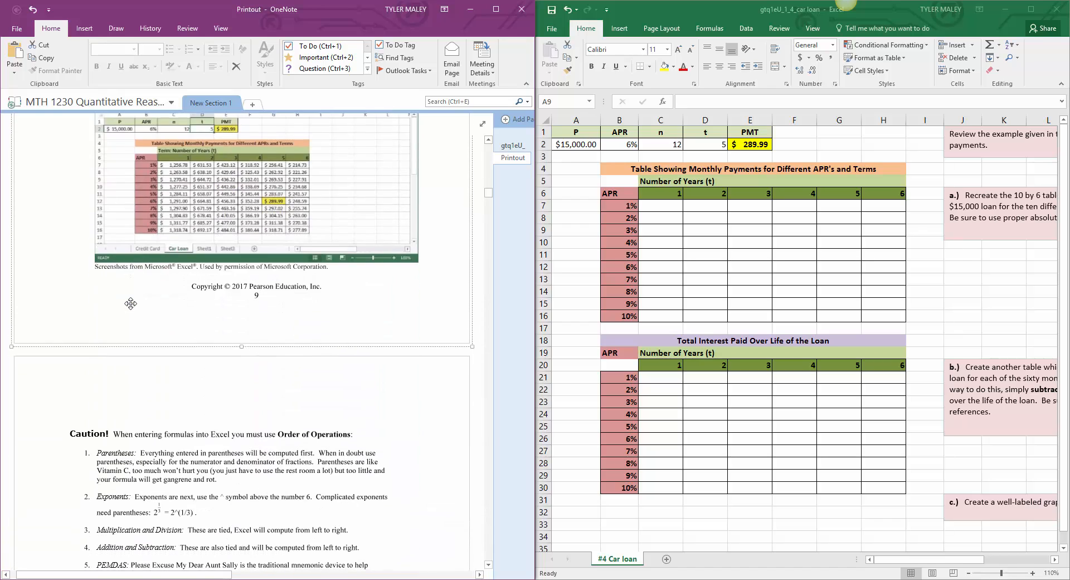
scroll(130, 303, "down", 1)
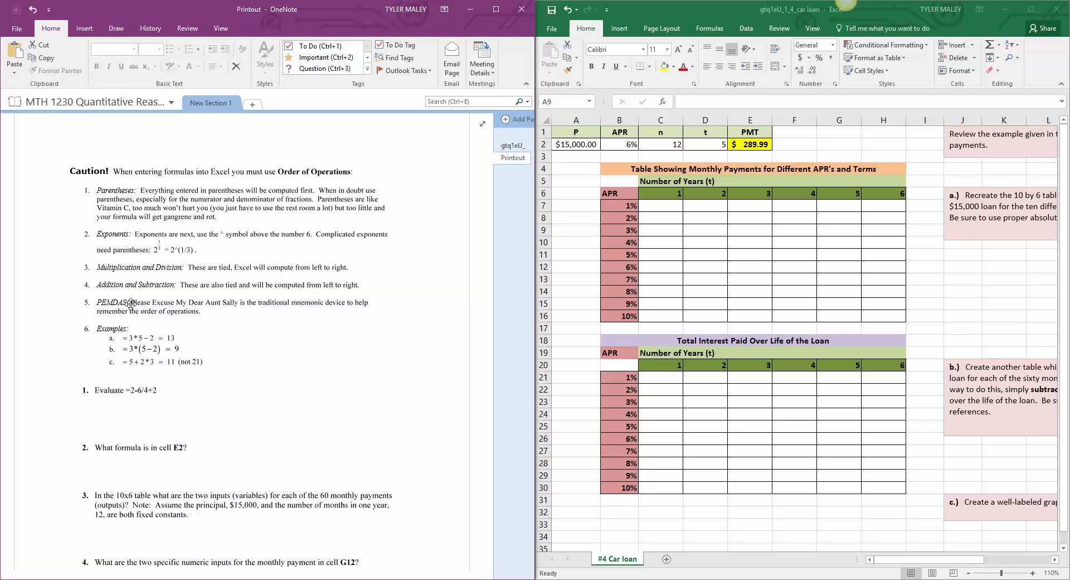
scroll(130, 302, "up", 15)
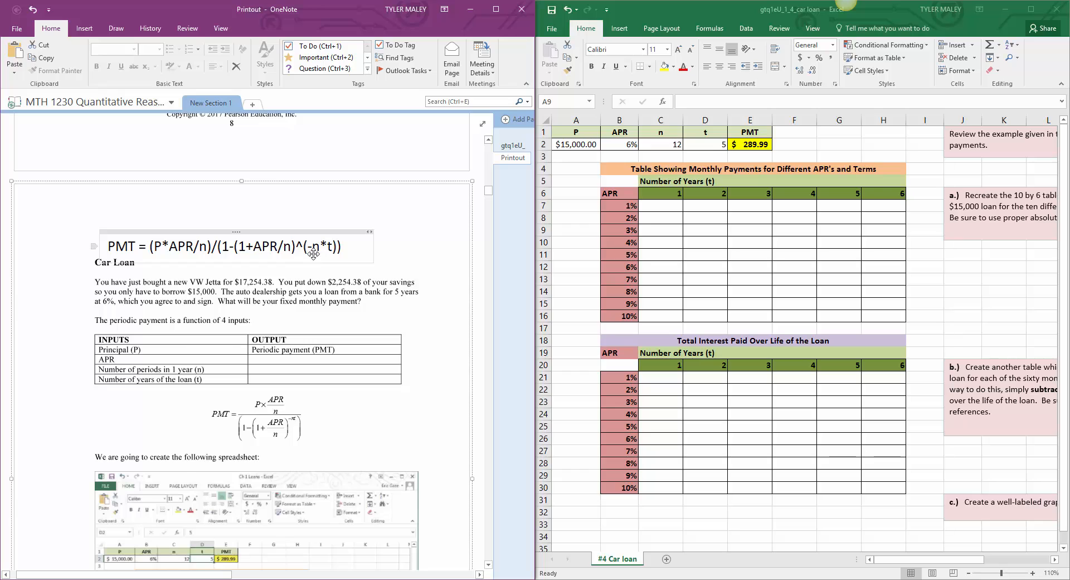
right_click(285, 235)
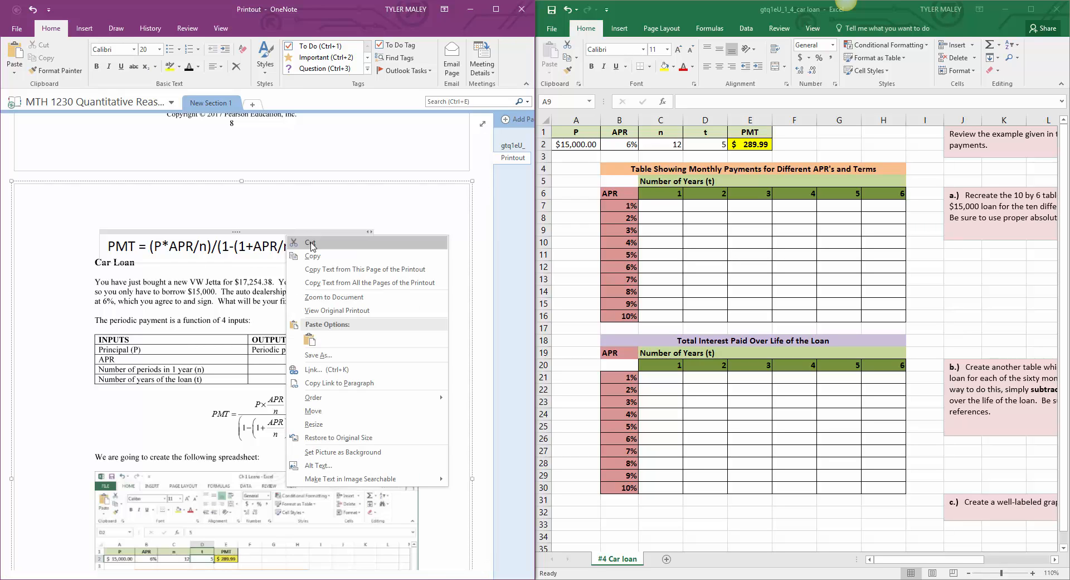
left_click(311, 244)
scroll(296, 256, "down", 9)
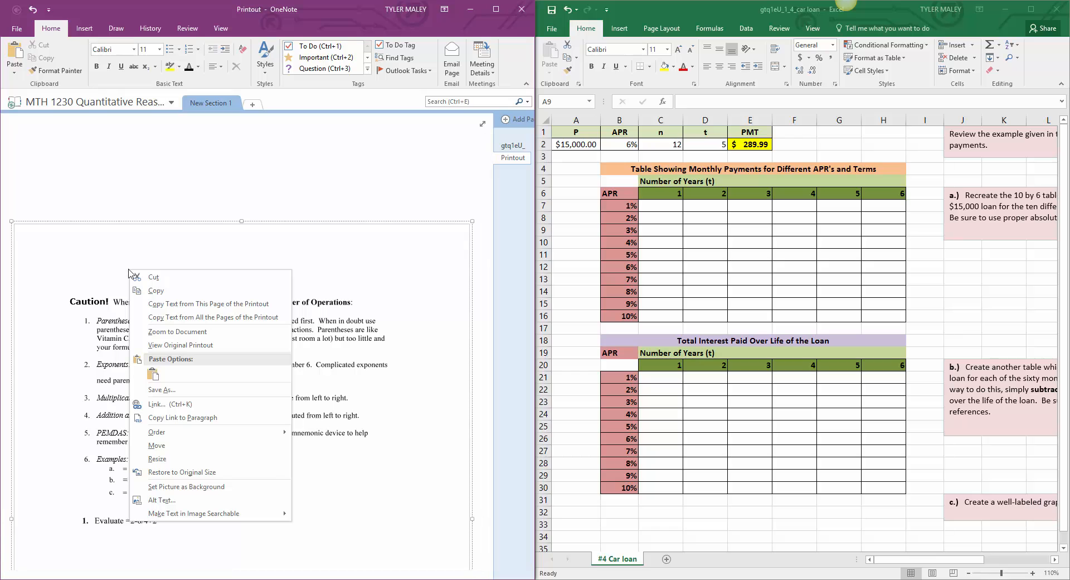
scroll(129, 270, "up", 5)
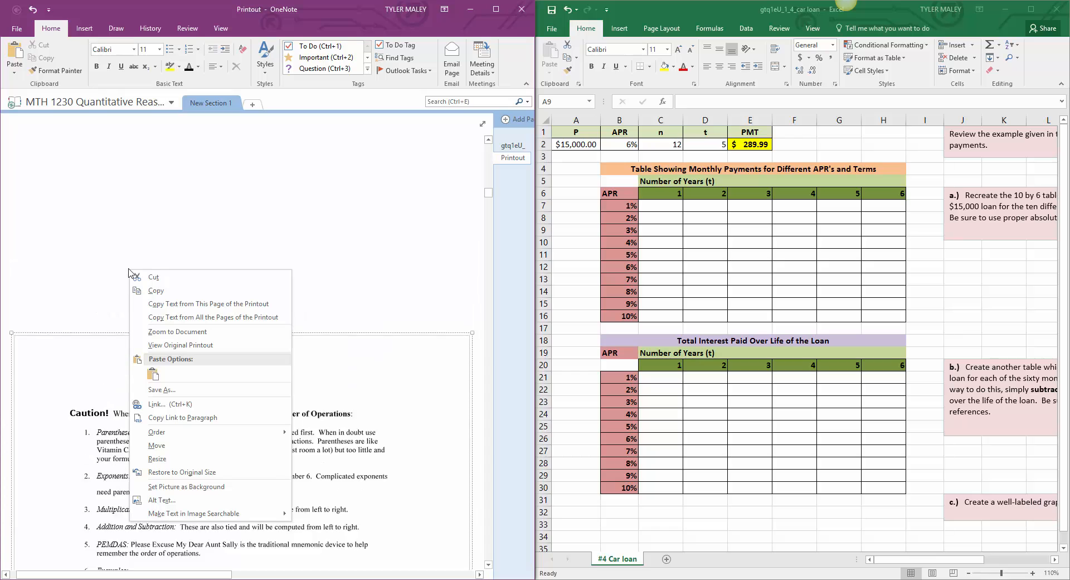
left_click(32, 10)
Step: Examine the order-of-operations rules, the worked examples and questions 1 to 4 below the Car Loan page
scroll(211, 337, "down", 5)
scroll(210, 337, "down", 5)
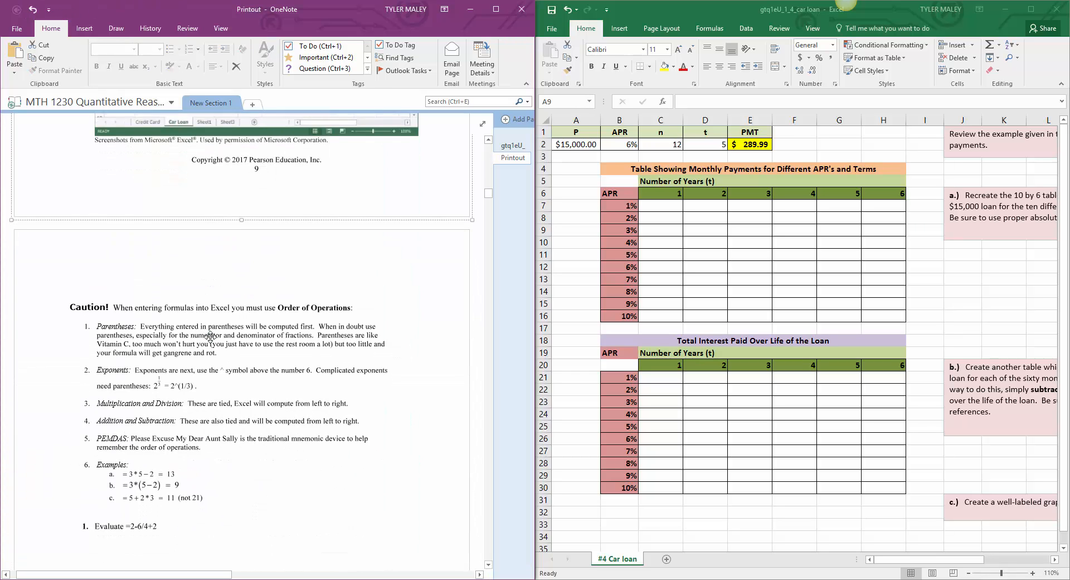
scroll(312, 170, "up", 9)
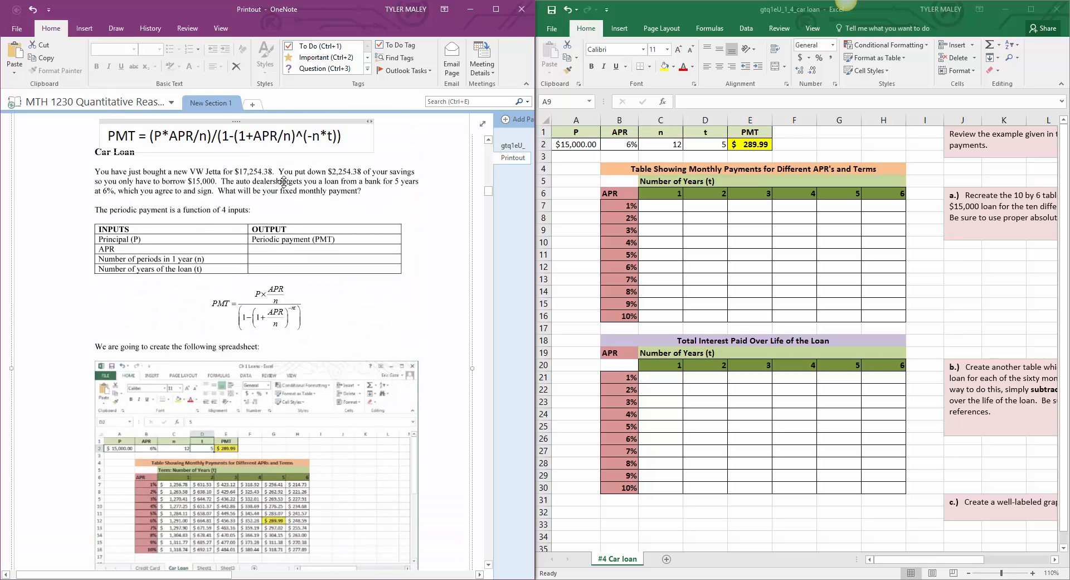
scroll(287, 384, "down", 10)
scroll(286, 384, "down", 1)
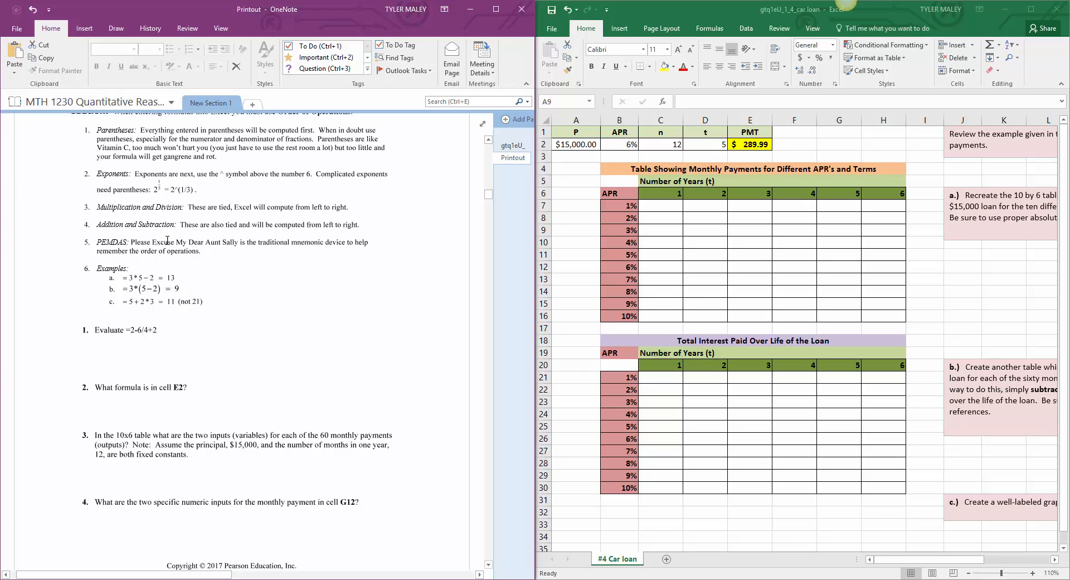
scroll(102, 357, "down", 1)
scroll(102, 356, "down", 2)
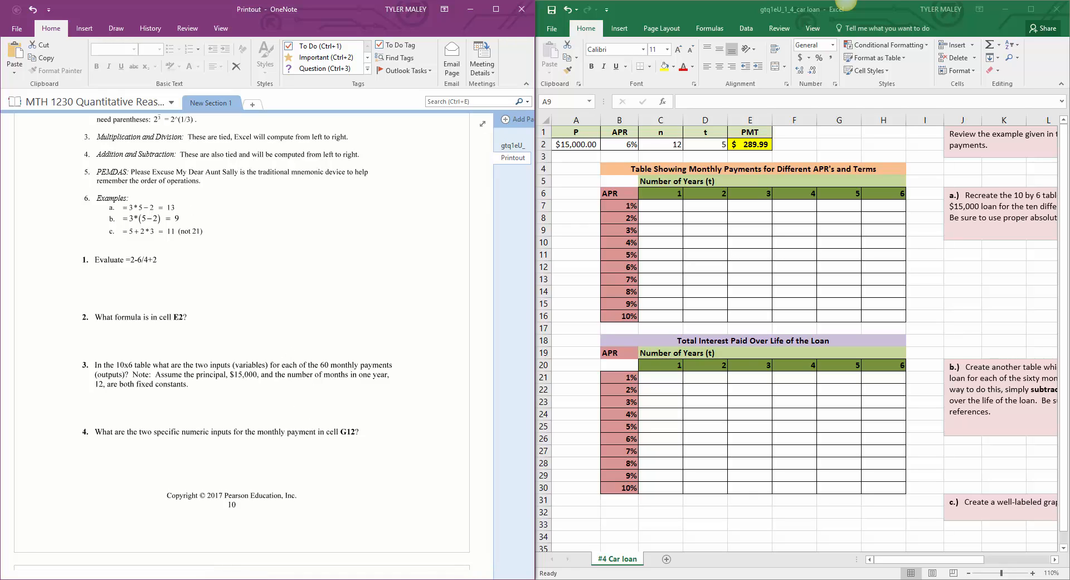
left_click(502, 579)
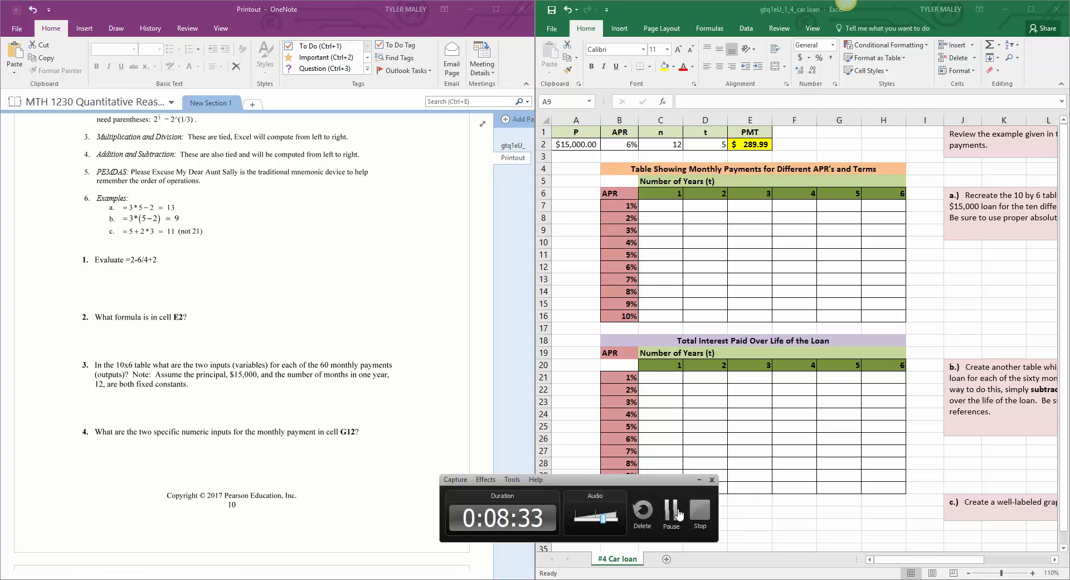
left_click(678, 514)
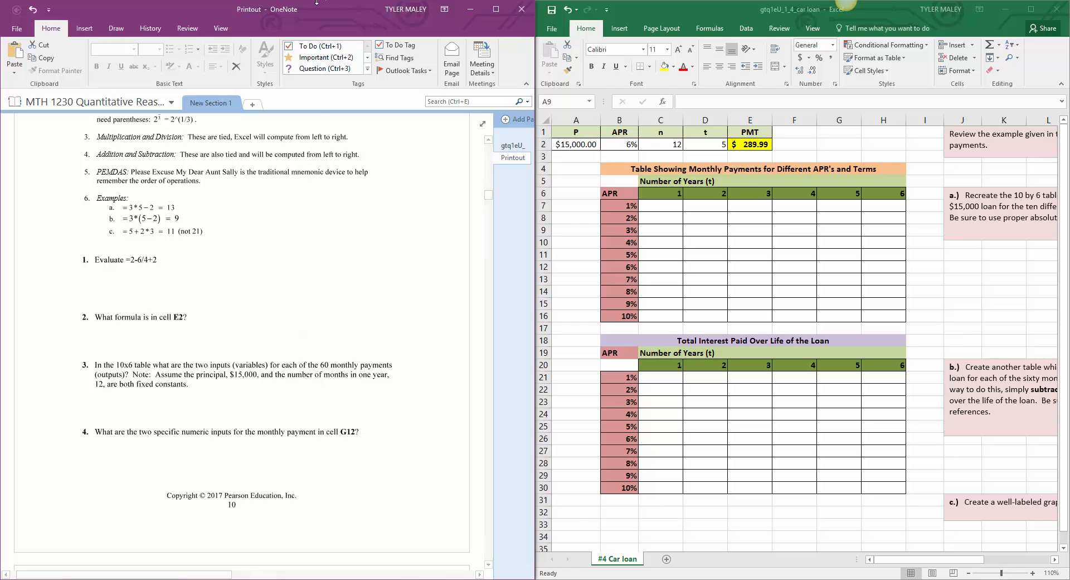
Step: Highlight "3*5" in example a with the green highlighter
left_click(117, 30)
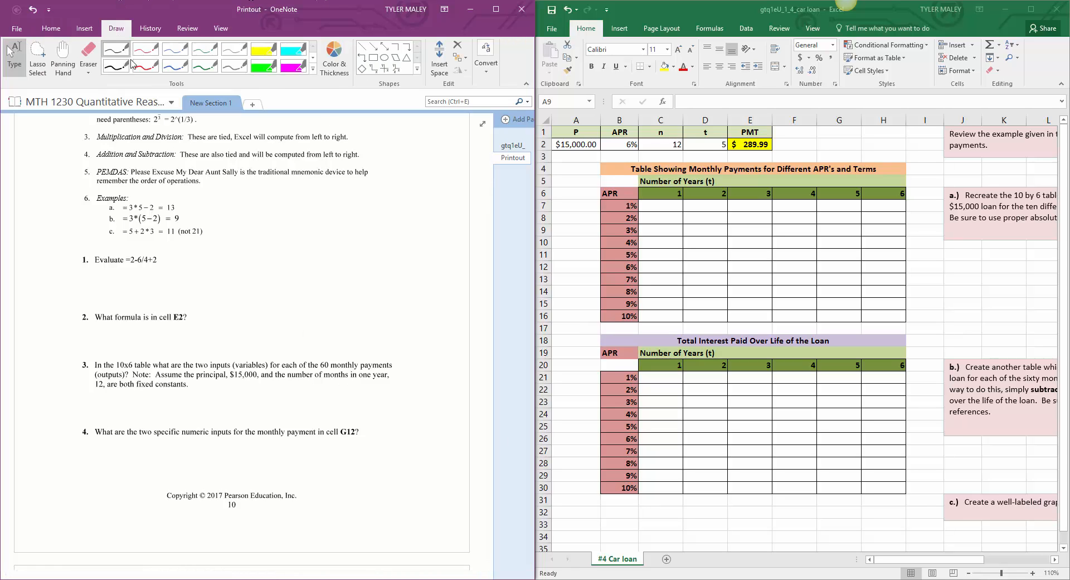
left_click(176, 67)
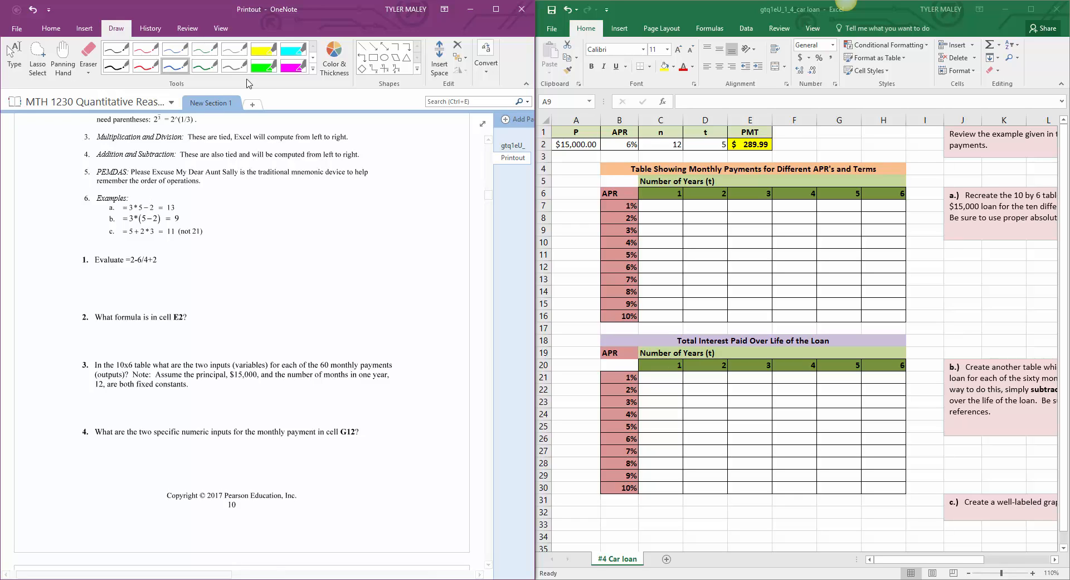
left_click(263, 65)
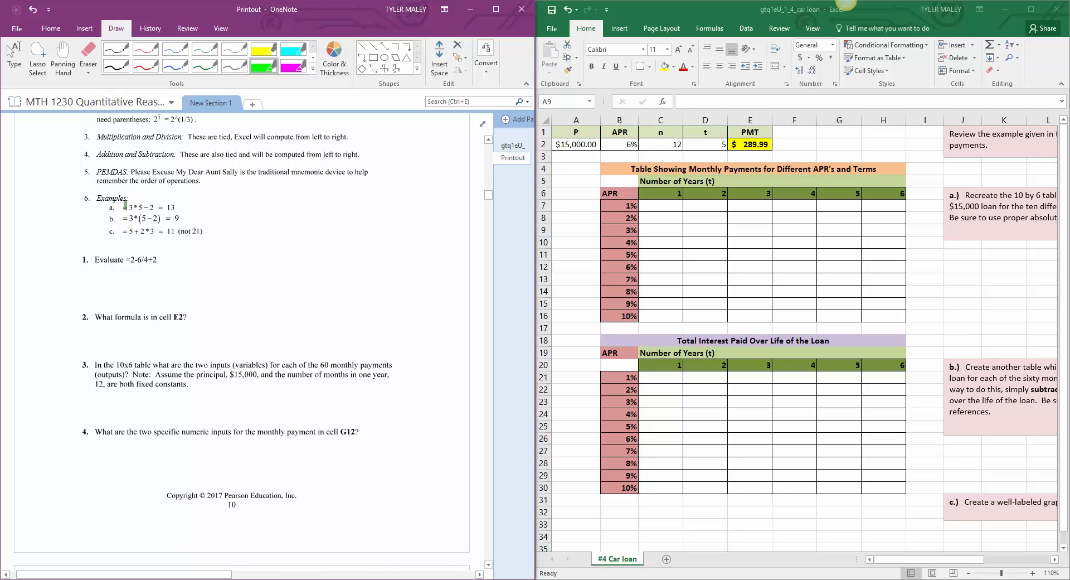
left_click_drag(130, 207, 146, 207)
Step: Handwrite "3*5 − 2 = 15 − 2" in red beside example a
left_click(145, 66)
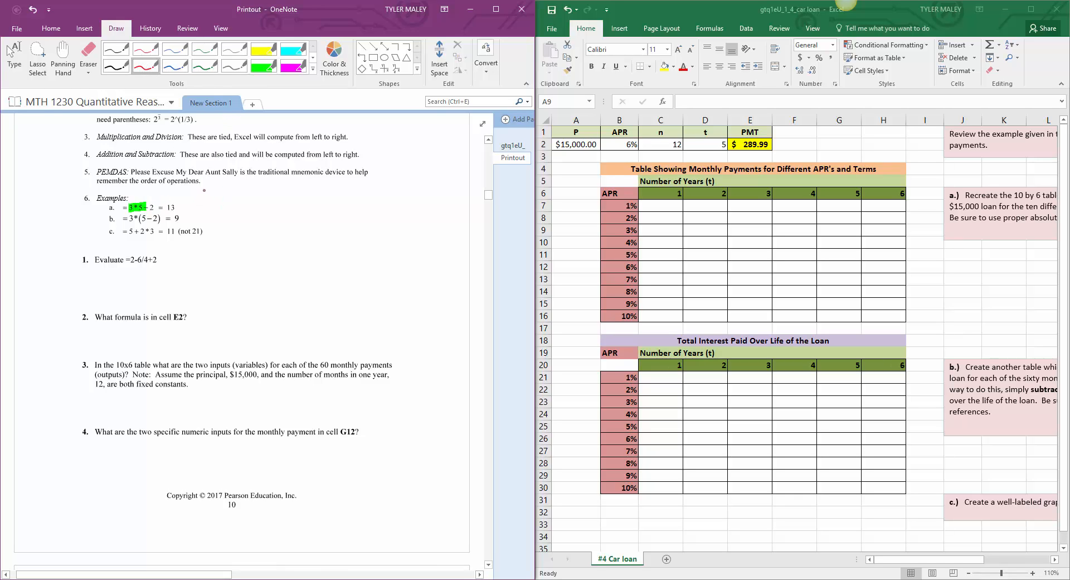
mouse_move(207, 187)
left_mouse_down()
mouse_move(207, 199)
mouse_move(231, 198)
left_mouse_up()
left_click_drag(221, 195, 262, 193)
mouse_move(269, 187)
left_mouse_down()
mouse_move(273, 200)
mouse_move(307, 189)
mouse_move(324, 202)
mouse_move(341, 186)
left_mouse_up()
left_click_drag(348, 195, 353, 194)
left_click_drag(358, 188, 369, 201)
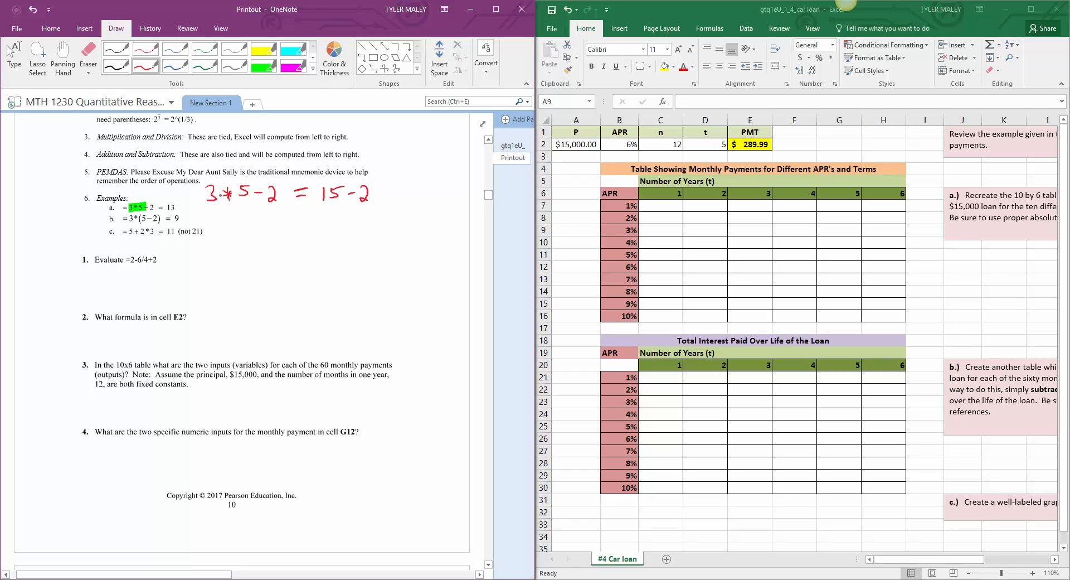
Step: Underline the handwritten "3*5" in red, complete the line with "= 13" and tick example a
left_click_drag(209, 205, 247, 205)
left_click_drag(382, 191, 396, 188)
left_click_drag(386, 196, 413, 197)
left_click_drag(412, 184, 415, 199)
left_click_drag(182, 205, 198, 201)
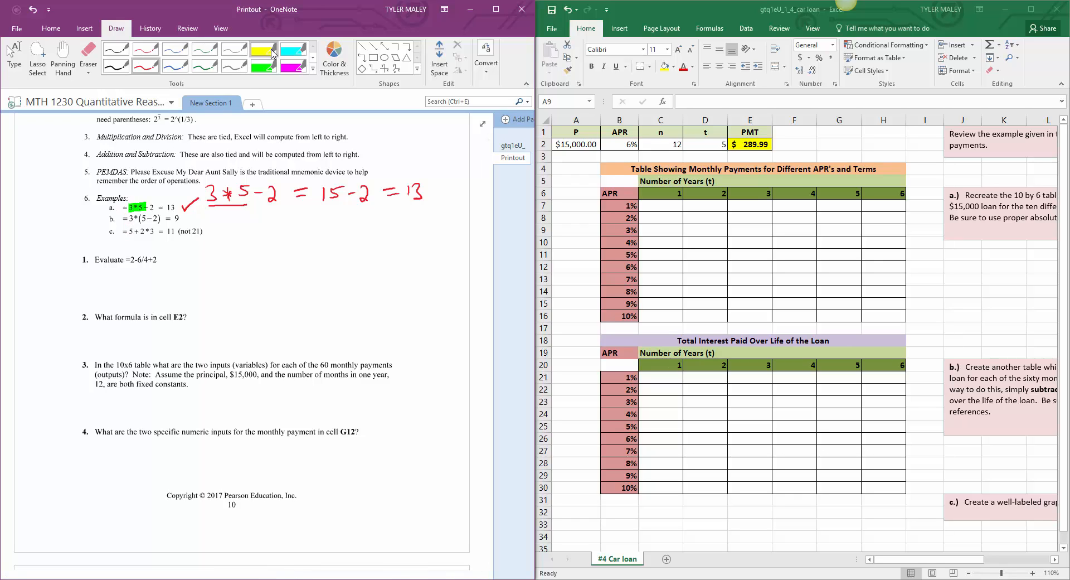
Step: Highlight "(5−2)" in example b in green and handwrite "3*(3) = 9" in blue beside it
left_click(264, 66)
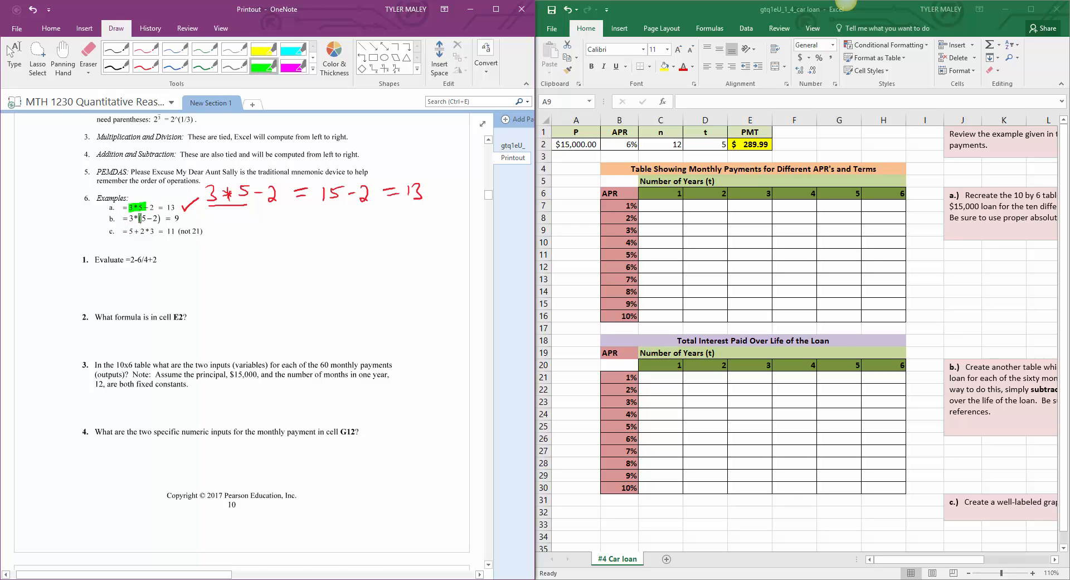
left_click_drag(140, 218, 165, 217)
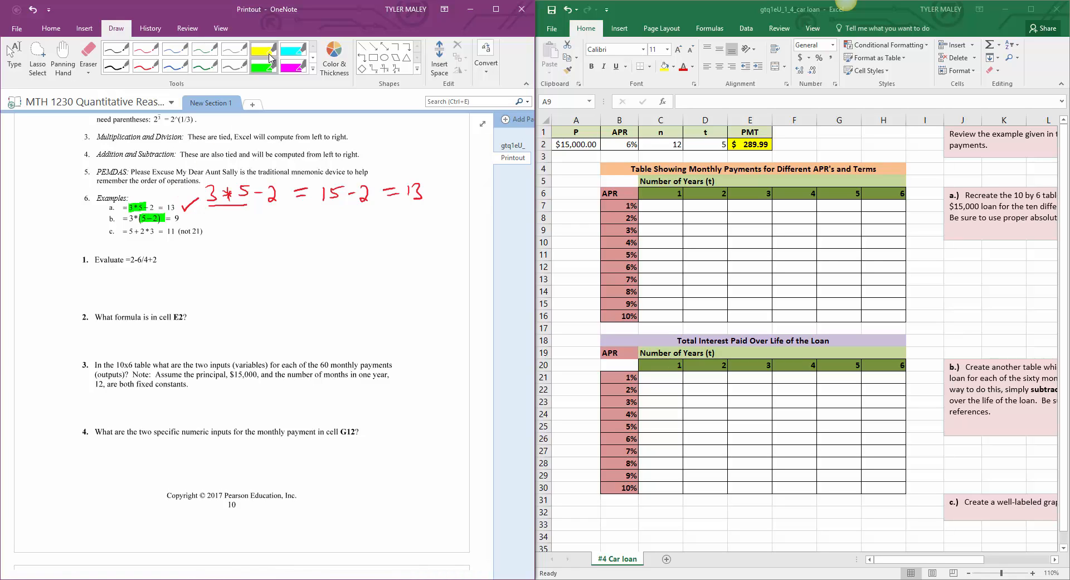
left_click(175, 66)
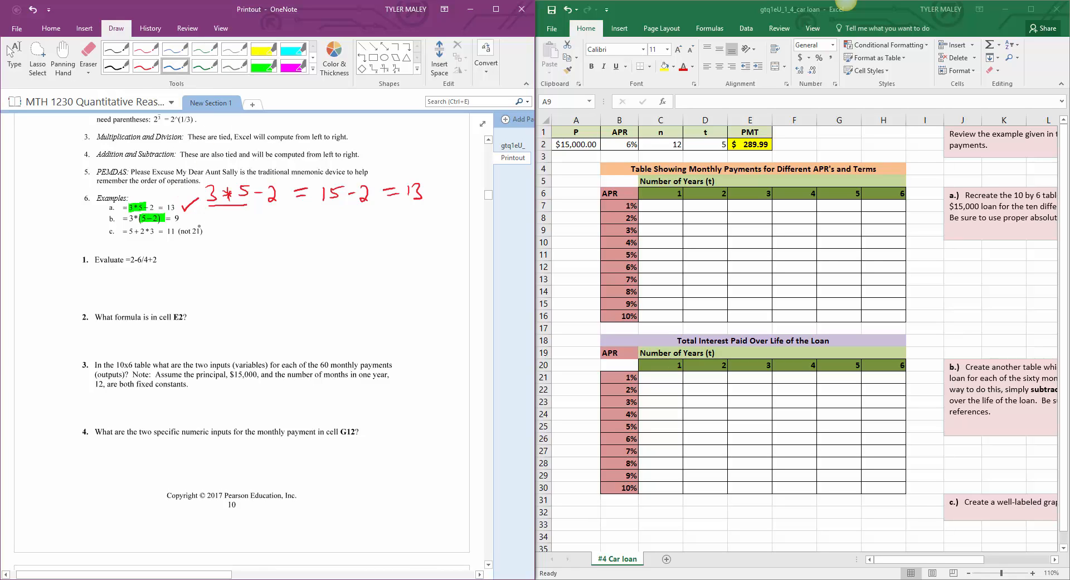
left_click_drag(203, 215, 220, 225)
left_click_drag(214, 217, 224, 221)
left_click_drag(214, 222, 275, 216)
mouse_move(266, 222)
left_mouse_down()
mouse_move(285, 209)
mouse_move(288, 226)
left_mouse_up()
Step: Highlight "2*3" in example c in green and handwrite "5+6 = 11" with a tick in red below it
left_click(264, 66)
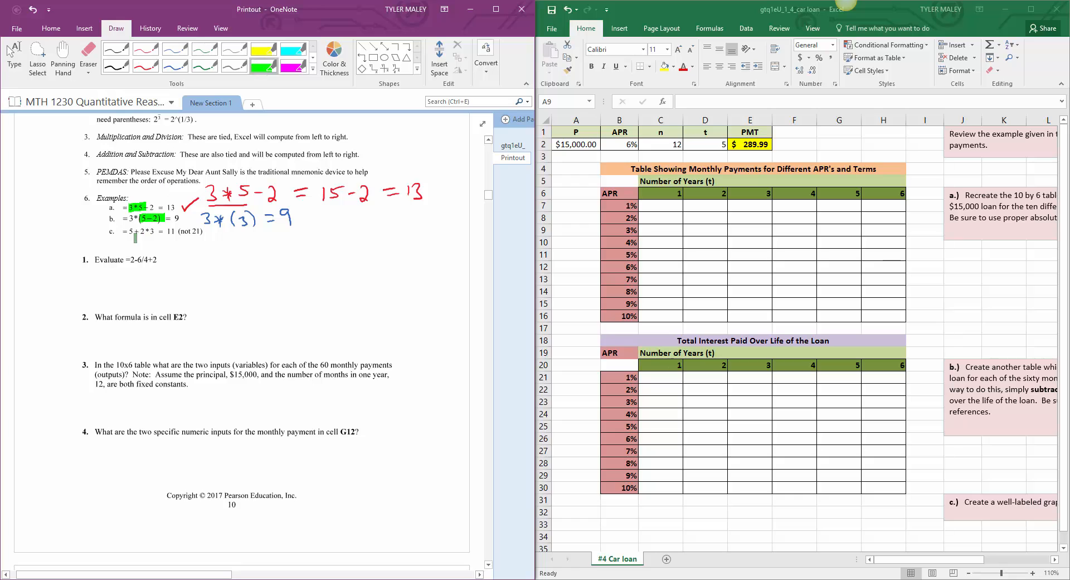
left_click_drag(141, 229, 157, 229)
left_click(146, 66)
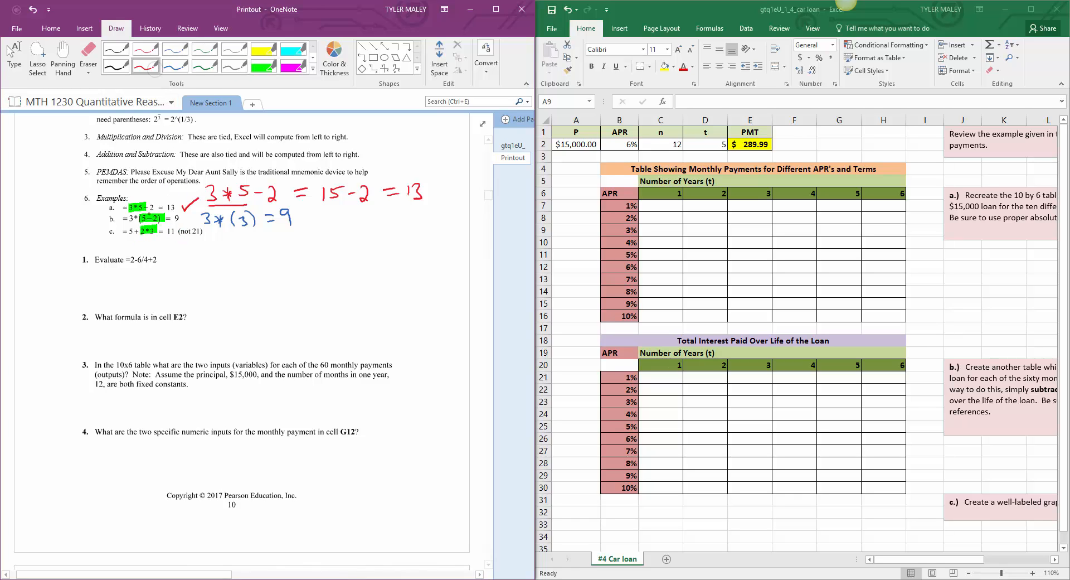
mouse_move(143, 238)
left_mouse_down()
mouse_move(139, 247)
mouse_move(161, 244)
left_mouse_up()
mouse_move(158, 239)
left_mouse_down()
mouse_move(158, 250)
mouse_move(192, 242)
left_mouse_up()
left_click_drag(185, 249, 234, 237)
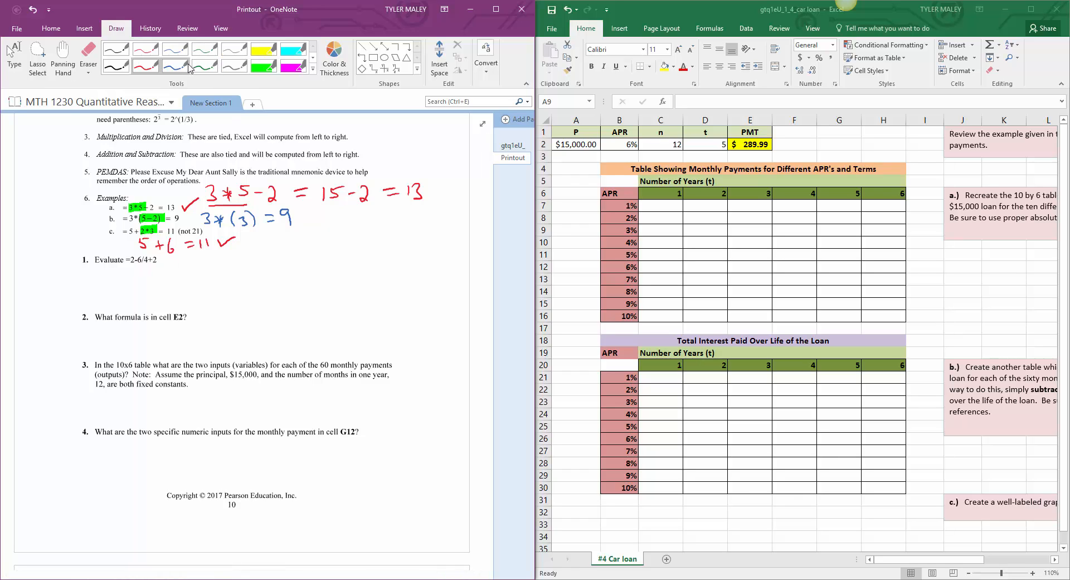
Step: Highlight "6/4" in question 1 in turquoise and handwrite "= 2 − 1.5 + 2" in green below the expression
left_click(293, 53)
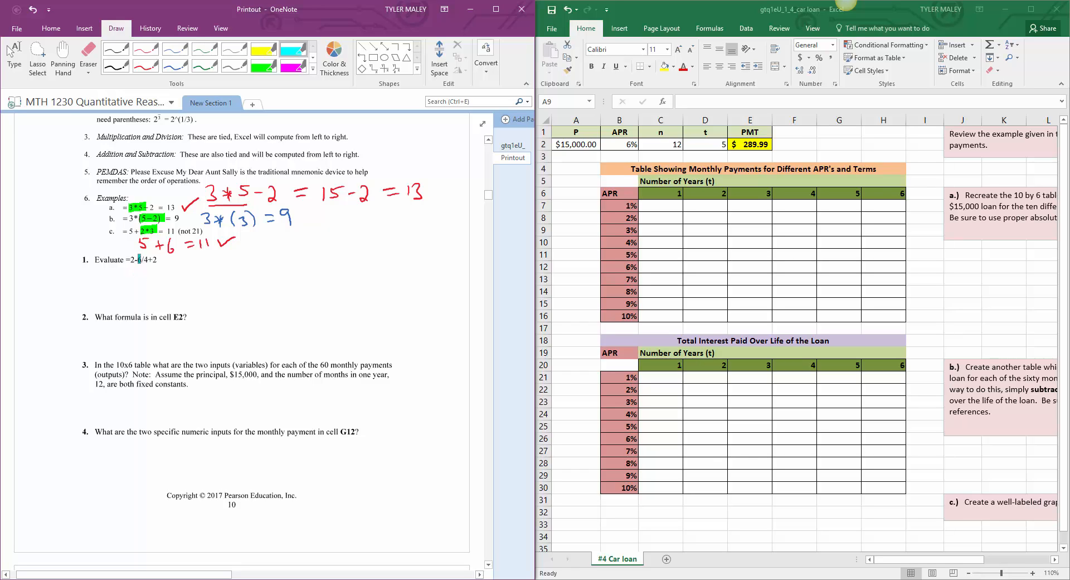
left_click_drag(139, 259, 149, 259)
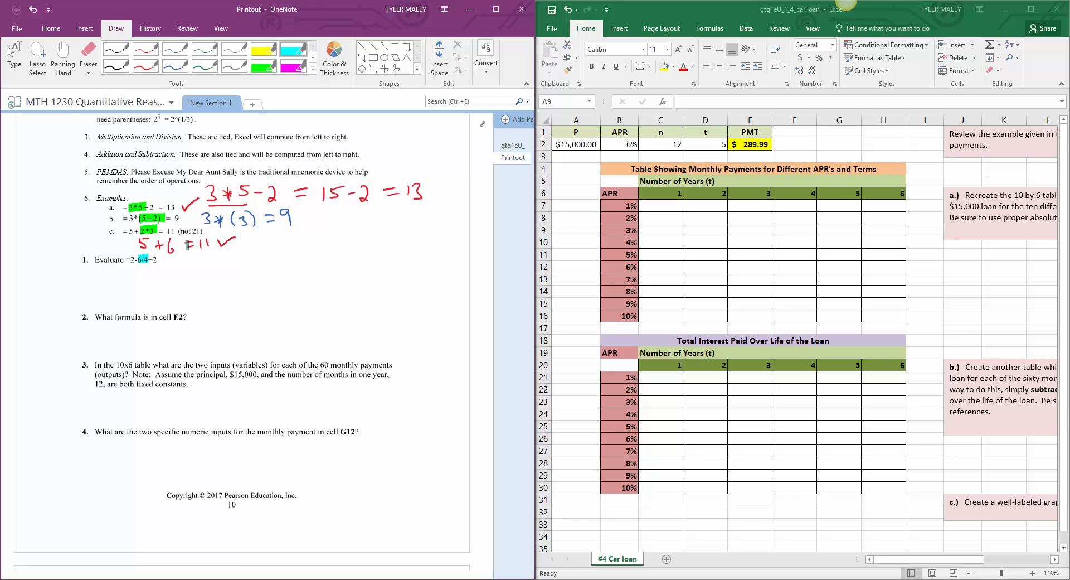
left_click(205, 63)
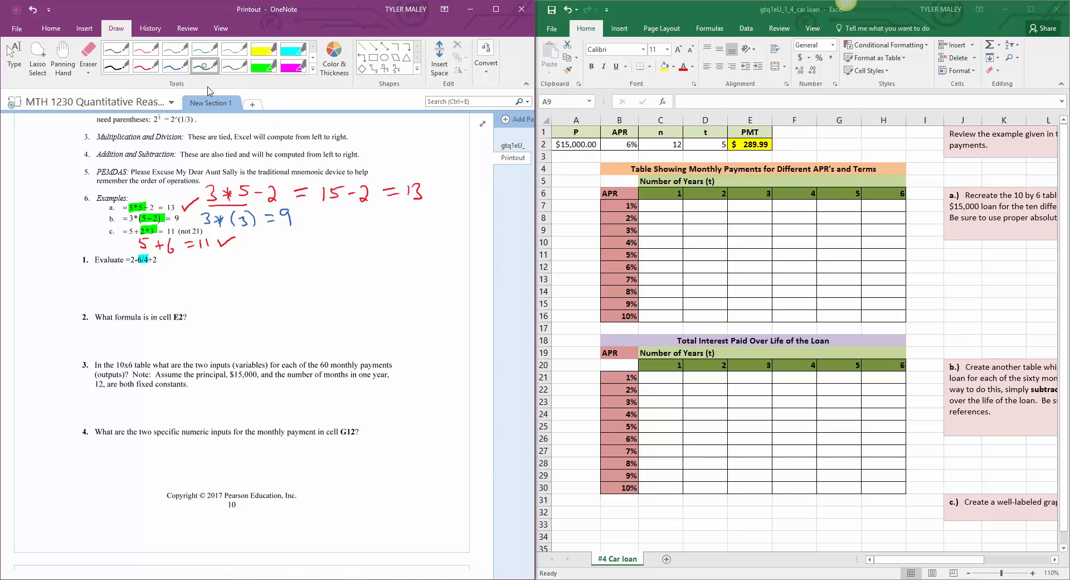
left_click_drag(135, 276, 144, 288)
left_click_drag(153, 281, 164, 280)
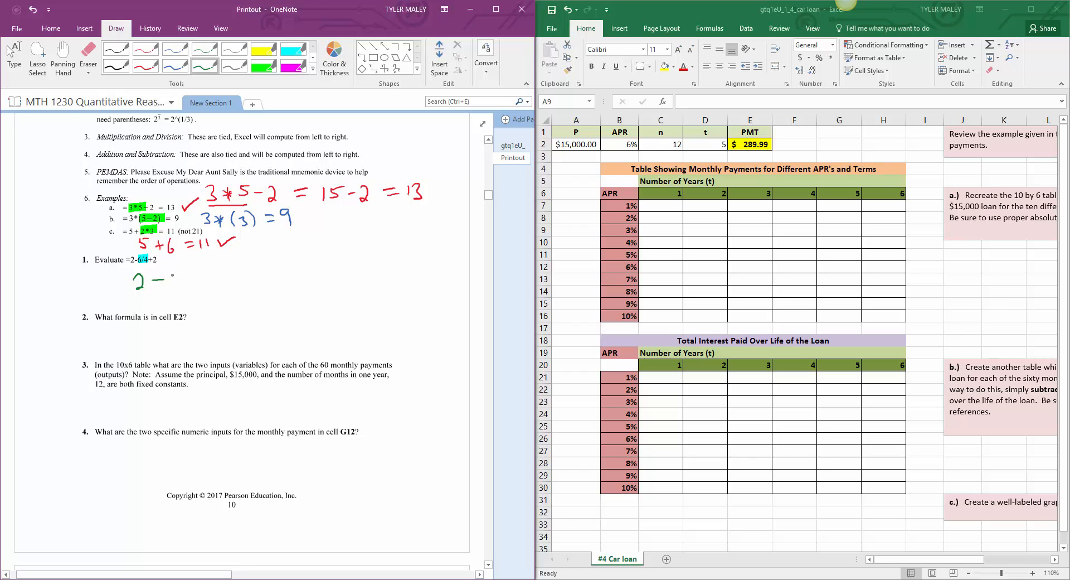
left_click(176, 283)
mouse_move(170, 271)
left_mouse_down()
mouse_move(171, 284)
mouse_move(221, 279)
left_mouse_up()
left_click_drag(116, 281, 127, 281)
left_click_drag(116, 288, 127, 287)
Step: Circle the number of the Addition and Subtraction rule in green and highlight the handwritten "2 − 1.5" in green
left_click_drag(78, 157, 86, 147)
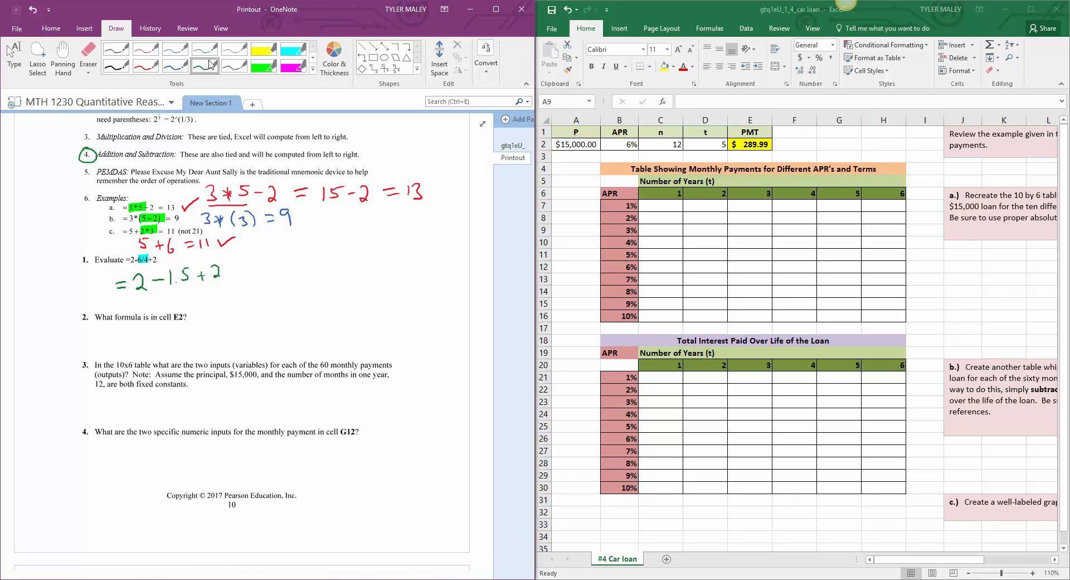
left_click(263, 66)
left_click_drag(132, 279, 190, 272)
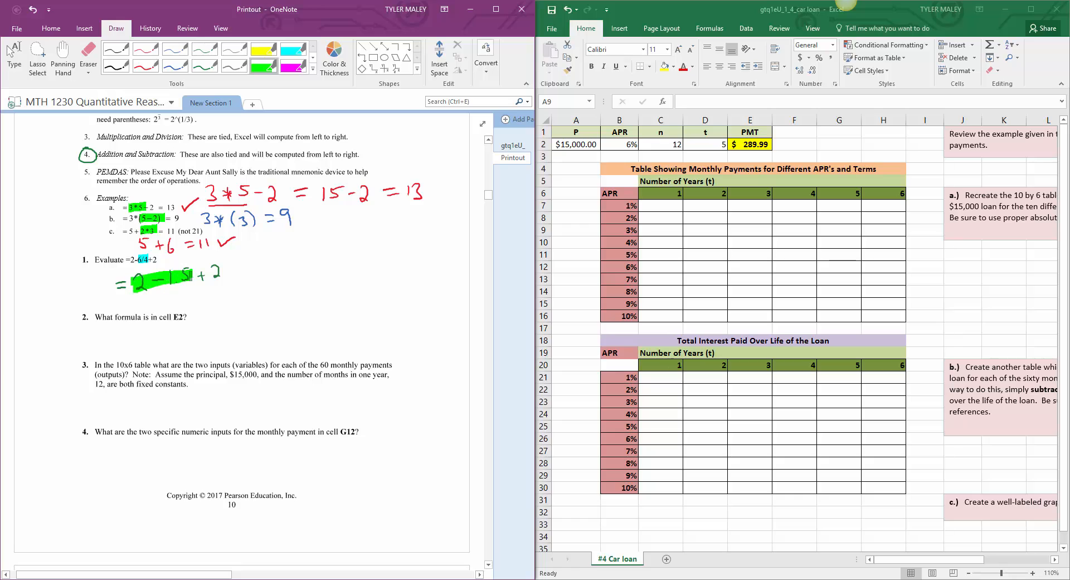
Step: Complete the question 1 working in red with "= 0.5 + 2 = 2.5"
left_click(145, 66)
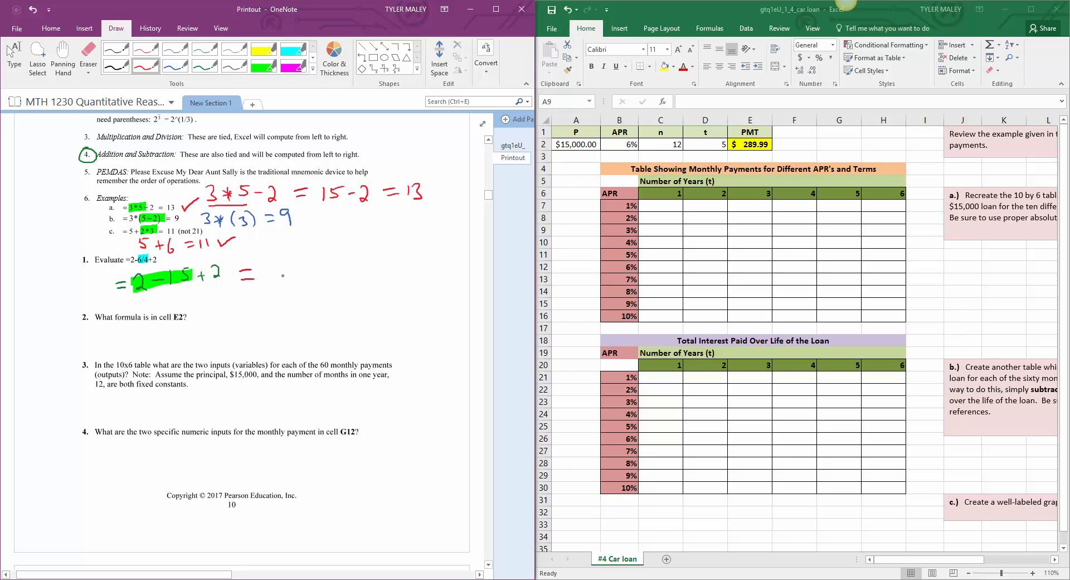
mouse_move(272, 264)
left_mouse_down()
mouse_move(290, 280)
mouse_move(309, 263)
mouse_move(325, 282)
left_mouse_up()
left_click_drag(318, 275, 354, 281)
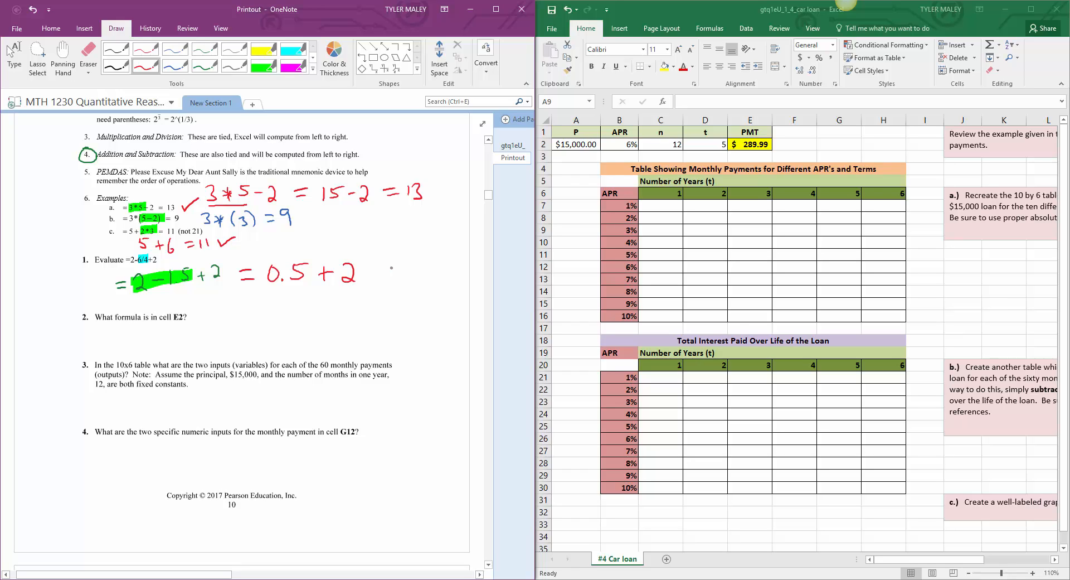
mouse_move(386, 267)
left_mouse_down()
mouse_move(399, 281)
mouse_move(419, 265)
mouse_move(415, 273)
left_mouse_up()
left_click(406, 277)
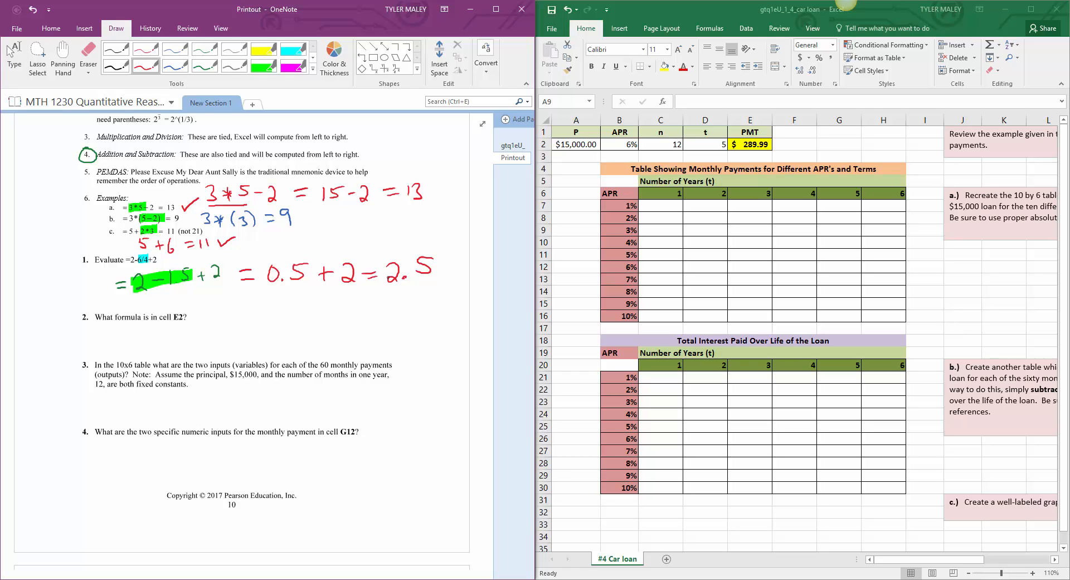
Step: Switch to the Excel car loan sheet, autofit column A to the principal amount, and select cell E2 to view its formula
left_click(10, 51)
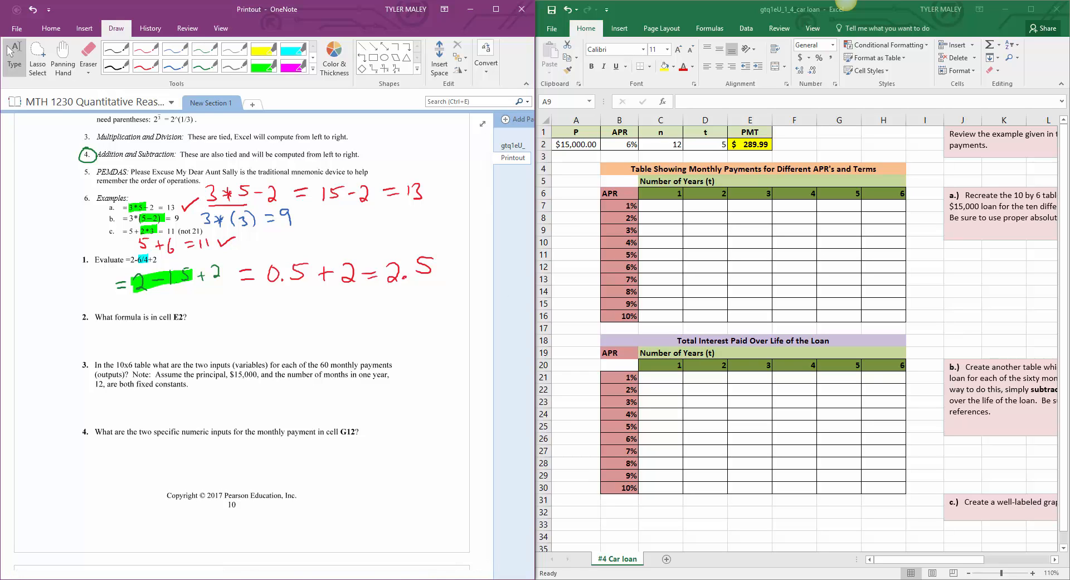
left_click(1032, 573)
left_click(1032, 573)
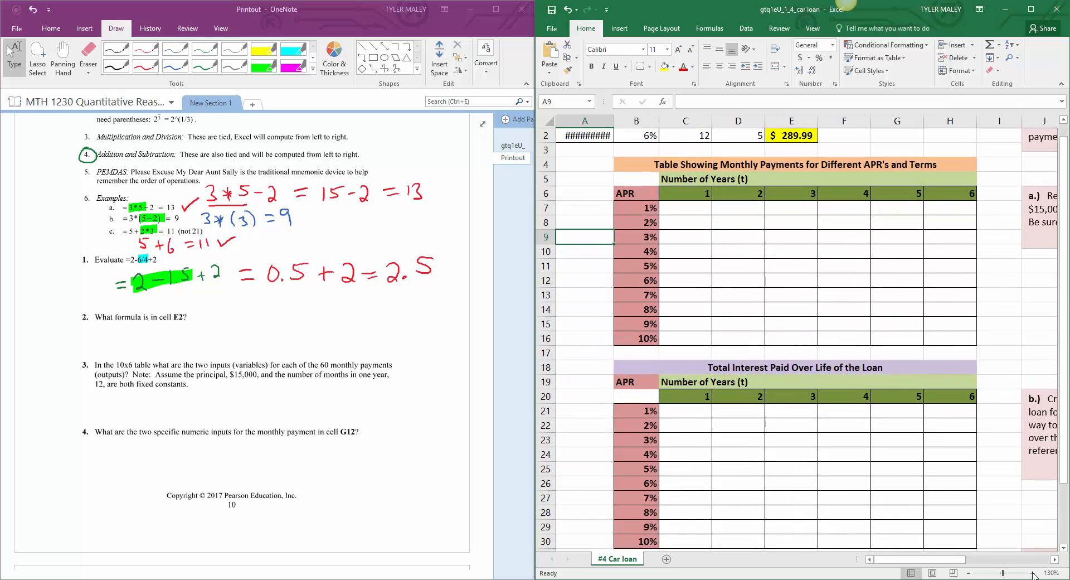
left_click(1033, 573)
scroll(955, 413, "up", 1)
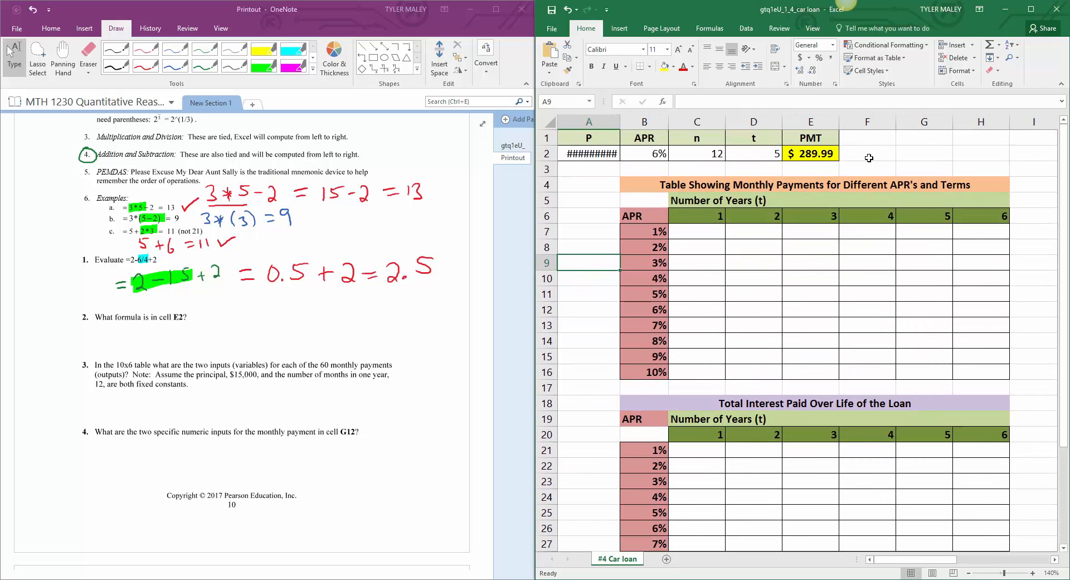
left_click(828, 154)
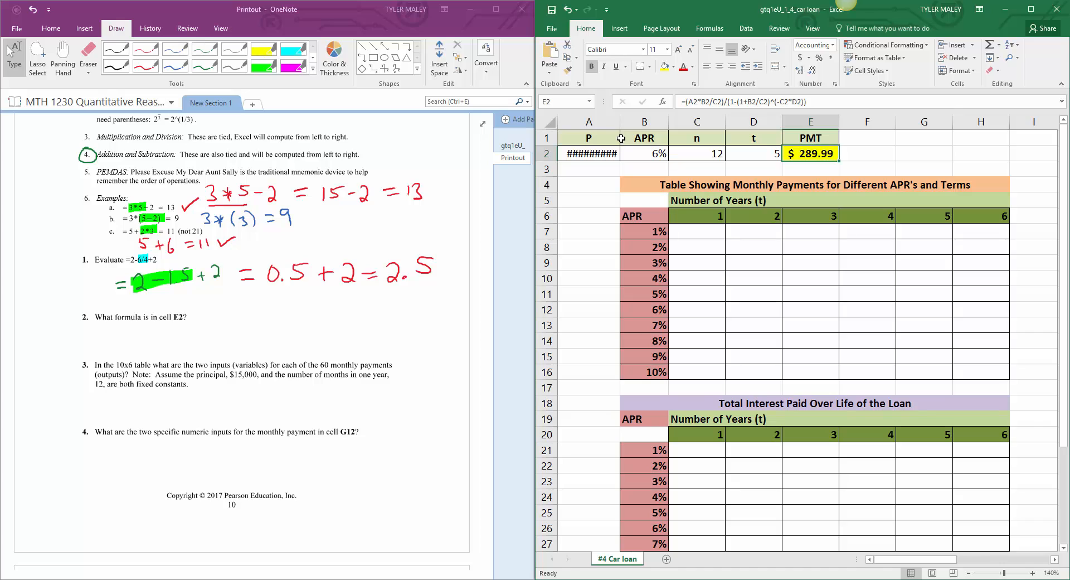
left_click(613, 172)
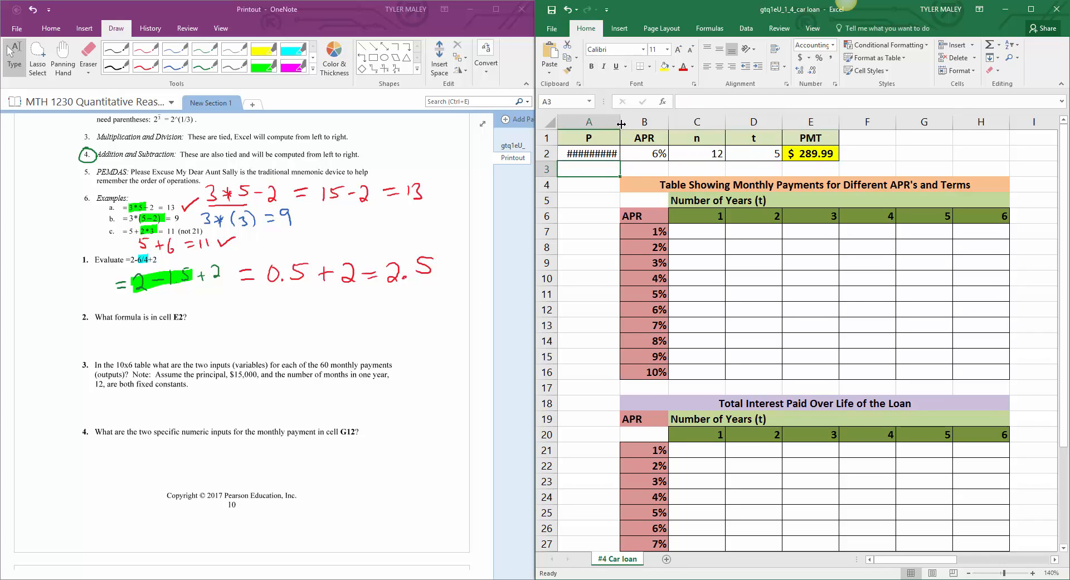
double_click(620, 122)
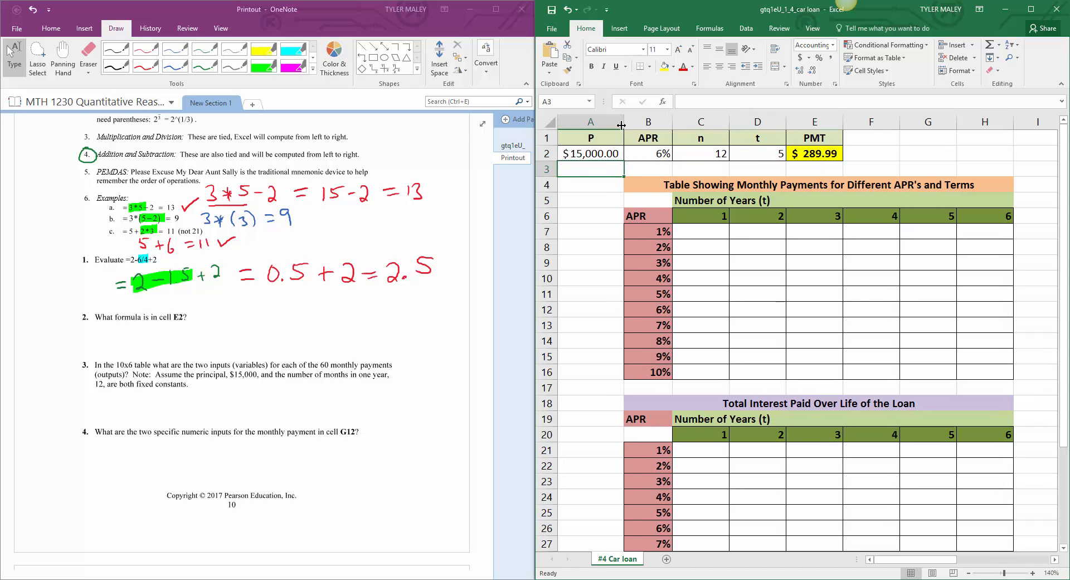
left_click(811, 156)
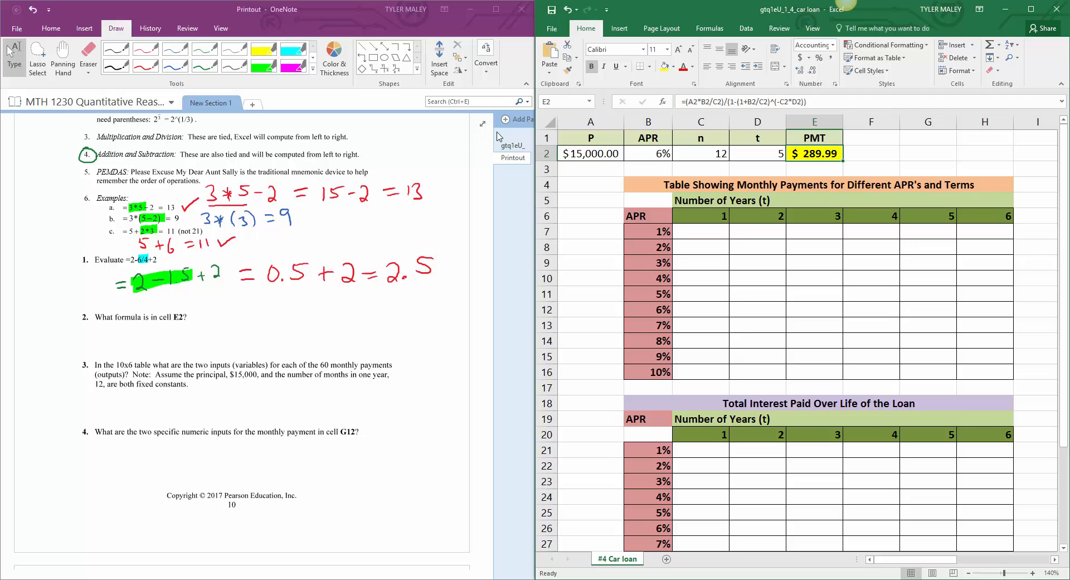
Step: Copy the "PMT = (P*APR/n)/(1-(1+APR/n)^(-n*t))" note above Car Loan in OneNote and paste it below printout page 10
left_click(438, 188)
scroll(214, 199, "up", 10)
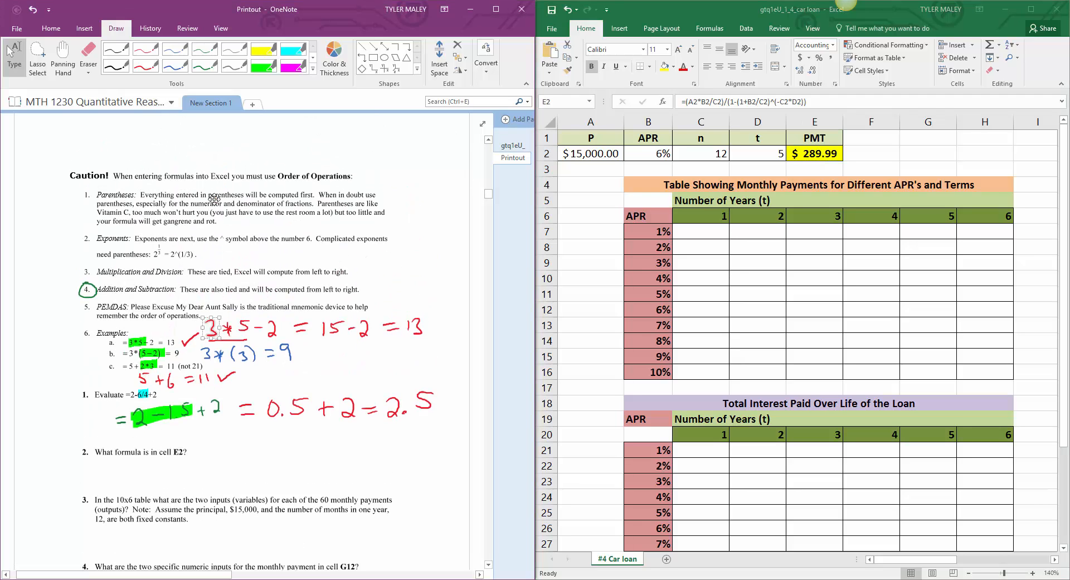
scroll(215, 199, "up", 6)
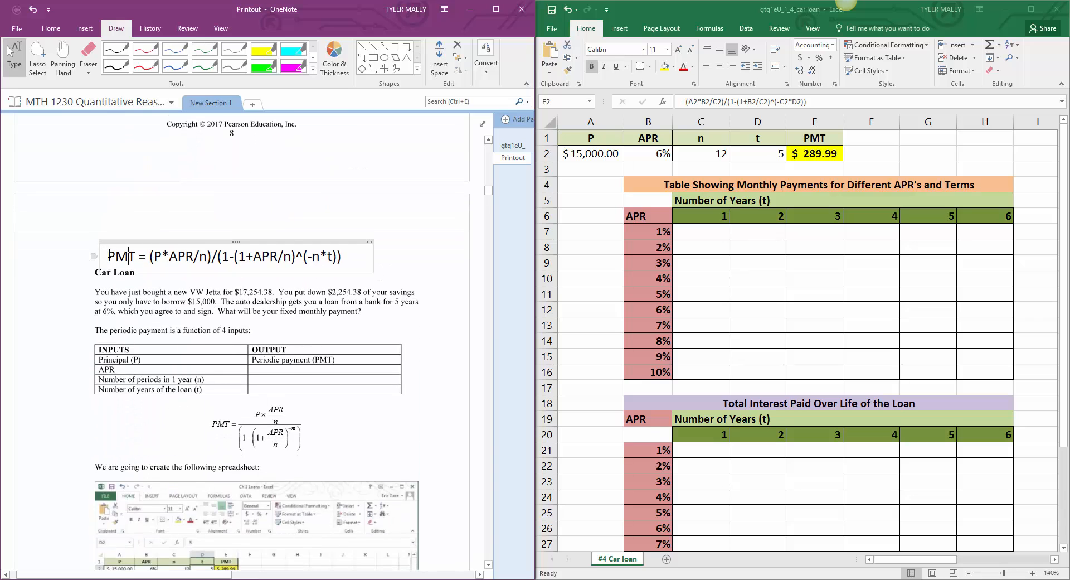
left_click_drag(110, 255, 341, 264)
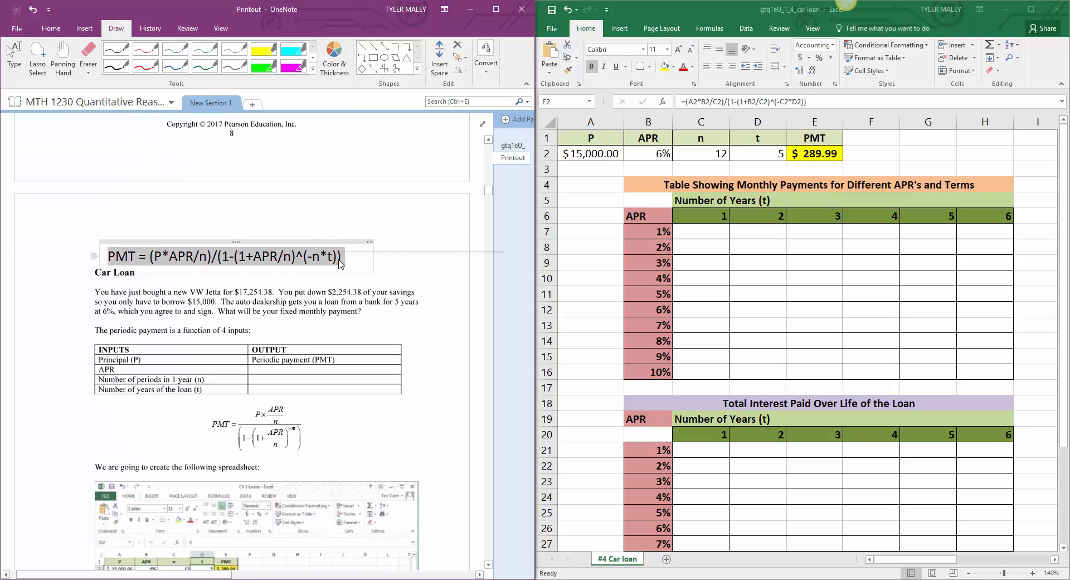
right_click(340, 262)
left_click(336, 271)
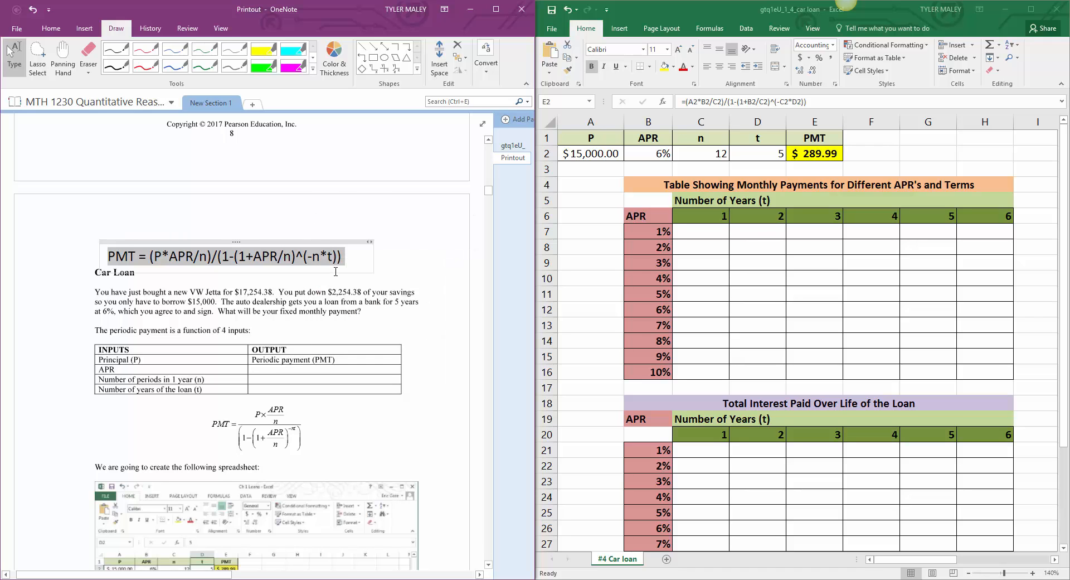
scroll(336, 272, "down", 15)
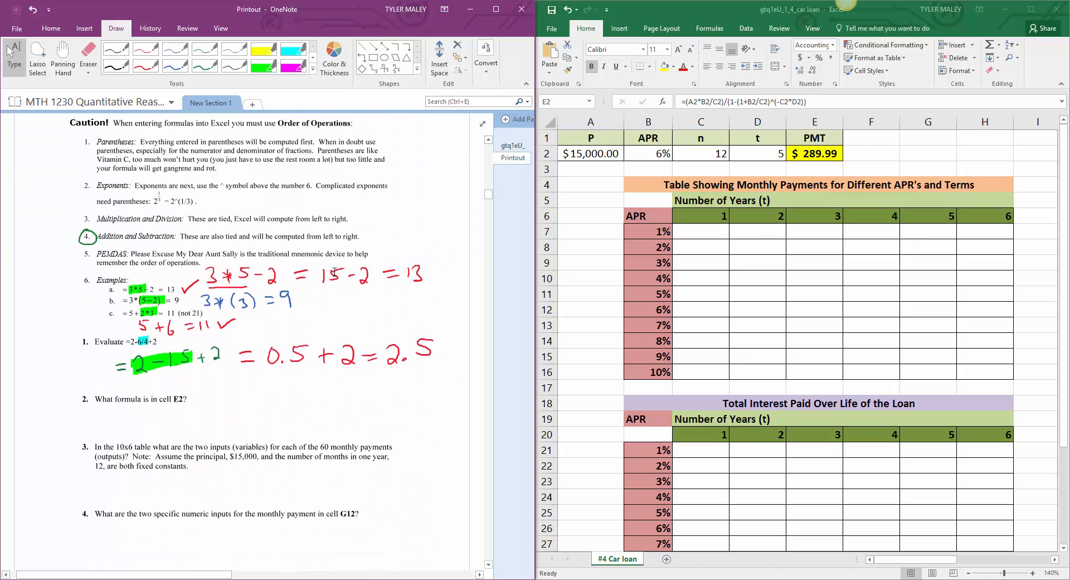
scroll(333, 272, "down", 3)
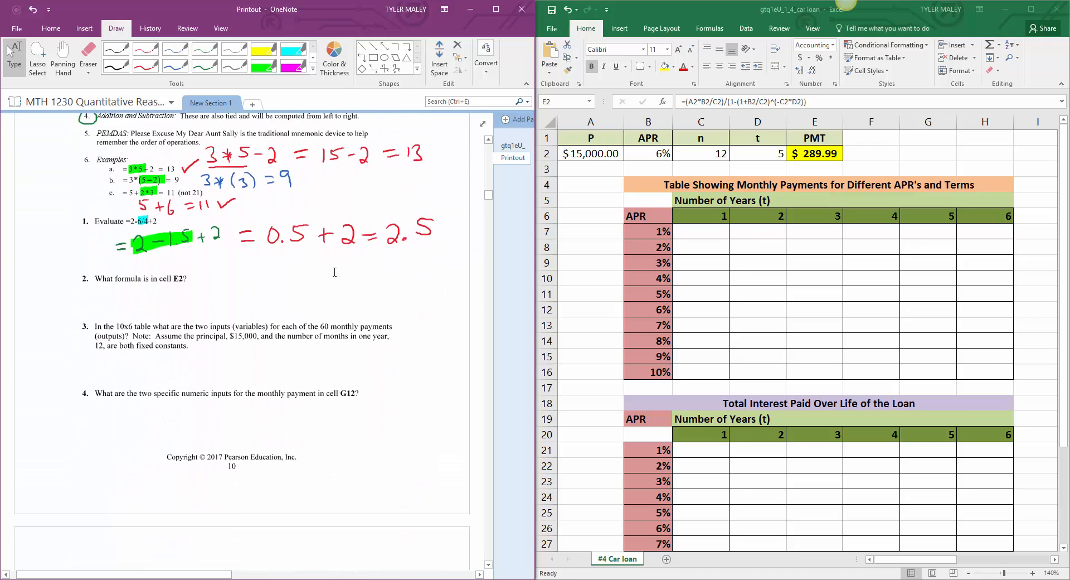
right_click(89, 438)
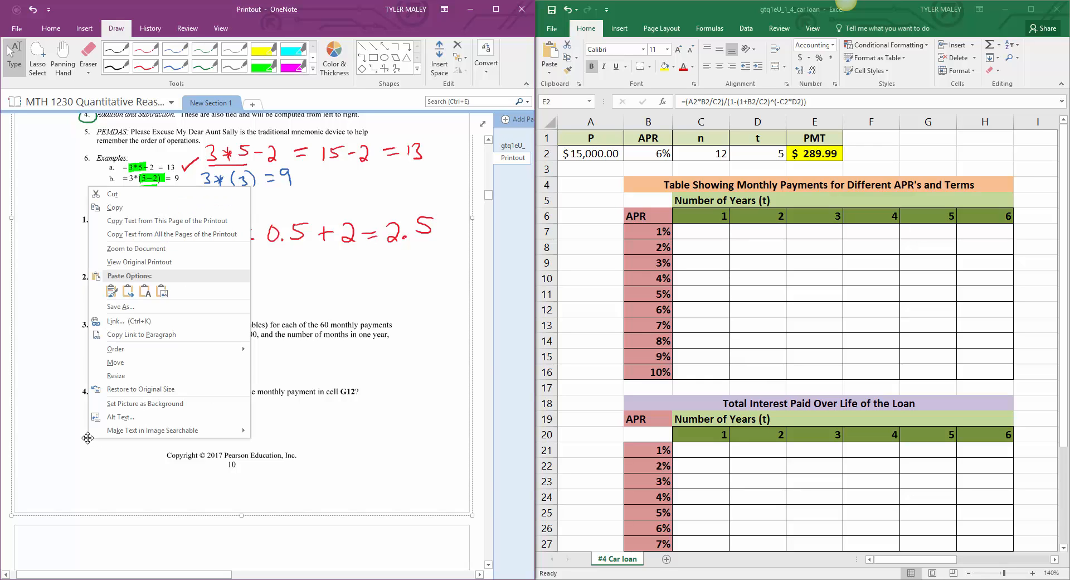
left_click(110, 290)
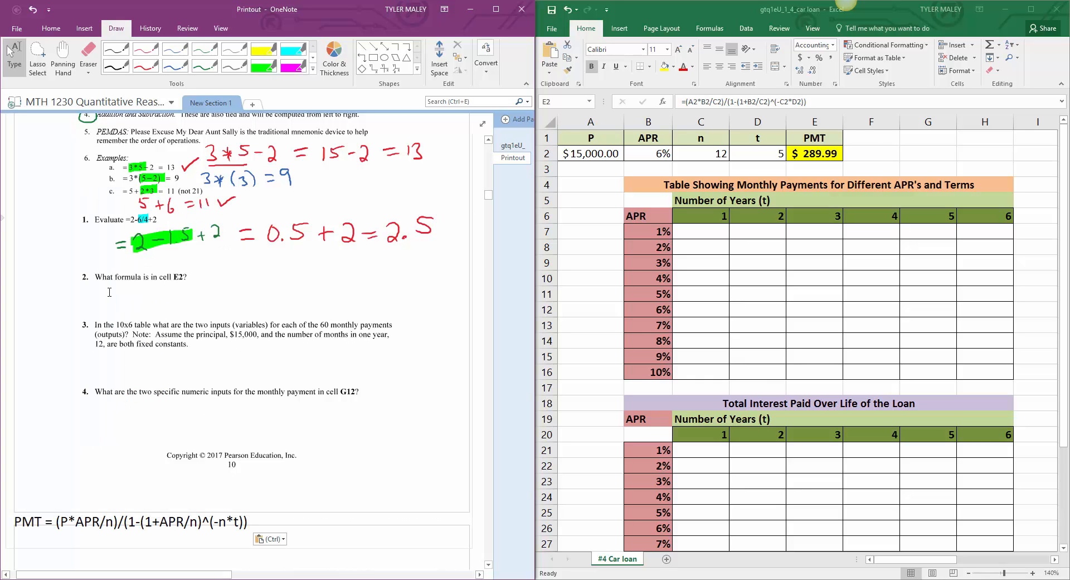
left_click(42, 521)
Step: Below question 2, handwrite the first part of the cell E2 formula in red: "=(A2*B2/C2)/(1-(1+"
scroll(19, 514, "down", 5)
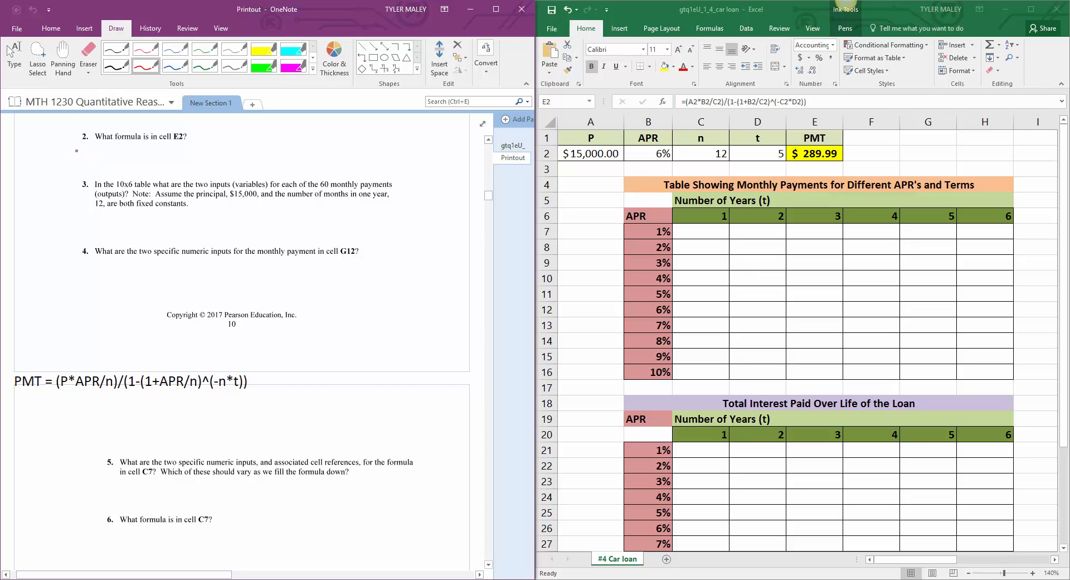
left_click(41, 152)
left_click_drag(41, 158, 58, 157)
left_click_drag(68, 141, 66, 168)
left_click_drag(72, 155, 95, 162)
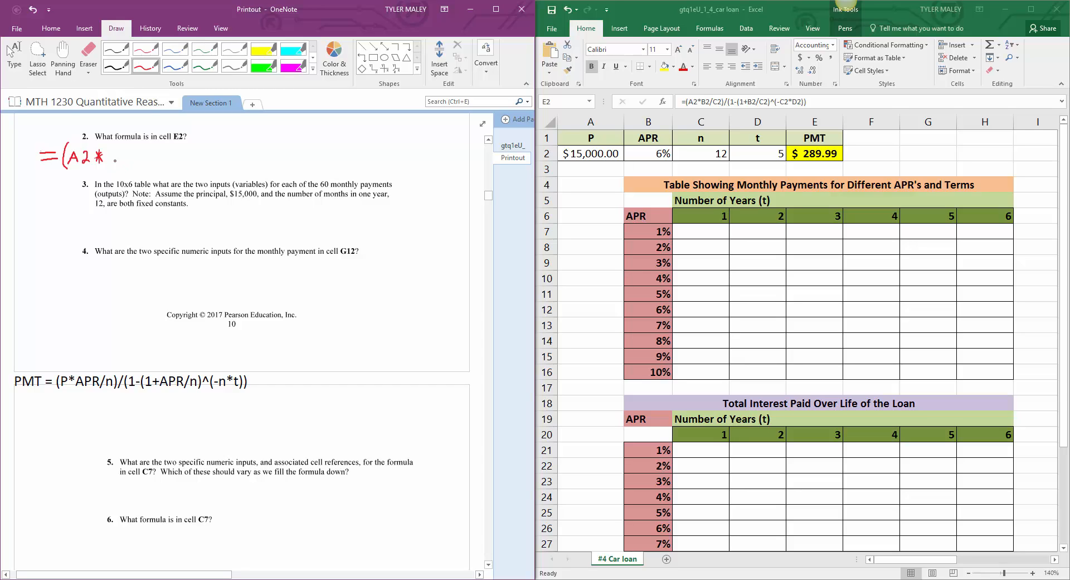
mouse_move(110, 151)
left_mouse_down()
mouse_move(110, 165)
mouse_move(138, 166)
left_mouse_up()
left_click_drag(155, 159, 170, 166)
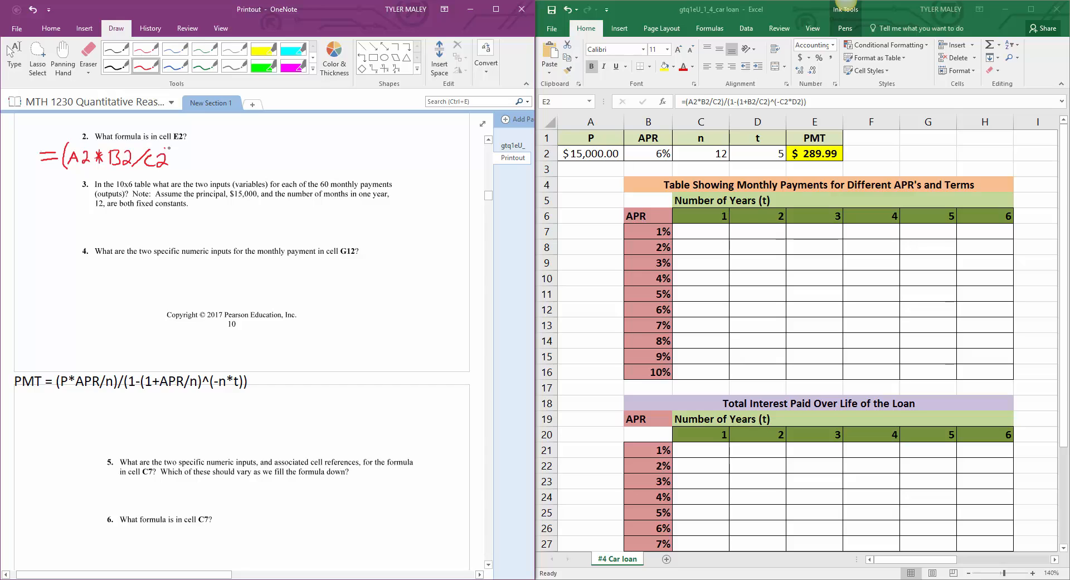
mouse_move(174, 147)
left_mouse_down()
mouse_move(176, 170)
mouse_move(209, 148)
mouse_move(215, 170)
mouse_move(280, 166)
left_mouse_up()
left_click_drag(275, 161, 288, 159)
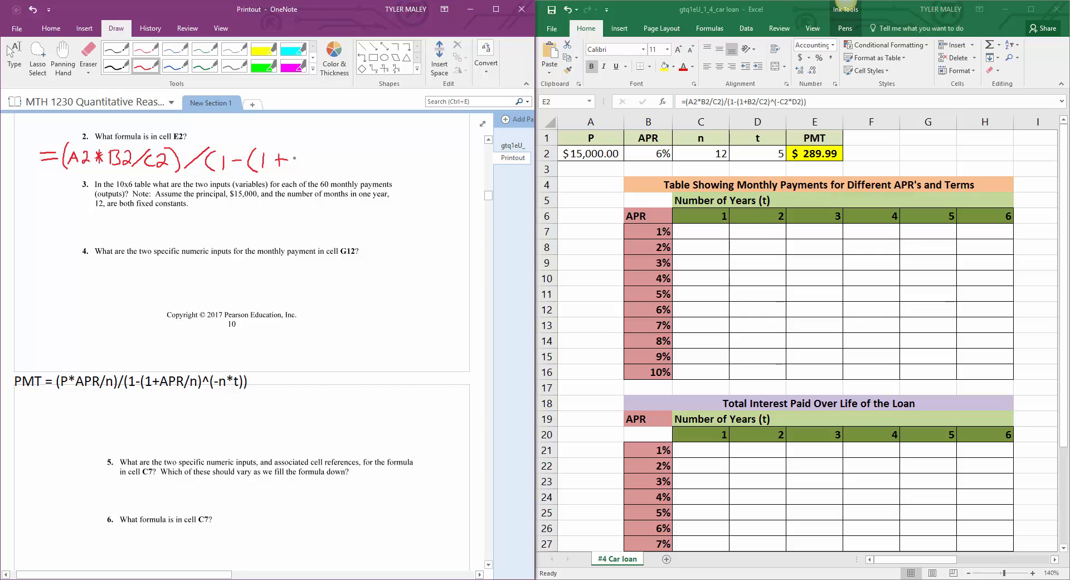
Step: Complete the red handwritten question 2 formula with "B2/C2)^(-C2*D2))" and leave the pen
mouse_move(290, 154)
left_mouse_down()
mouse_move(295, 167)
mouse_move(350, 166)
left_mouse_up()
mouse_move(354, 148)
left_mouse_down()
mouse_move(355, 171)
mouse_move(377, 167)
left_mouse_up()
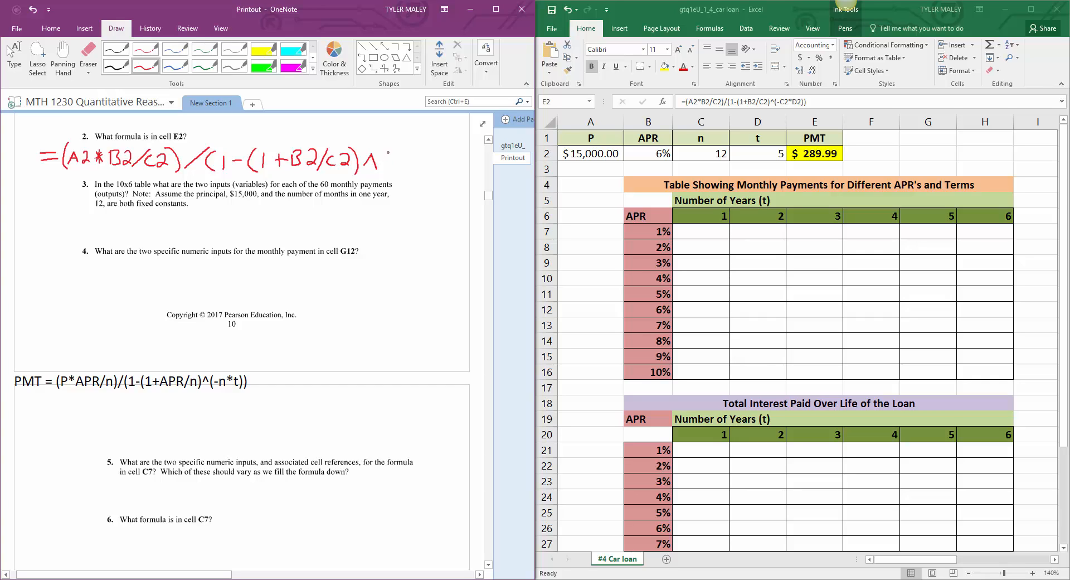
left_click_drag(388, 152, 392, 171)
left_click_drag(397, 162, 428, 167)
left_click_drag(435, 153, 444, 167)
left_click_drag(444, 153, 441, 170)
left_click_drag(450, 154, 449, 167)
mouse_move(450, 155)
left_mouse_down()
mouse_move(451, 167)
mouse_move(469, 166)
left_mouse_up()
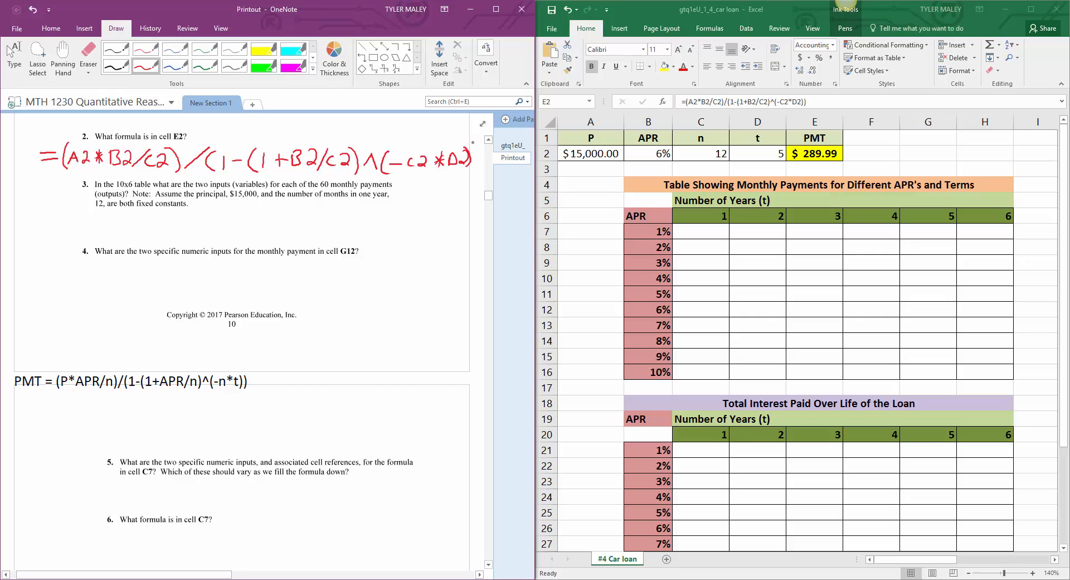
left_click_drag(473, 146, 474, 171)
left_click(14, 55)
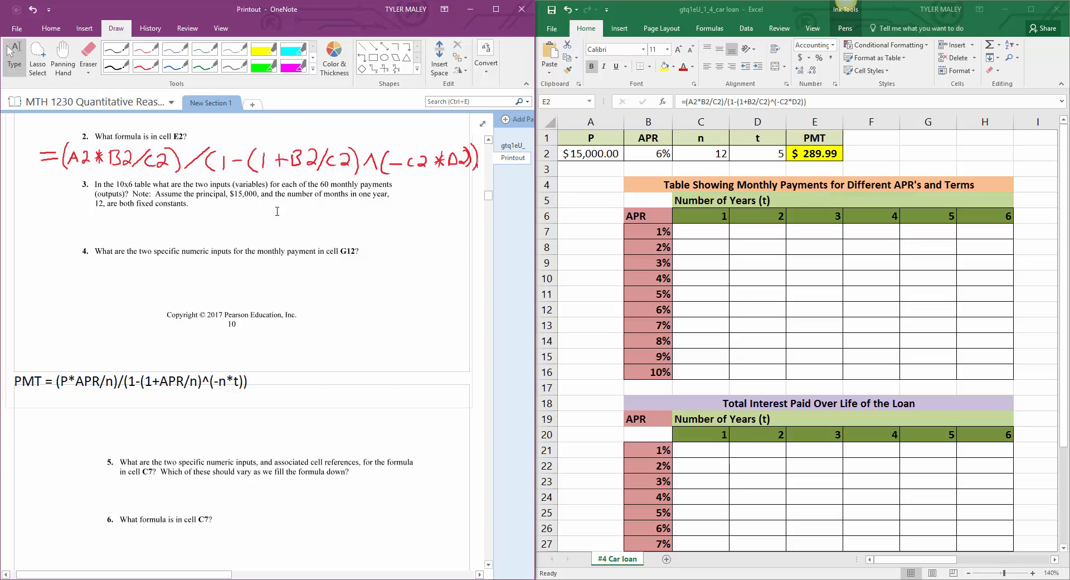
Step: Switch to the Excel sheet and inspect the cell references used by the payment formula in E2
left_click(823, 110)
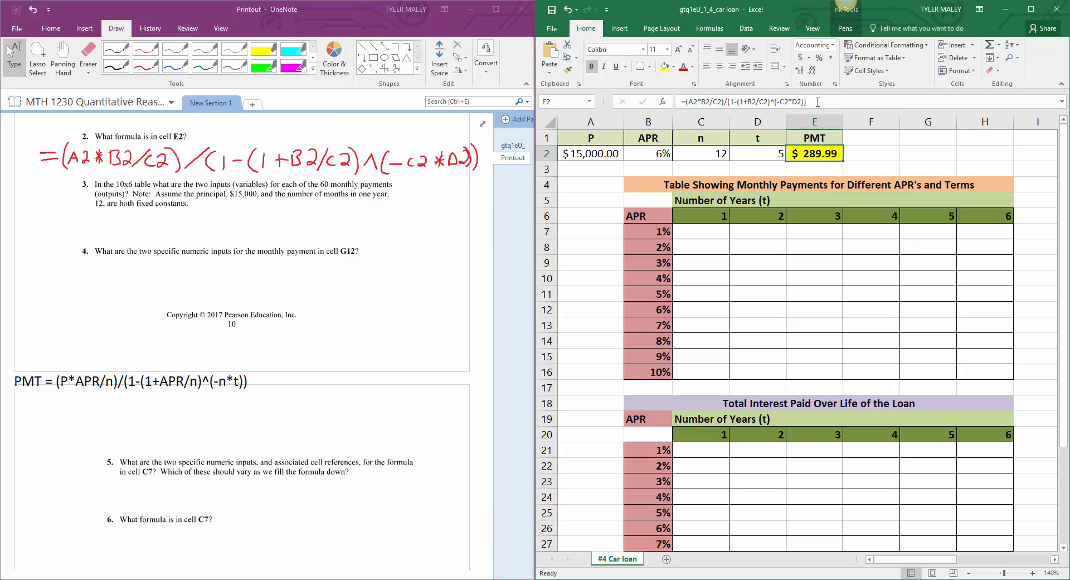
left_click(809, 102)
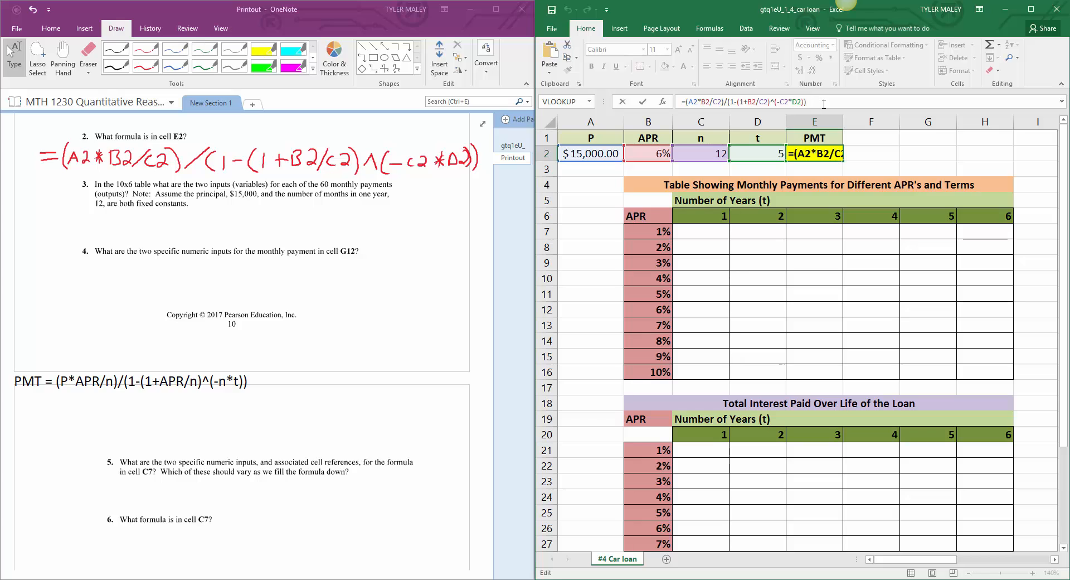
key("Return")
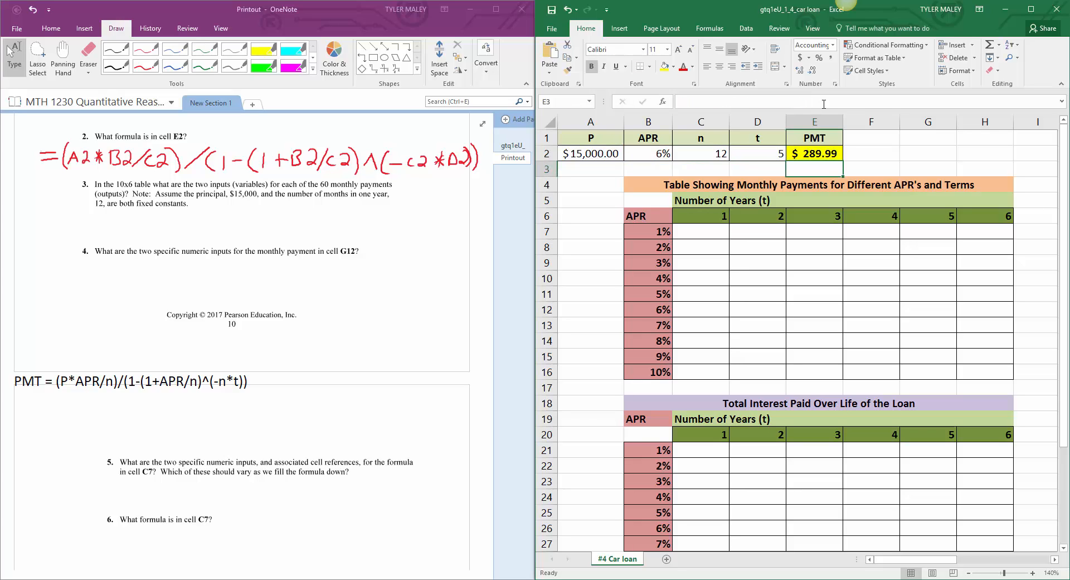
left_click(858, 151)
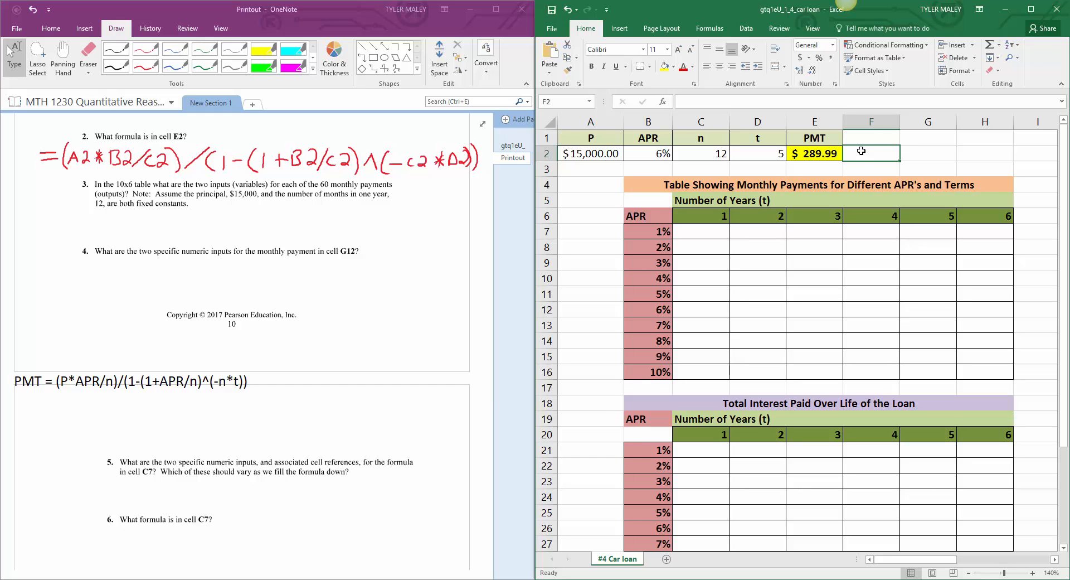
Step: Examine the APR column and number-of-years row that feed the monthly payments table, starting from cell C7
left_click(719, 234)
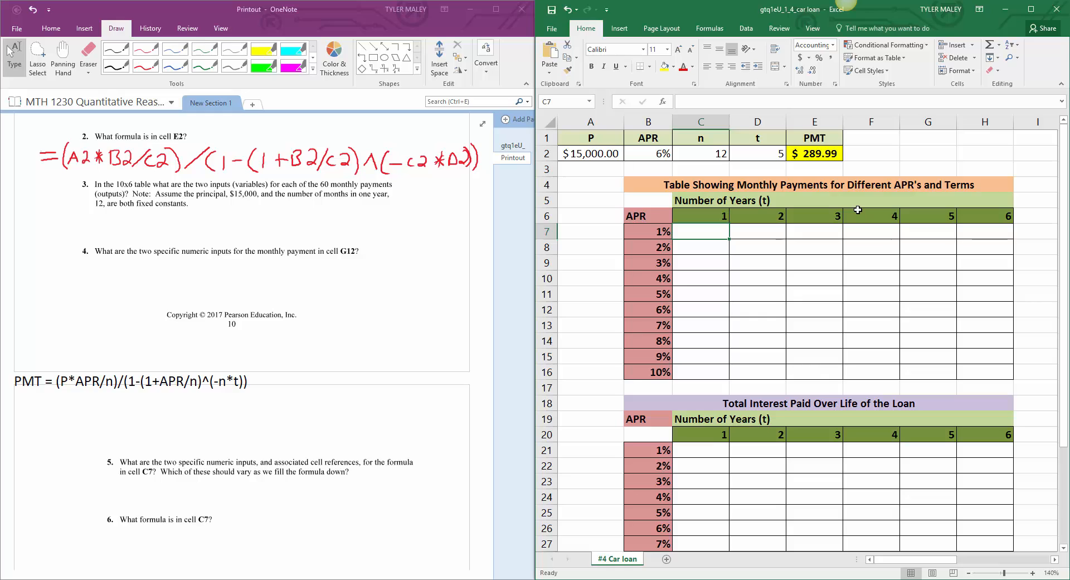
left_click(707, 218)
left_click(704, 248)
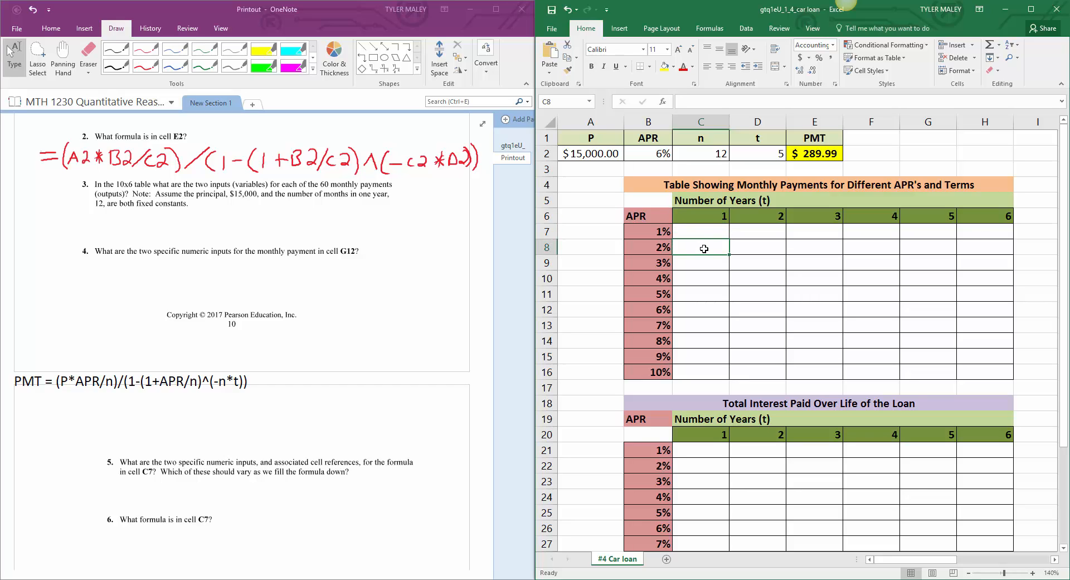
left_click(701, 216)
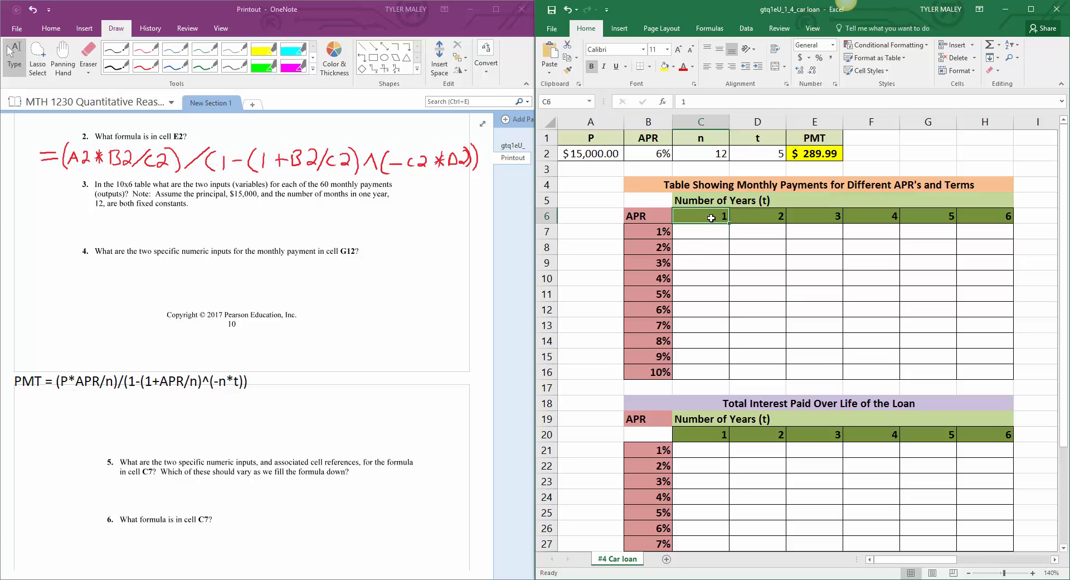
left_click_drag(663, 216, 662, 369)
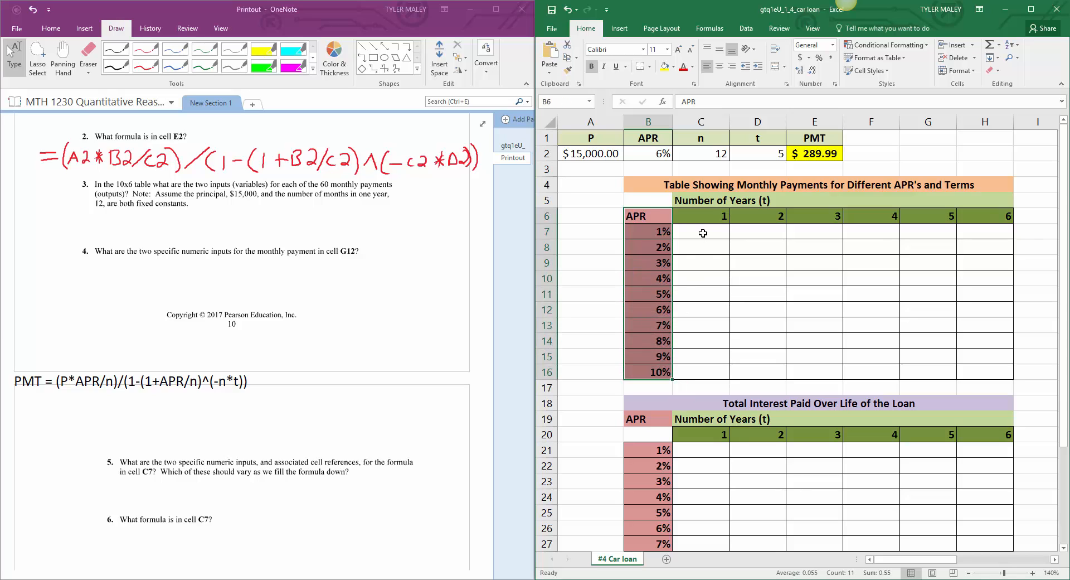
left_click_drag(704, 218, 987, 217)
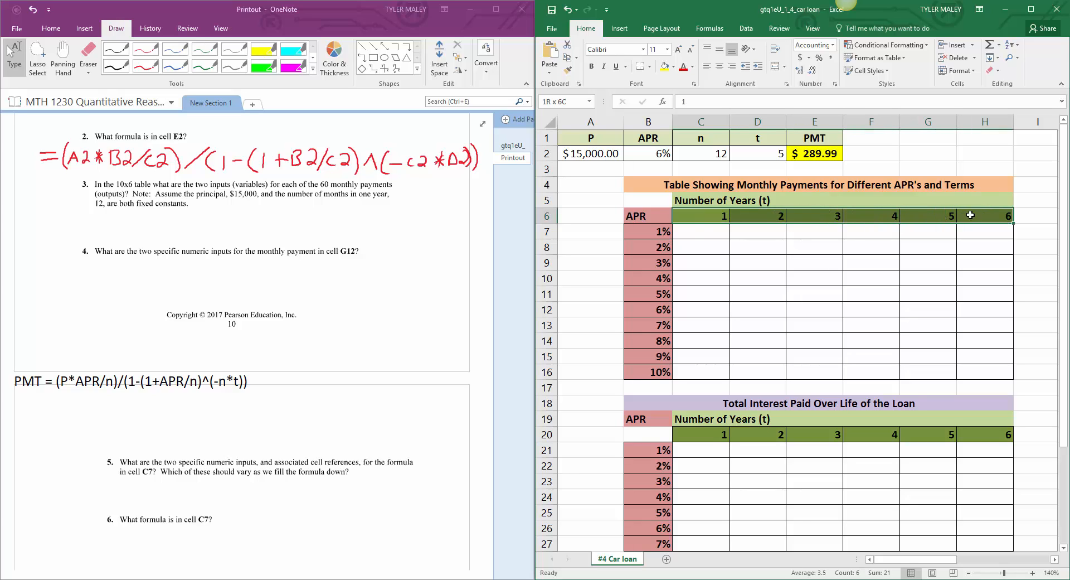
left_click(703, 233)
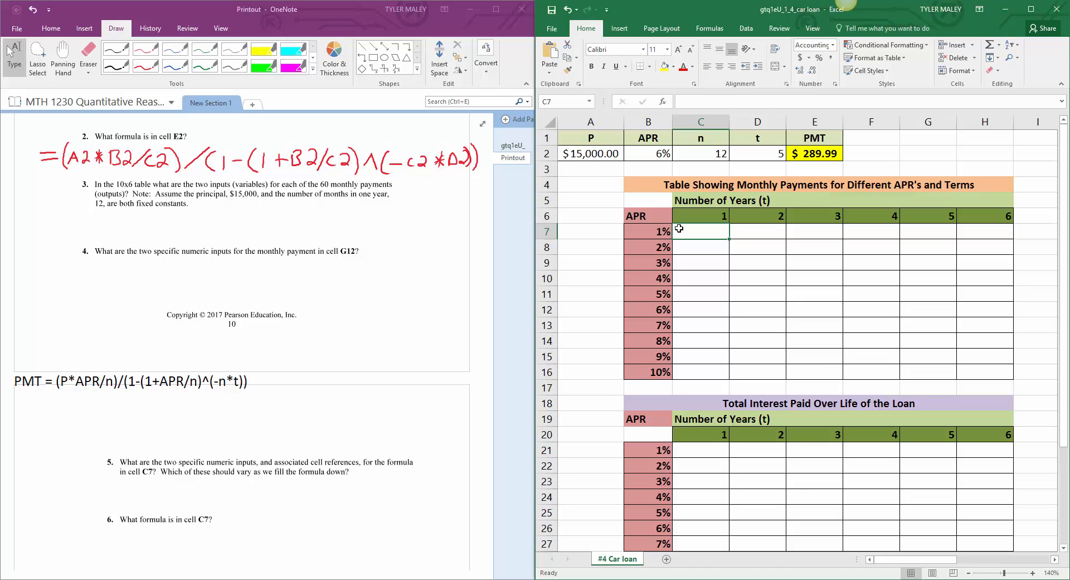
Step: In OneNote, answer question 3 in red handwriting with "APR and Term (Number of years)"
left_click(148, 66)
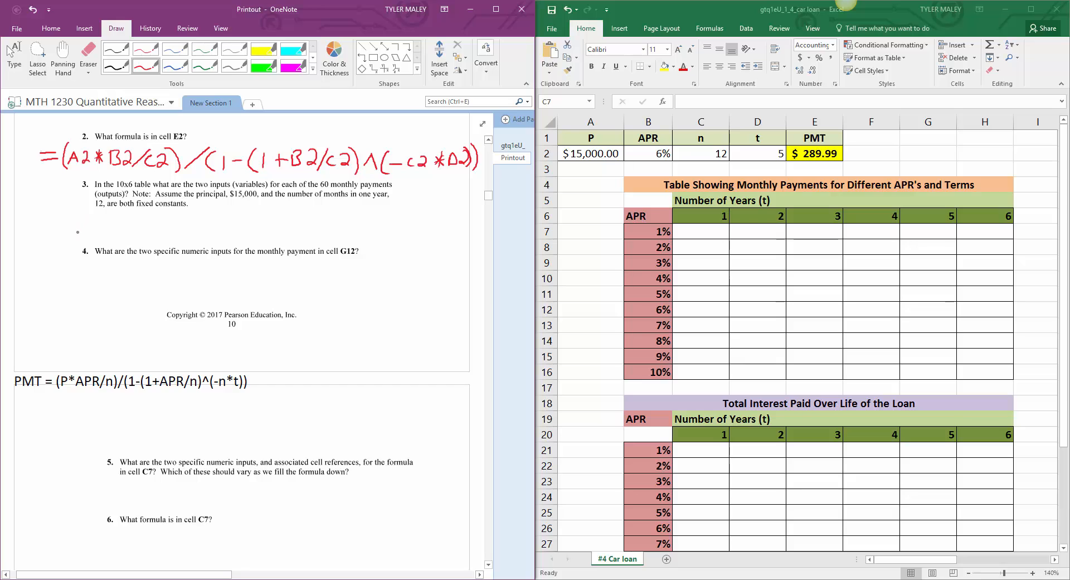
mouse_move(77, 234)
left_mouse_down()
mouse_move(98, 224)
mouse_move(151, 234)
left_mouse_up()
mouse_move(153, 227)
left_mouse_down()
mouse_move(202, 236)
mouse_move(211, 214)
mouse_move(220, 238)
mouse_move(269, 239)
mouse_move(292, 222)
mouse_move(310, 238)
mouse_move(362, 235)
left_mouse_up()
left_click_drag(365, 229, 381, 241)
left_click_drag(387, 235, 423, 246)
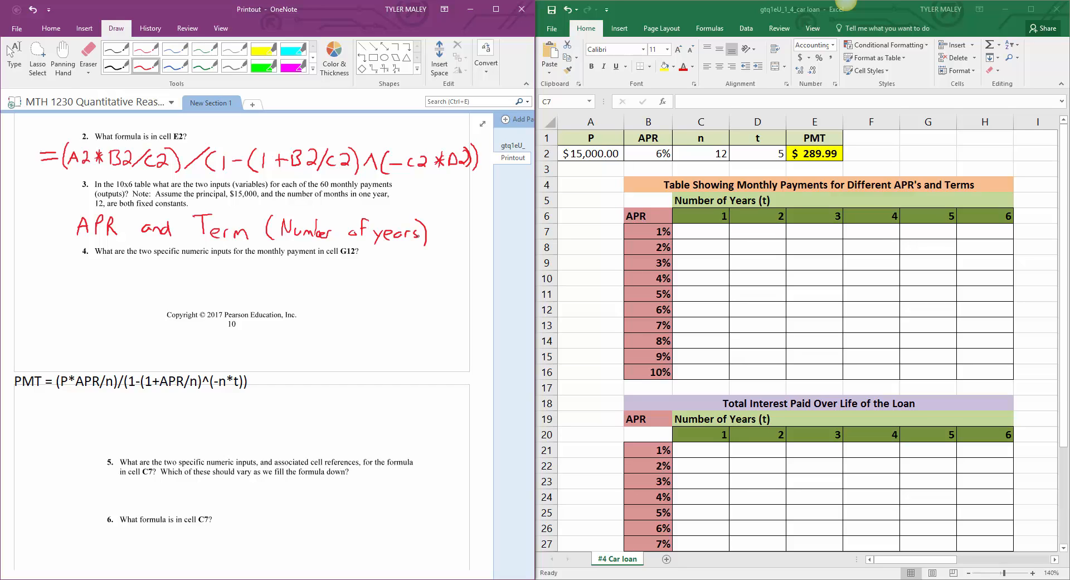
key("Escape")
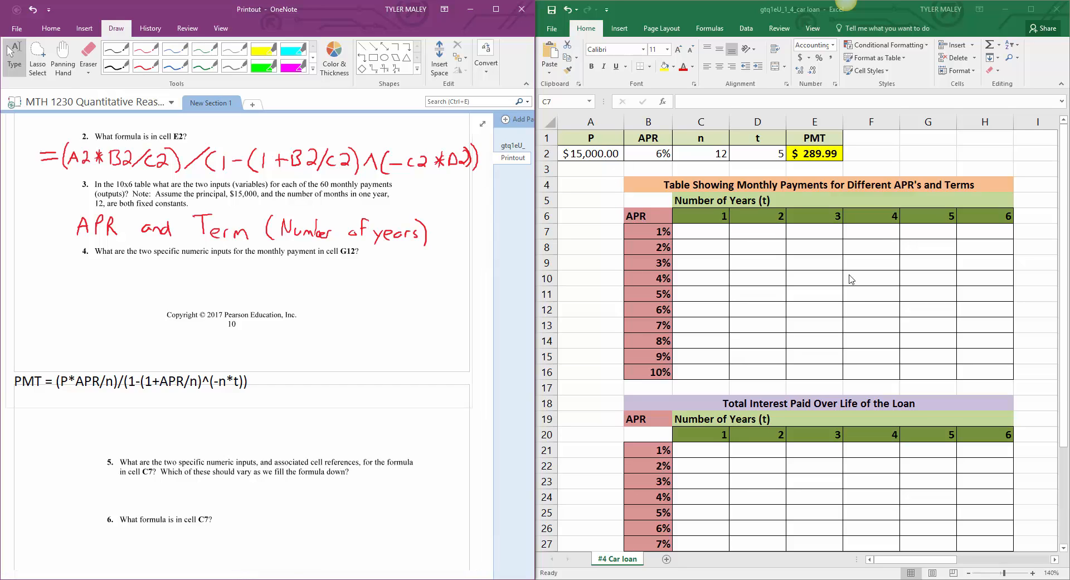
Step: Select cell G12 in Excel to find its inputs and answer question 4 in OneNote in blue with "6% and 5 years"
left_click(911, 310)
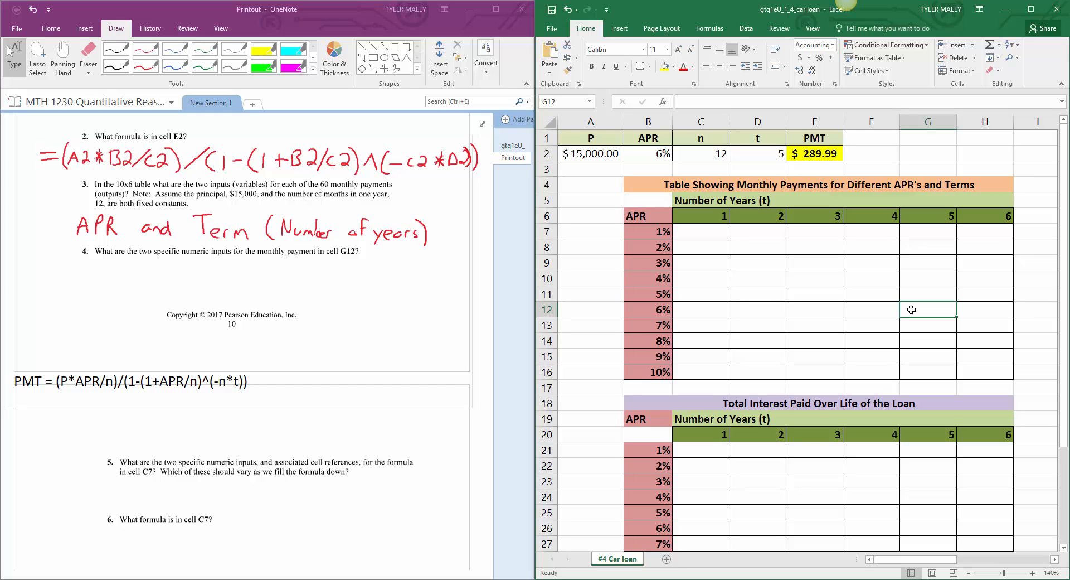
left_click(174, 70)
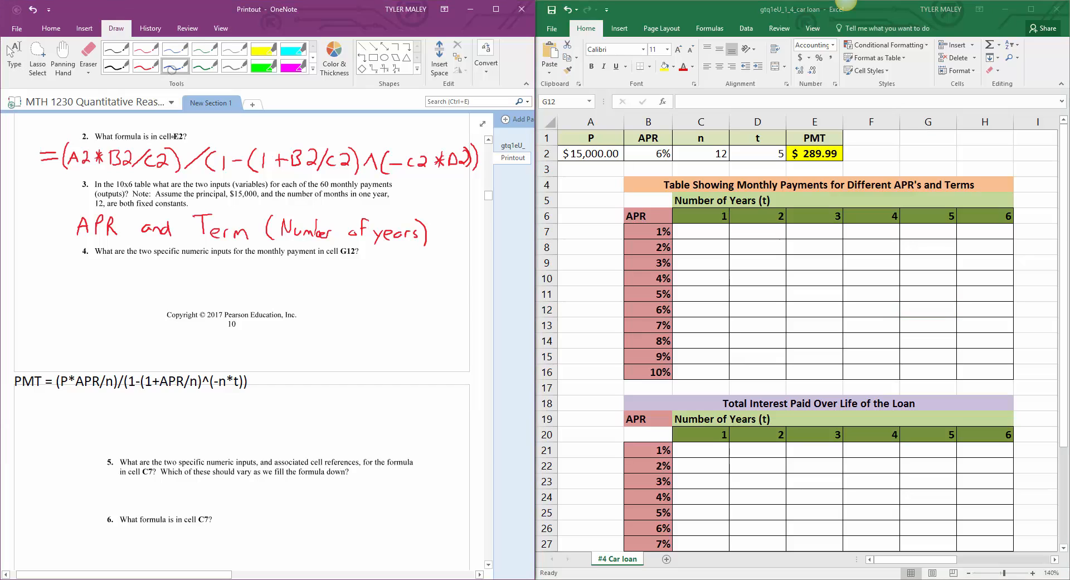
mouse_move(105, 266)
left_mouse_down()
mouse_move(97, 280)
mouse_move(119, 268)
mouse_move(119, 287)
mouse_move(172, 284)
left_mouse_up()
left_click_drag(174, 278, 188, 283)
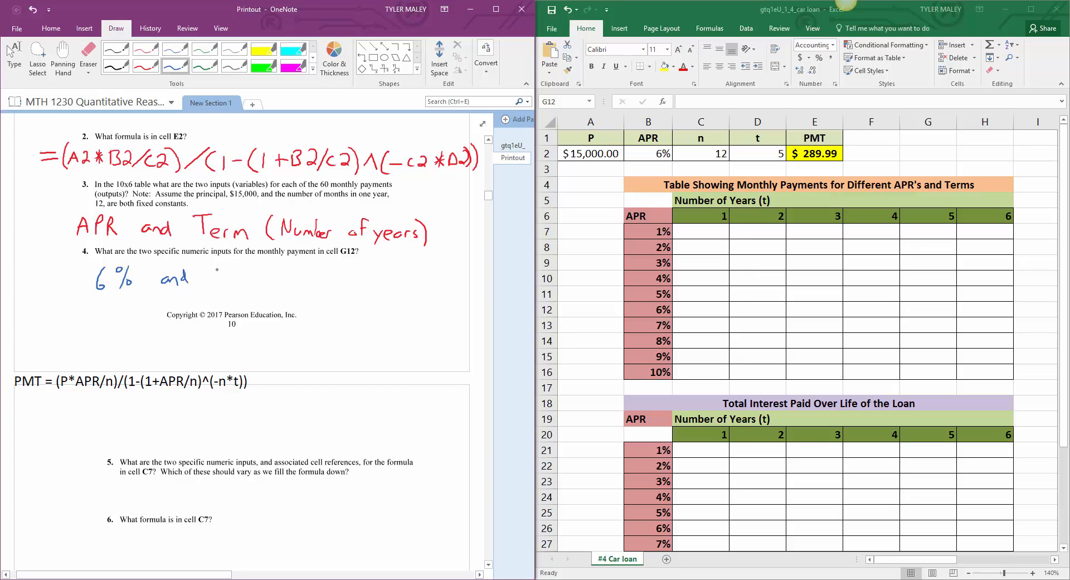
mouse_move(217, 267)
left_mouse_down()
mouse_move(218, 281)
mouse_move(229, 265)
mouse_move(246, 289)
mouse_move(240, 299)
mouse_move(257, 287)
left_mouse_up()
left_click_drag(267, 281, 276, 290)
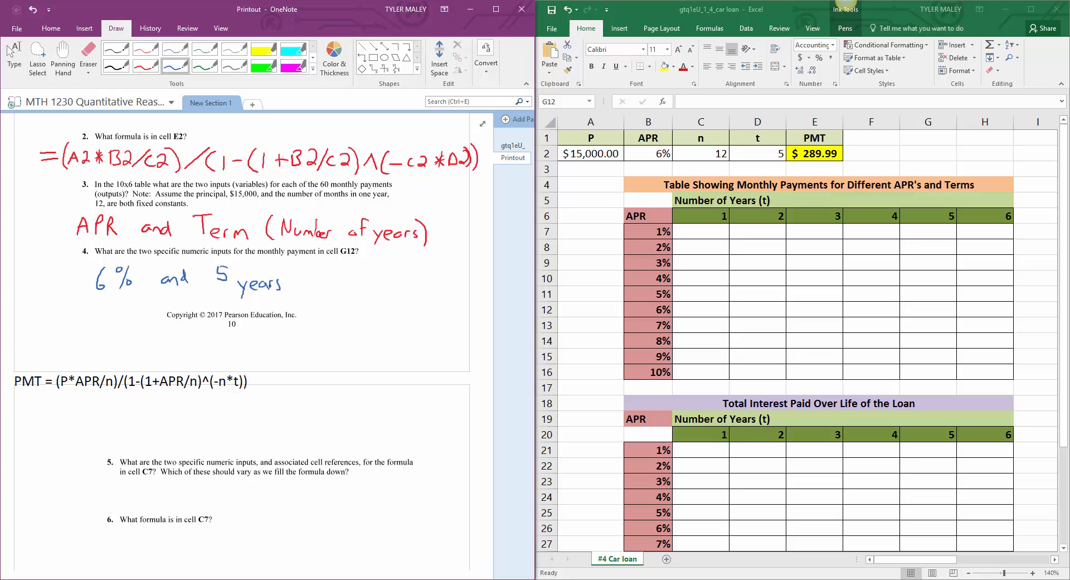
Step: Select cell C7 in Excel for question 5 and handwrite "1% and 1 year" in red above the question in OneNote
scroll(121, 322, "down", 5)
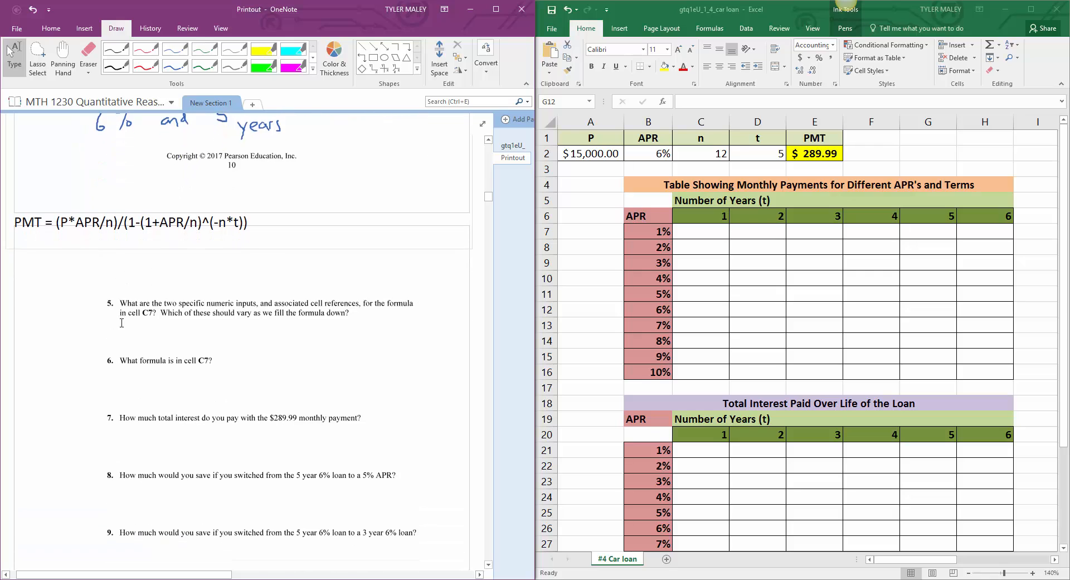
scroll(122, 323, "down", 1)
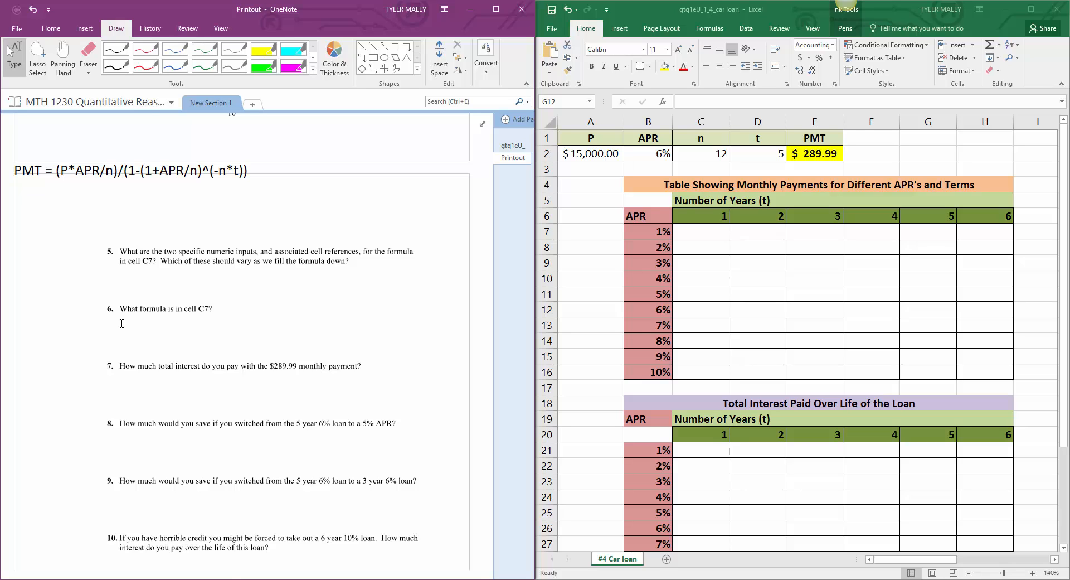
left_click(707, 232)
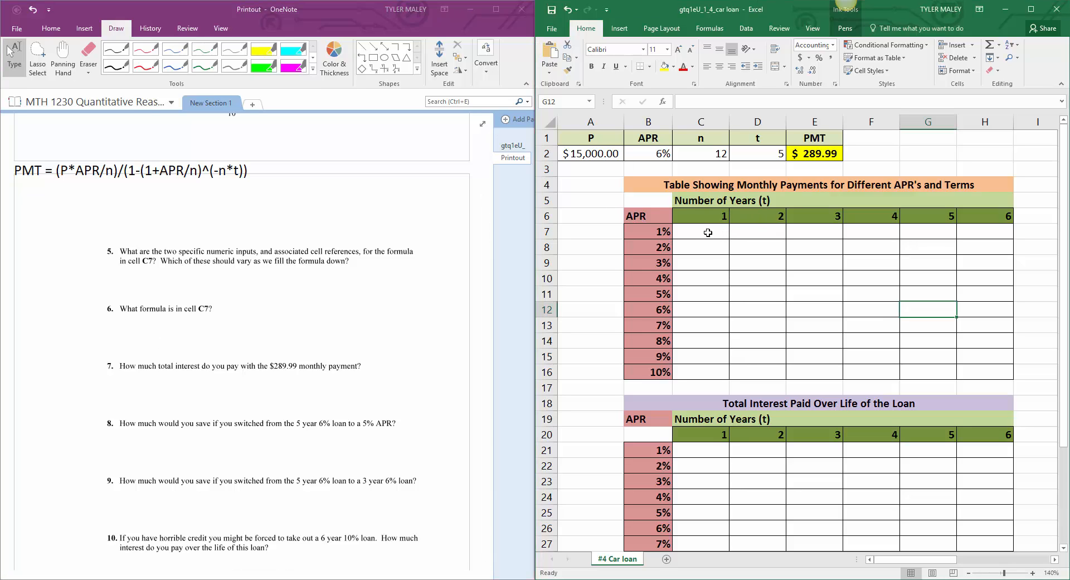
left_click(706, 233)
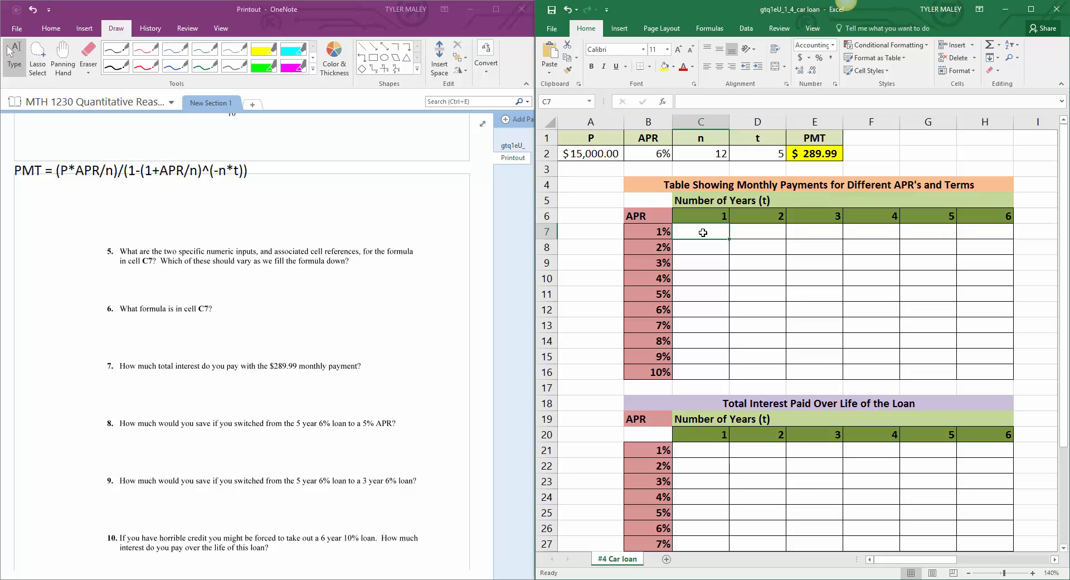
left_click(145, 66)
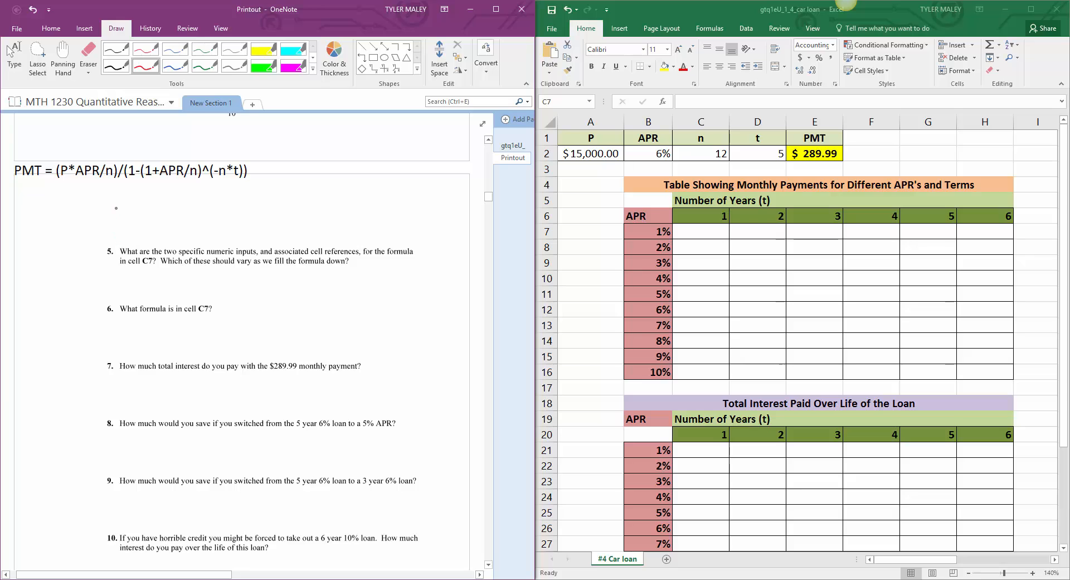
mouse_move(114, 192)
left_mouse_down()
mouse_move(125, 208)
mouse_move(185, 205)
mouse_move(199, 189)
mouse_move(234, 206)
left_mouse_up()
left_click_drag(239, 196, 245, 213)
left_click_drag(251, 200, 277, 197)
Step: Label the question 5 answer with an underlined "Inputs:" in red before the "1%"
left_click_drag(49, 196, 49, 206)
mouse_move(42, 195)
left_mouse_down()
mouse_move(56, 193)
mouse_move(58, 206)
left_mouse_up()
left_click_drag(61, 202, 71, 215)
left_click_drag(72, 201, 86, 206)
left_click_drag(82, 197, 90, 197)
left_click(101, 198)
left_click(100, 204)
left_click_drag(96, 199, 92, 210)
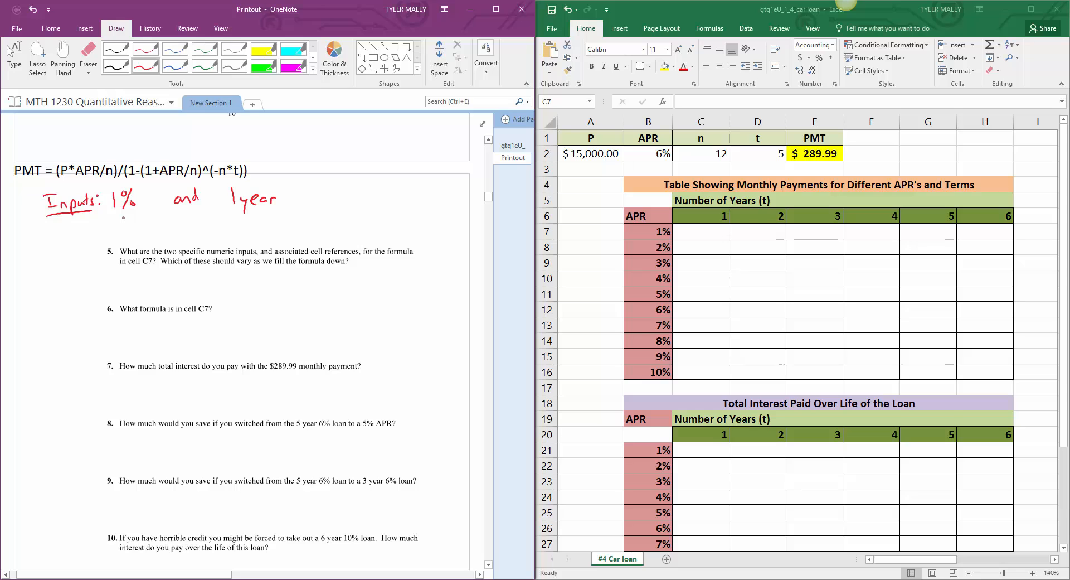
Step: Write the cell references "B7" under "1%" and "C6" under "1 year" in red, then leave the pen
mouse_move(112, 223)
left_mouse_down()
mouse_move(113, 240)
mouse_move(135, 239)
left_mouse_up()
mouse_move(242, 219)
left_mouse_down()
mouse_move(242, 235)
mouse_move(252, 230)
left_mouse_up()
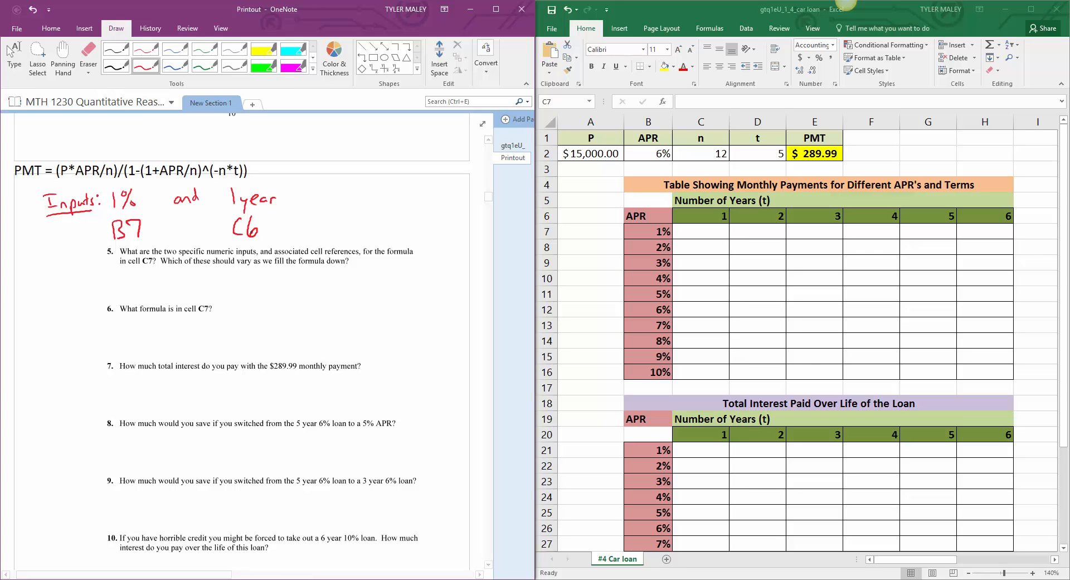
left_click(14, 56)
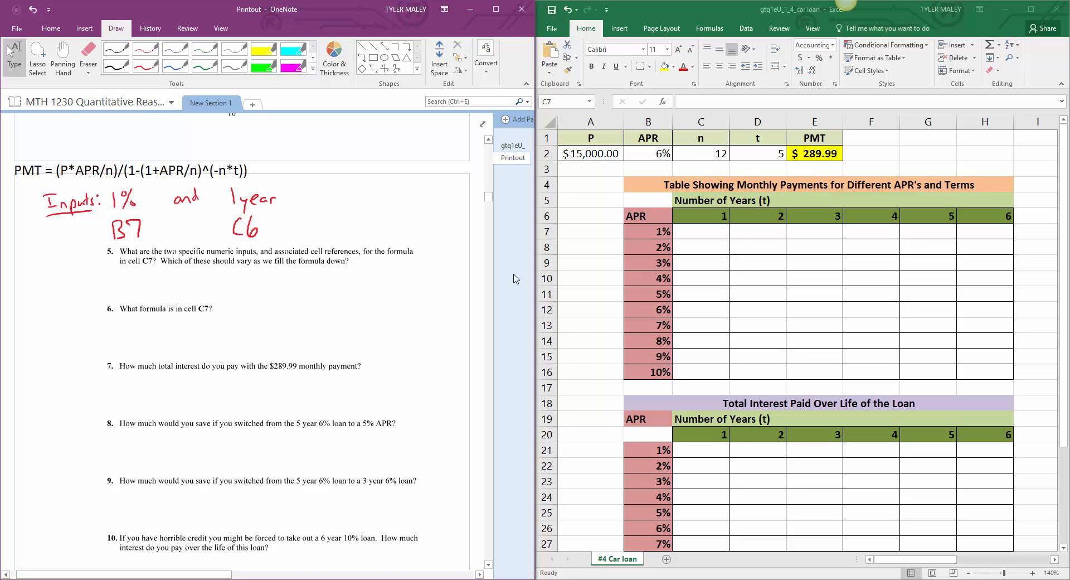
Step: Examine cells C7, B7 and the cells below them in Excel to determine which input varies down the column
left_click(703, 232)
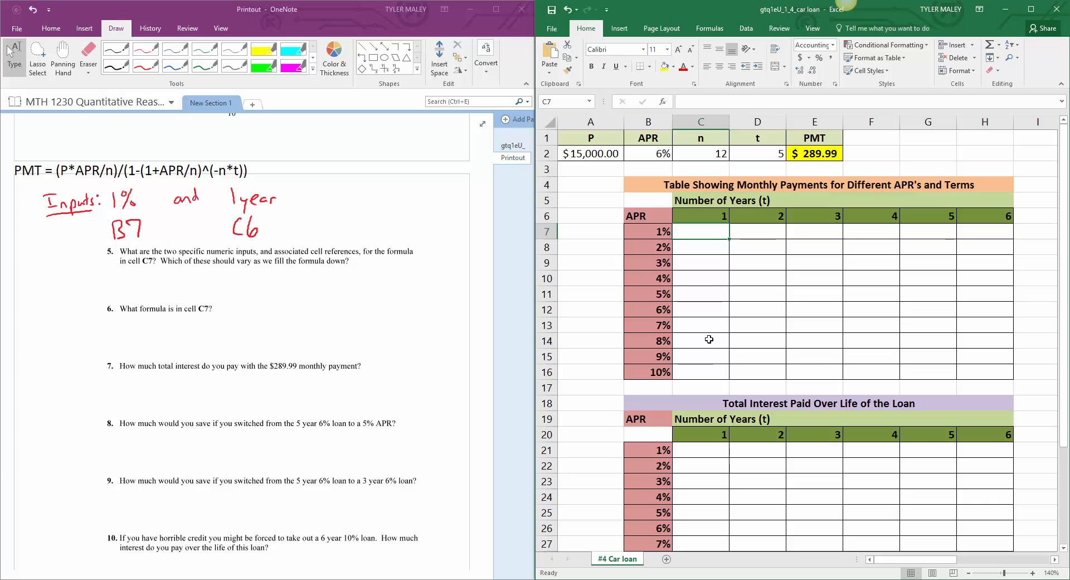
left_click(647, 229)
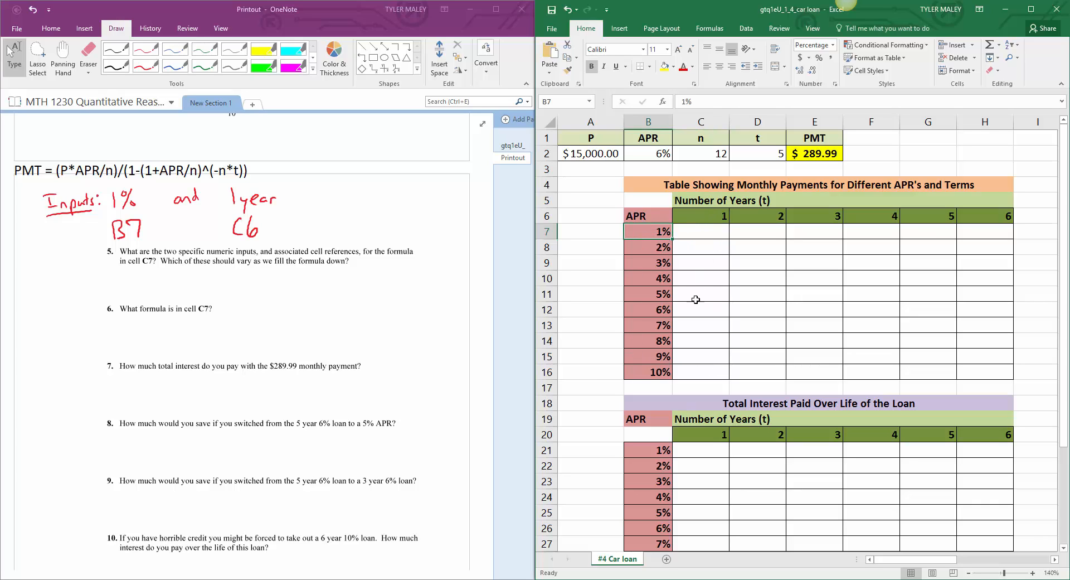
left_click(694, 297)
left_click(647, 282)
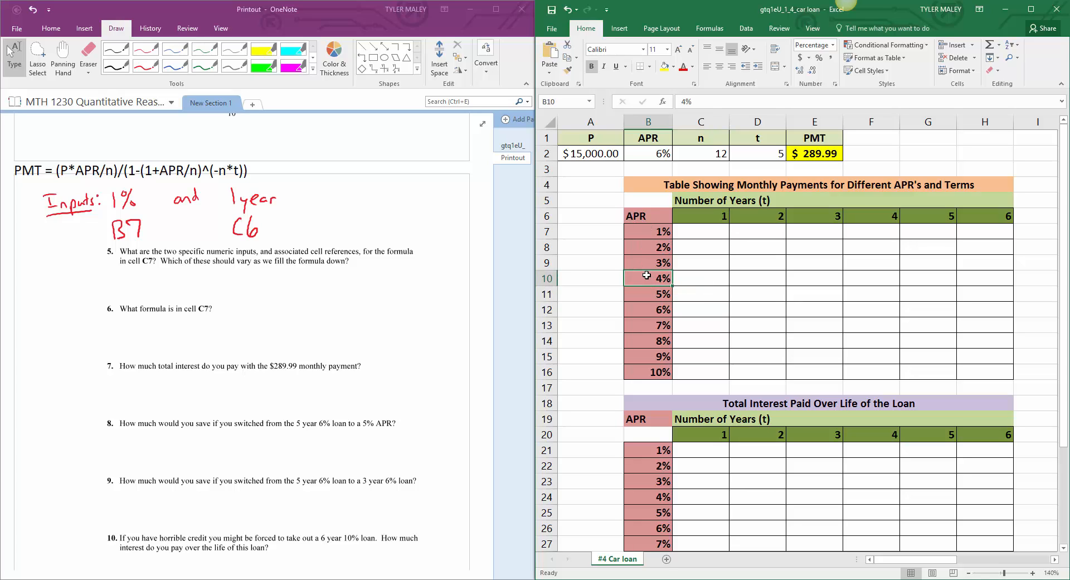
left_click(702, 236)
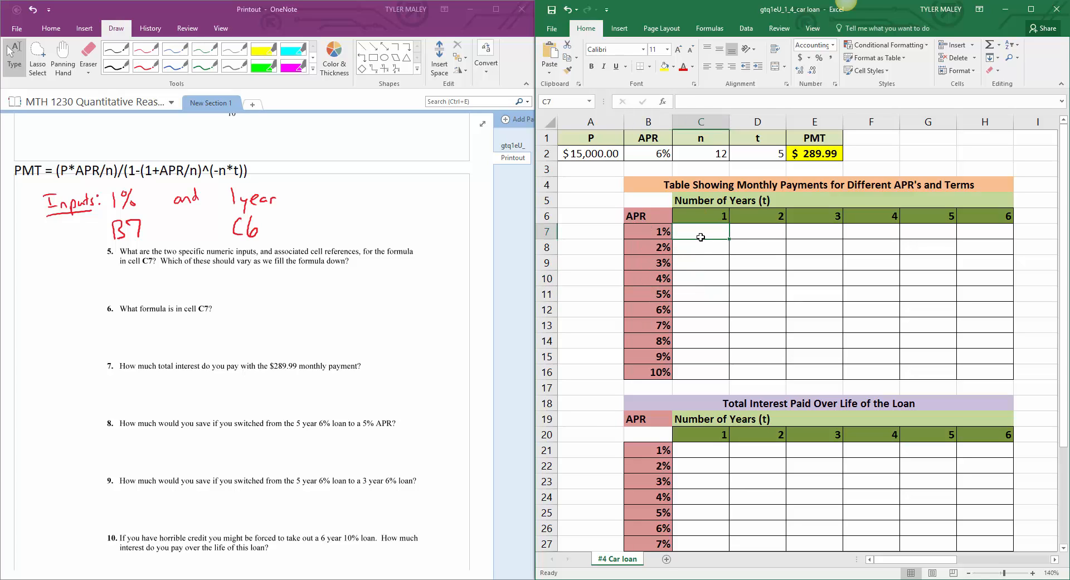
left_click(686, 277)
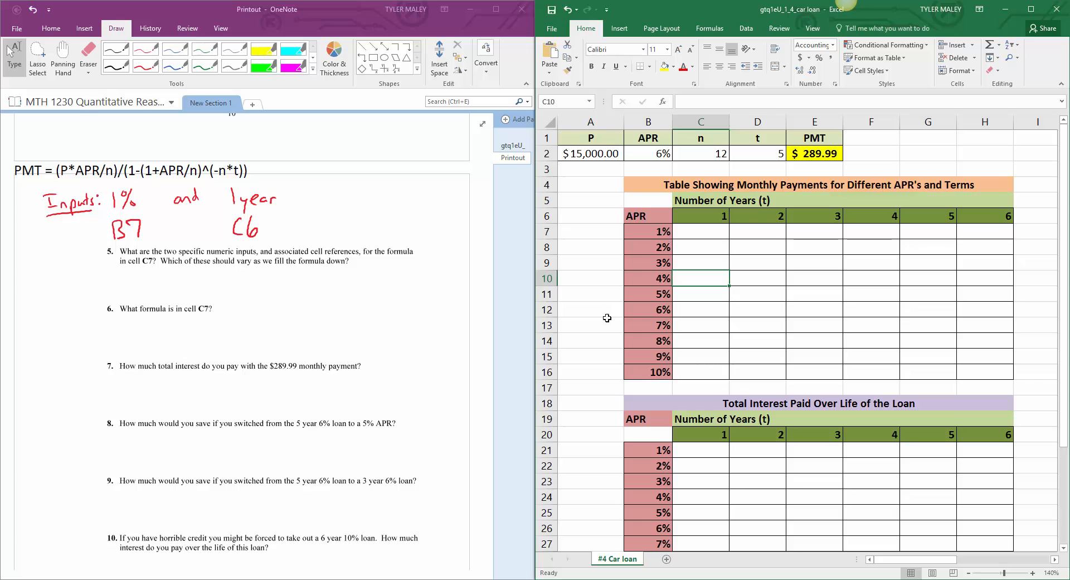
Step: Handwrite "The 1% should change." in red beneath question 5 in OneNote
left_click(149, 67)
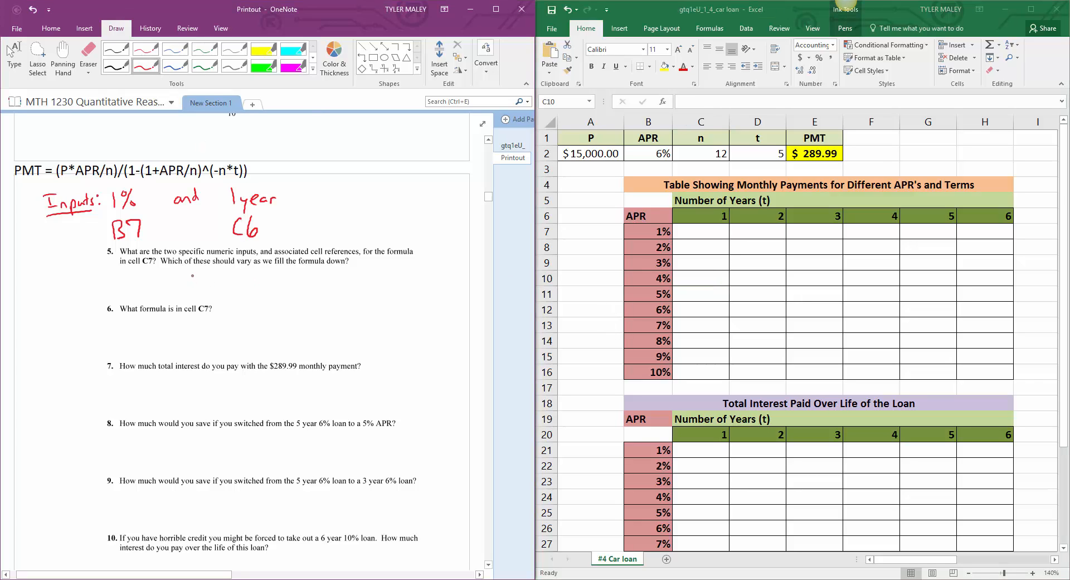
mouse_move(166, 272)
left_mouse_down()
mouse_move(166, 285)
mouse_move(177, 267)
left_mouse_up()
left_click_drag(173, 266, 180, 285)
left_click_drag(181, 281, 214, 289)
mouse_move(221, 269)
left_mouse_down()
mouse_move(234, 287)
mouse_move(223, 289)
mouse_move(262, 283)
left_mouse_up()
mouse_move(271, 268)
left_mouse_down()
mouse_move(280, 285)
mouse_move(297, 285)
left_mouse_up()
mouse_move(300, 270)
left_mouse_down()
mouse_move(300, 284)
mouse_move(305, 271)
mouse_move(332, 285)
left_mouse_up()
left_click_drag(340, 267, 348, 282)
mouse_move(354, 275)
left_mouse_down()
mouse_move(368, 292)
mouse_move(380, 282)
left_mouse_up()
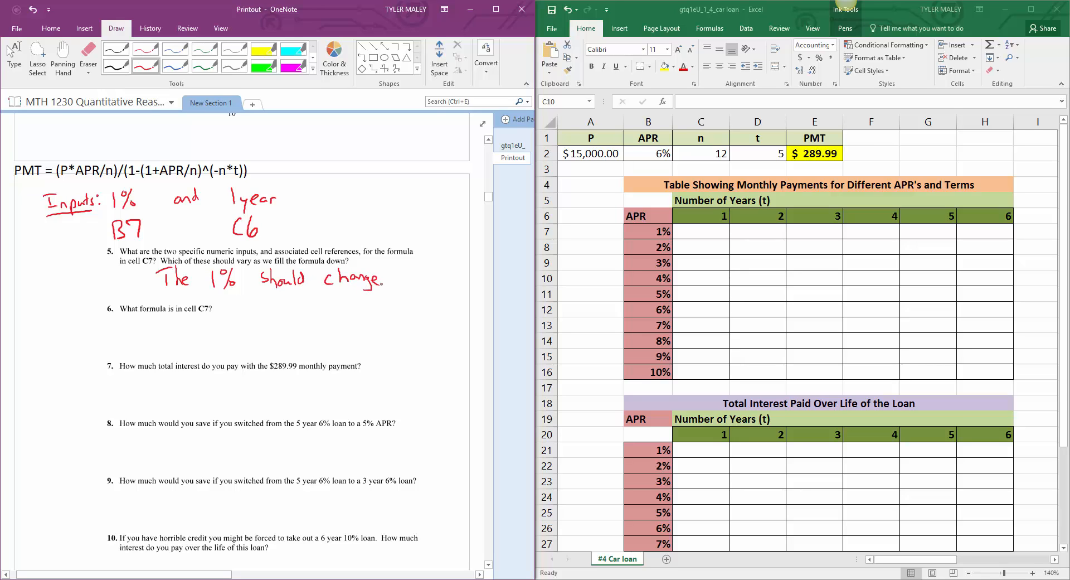
left_click(382, 278)
left_click(382, 285)
Step: Highlight the typed PMT formula in green and begin the question 6 answer in red with "=($A$2*"
left_click(264, 65)
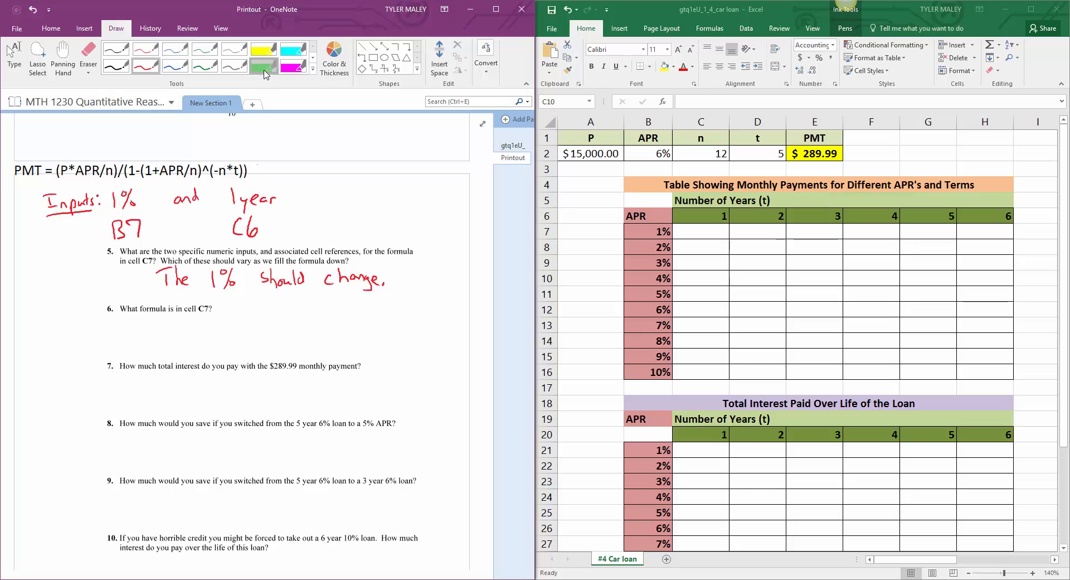
left_click_drag(252, 170, 14, 170)
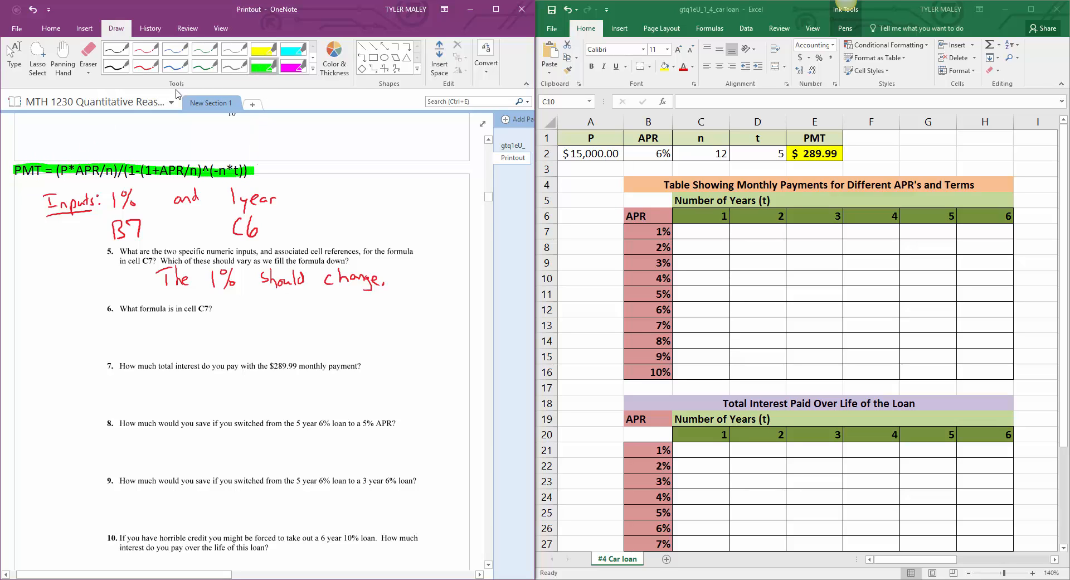
left_click(145, 66)
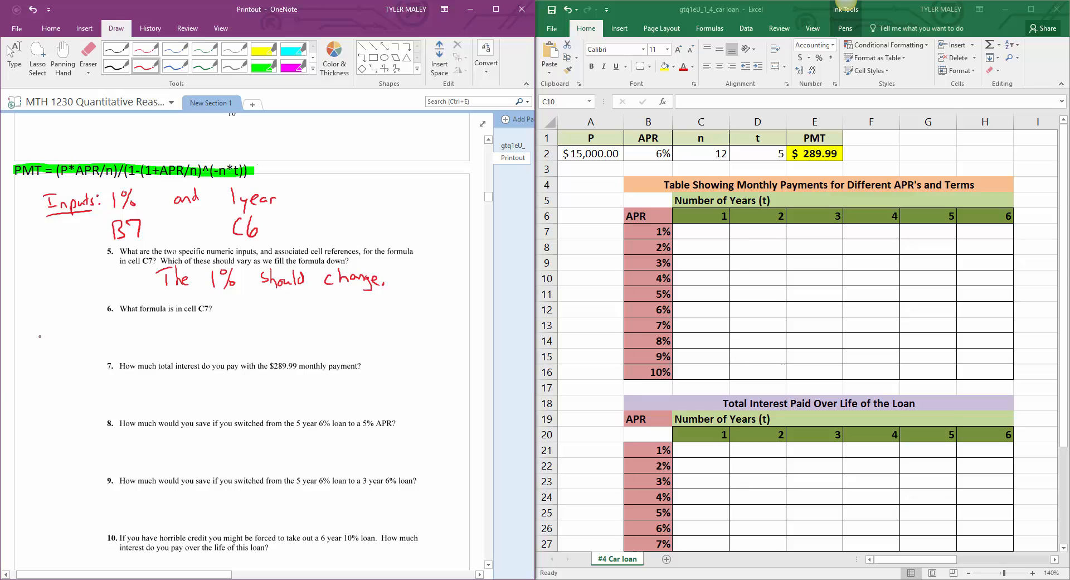
left_click_drag(39, 333, 55, 339)
left_click_drag(71, 321, 68, 352)
mouse_move(84, 323)
left_mouse_down()
mouse_move(77, 336)
mouse_move(132, 338)
left_mouse_up()
left_click_drag(141, 328, 147, 341)
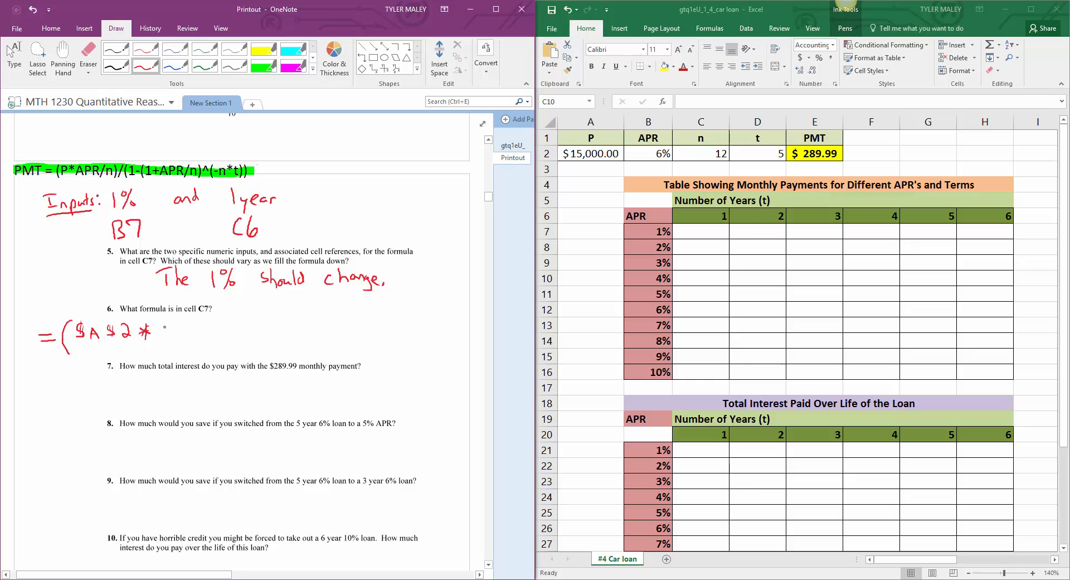
Step: Continue the handwritten question 6 formula in red with "$B7/$C$2)/(1-(1+"
mouse_move(163, 323)
left_mouse_down()
mouse_move(165, 335)
mouse_move(184, 326)
mouse_move(181, 336)
left_mouse_up()
left_click_drag(161, 324, 159, 338)
left_click_drag(189, 339, 203, 323)
mouse_move(210, 328)
left_mouse_down()
mouse_move(207, 339)
mouse_move(234, 336)
left_mouse_up()
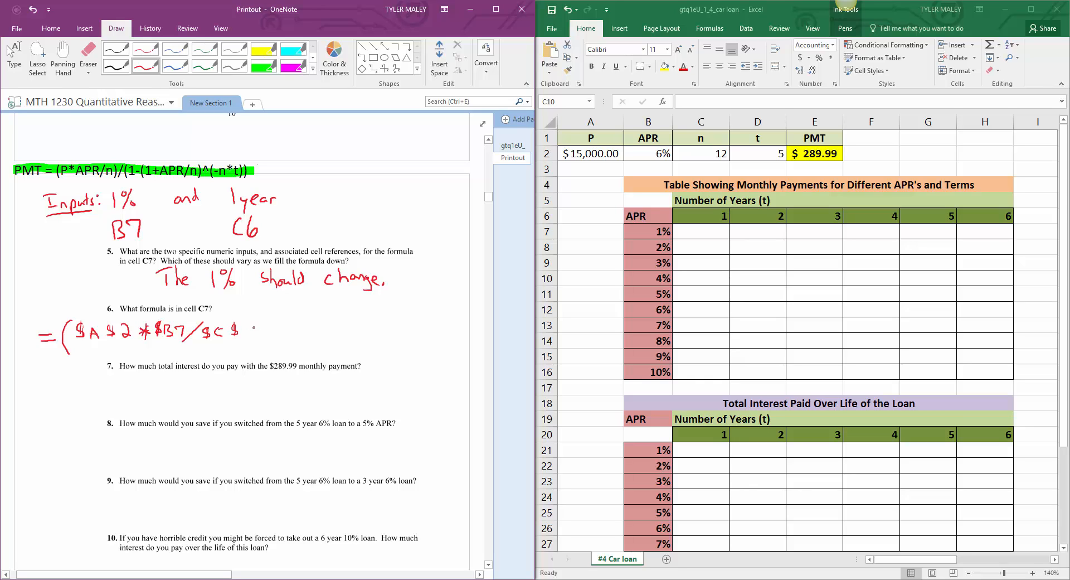
left_click_drag(245, 326, 253, 334)
mouse_move(254, 318)
left_mouse_down()
mouse_move(259, 342)
mouse_move(290, 315)
mouse_move(297, 346)
mouse_move(330, 325)
mouse_move(354, 333)
left_mouse_up()
left_click_drag(367, 318, 372, 325)
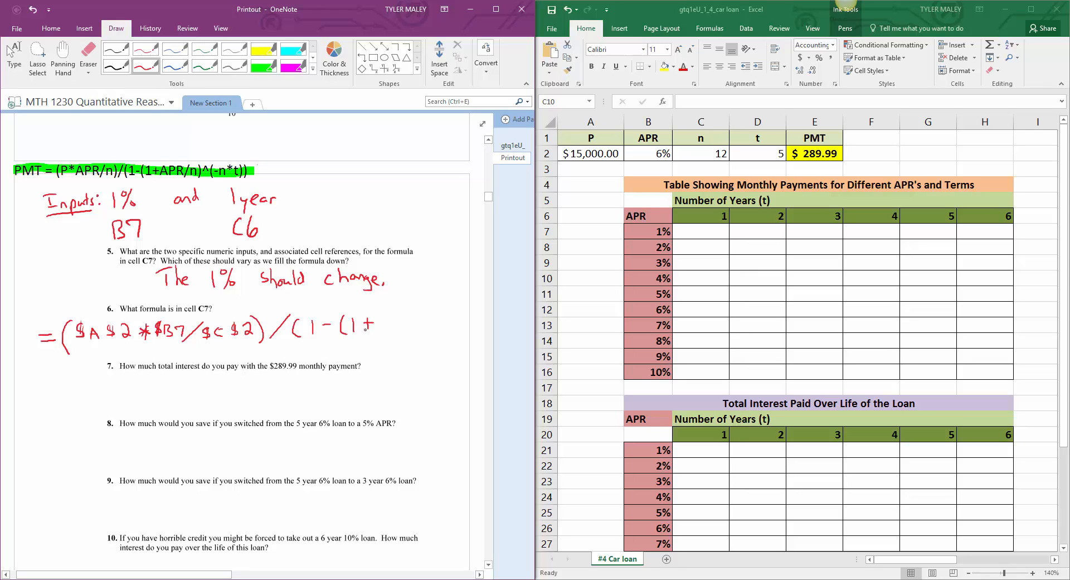
Step: Finish the handwritten question 6 formula with "$B7/$C$2)^(-$C$2*C$6))", then leave the pen
mouse_move(392, 315)
left_mouse_down()
mouse_move(385, 327)
mouse_move(415, 330)
left_mouse_up()
mouse_move(436, 310)
left_mouse_down()
mouse_move(424, 332)
mouse_move(468, 328)
left_mouse_up()
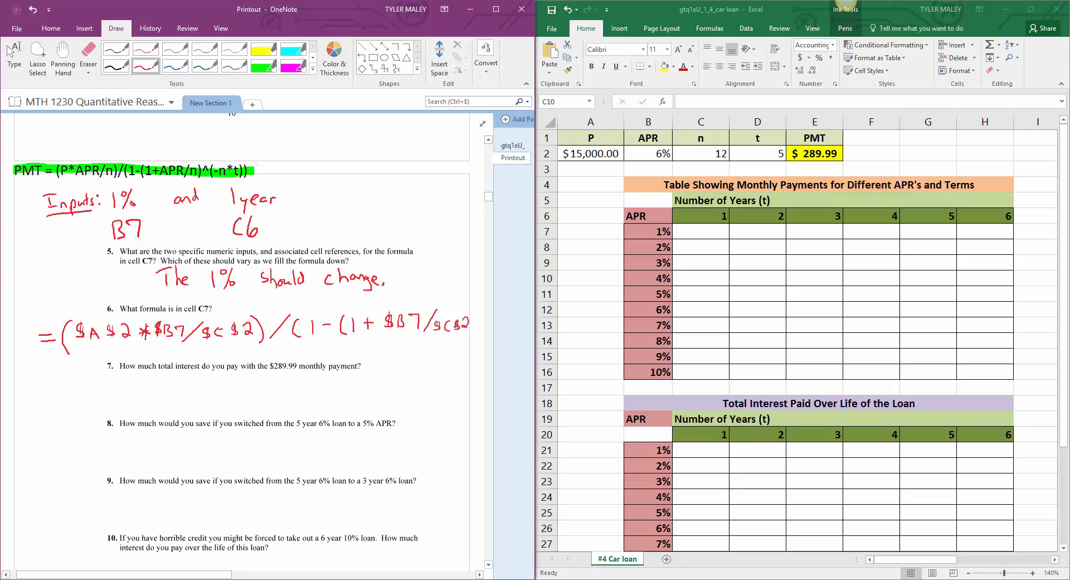
left_click_drag(470, 310, 470, 337)
mouse_move(252, 359)
left_mouse_down()
mouse_move(258, 349)
mouse_move(262, 360)
mouse_move(354, 355)
left_mouse_up()
mouse_move(353, 347)
left_mouse_down()
mouse_move(346, 356)
mouse_move(355, 352)
left_mouse_up()
left_click_drag(351, 344, 352, 355)
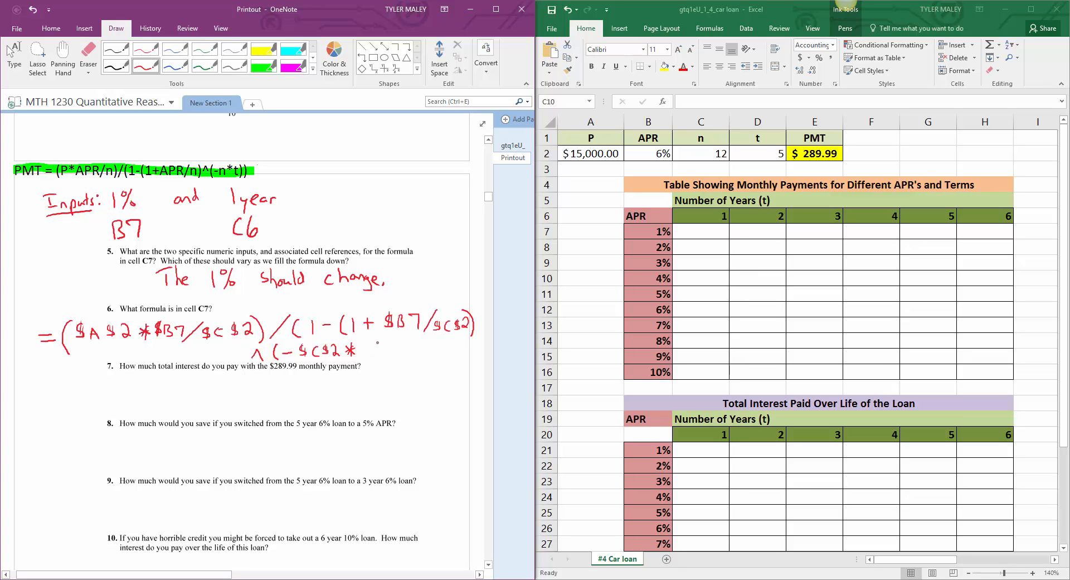
left_click_drag(377, 342, 395, 352)
left_click_drag(389, 342, 385, 348)
left_click_drag(402, 337, 409, 354)
left_click(13, 56)
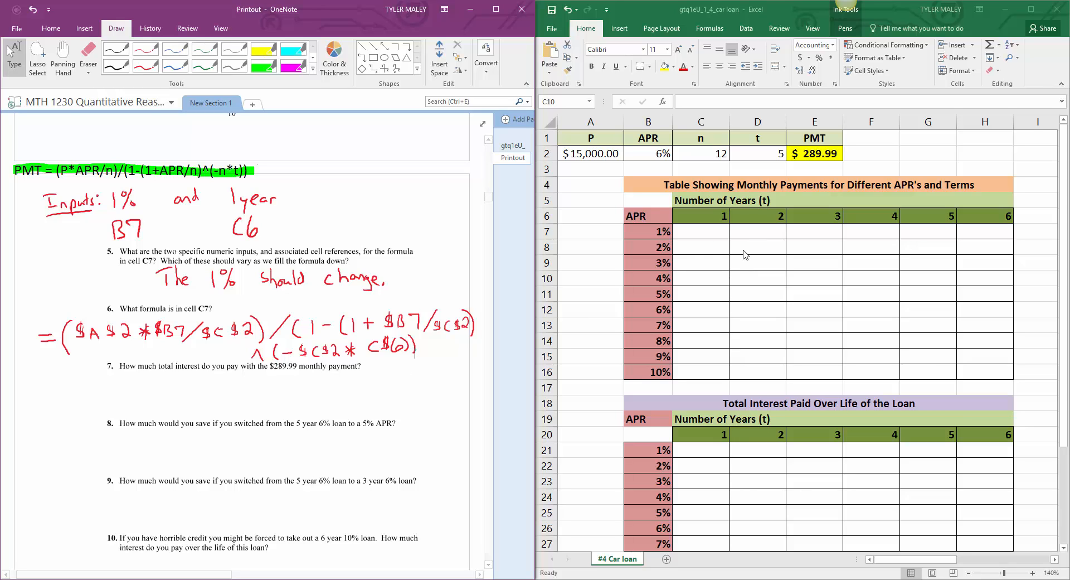
Step: Switch to Excel and begin the payment formula in cell C7 with "=($A$2*$B7/$C$2"
left_click(706, 231)
left_click(706, 231)
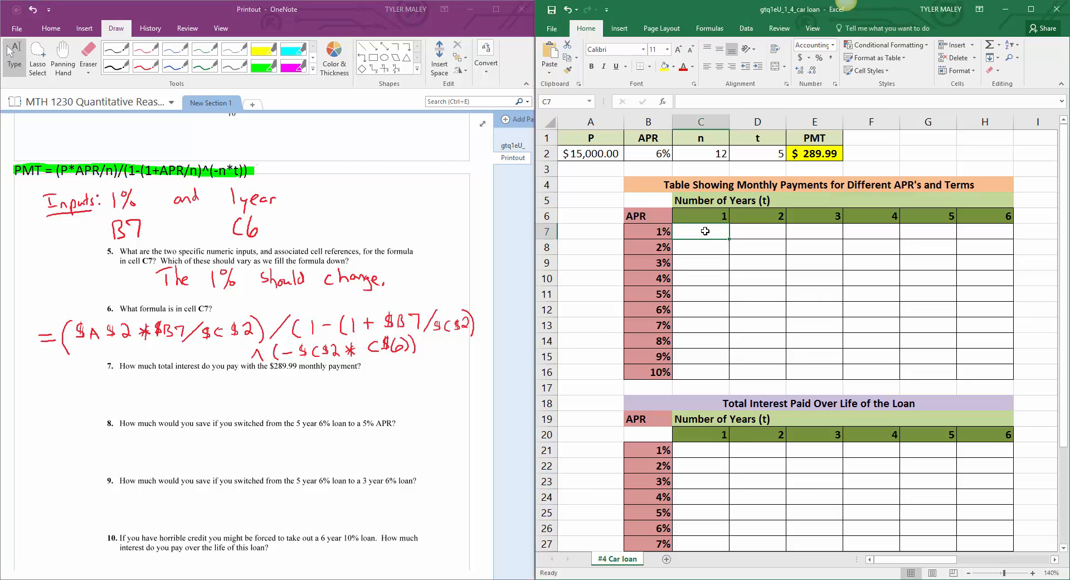
type("=")
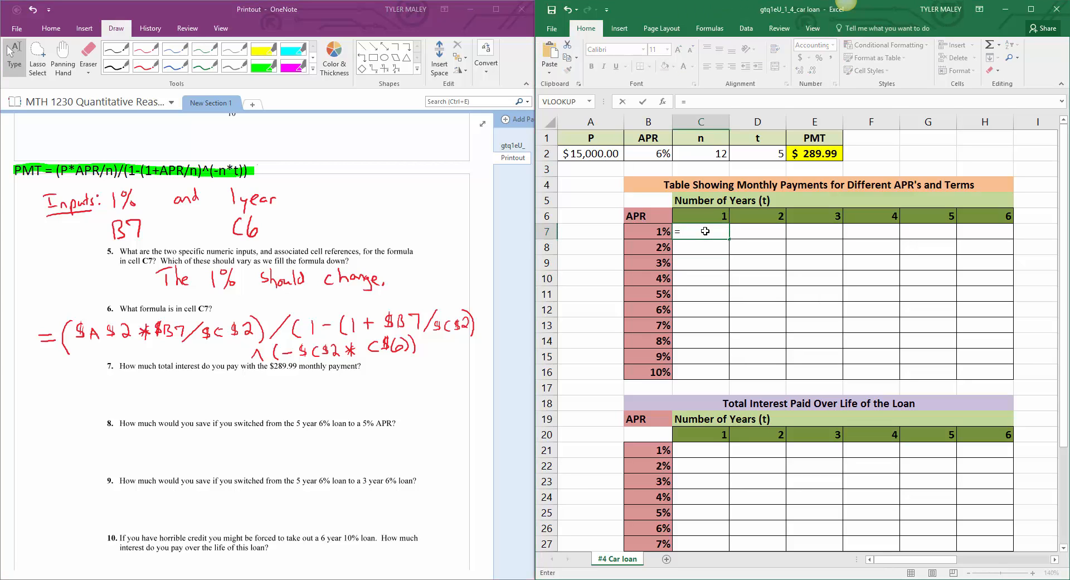
type("($A$2")
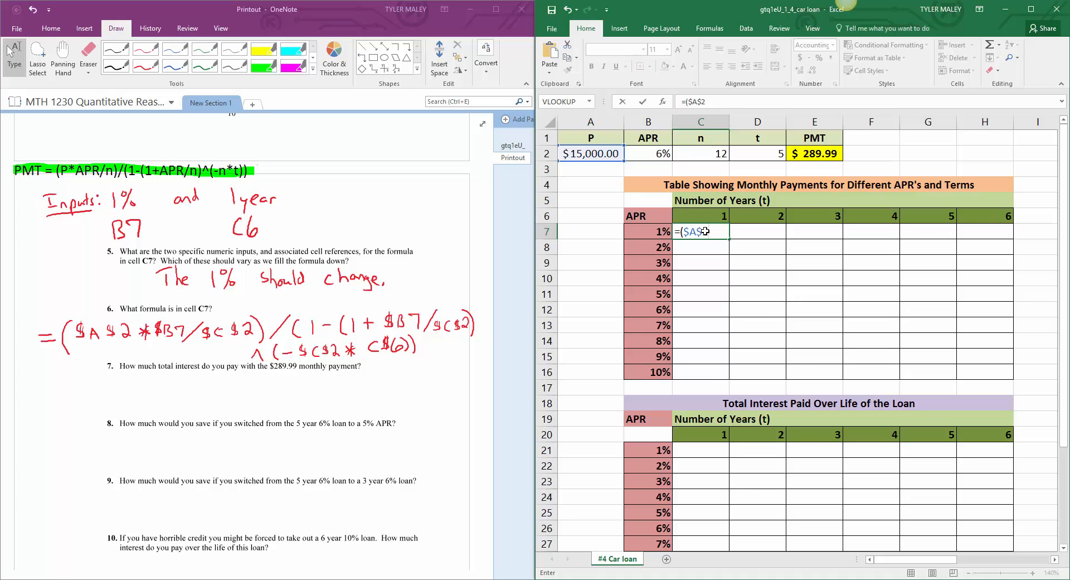
type("*$")
type("B7/$C$")
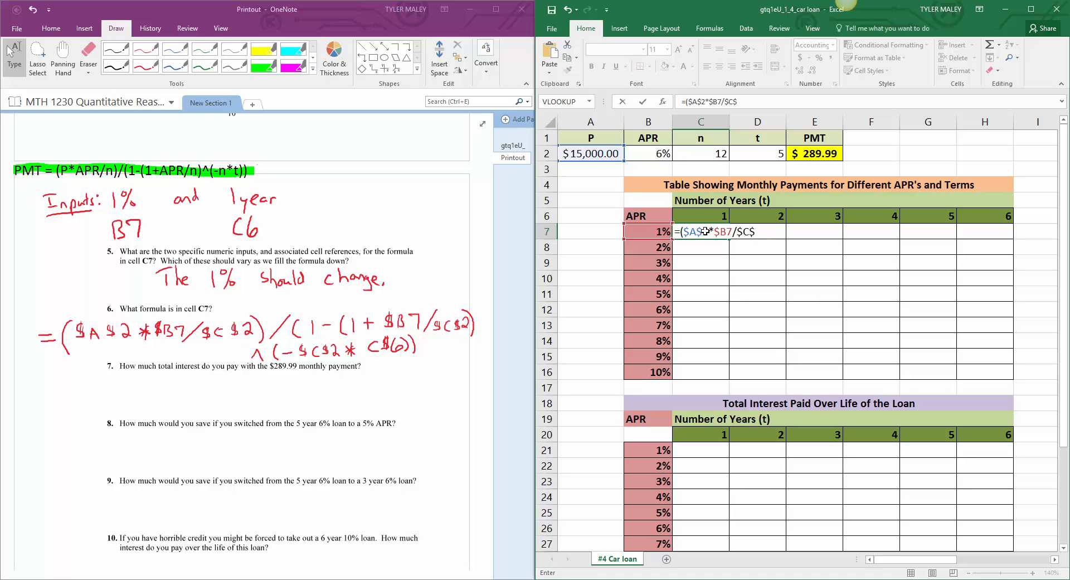
type("2")
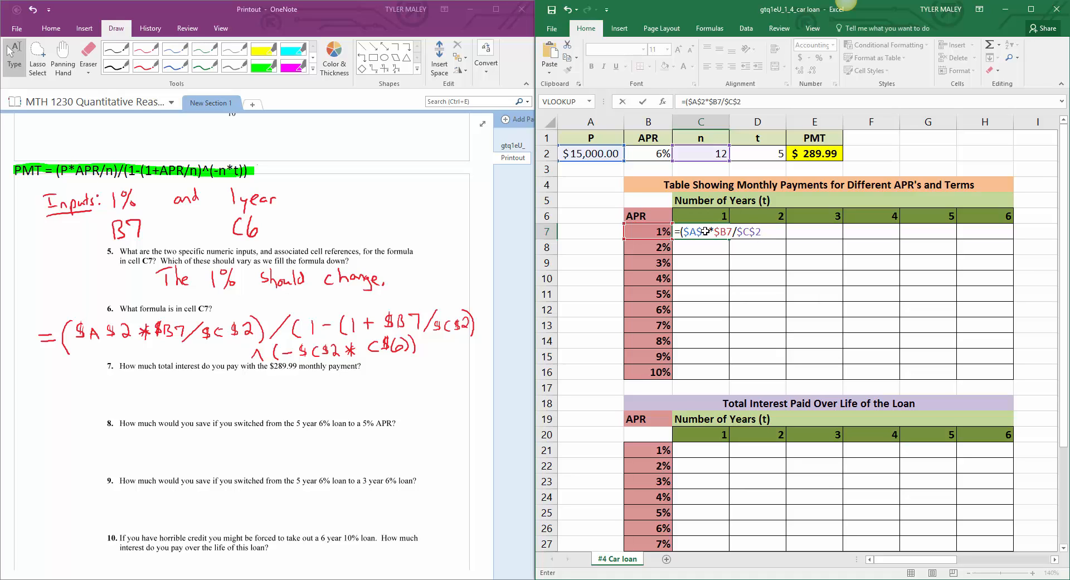
type(")/(1-(1+$B7/")
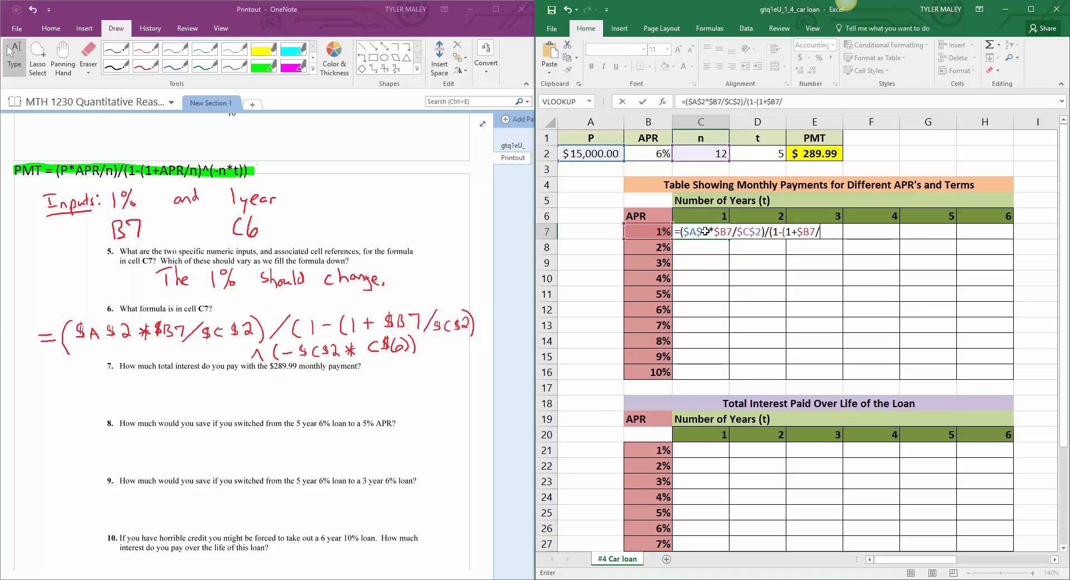
type("$C$2")
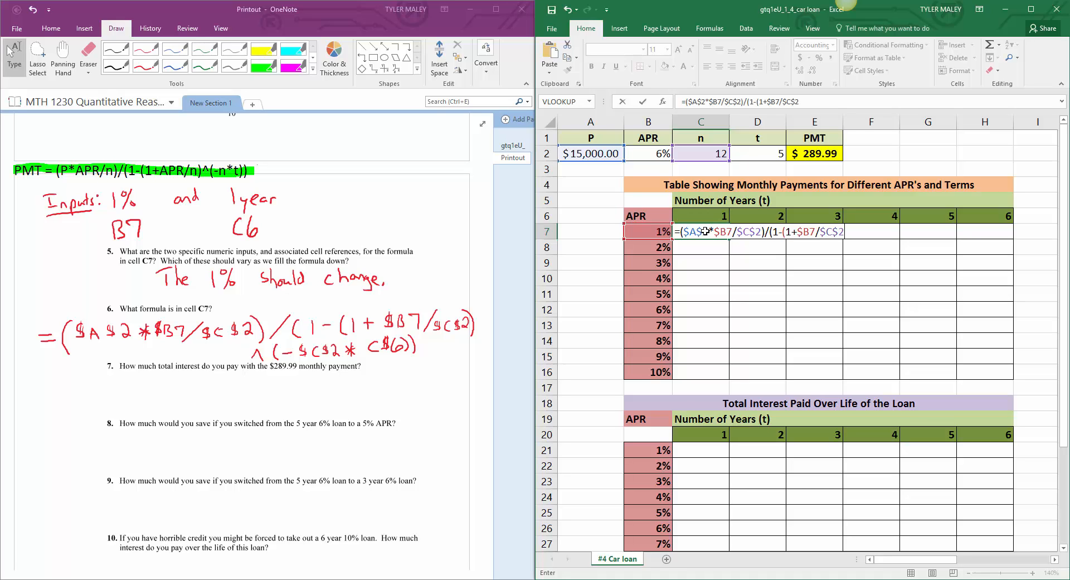
type(")^(-$C$2")
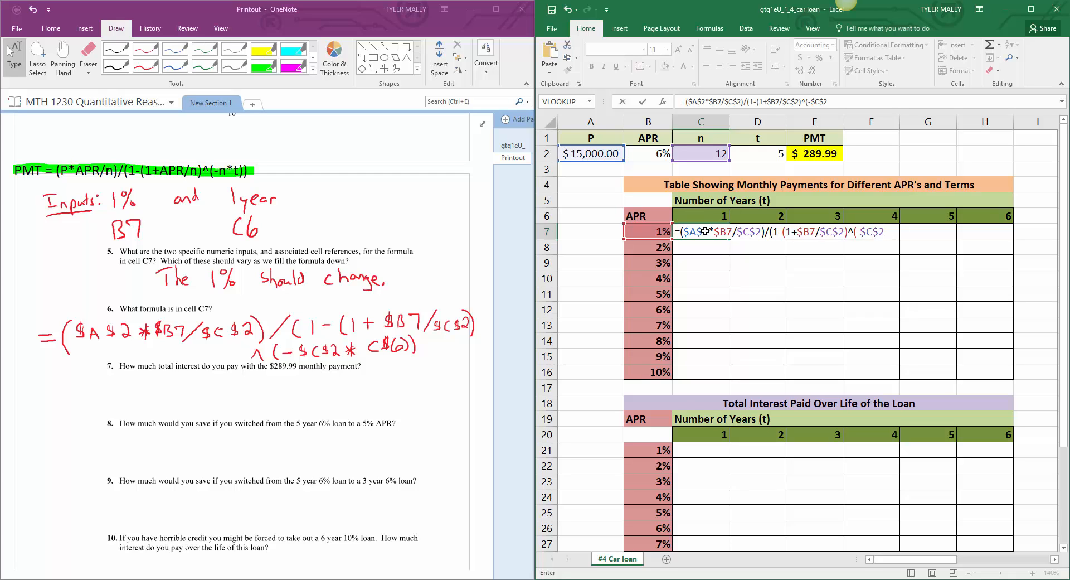
type("*C")
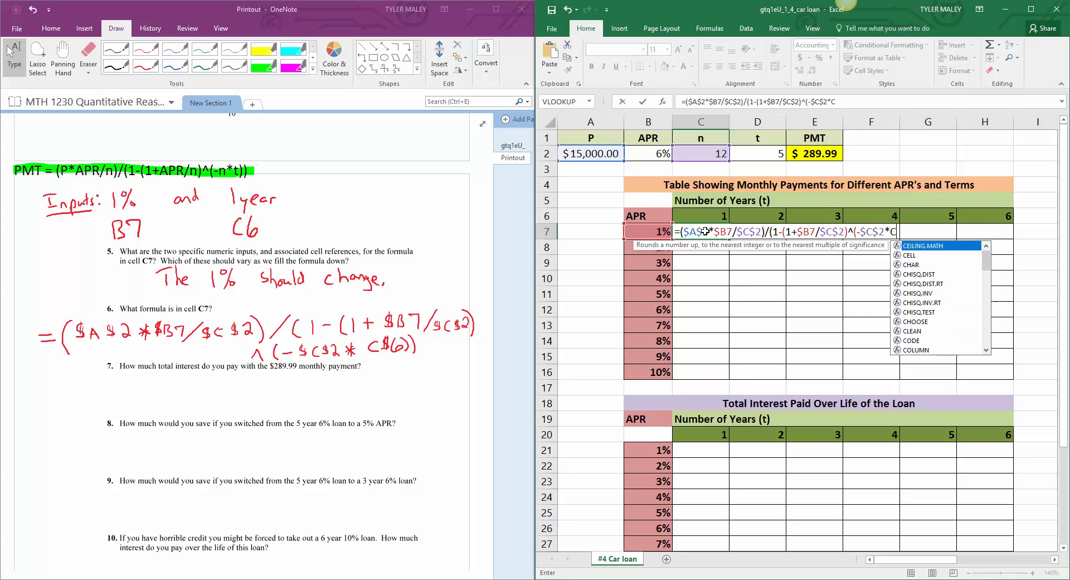
type("$")
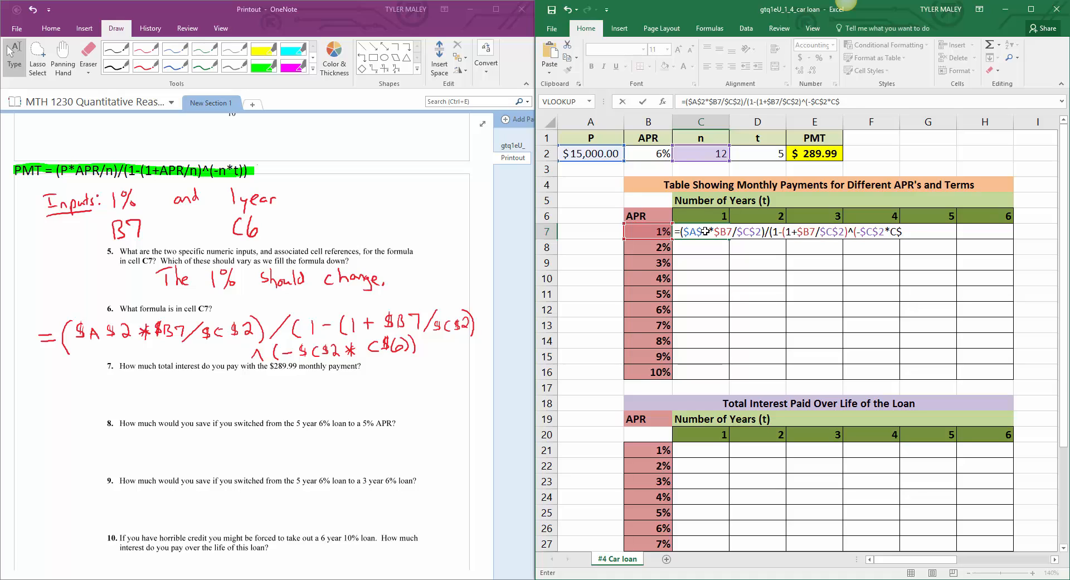
type("6))")
Step: Complete the formula in cell C7 with ")^(-$C$2*C$6))" and enter it
key("Return")
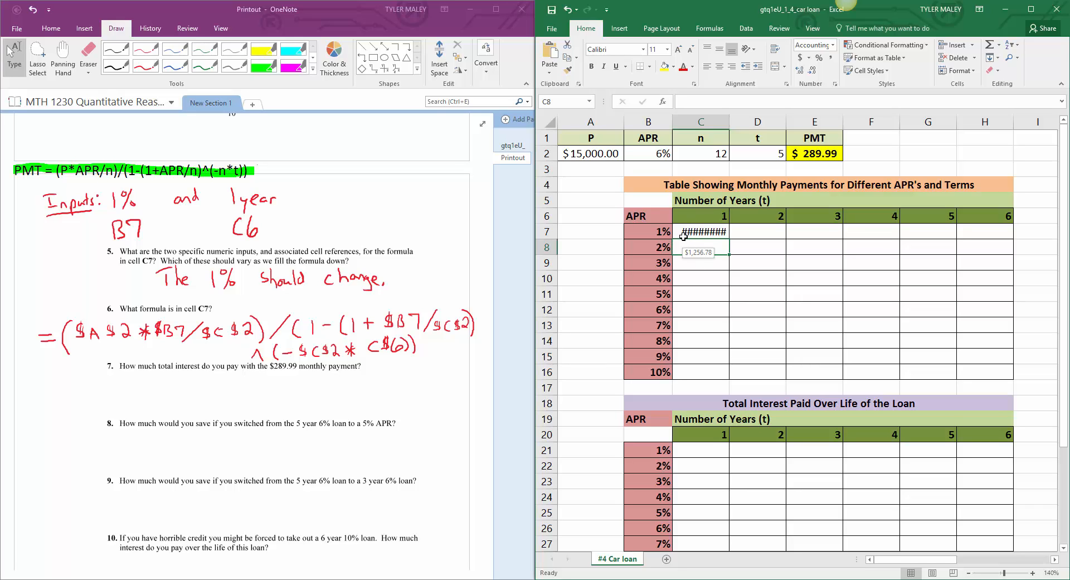
Step: Autofit the width of column C and fill the C7 payment formula down to C16
left_click(684, 234)
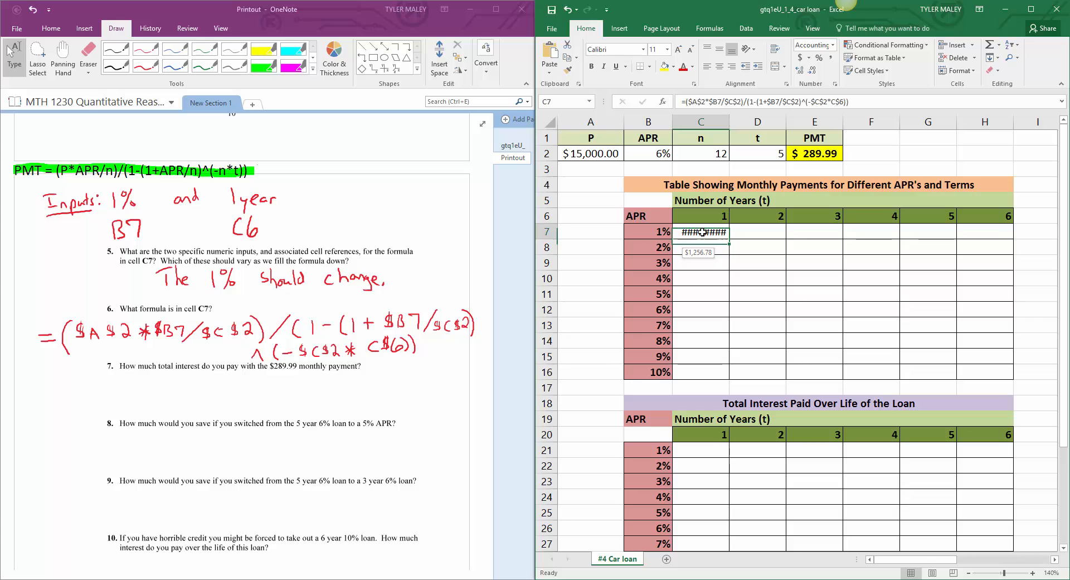
double_click(729, 122)
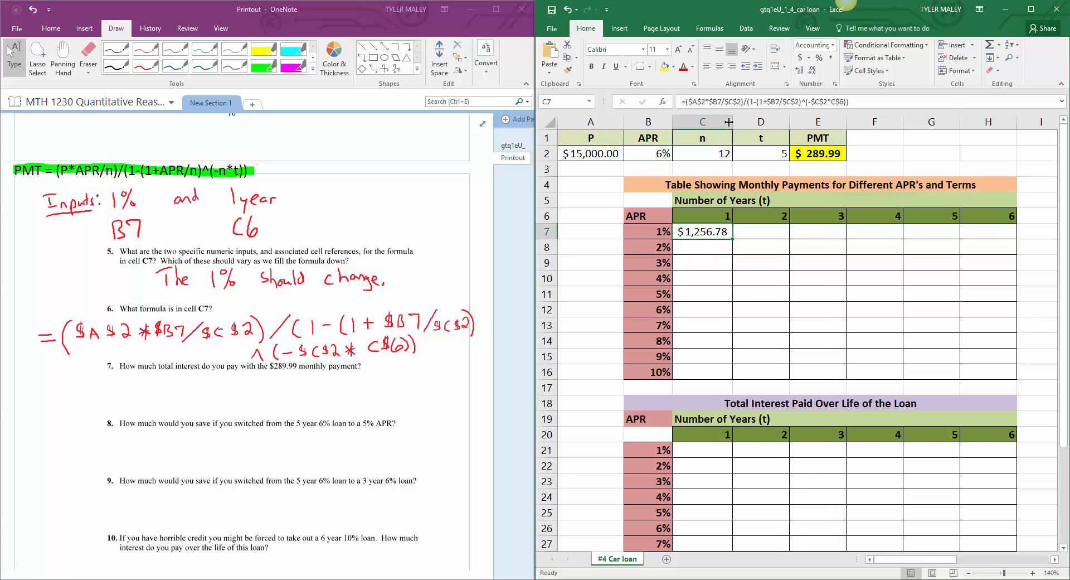
left_click(704, 251)
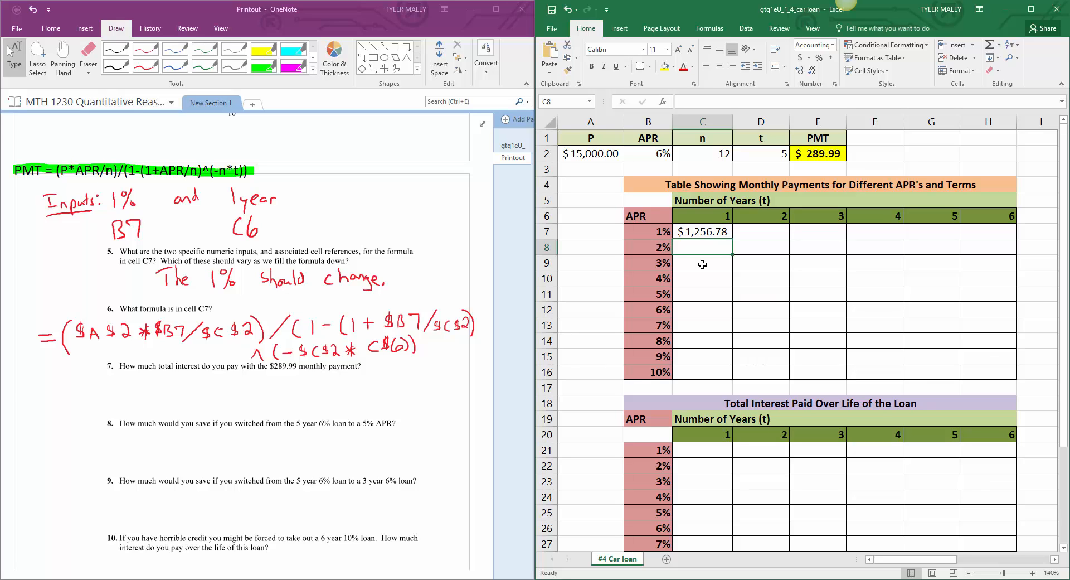
left_click(704, 233)
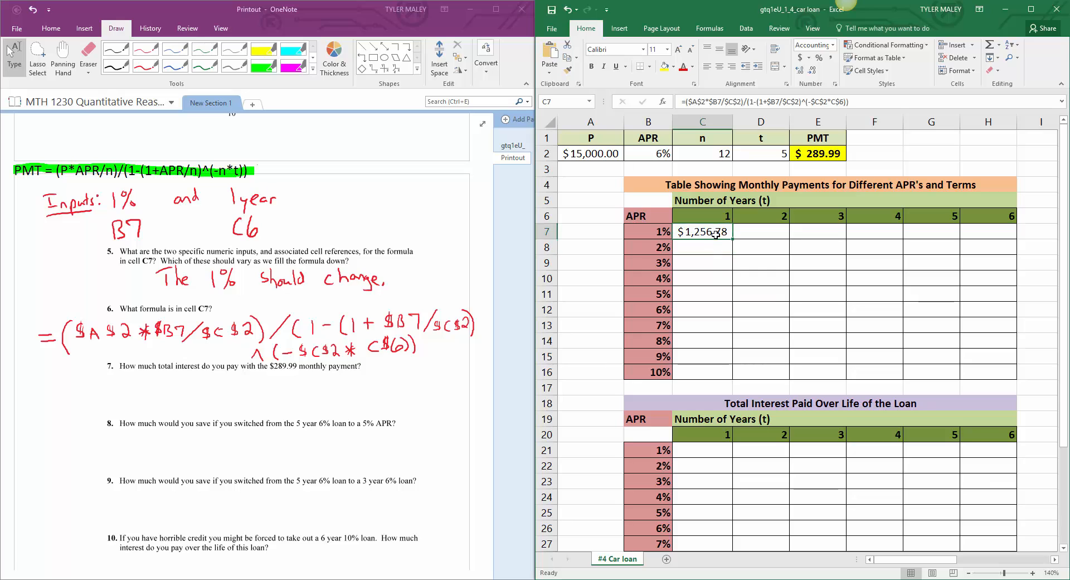
left_click_drag(733, 240, 727, 376)
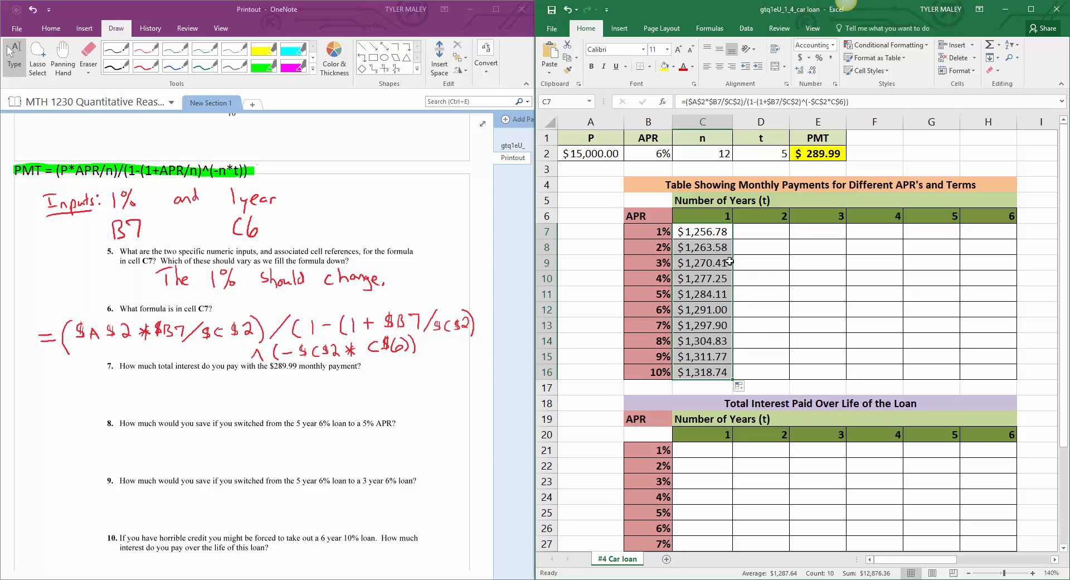
Step: Check the formula in C7 and fill the payment formula across the whole monthly payments table, covering C7:H16
double_click(722, 234)
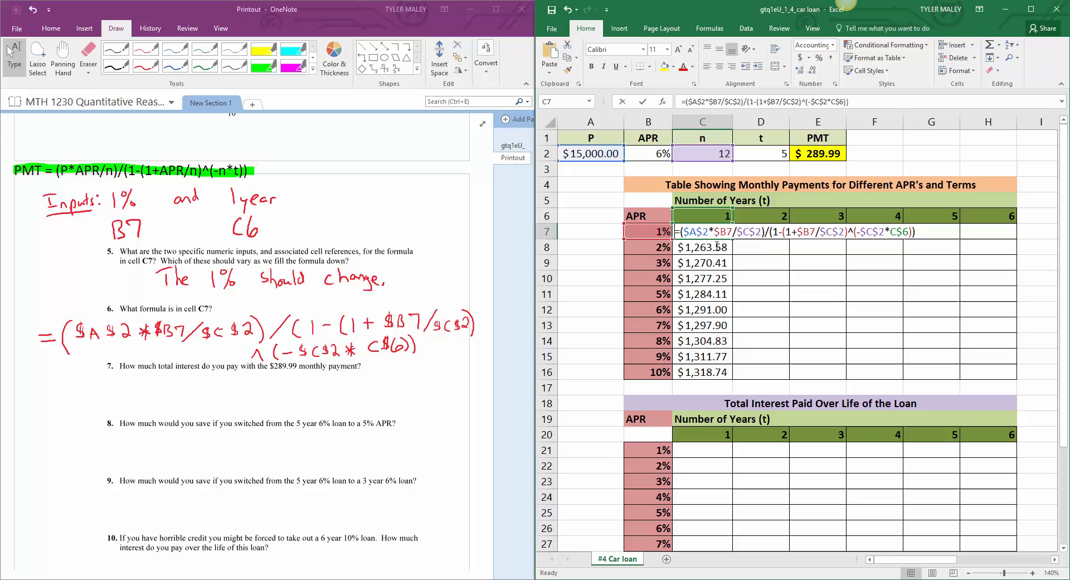
left_click(924, 230)
key("Escape")
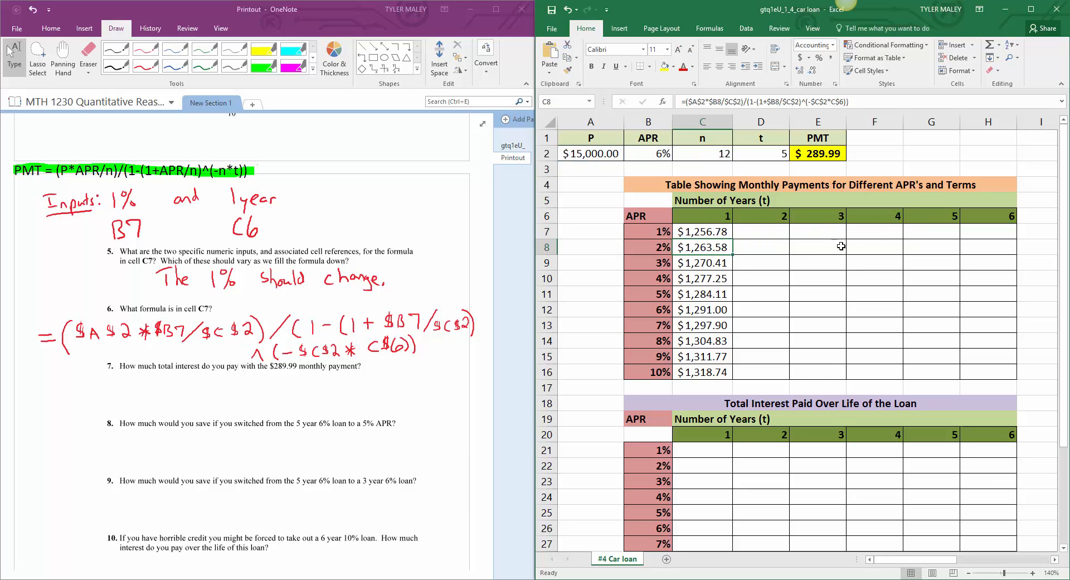
left_click_drag(718, 230, 999, 368)
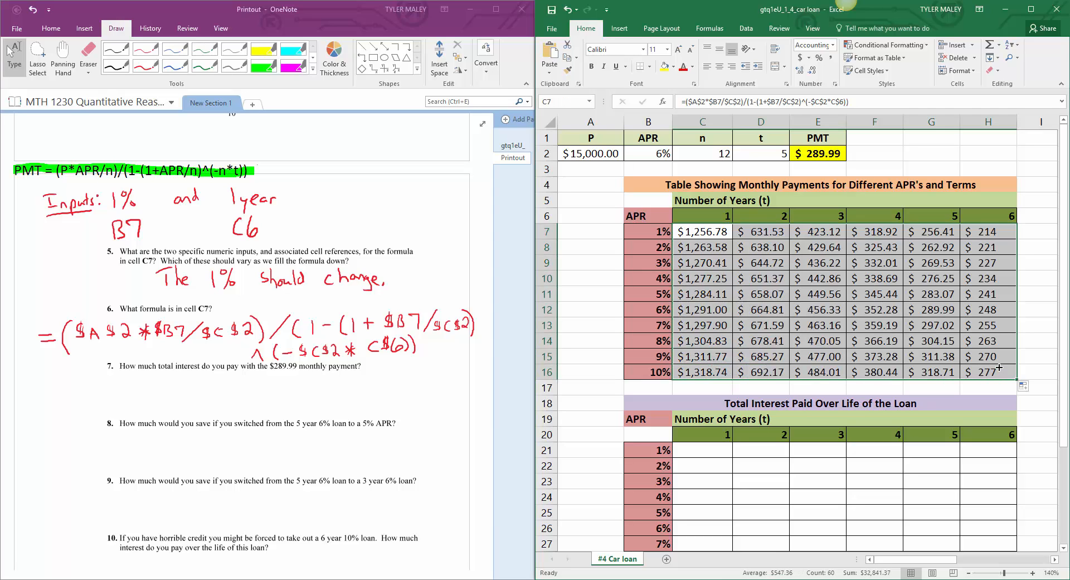
left_click(831, 284)
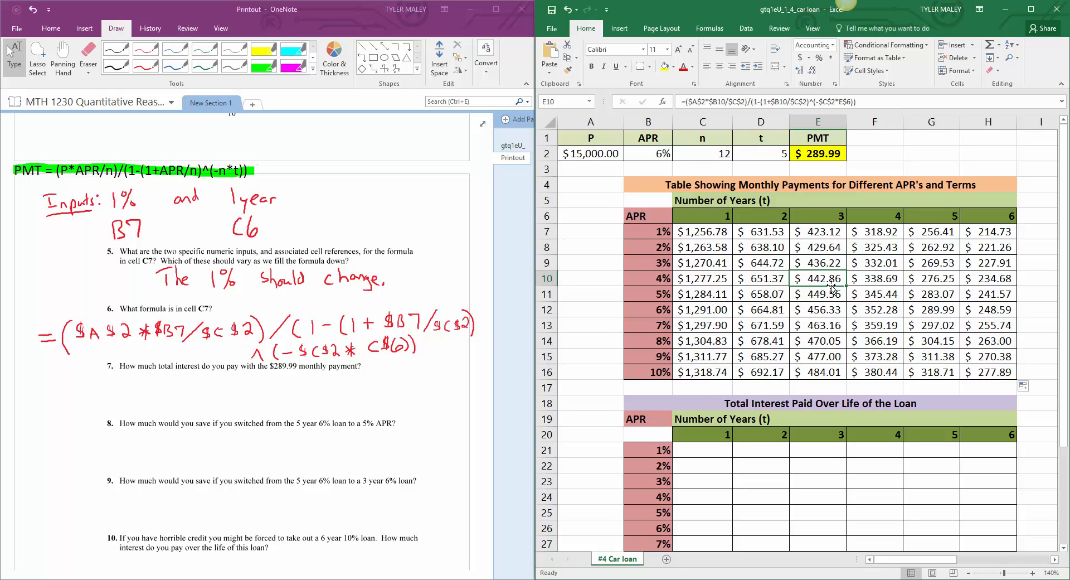
left_click(724, 235)
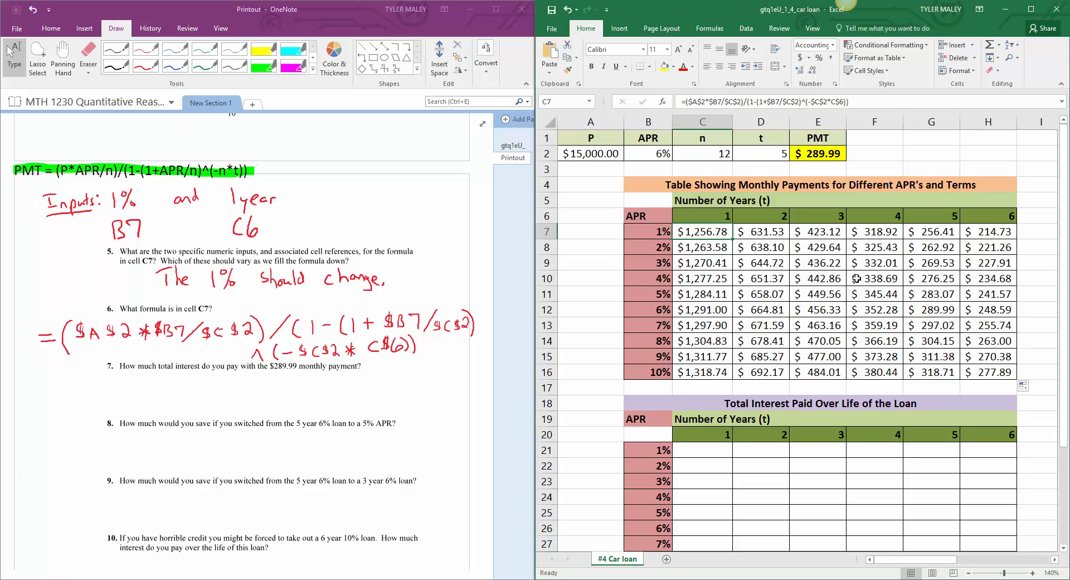
Step: Highlight the 6% APR, 5-year payment in cell G12 of the monthly payments table with yellow fill
left_click(602, 271)
scroll(603, 272, "down", 1)
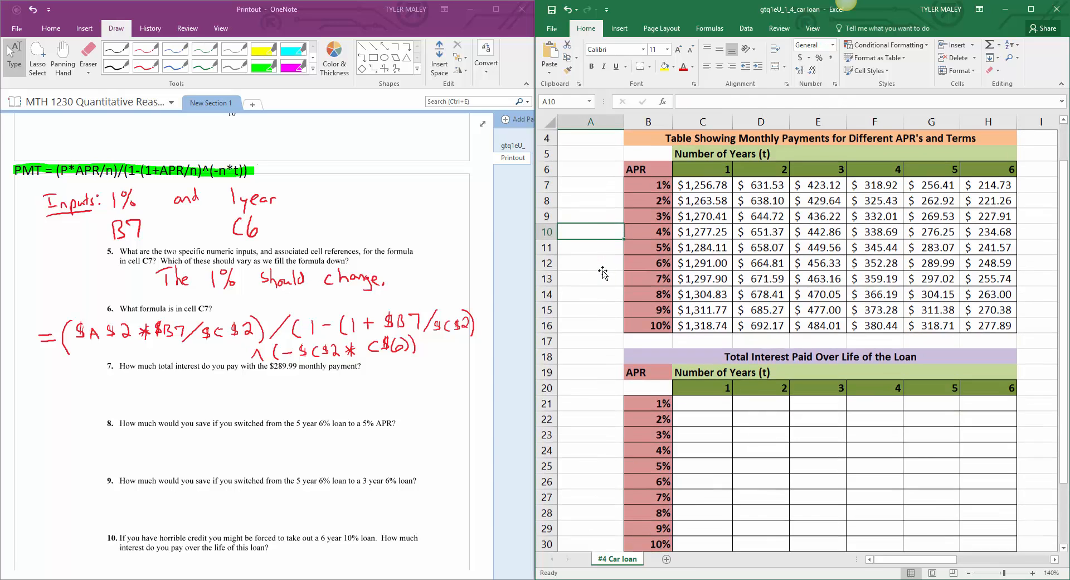
scroll(602, 271, "up", 1)
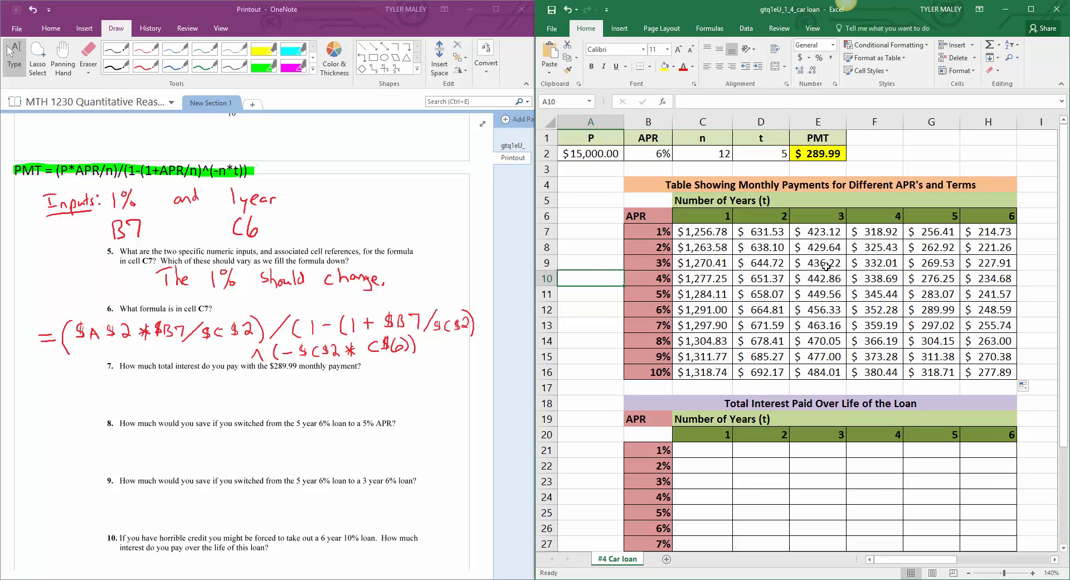
left_click(928, 311)
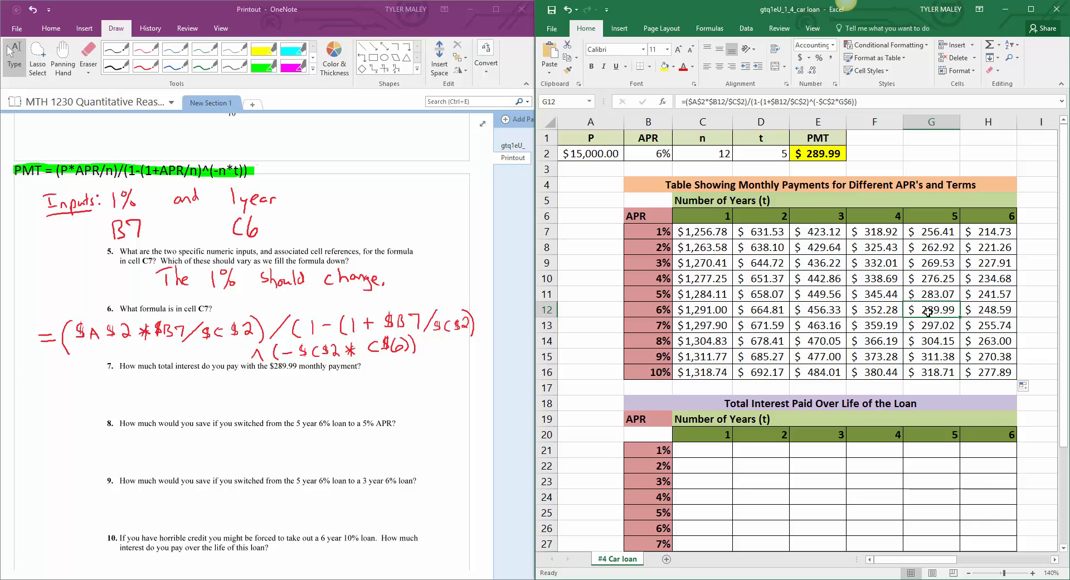
left_click(665, 67)
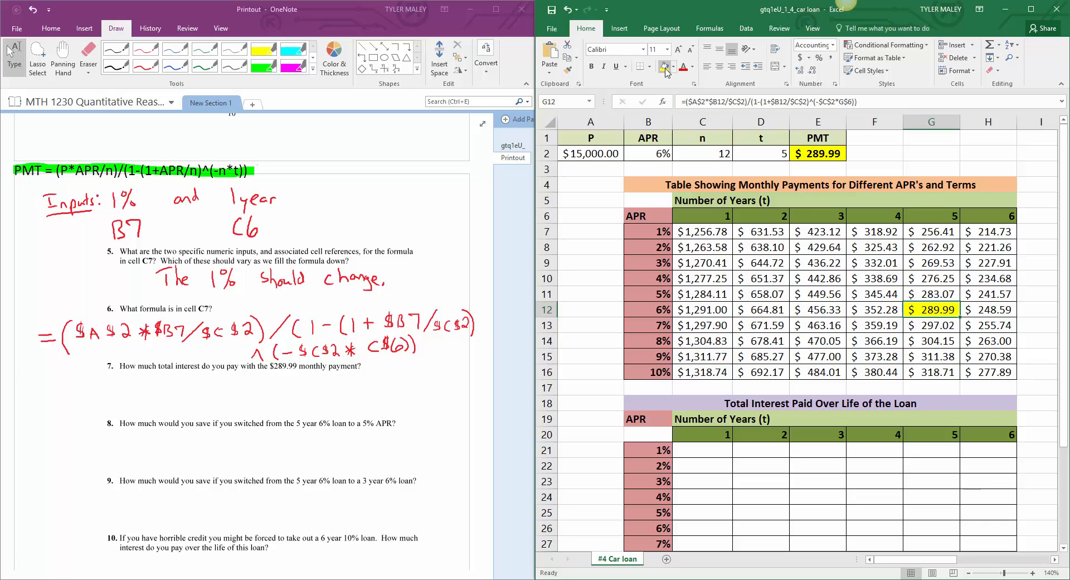
left_click(594, 287)
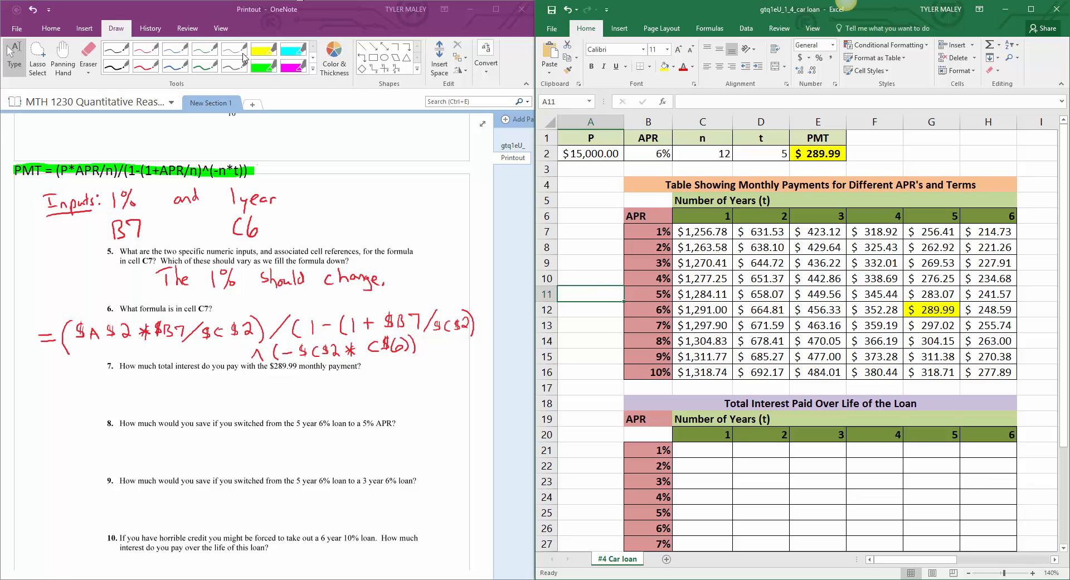
Step: In the OneNote printout, handwrite "289.99 × 5 × 12 = Total pd. =" in green ink under question 7
left_click(205, 66)
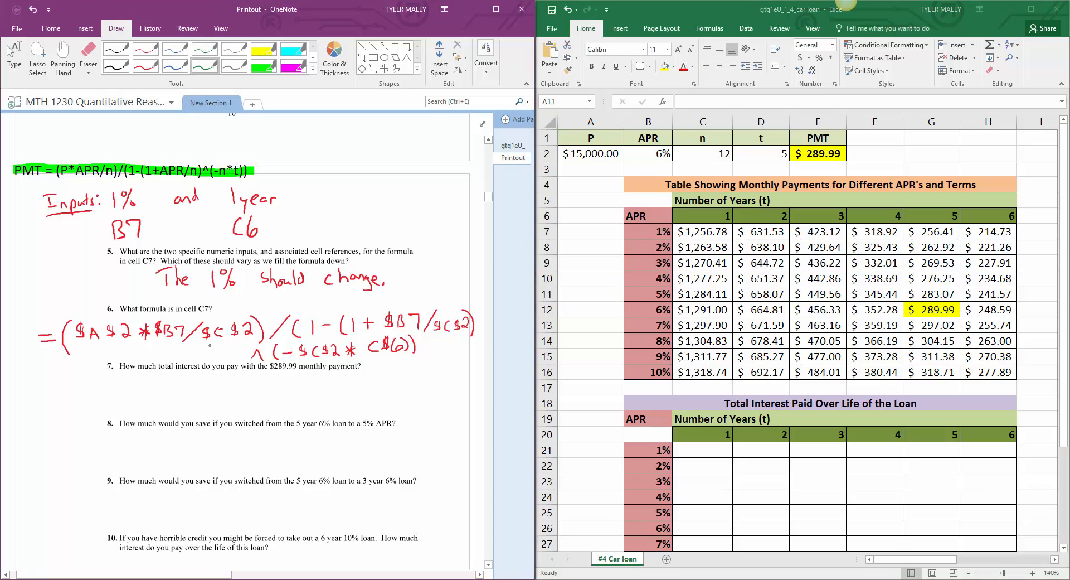
mouse_move(45, 385)
left_mouse_down()
mouse_move(56, 397)
mouse_move(67, 384)
mouse_move(81, 397)
mouse_move(98, 384)
mouse_move(95, 397)
mouse_move(108, 396)
left_mouse_up()
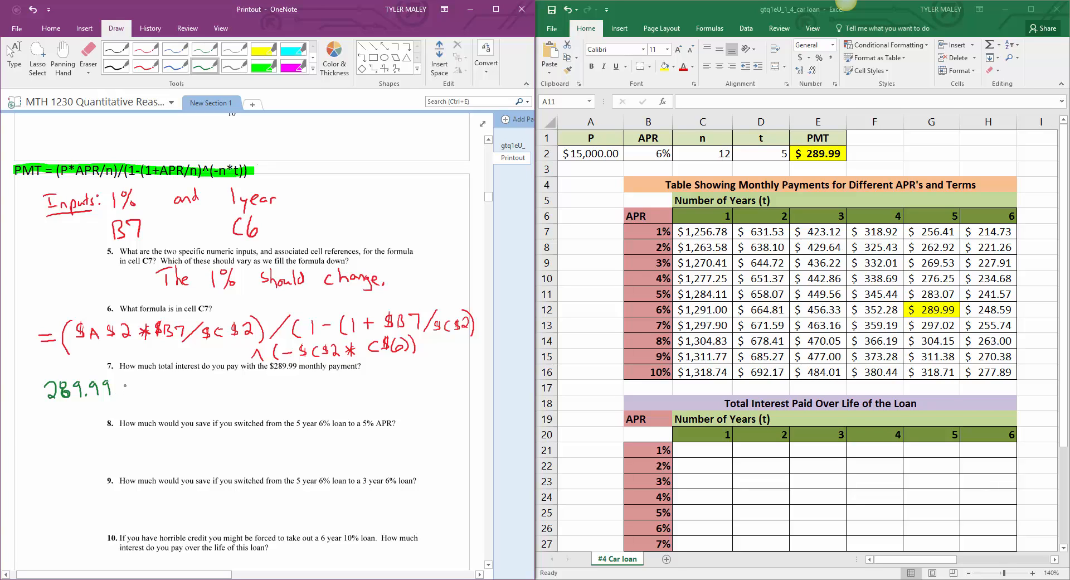
left_click_drag(124, 384, 131, 392)
mouse_move(131, 383)
left_mouse_down()
mouse_move(125, 393)
mouse_move(157, 393)
left_mouse_up()
mouse_move(157, 385)
left_mouse_down()
mouse_move(150, 393)
mouse_move(180, 392)
left_mouse_up()
left_click_drag(192, 381, 205, 381)
left_click_drag(193, 385, 251, 386)
mouse_move(253, 374)
left_mouse_down()
mouse_move(254, 384)
mouse_move(282, 388)
mouse_move(310, 381)
left_mouse_up()
left_click_drag(300, 385, 313, 384)
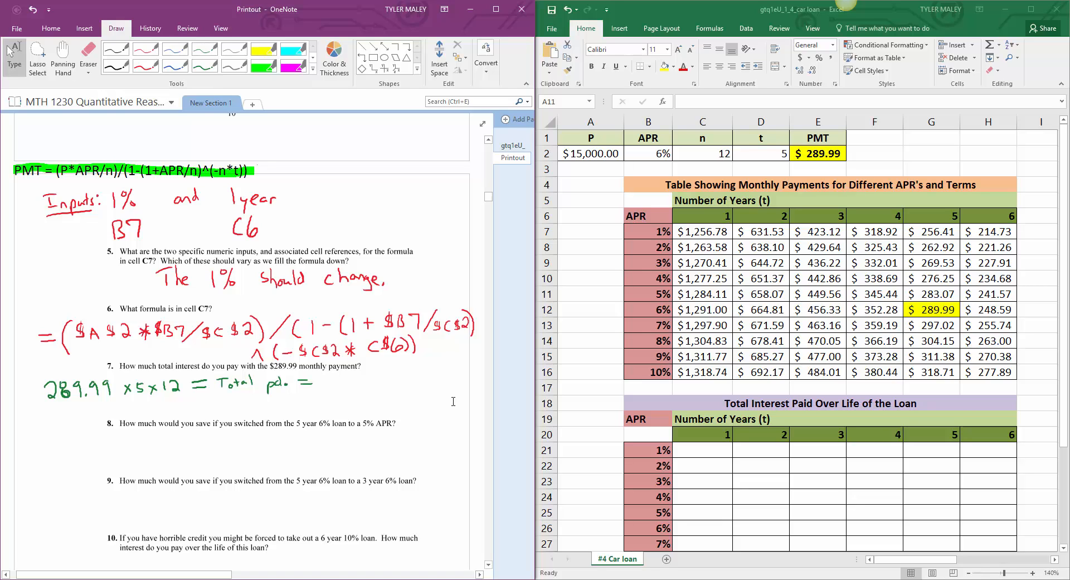
Step: Switch to the Wabbitemu calculator and compute 289.99*5*12
key("alt+Tab")
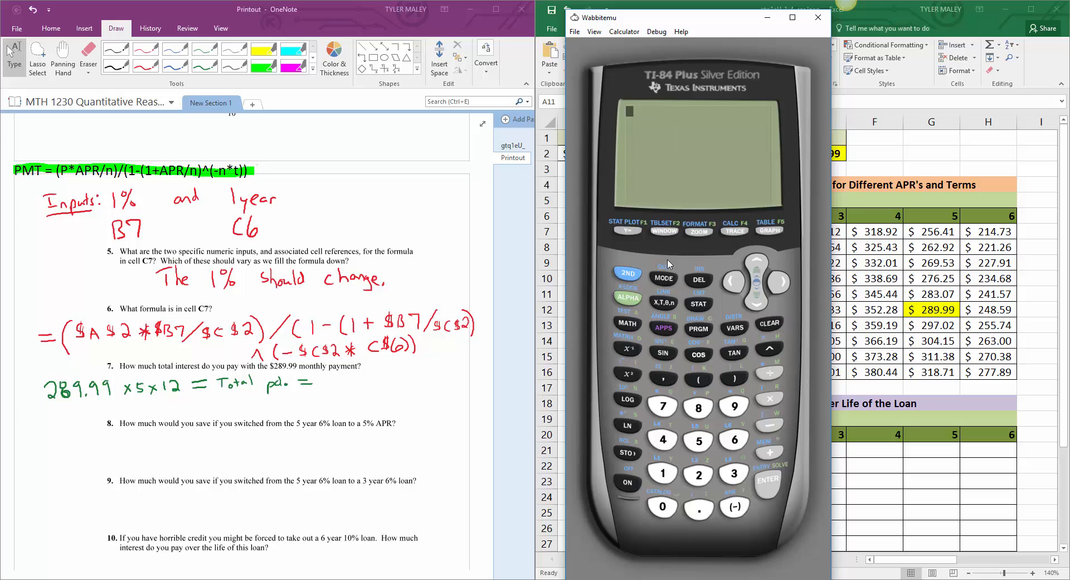
type("289")
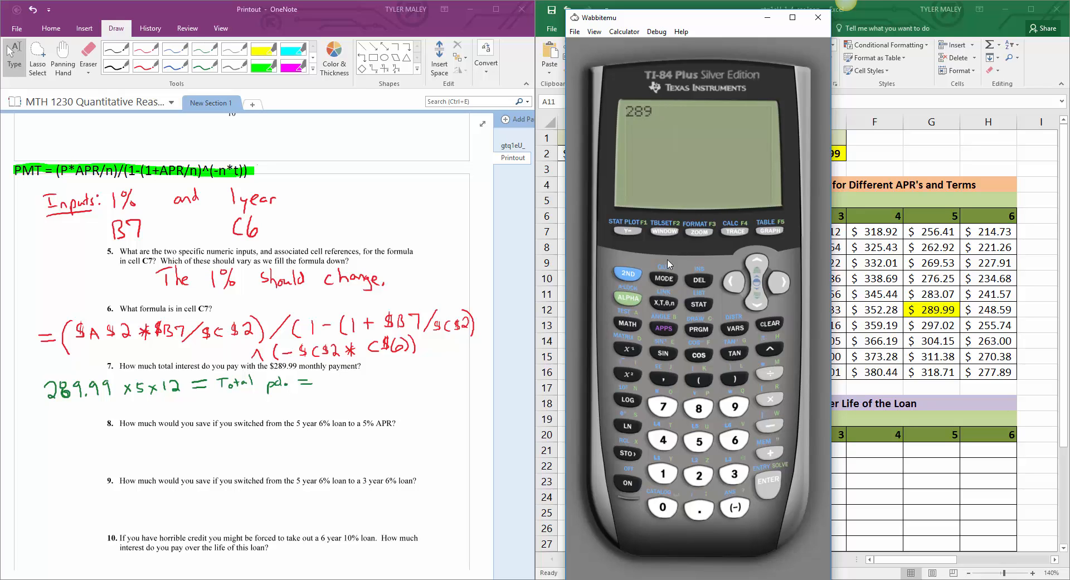
type(".99*5*12")
left_click(764, 484)
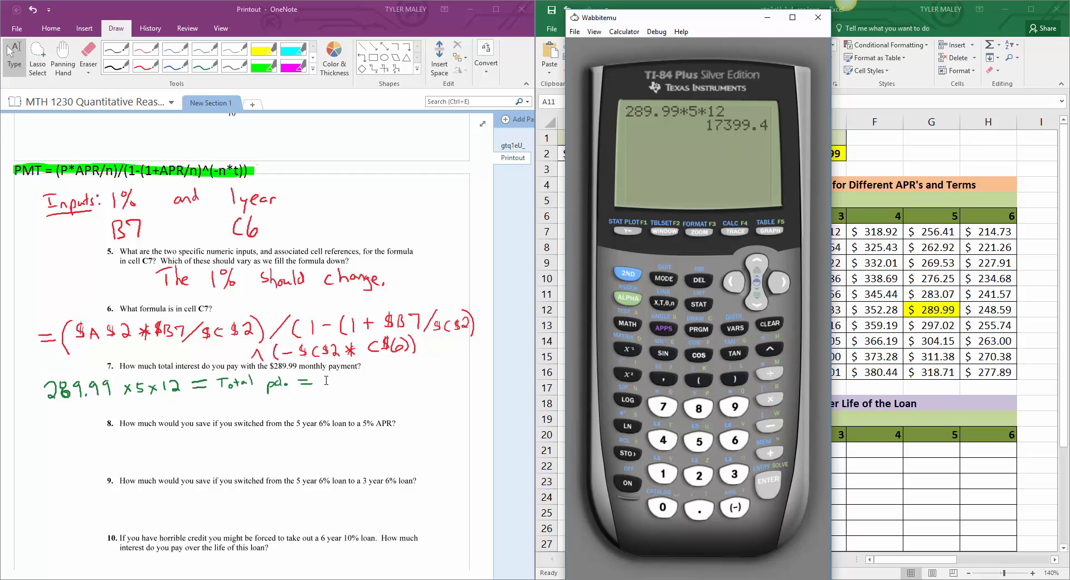
Step: Back in OneNote, handwrite the total paid "17,399.40" in green ink at the end of question 7's first line
left_click(205, 66)
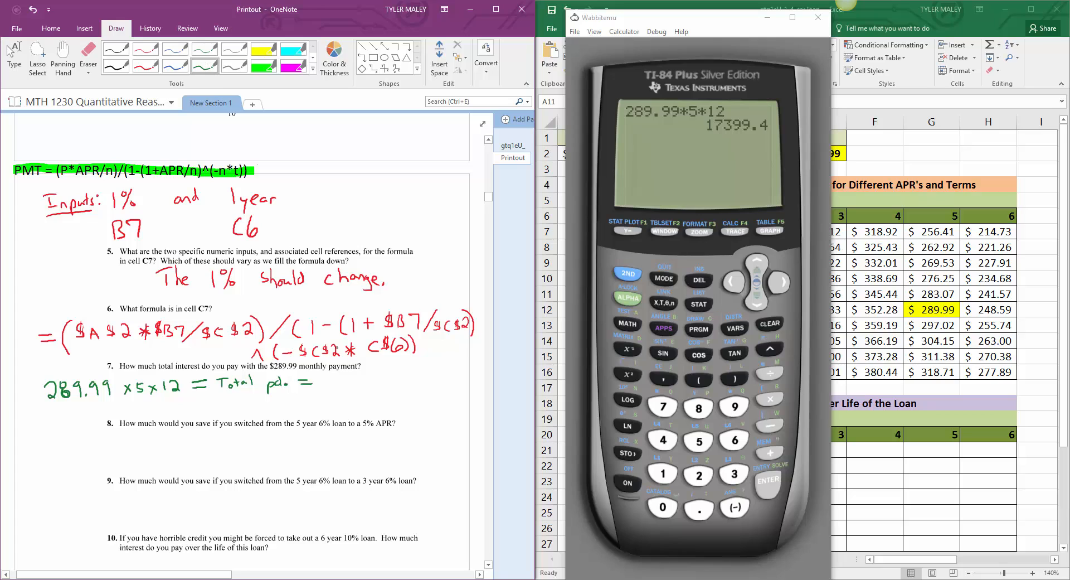
mouse_move(329, 375)
left_mouse_down()
mouse_move(329, 388)
mouse_move(421, 382)
left_mouse_up()
left_click(400, 388)
mouse_move(419, 374)
left_mouse_down()
mouse_move(418, 388)
mouse_move(429, 376)
left_mouse_up()
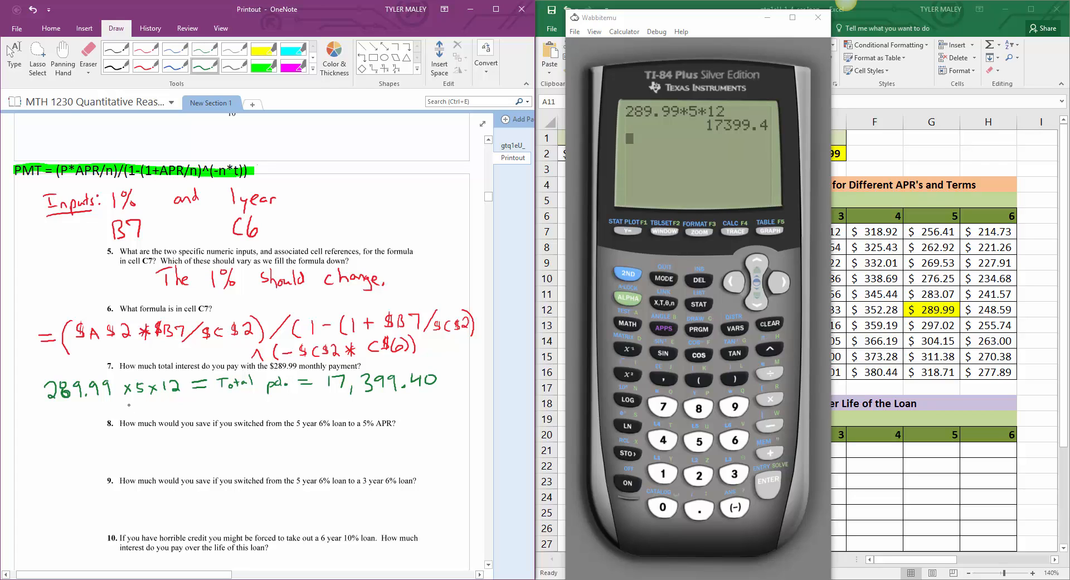
Step: Handwrite the interest relation "Total pd − P = I" in green ink on a second line under question 7
mouse_move(121, 402)
left_mouse_down()
mouse_move(121, 415)
mouse_move(131, 401)
left_mouse_up()
left_click_drag(129, 409, 140, 413)
mouse_move(134, 407)
left_mouse_down()
mouse_move(174, 415)
mouse_move(182, 402)
mouse_move(183, 415)
left_mouse_up()
left_click_drag(186, 409, 209, 417)
mouse_move(209, 398)
left_mouse_down()
mouse_move(211, 407)
mouse_move(239, 405)
left_mouse_up()
left_click_drag(229, 412, 268, 399)
left_click_drag(262, 400, 260, 415)
left_click_drag(254, 415, 273, 414)
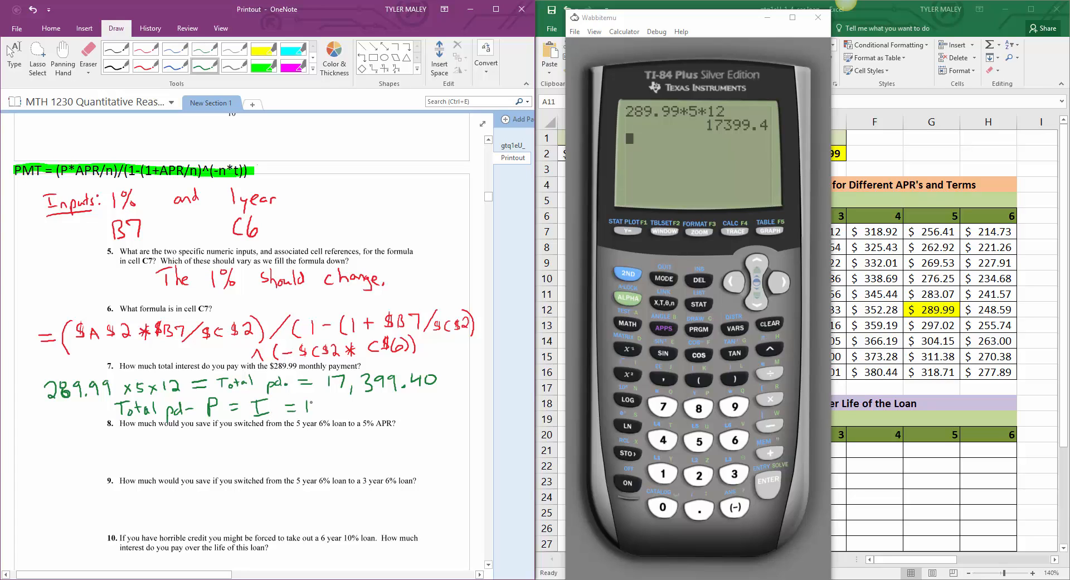
Step: Extend question 7's interest line in green ink with "17,399.40 − 15,000"
left_click_drag(311, 402, 316, 413)
left_click_drag(323, 411, 371, 405)
left_click_drag(369, 401, 369, 413)
left_click_drag(379, 401, 437, 413)
left_click_drag(447, 399, 452, 399)
left_click_drag(459, 398, 458, 399)
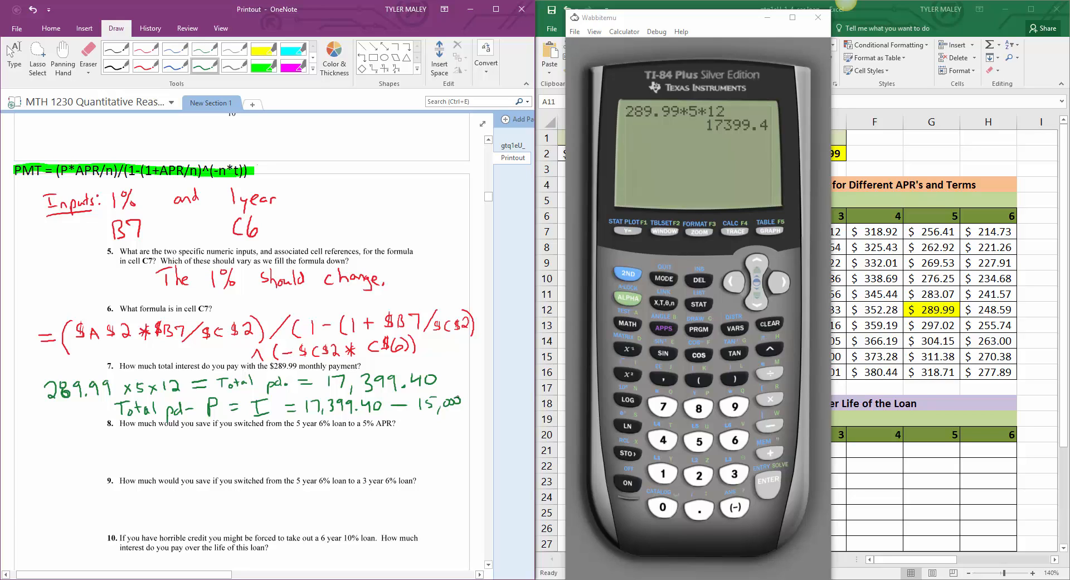
Step: On the Wabbitemu calculator, subtract 15000 from the previous answer
left_click(770, 425)
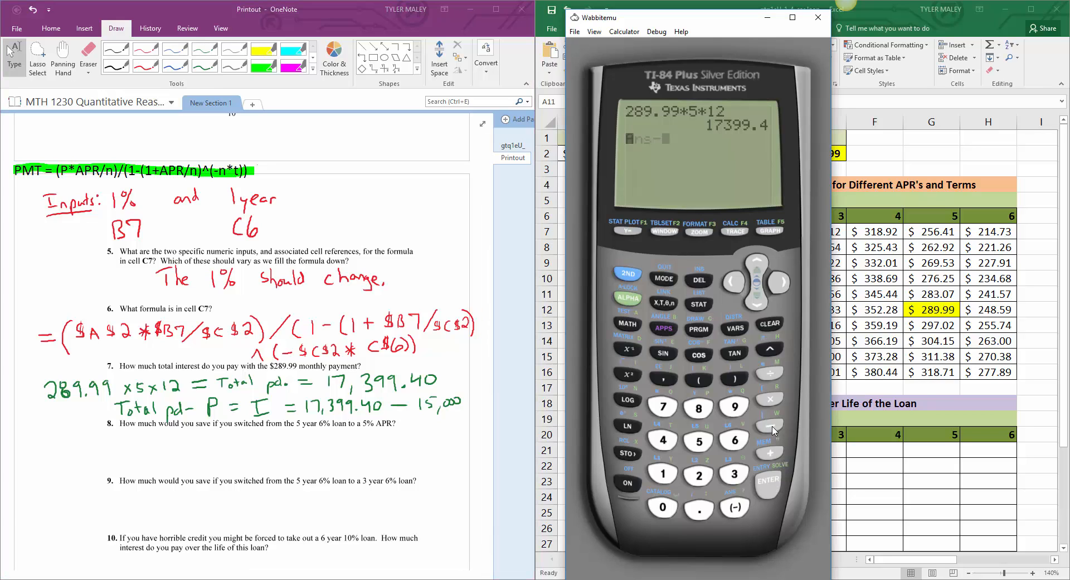
left_click(668, 471)
left_click(699, 441)
left_click(663, 507)
left_click(664, 507)
left_click(664, 507)
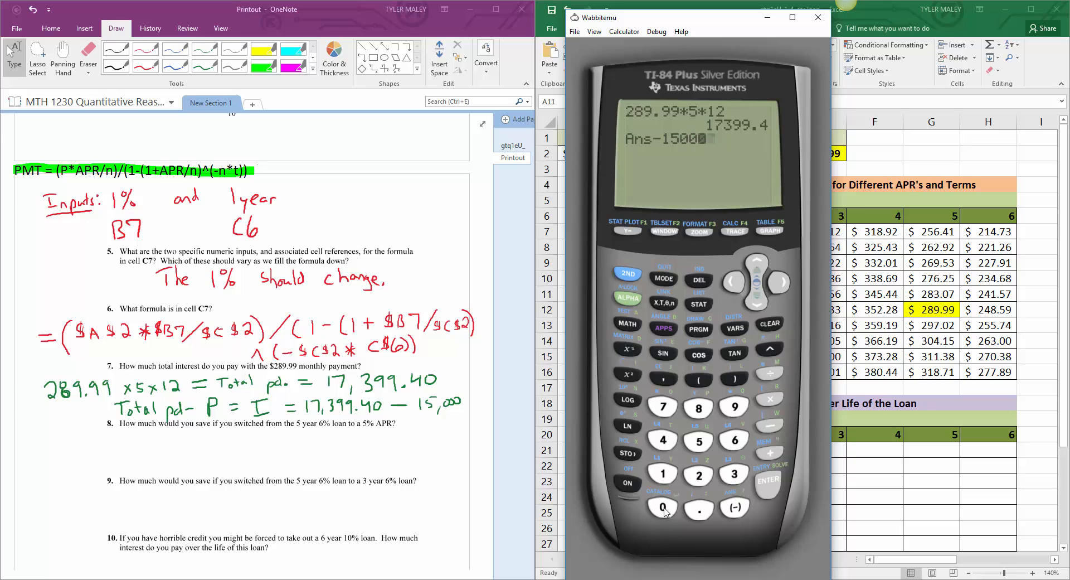
left_click(771, 486)
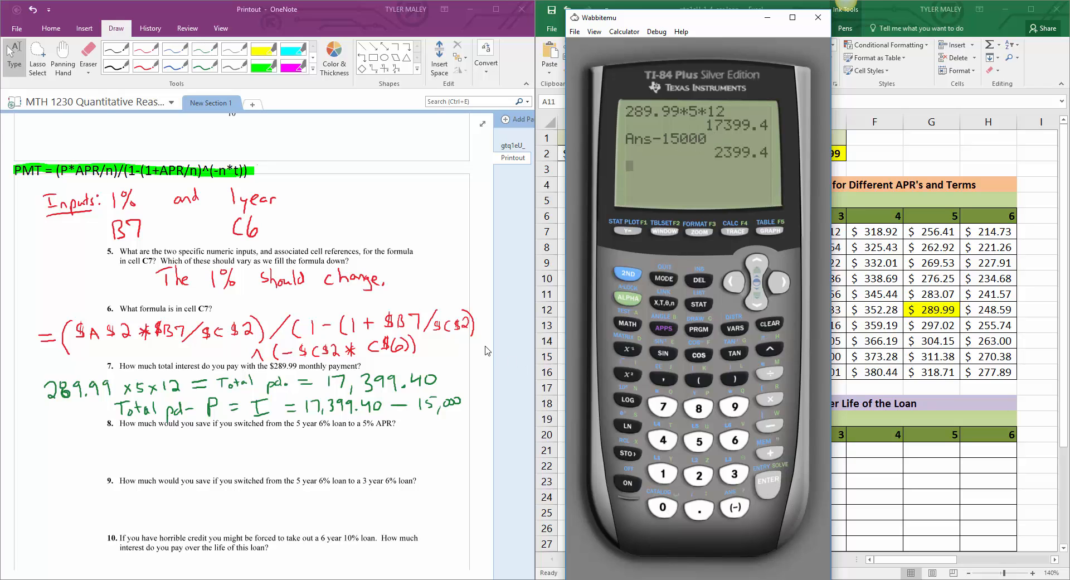
Step: In OneNote, handwrite the interest answer "$2,399.40" in blue ink below question 7's work and circle it
left_click(124, 68)
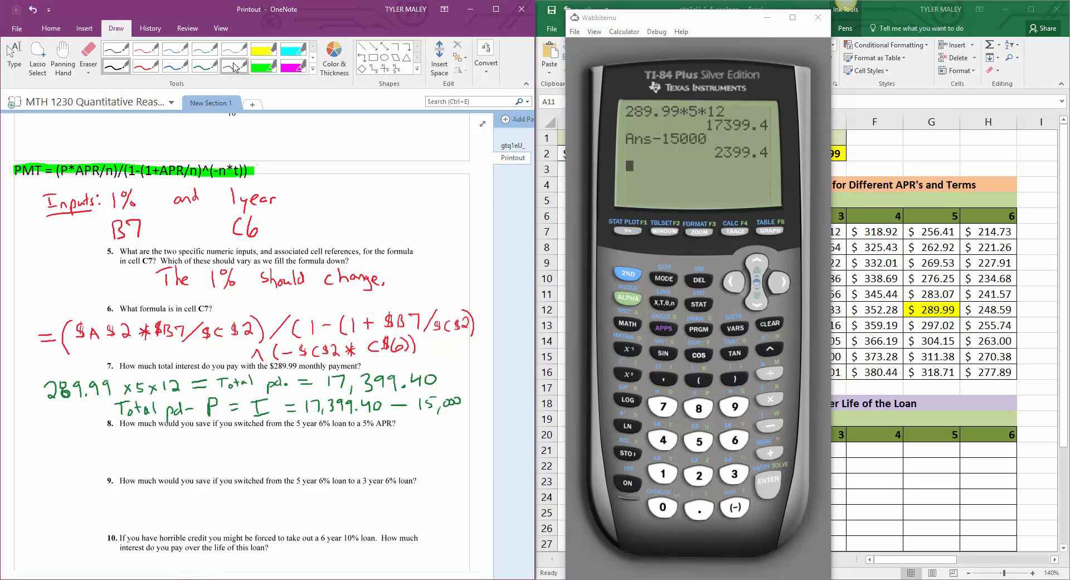
left_click(177, 68)
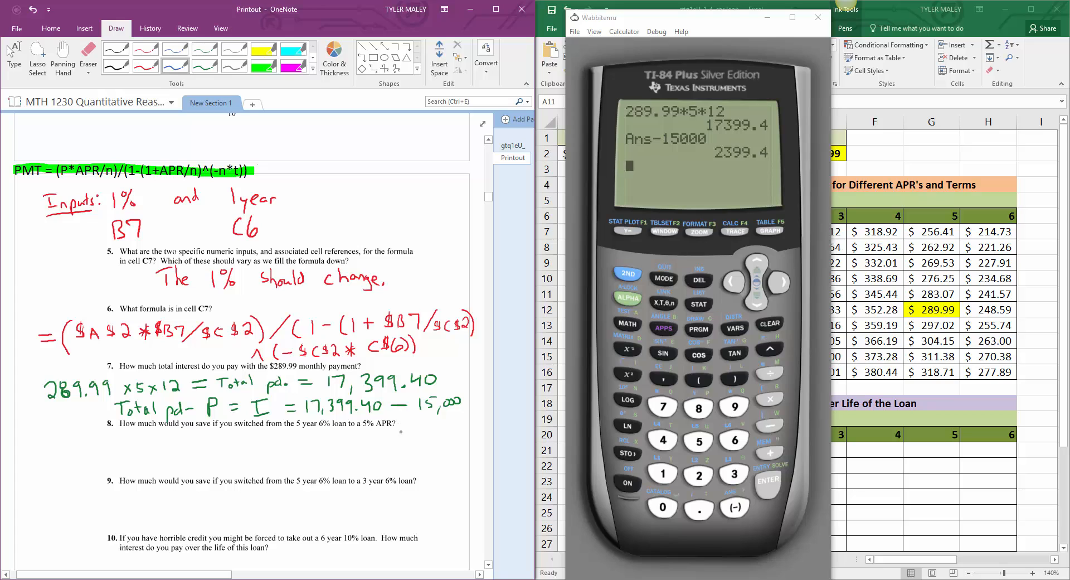
mouse_move(401, 423)
left_mouse_down()
mouse_move(417, 439)
mouse_move(463, 430)
left_mouse_up()
left_click(457, 428)
left_click_drag(471, 417, 470, 417)
mouse_move(406, 414)
left_mouse_down()
mouse_move(398, 437)
mouse_move(475, 426)
mouse_move(454, 408)
mouse_move(395, 414)
mouse_move(398, 423)
left_mouse_up()
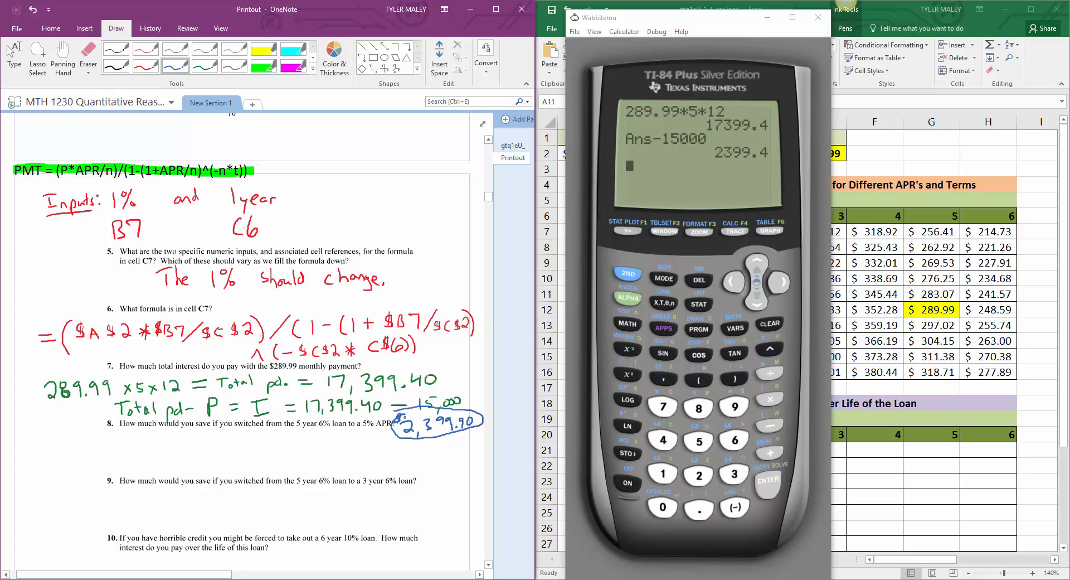
left_click(14, 56)
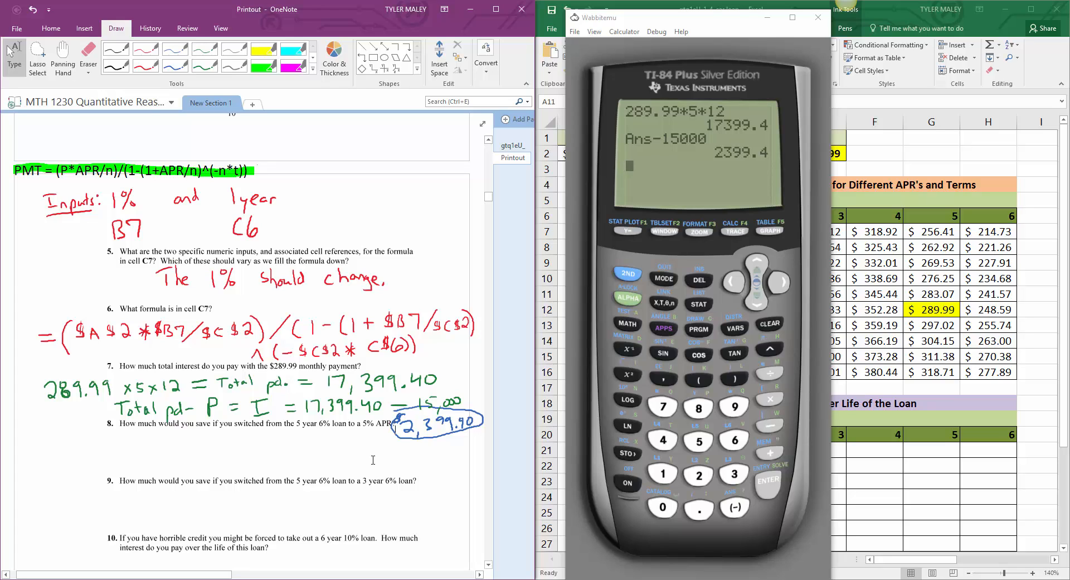
Step: Move the calculator off the Excel table and fill the 5% APR, 5-year payment in cell G11 with light green
scroll(185, 389, "down", 3)
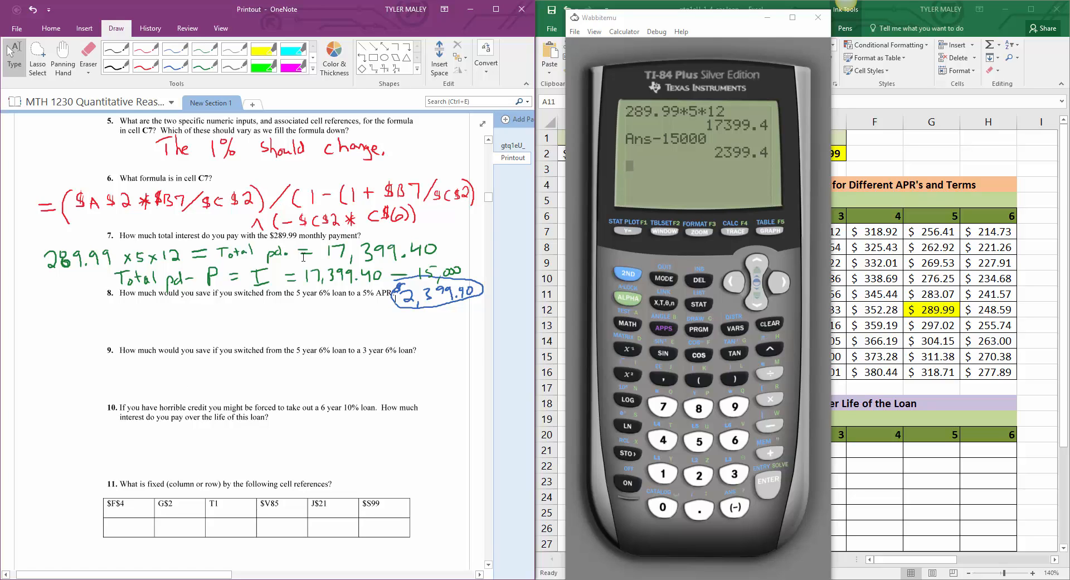
left_click_drag(718, 19, 480, 386)
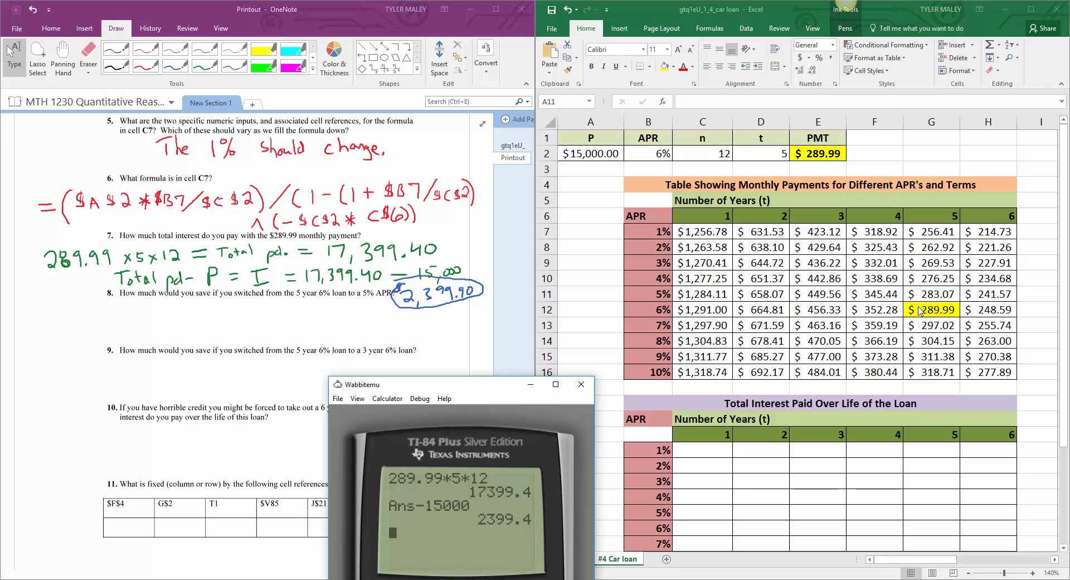
left_click(924, 293)
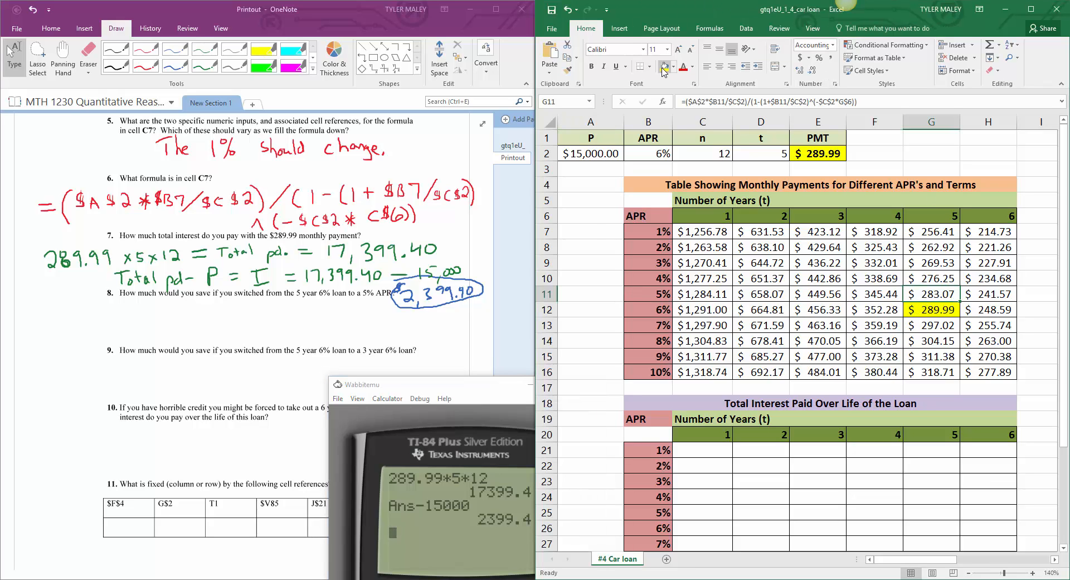
left_click(673, 66)
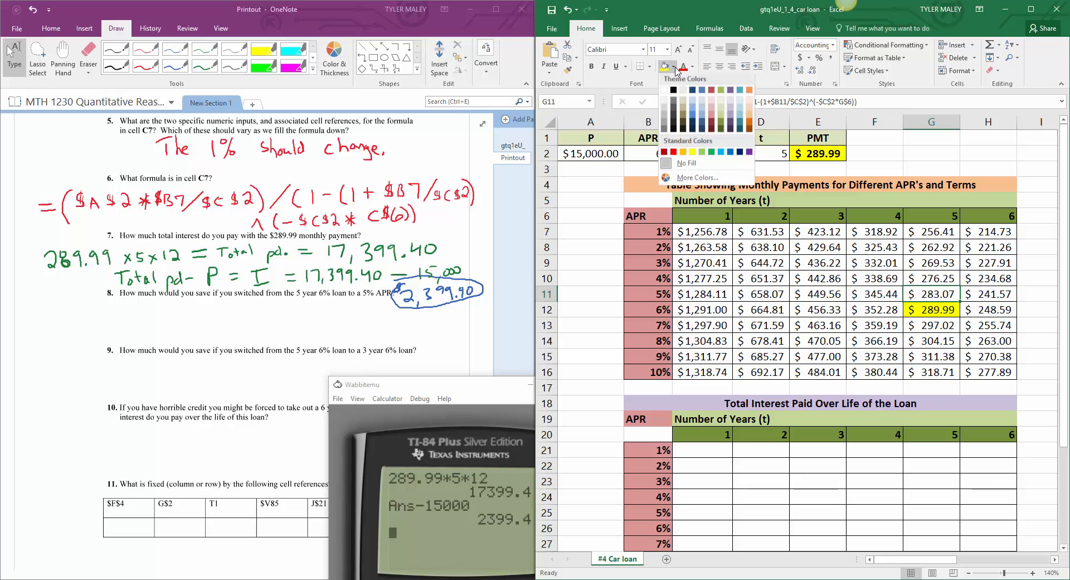
left_click(703, 154)
left_click(808, 306)
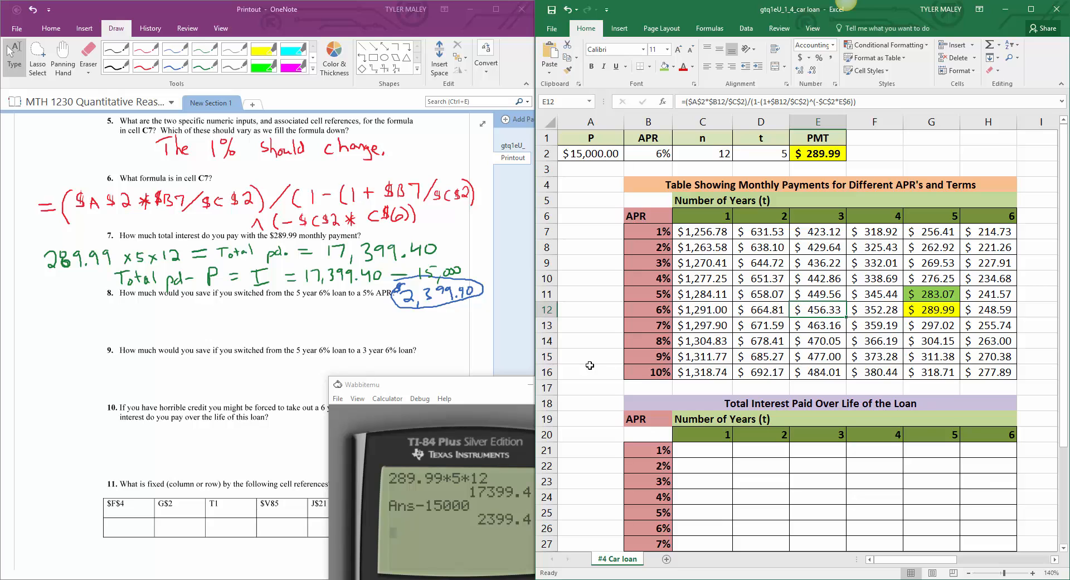
Step: Move the calculator off the printout and handwrite "$17,399.40" in red ink under question 8
left_click_drag(493, 396, 758, 91)
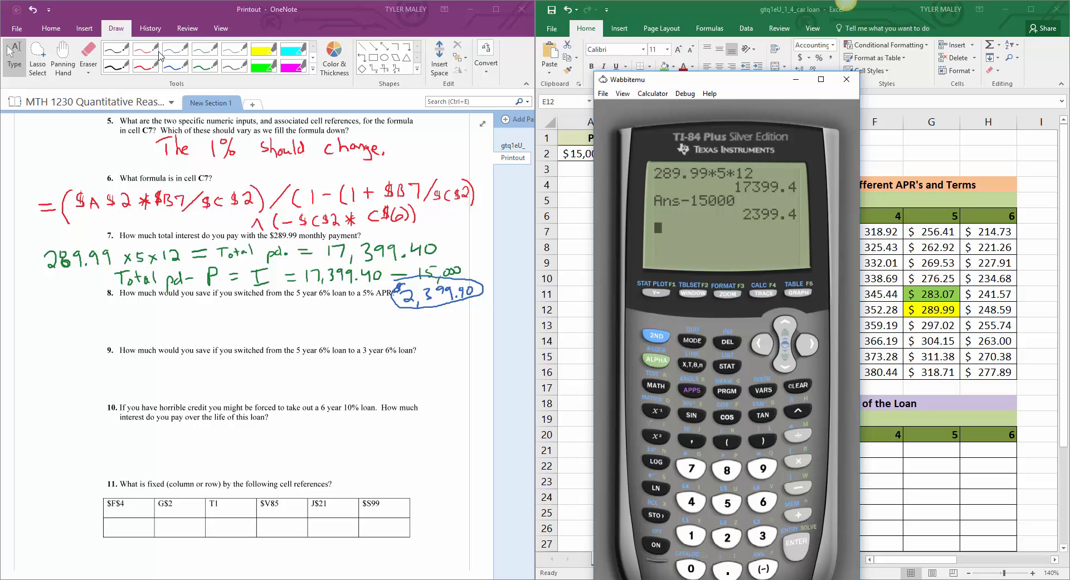
left_click(146, 66)
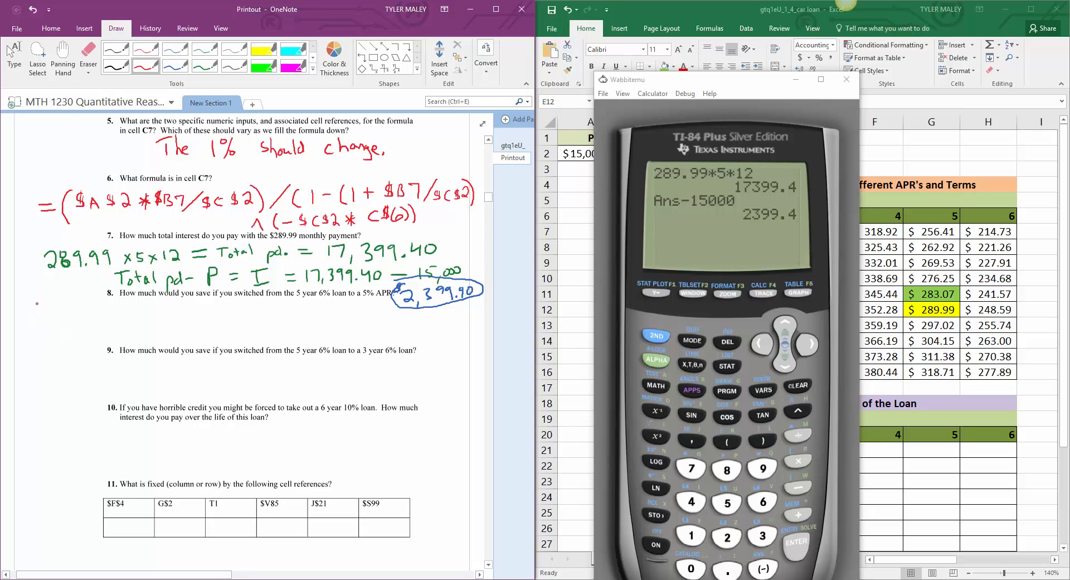
mouse_move(36, 301)
left_mouse_down()
mouse_move(38, 314)
mouse_move(115, 313)
left_mouse_up()
mouse_move(119, 305)
left_mouse_down()
mouse_move(118, 319)
mouse_move(131, 305)
left_mouse_up()
left_click_drag(34, 296, 26, 305)
left_click_drag(30, 293, 30, 308)
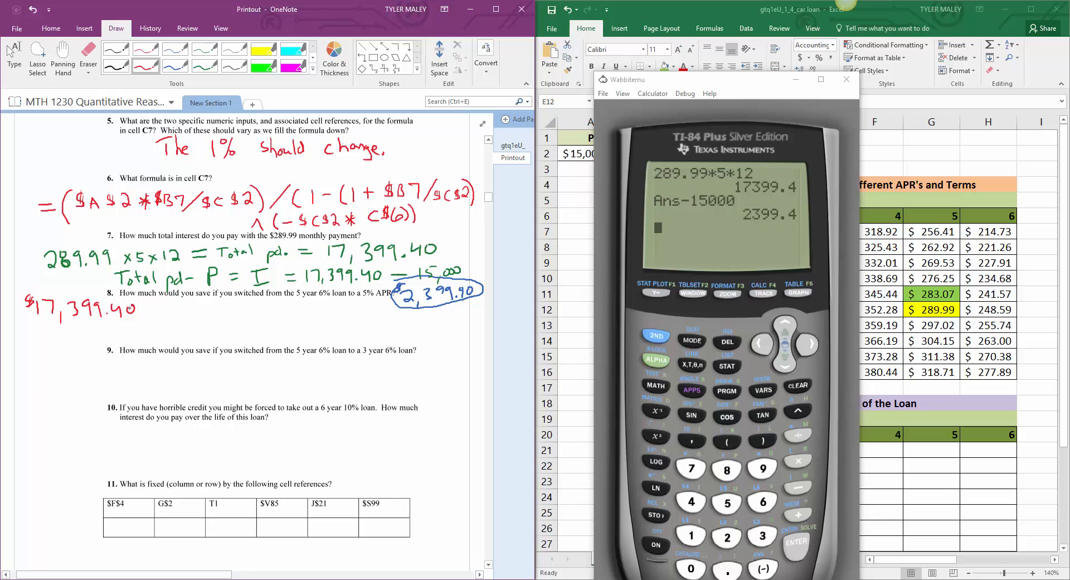
Step: Continue question 8's line in red ink with "− (283.07 × 60)" and circle "5 × 12" in question 7's work
left_click_drag(151, 309, 176, 309)
left_click_drag(189, 300, 191, 321)
mouse_move(204, 306)
left_mouse_down()
mouse_move(208, 316)
mouse_move(217, 303)
mouse_move(223, 314)
mouse_move(249, 302)
mouse_move(259, 315)
mouse_move(285, 313)
left_mouse_up()
left_click(235, 314)
mouse_move(285, 303)
left_mouse_down()
mouse_move(278, 312)
mouse_move(301, 304)
mouse_move(316, 321)
left_mouse_up()
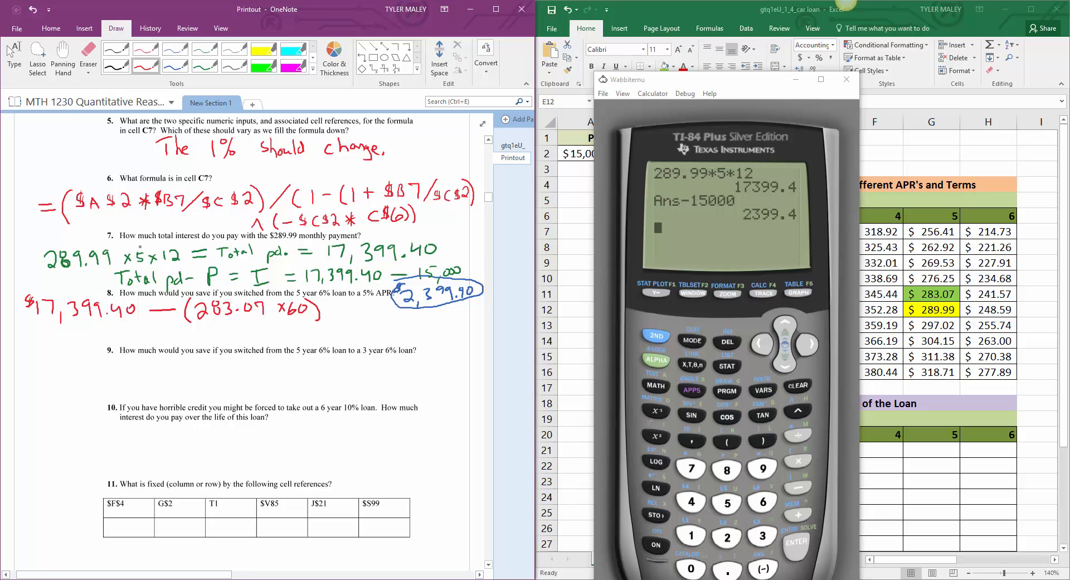
mouse_move(141, 245)
left_mouse_down()
mouse_move(129, 252)
mouse_move(153, 273)
mouse_move(182, 243)
mouse_move(137, 241)
left_mouse_up()
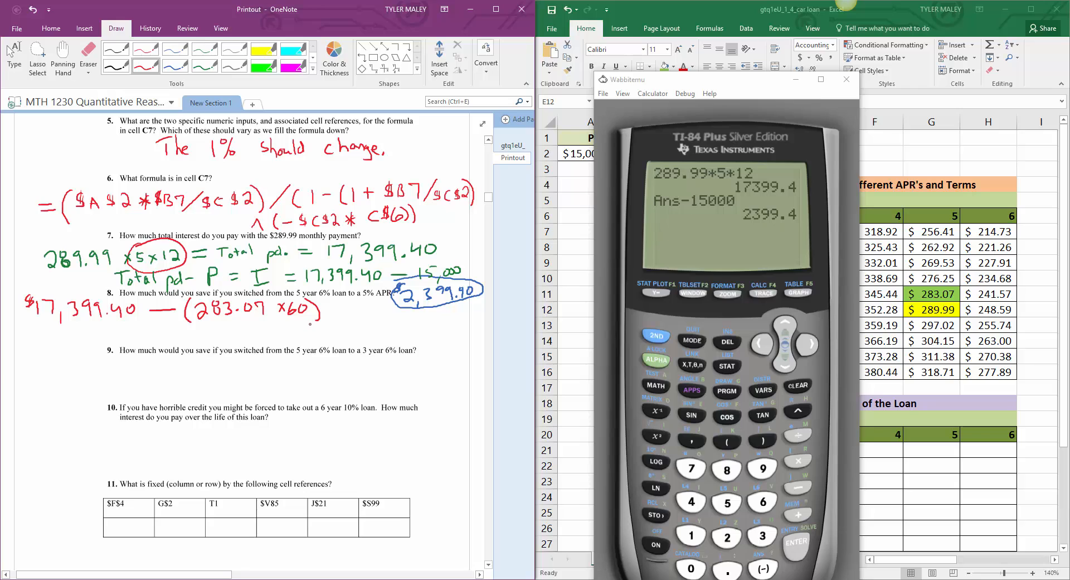
Step: Compute 283.07*60 on the Wabbitemu calculator
left_click(736, 87)
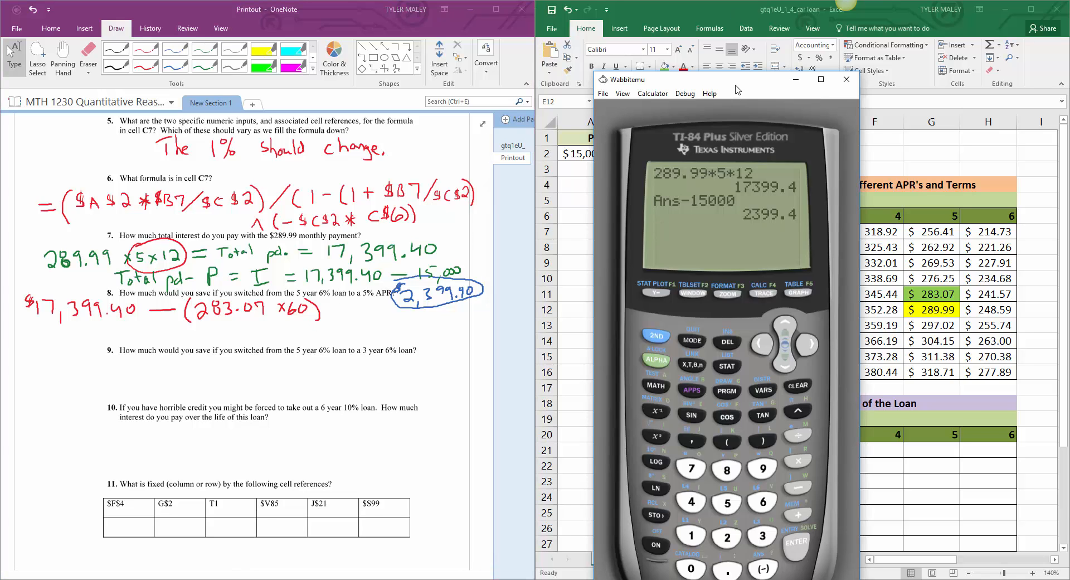
type("28")
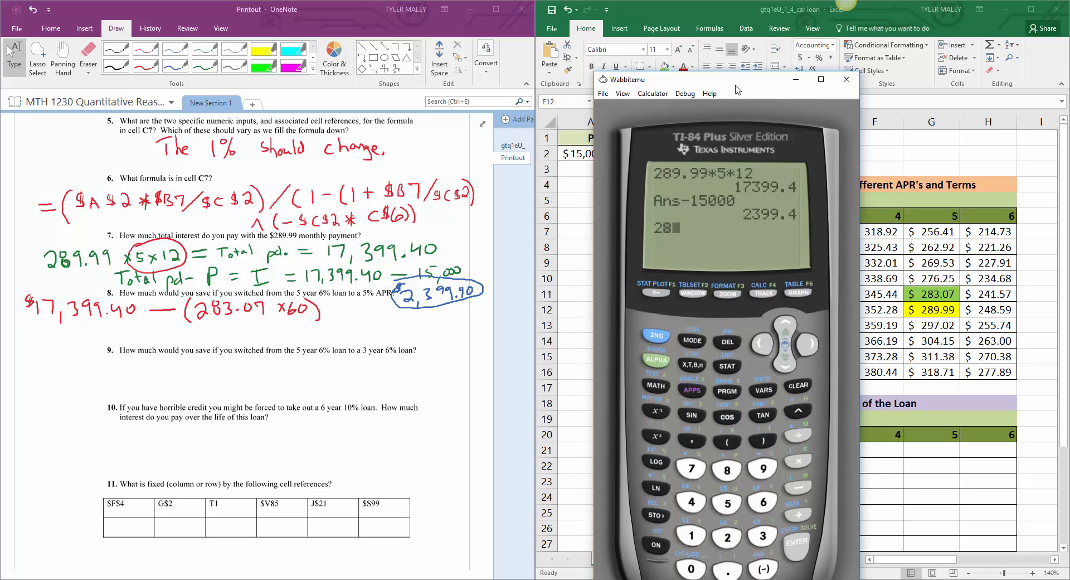
type("3.07*60")
key("Return")
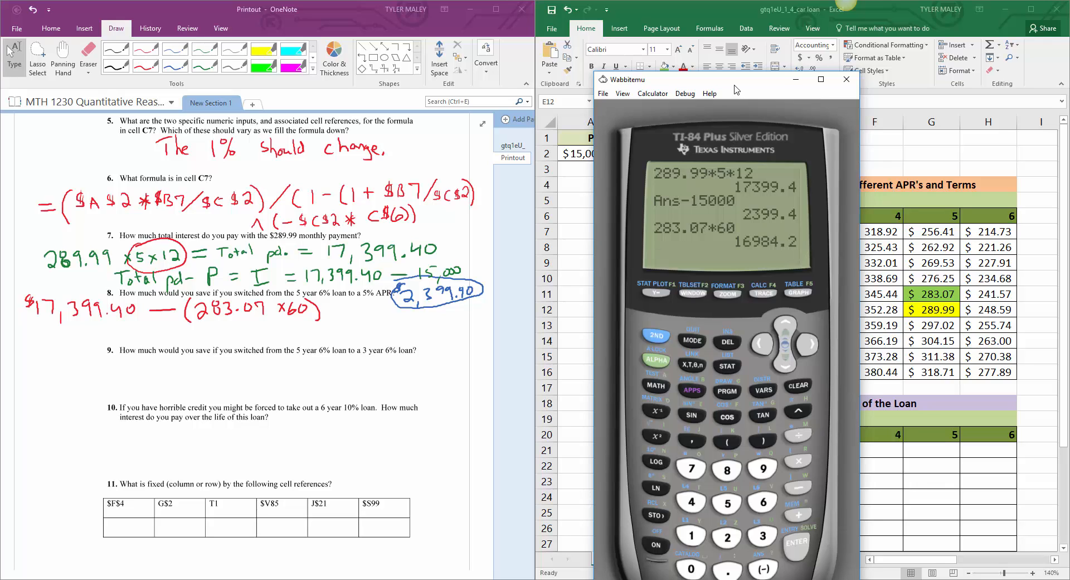
Step: Compute 17399.40 minus the previous answer on the calculator
type("17399.40-")
left_click(662, 332)
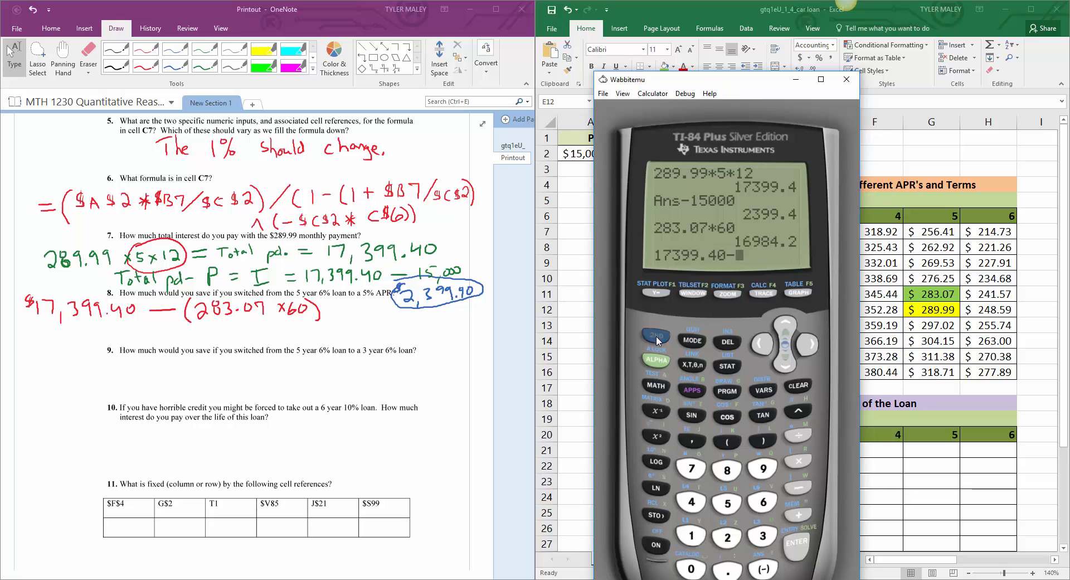
left_click(764, 570)
left_click(798, 548)
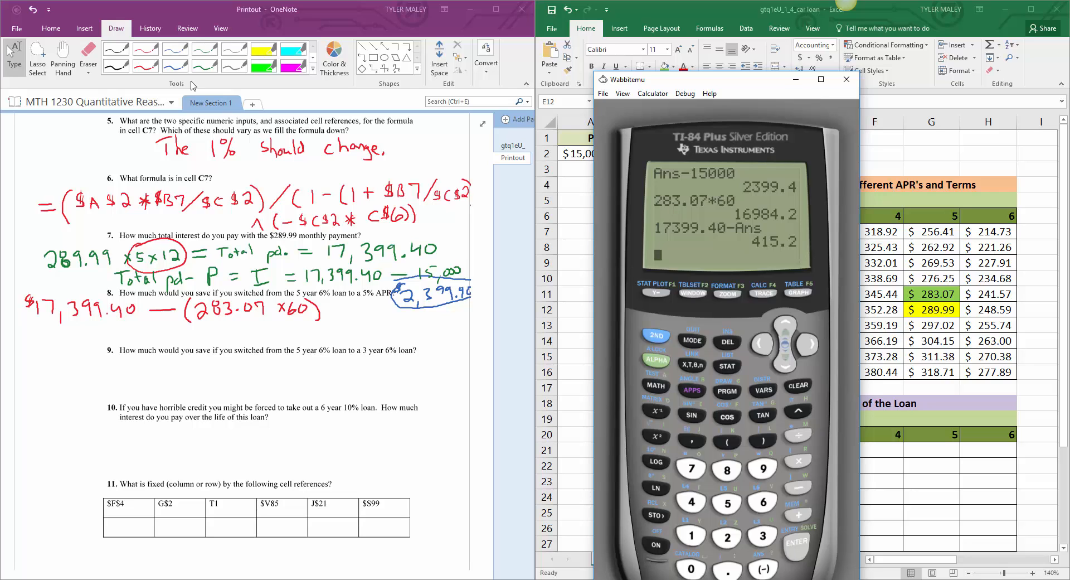
Step: Handwrite "$415.20" in red ink beneath question 8's subtraction on the OneNote printout
left_click(144, 65)
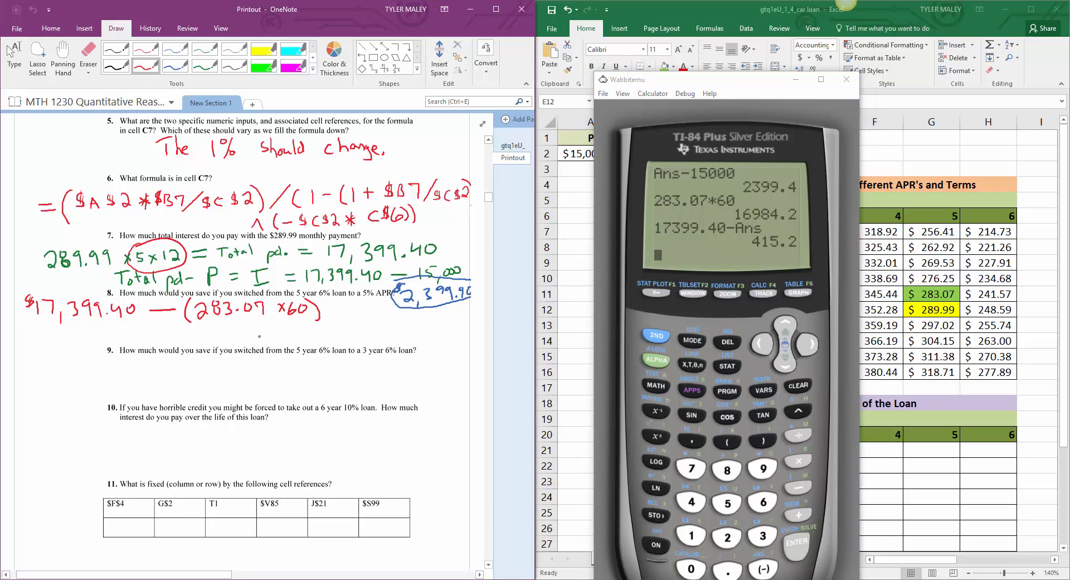
left_click_drag(252, 327, 261, 335)
left_click_drag(259, 328, 266, 338)
left_click_drag(272, 328, 270, 338)
left_click_drag(272, 327, 279, 327)
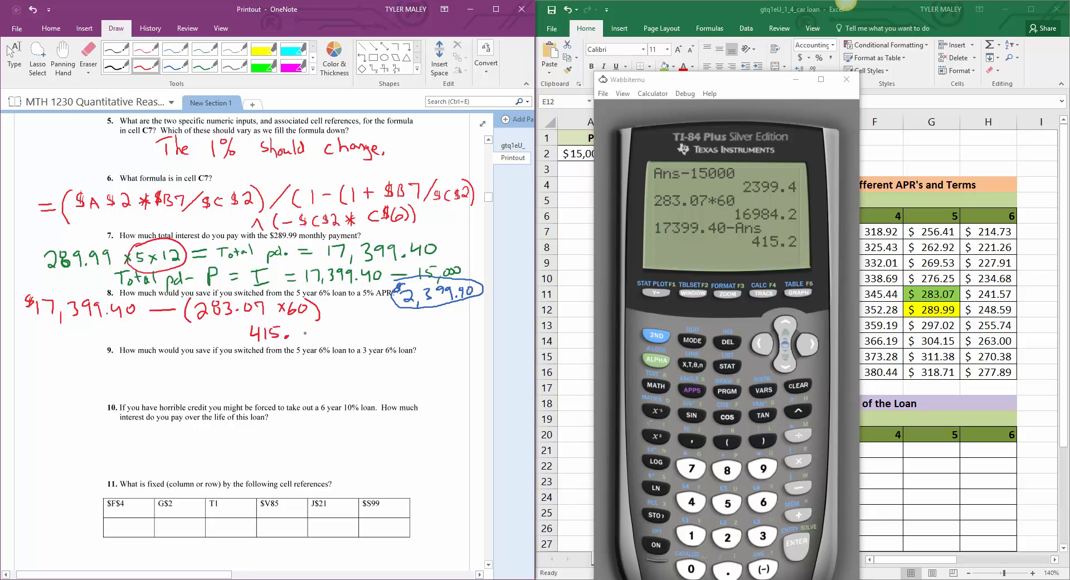
mouse_move(299, 327)
left_mouse_down()
mouse_move(308, 337)
mouse_move(317, 326)
left_mouse_up()
left_click_drag(241, 321, 238, 333)
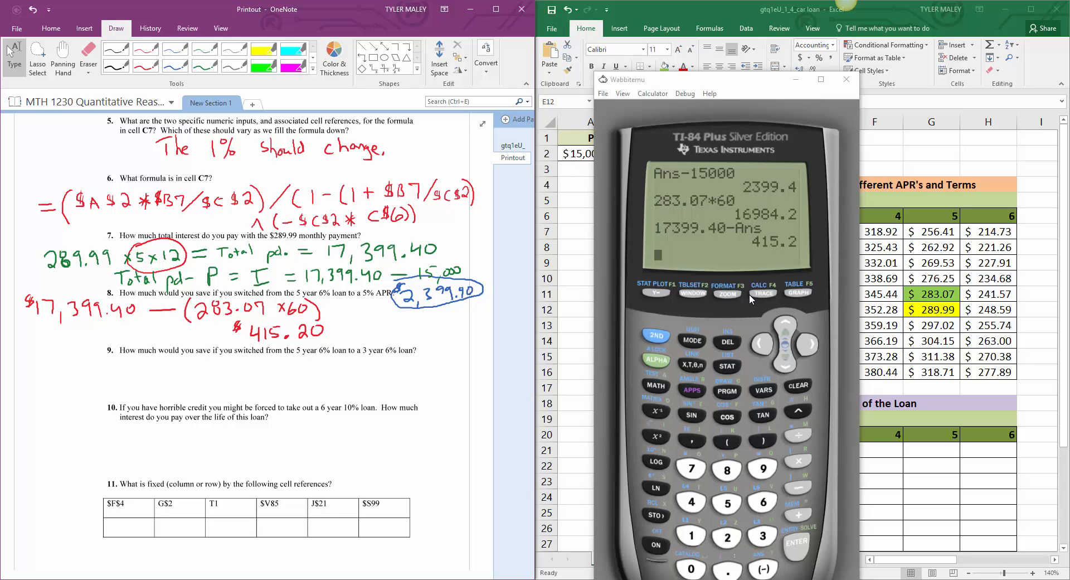
Step: Minimize the calculator and fill the 6% APR, 3-year payment in Excel cell E12 with light blue
left_click(796, 78)
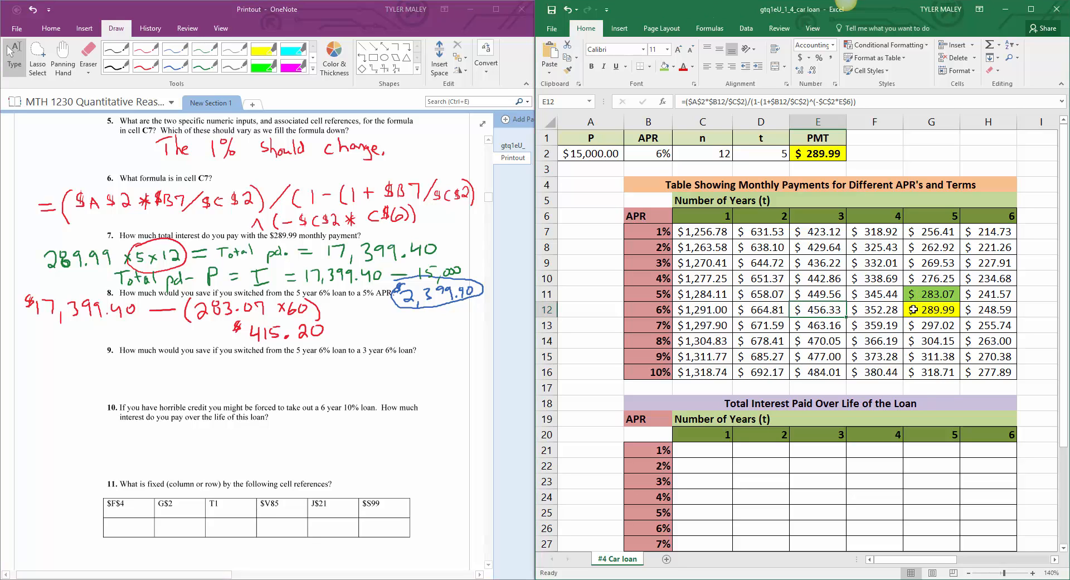
key("F2")
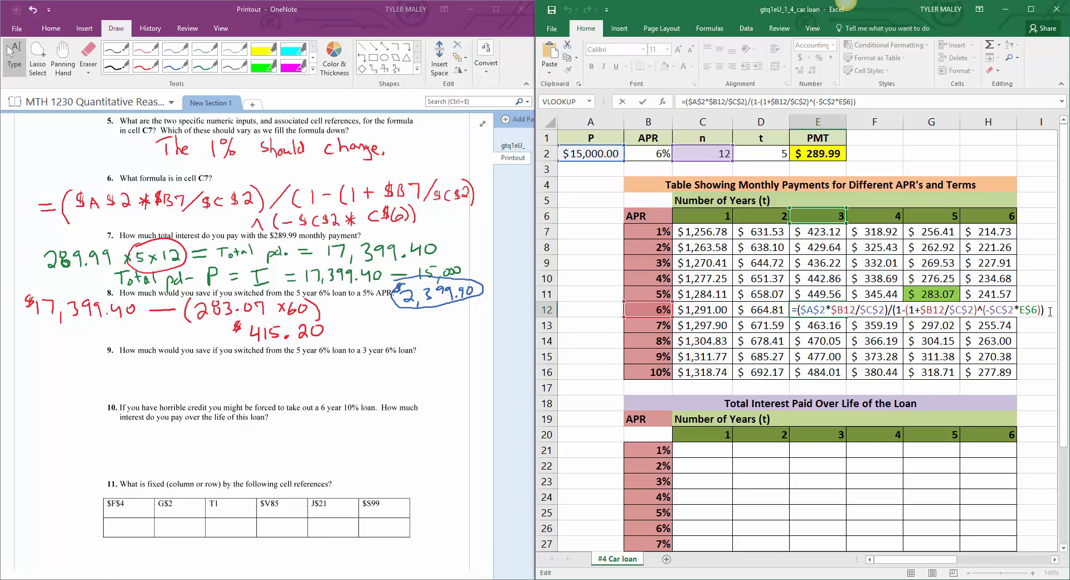
key("Return")
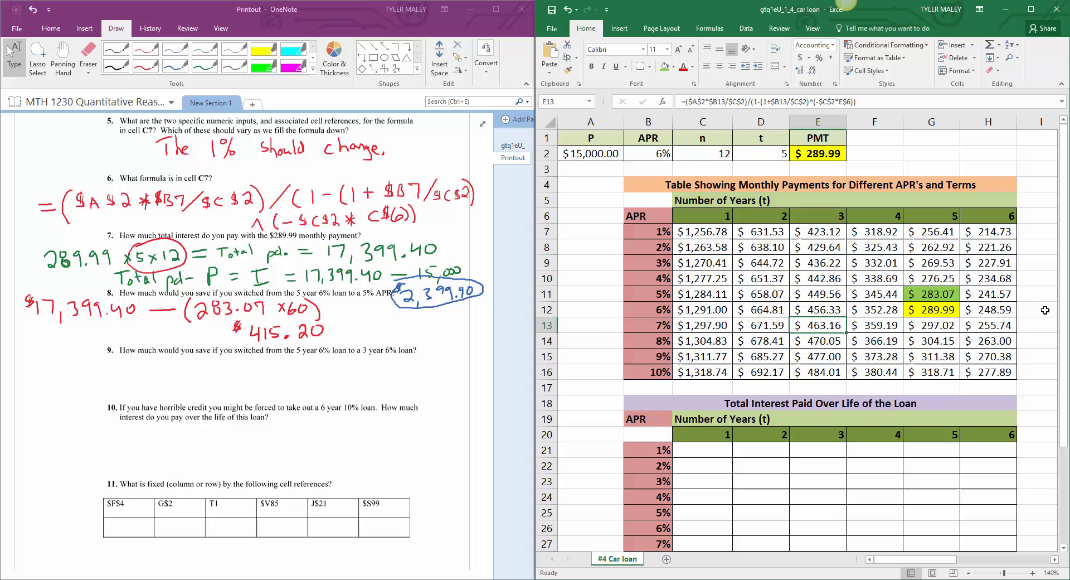
left_click(927, 310)
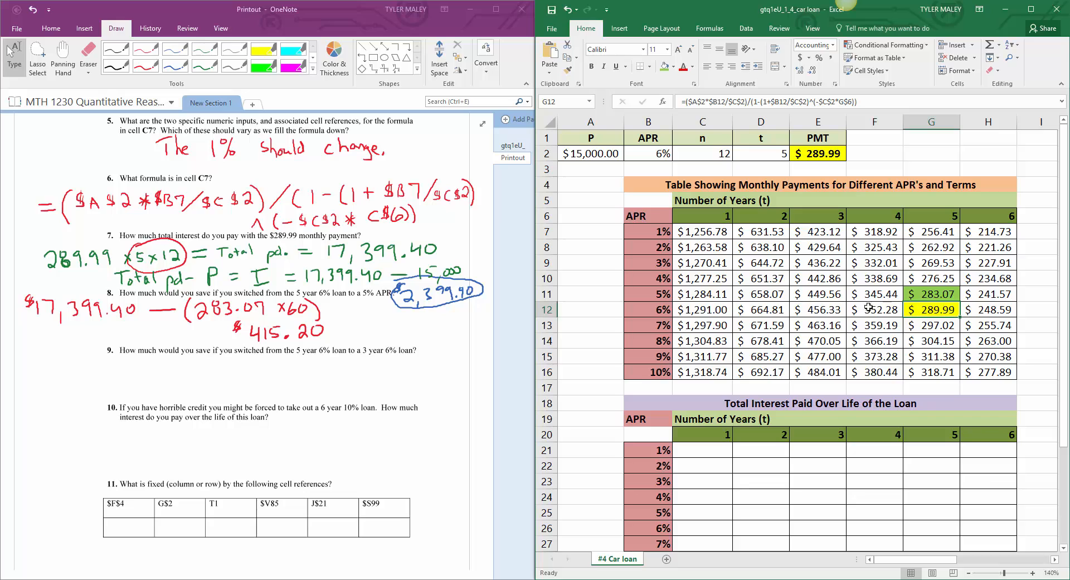
left_click(829, 308)
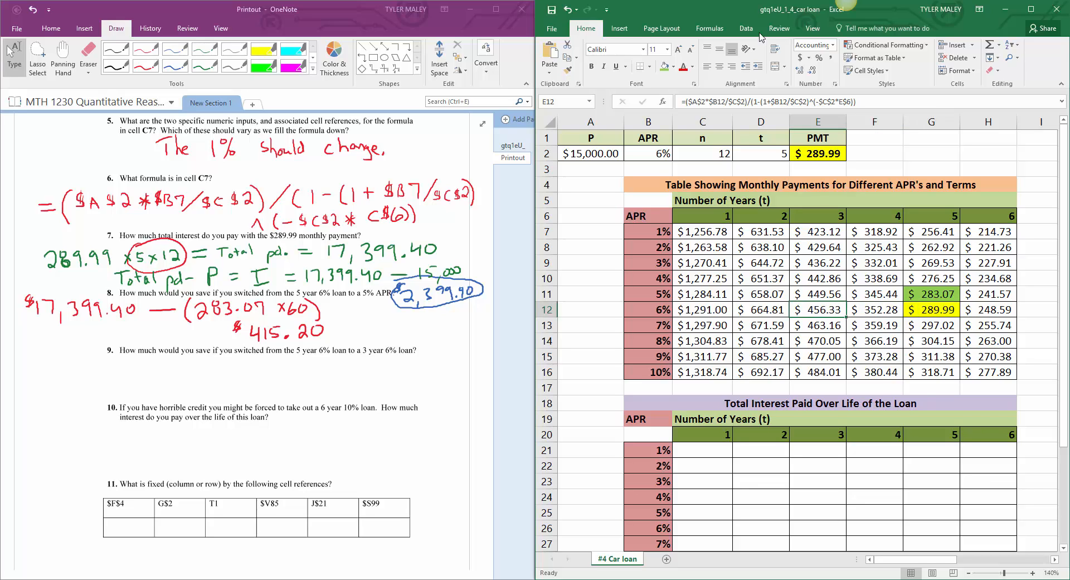
left_click(673, 66)
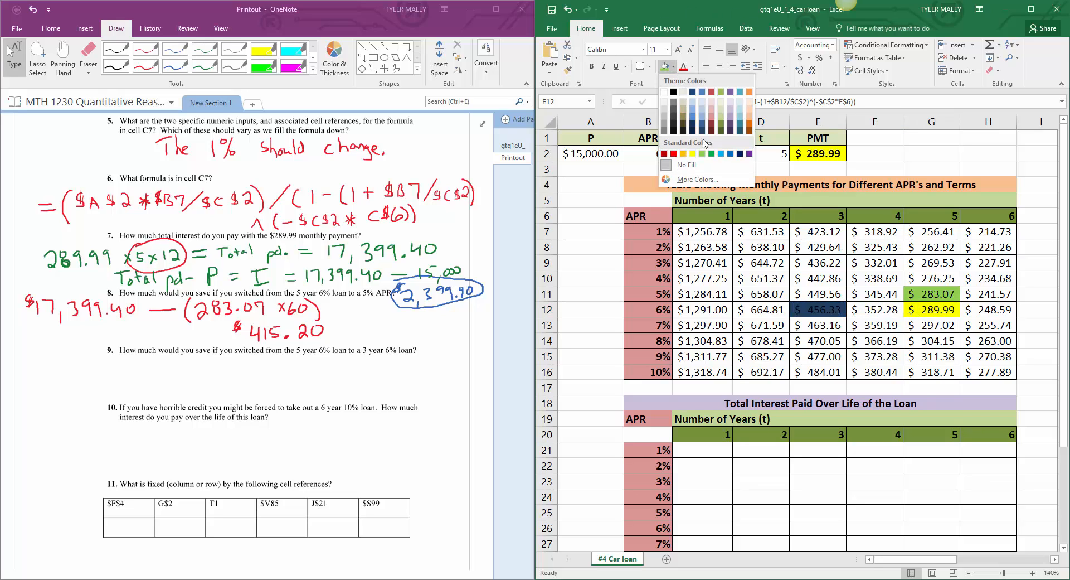
left_click(722, 156)
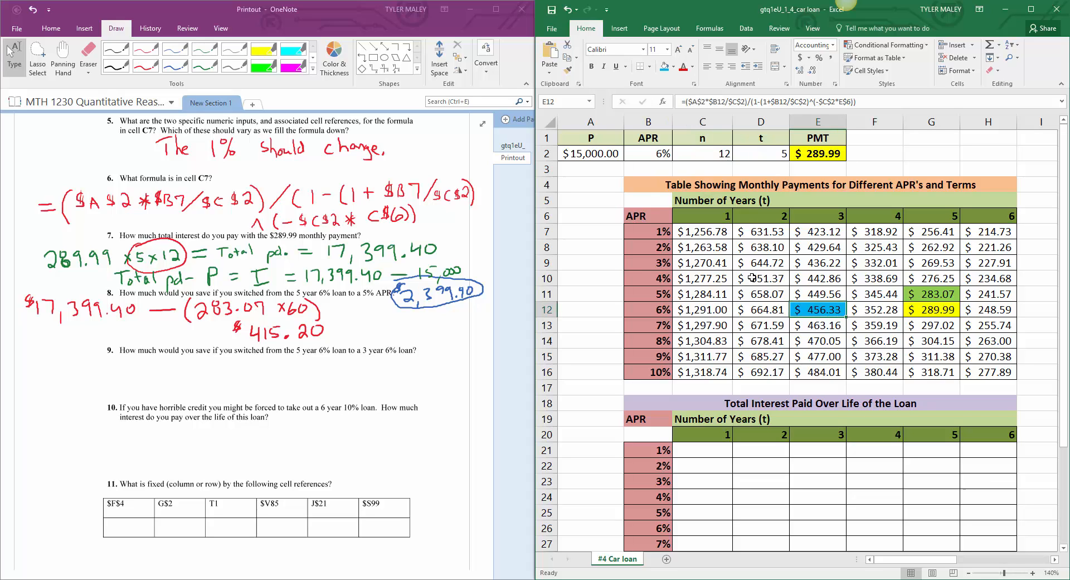
left_click(749, 276)
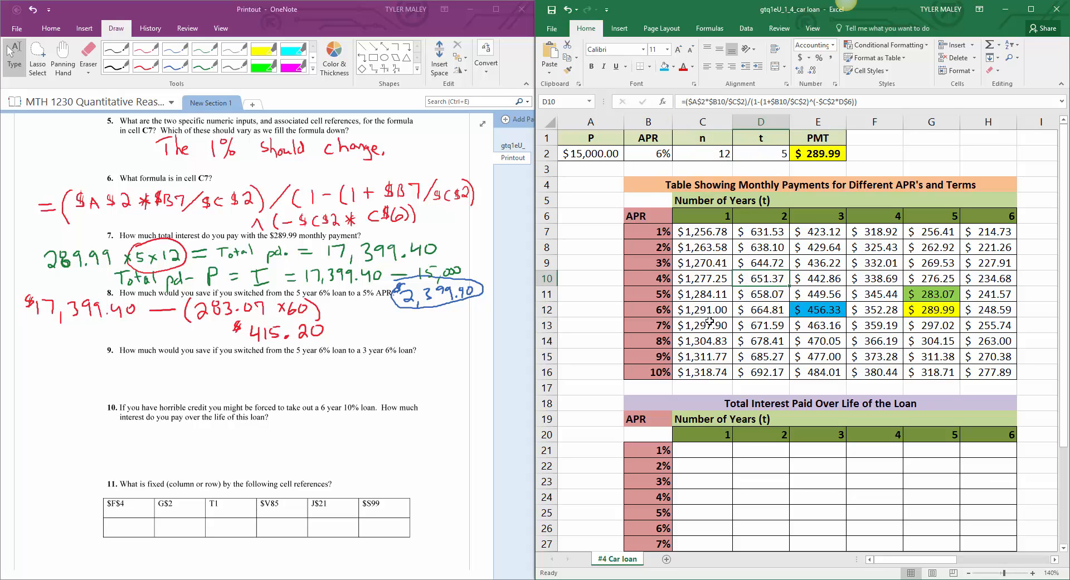
Step: Restore the minimized calculator and move it off the Excel table's 3-year to 6-year payments
mouse_move(370, 579)
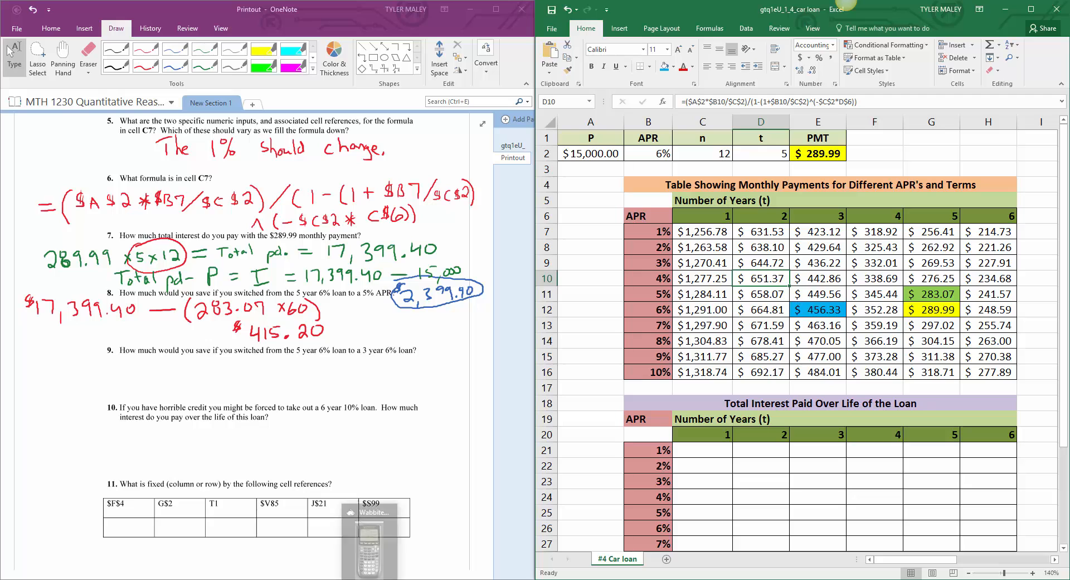
left_click(369, 535)
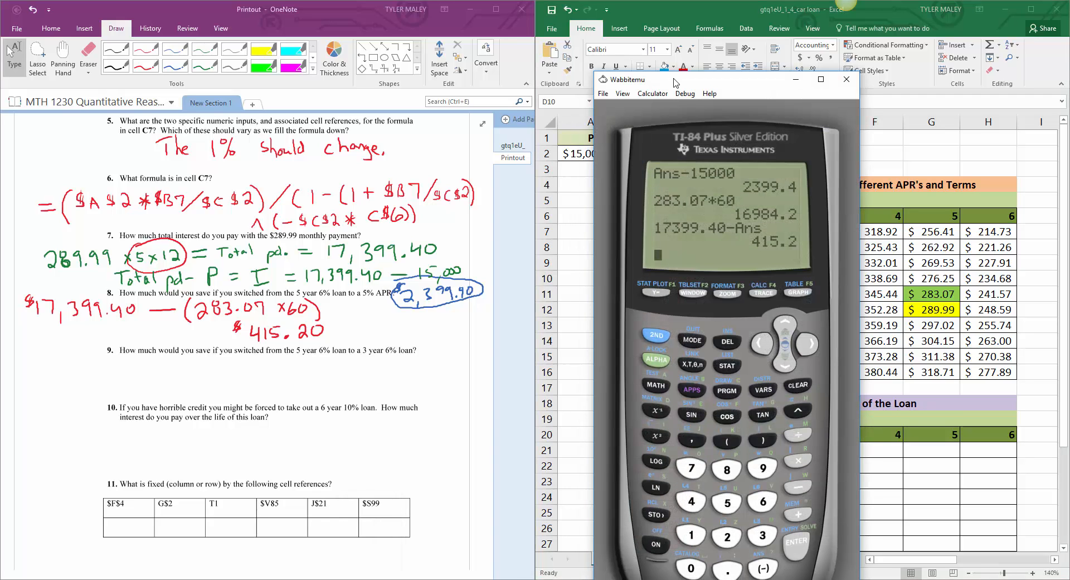
left_click_drag(665, 77, 565, 51)
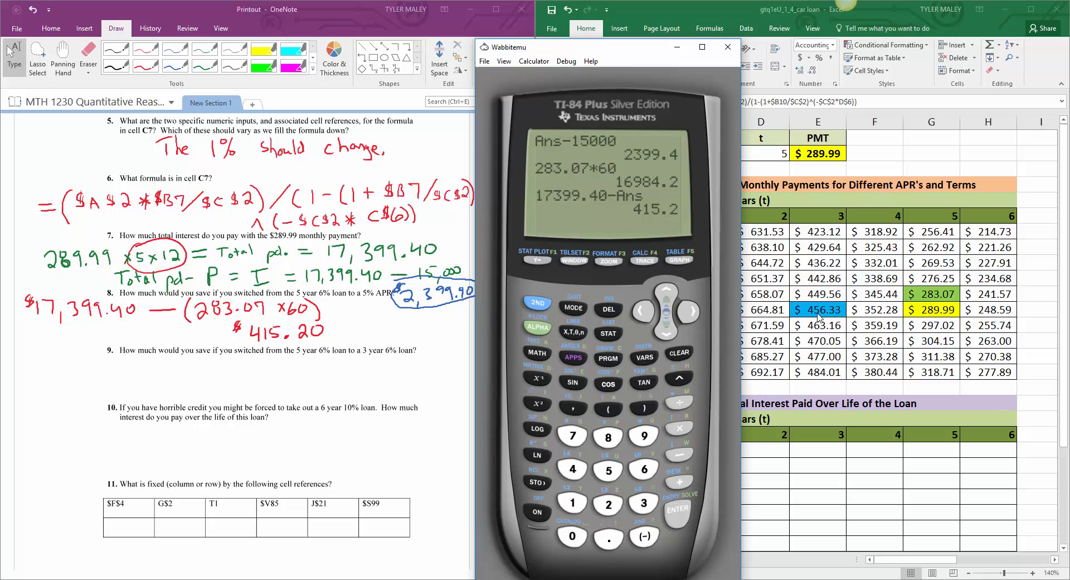
Step: Compute 456.33*60 on the calculator
left_click(574, 471)
left_click(608, 471)
left_click(644, 470)
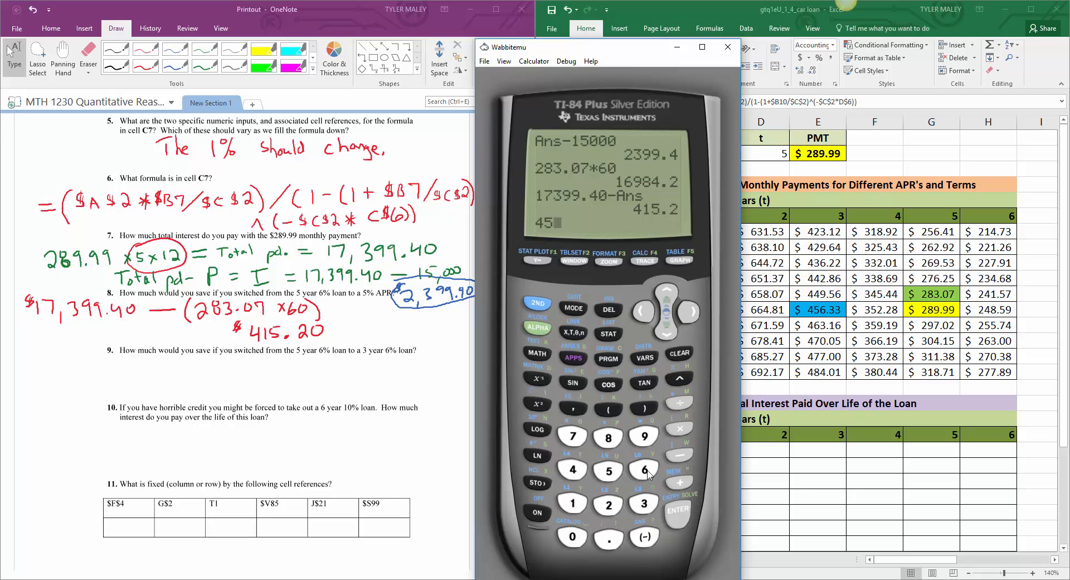
left_click(609, 537)
left_click(645, 503)
left_click(644, 502)
left_click(681, 429)
left_click(646, 471)
left_click(573, 537)
left_click(679, 512)
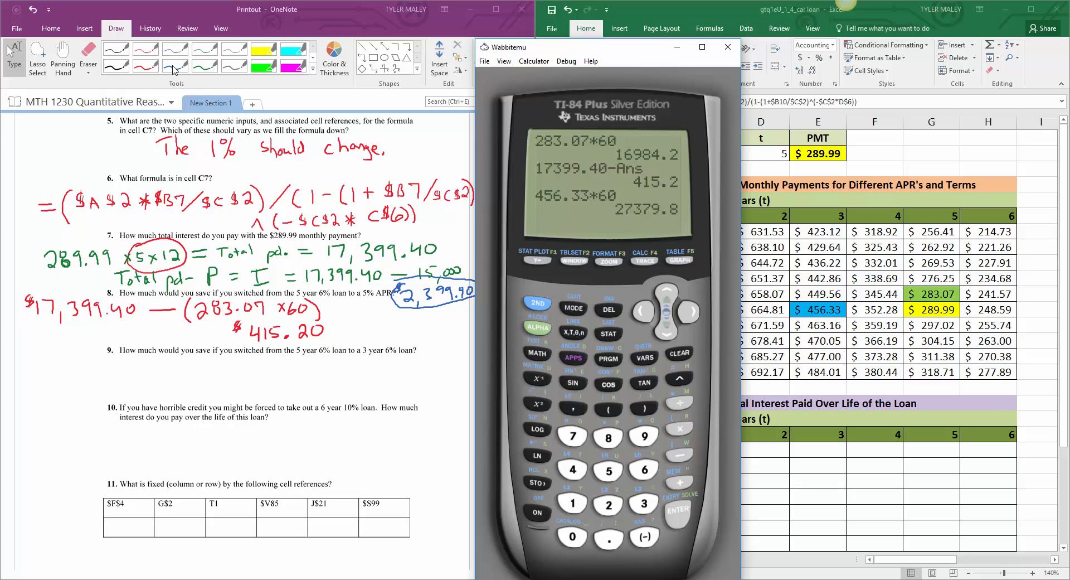
Step: Handwrite "456.33 (3 × 12)" in red ink under question 9 on the OneNote printout
left_click(149, 70)
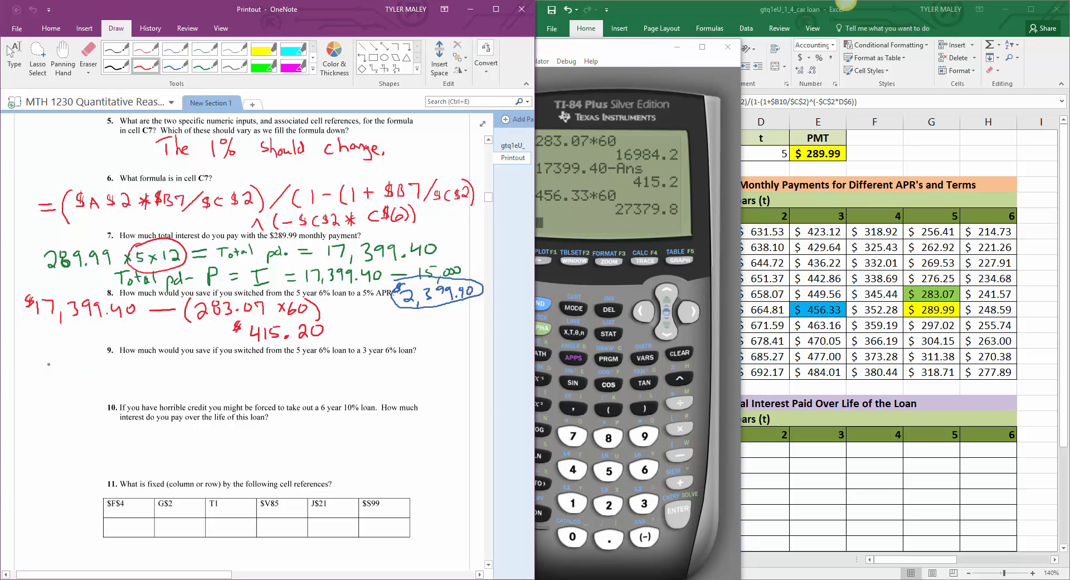
left_click_drag(39, 365, 46, 382)
mouse_move(61, 365)
left_mouse_down()
mouse_move(56, 373)
mouse_move(109, 377)
left_mouse_up()
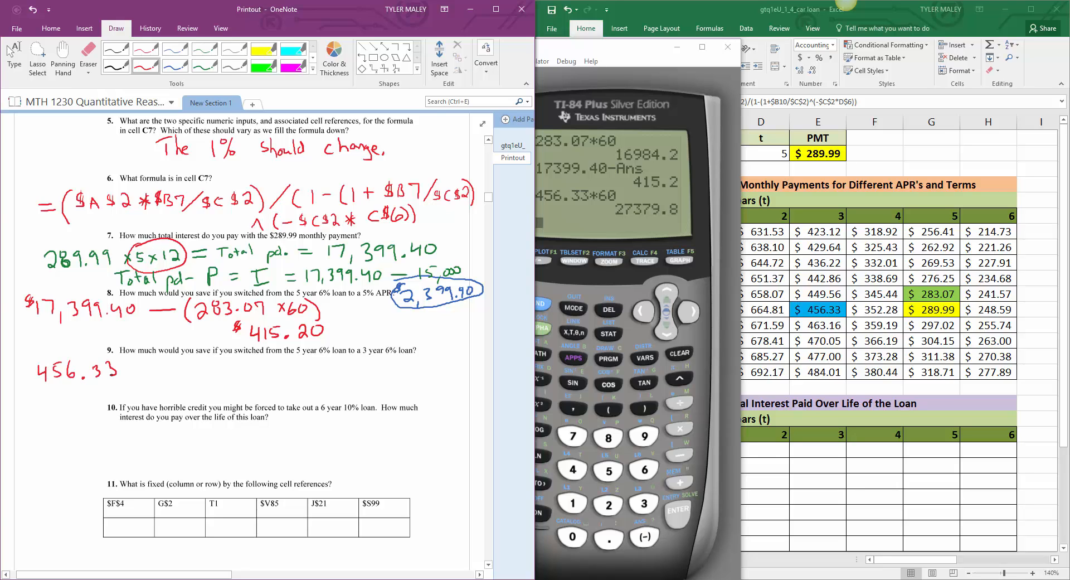
right_click(134, 366)
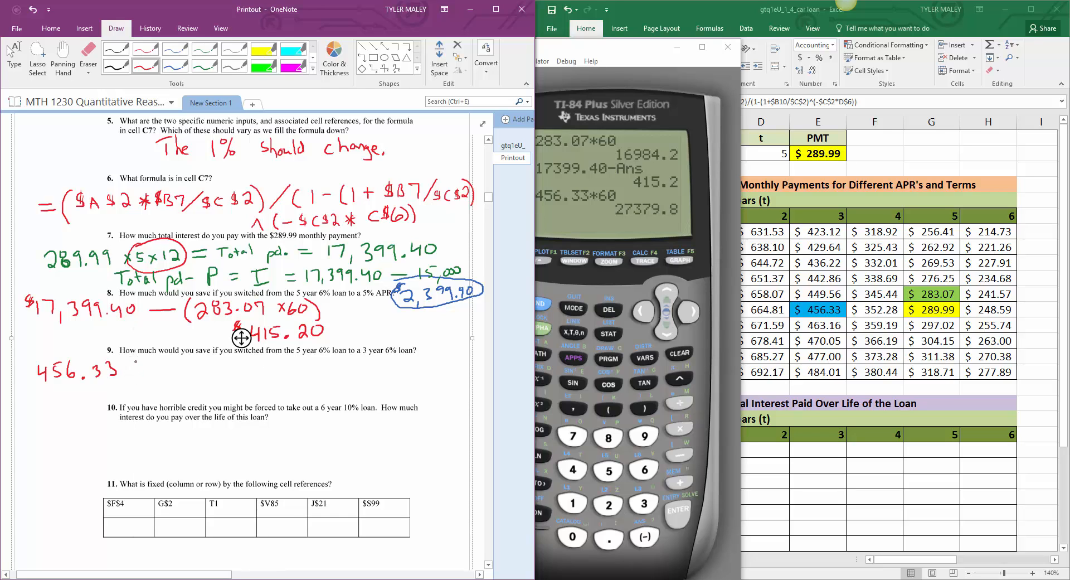
mouse_move(136, 359)
left_mouse_down()
mouse_move(134, 383)
mouse_move(166, 377)
left_mouse_up()
mouse_move(166, 369)
left_mouse_down()
mouse_move(158, 378)
mouse_move(172, 376)
left_mouse_up()
left_click_drag(175, 365, 191, 380)
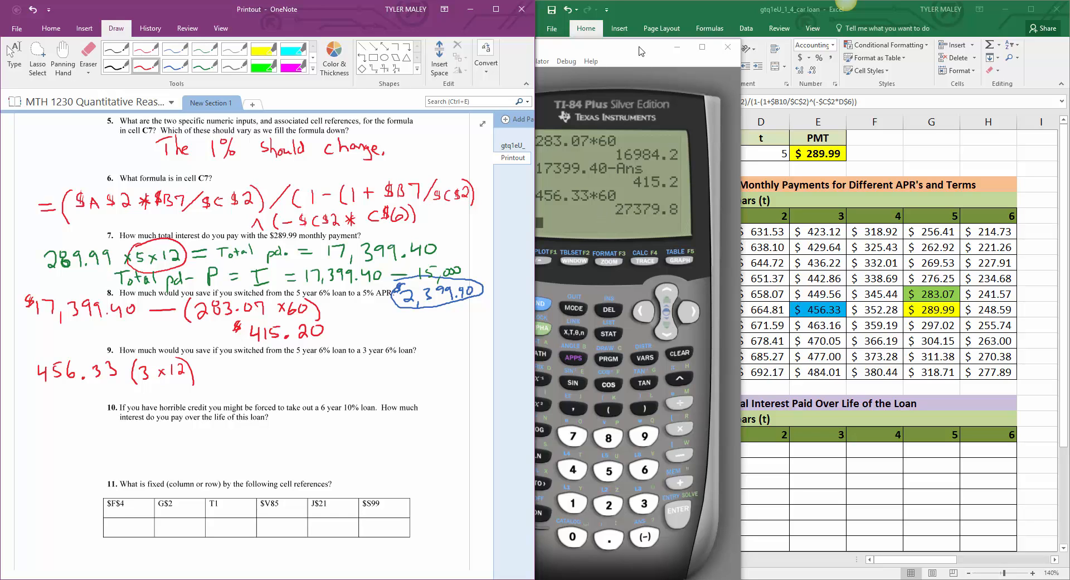
Step: Move the calculator clear of the printout and add "=" in red ink after question 9's "(3 × 12)"
left_click_drag(639, 51, 670, 46)
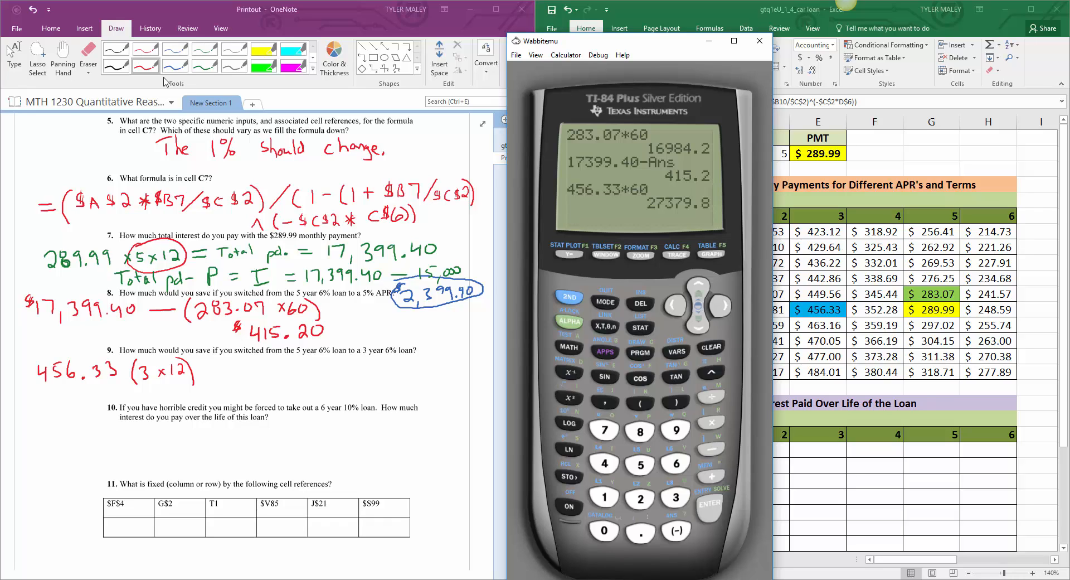
left_click(215, 363)
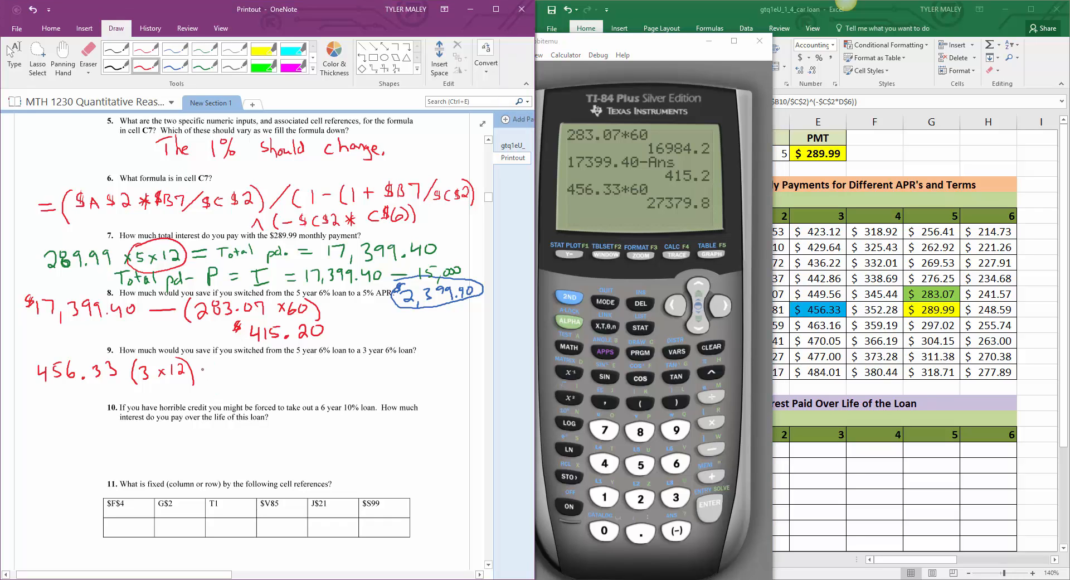
left_click_drag(205, 367, 214, 367)
left_click_drag(205, 374, 214, 374)
Step: Leave inking and compute 456.33*3*12 on the calculator
left_click(14, 56)
left_click(605, 463)
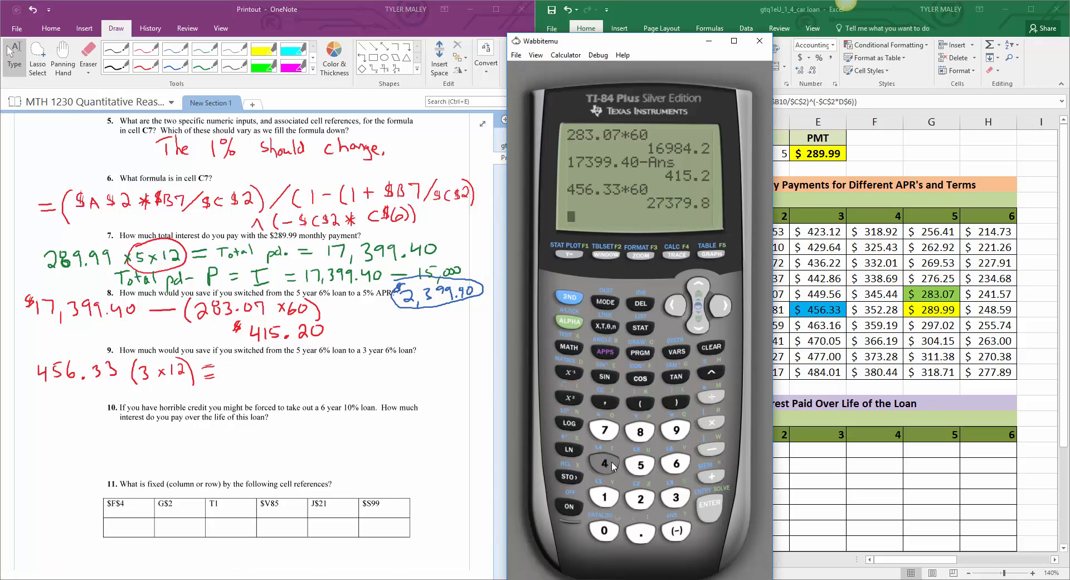
left_click(636, 465)
left_click(676, 463)
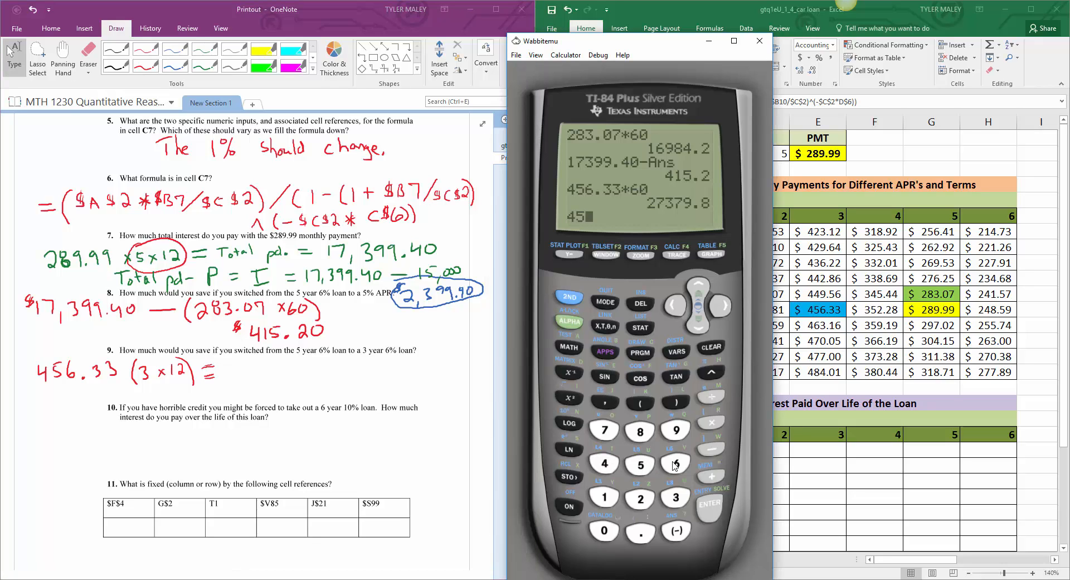
left_click(641, 532)
left_click(675, 498)
left_click(675, 498)
left_click(712, 423)
left_click(676, 498)
left_click(711, 424)
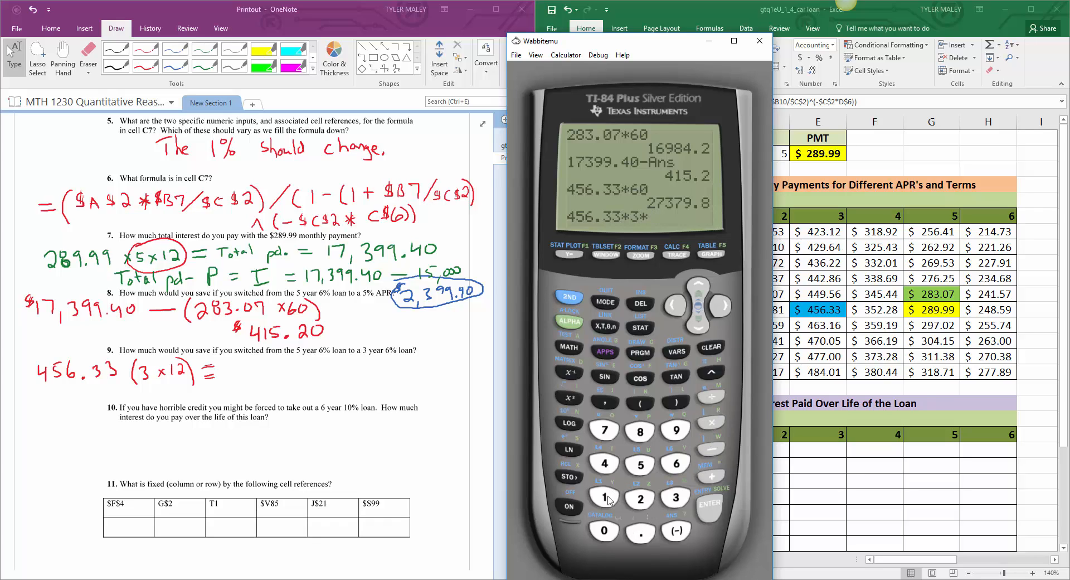
left_click(607, 498)
left_click(637, 502)
left_click(711, 504)
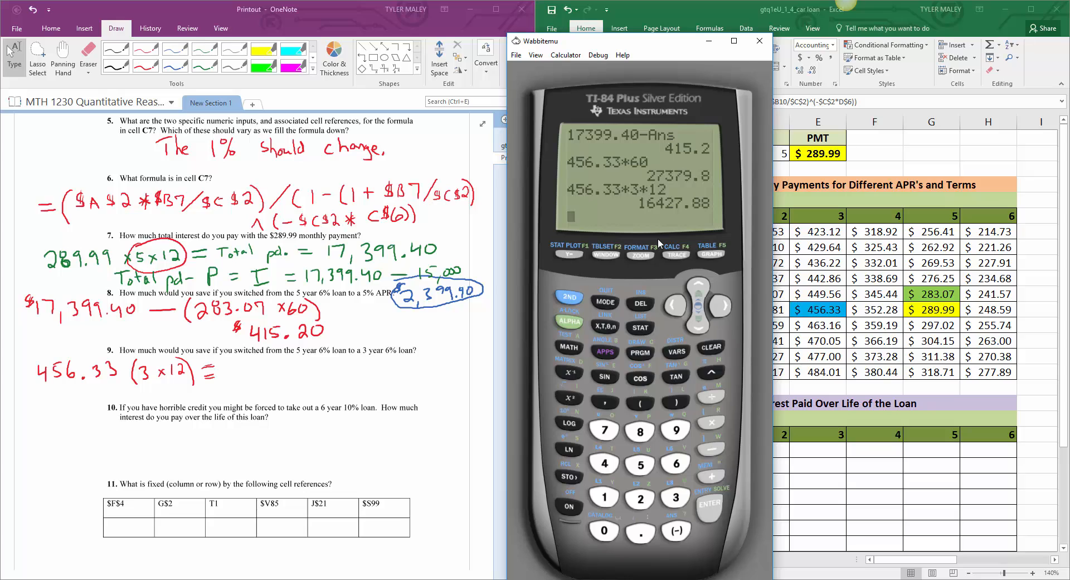
Step: Highlight the total "17,399.40" in question 7's work in yellow
left_click(157, 69)
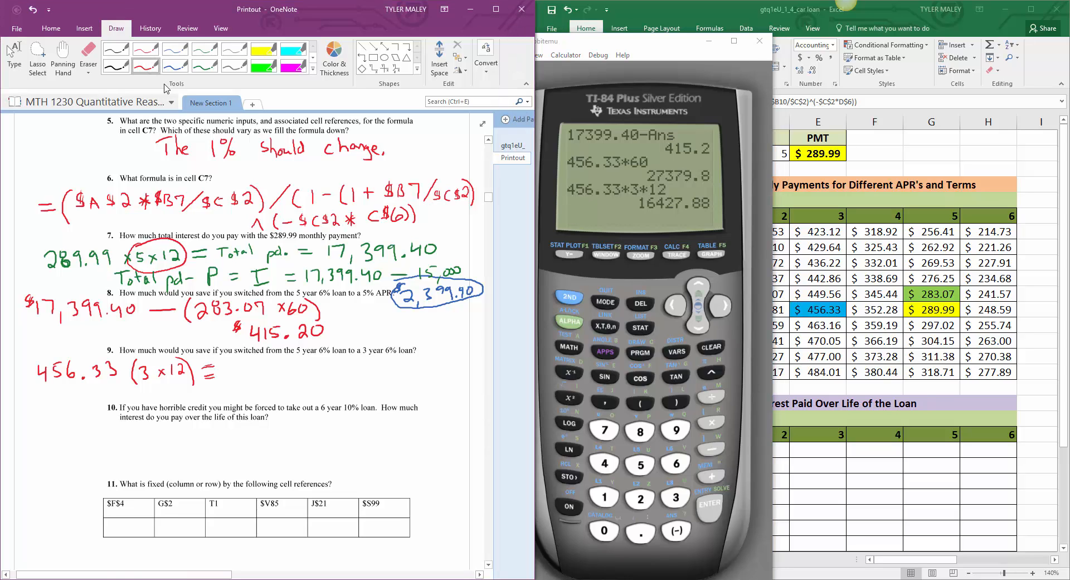
left_click(257, 54)
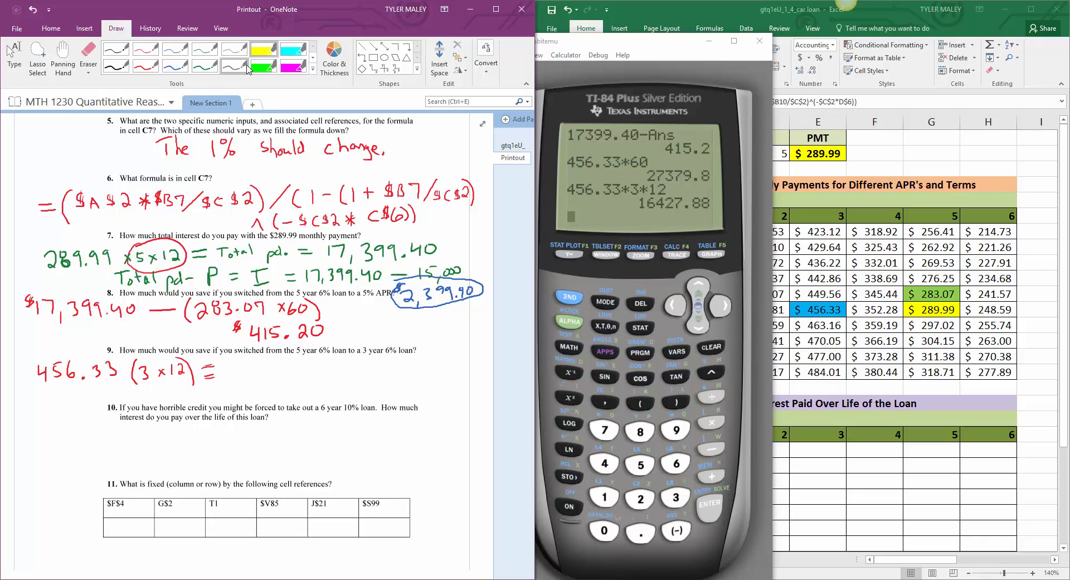
left_click_drag(328, 251, 436, 248)
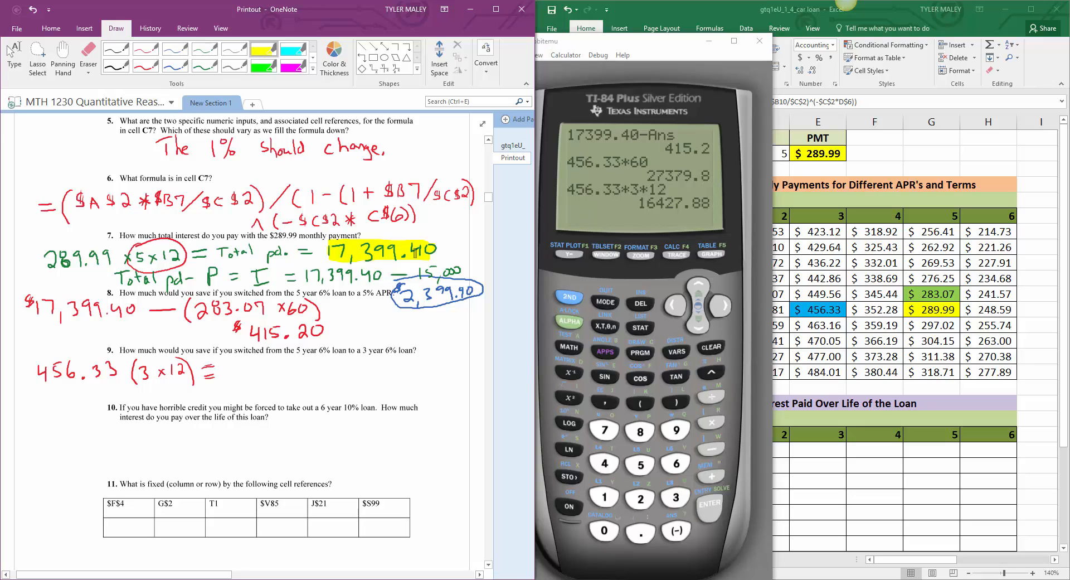
Step: Write "16,427.88" in green ink after question 9's equals sign and circle "would you save if" in the question
left_click(204, 65)
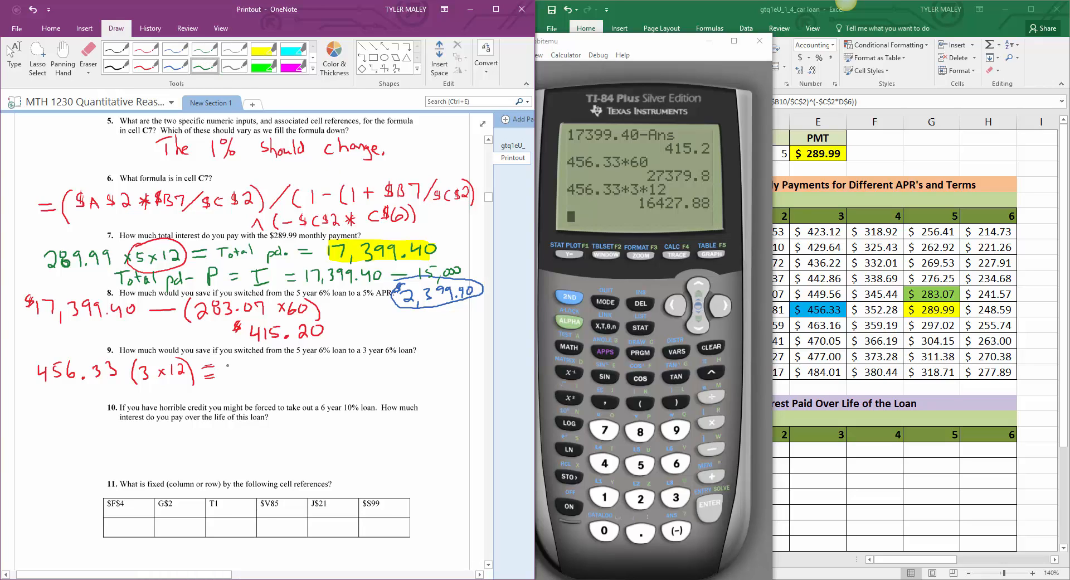
mouse_move(228, 363)
left_mouse_down()
mouse_move(226, 380)
mouse_move(255, 373)
left_mouse_up()
left_click_drag(265, 363, 278, 374)
mouse_move(276, 362)
left_mouse_down()
mouse_move(282, 376)
mouse_move(328, 362)
left_mouse_up()
left_click(288, 371)
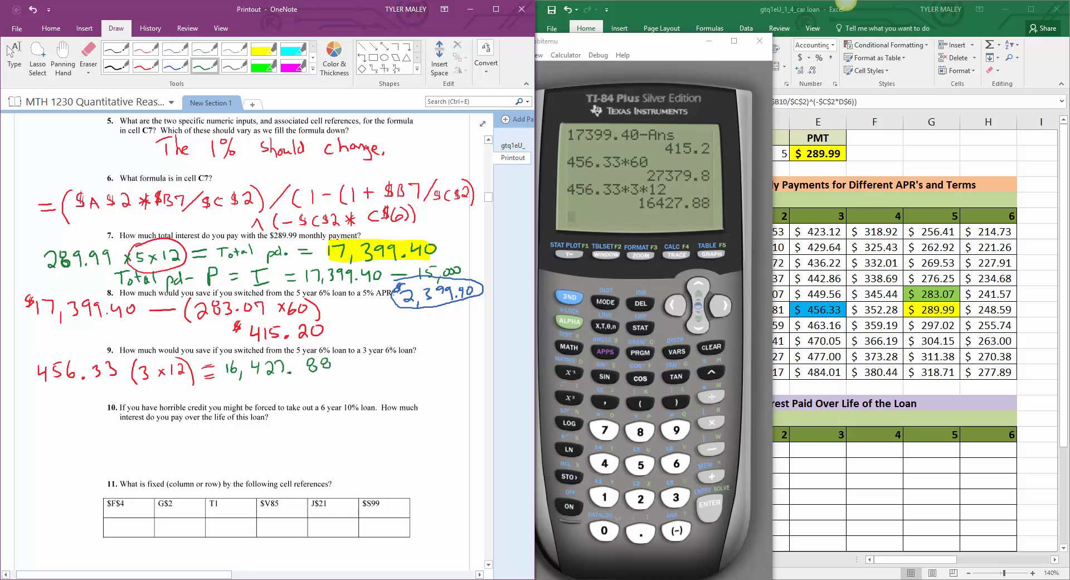
mouse_move(179, 337)
left_mouse_down()
mouse_move(161, 358)
mouse_move(222, 340)
mouse_move(165, 340)
left_mouse_up()
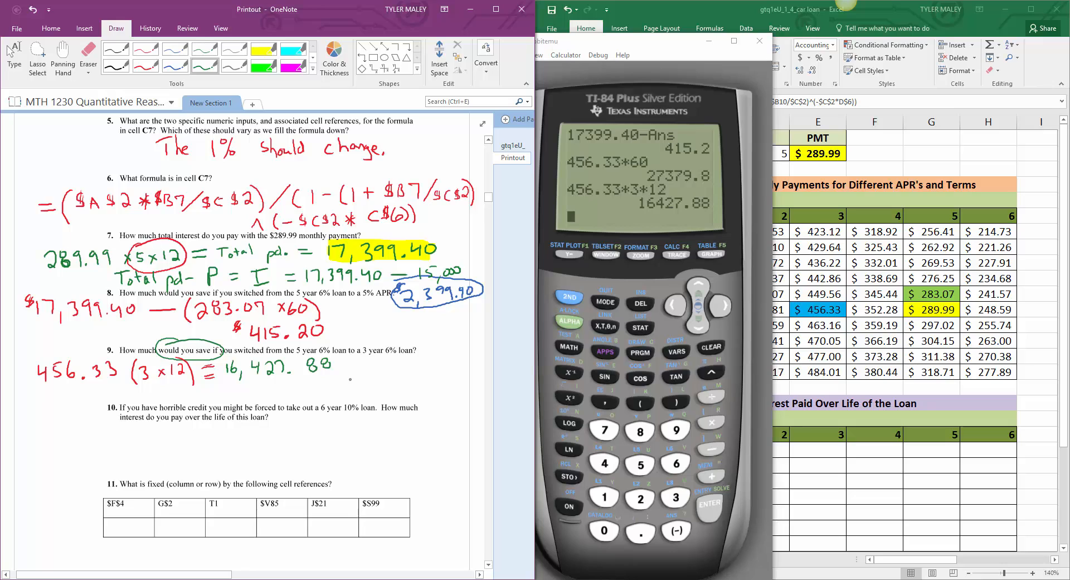
Step: Leave inking and compute 17299.40-16427.88 on the calculator
key("Escape")
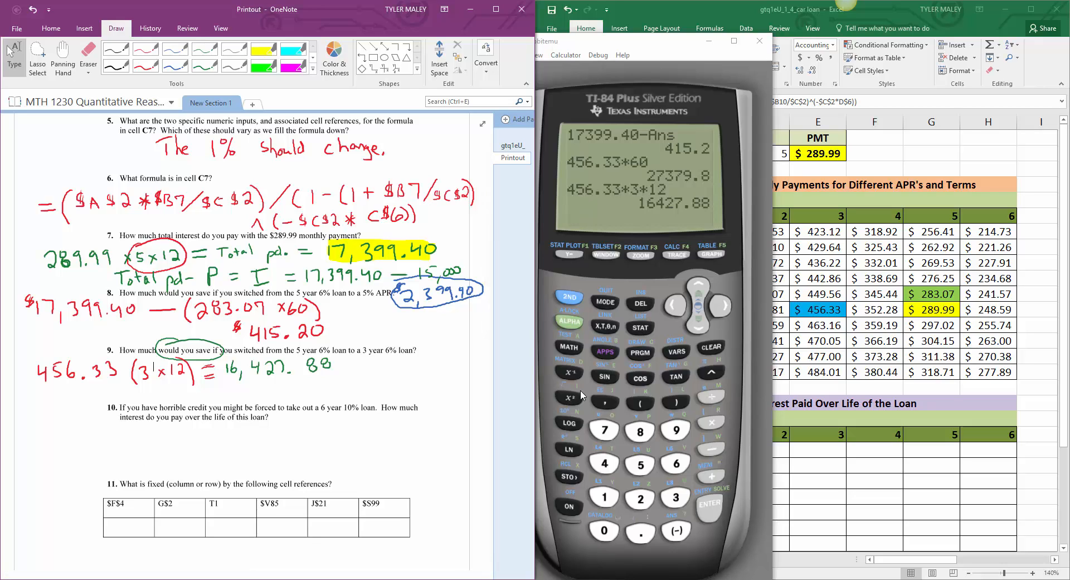
left_click(608, 499)
left_click(606, 430)
left_click(641, 498)
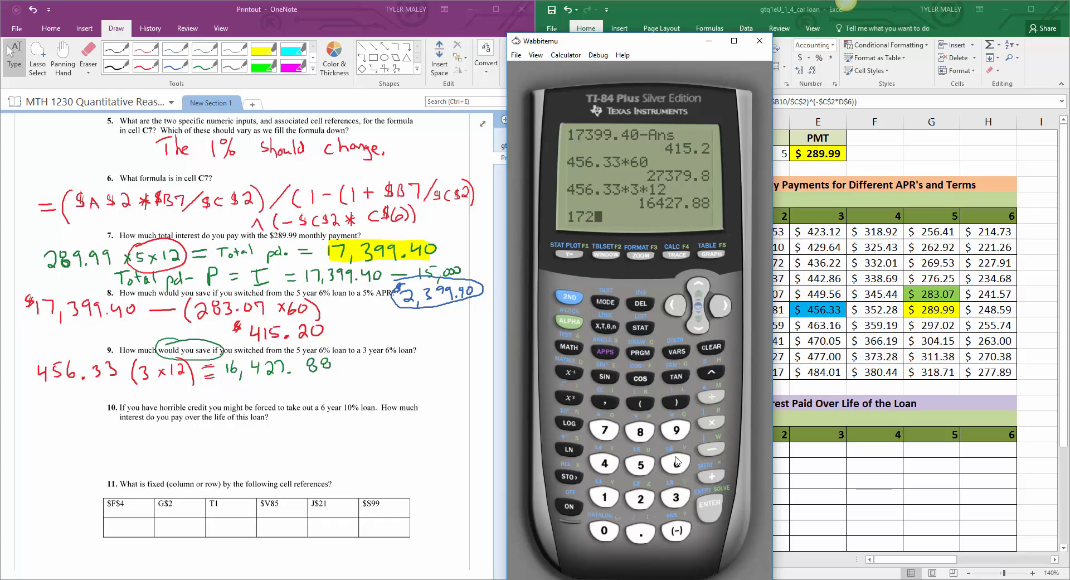
left_click(678, 432)
left_click(677, 431)
left_click(641, 533)
left_click(606, 464)
left_click(607, 529)
left_click(716, 451)
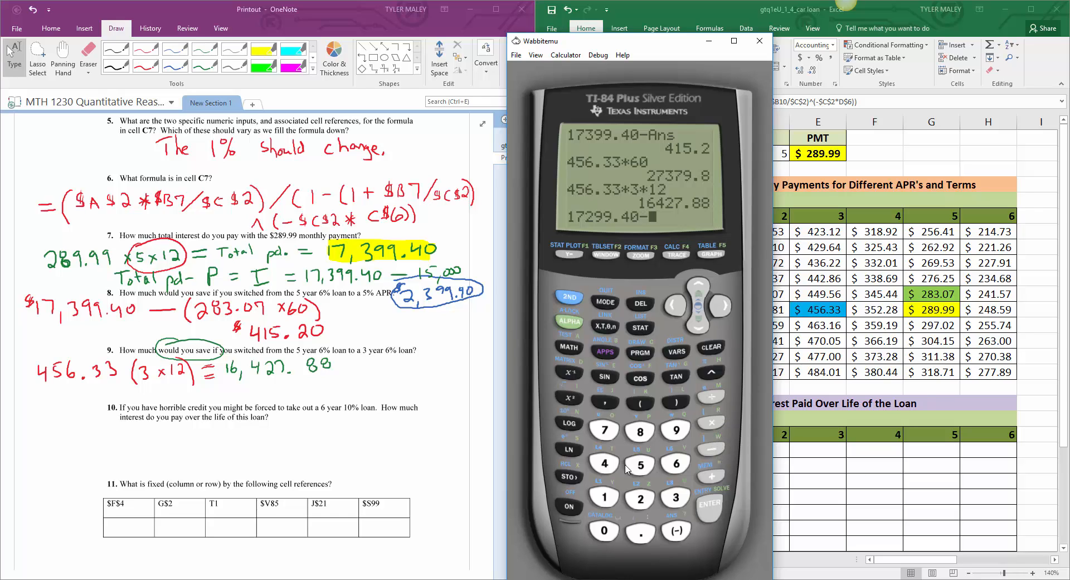
left_click(608, 495)
left_click(677, 464)
left_click(605, 463)
left_click(639, 498)
left_click(605, 429)
left_click(640, 531)
left_click(641, 435)
left_click(641, 435)
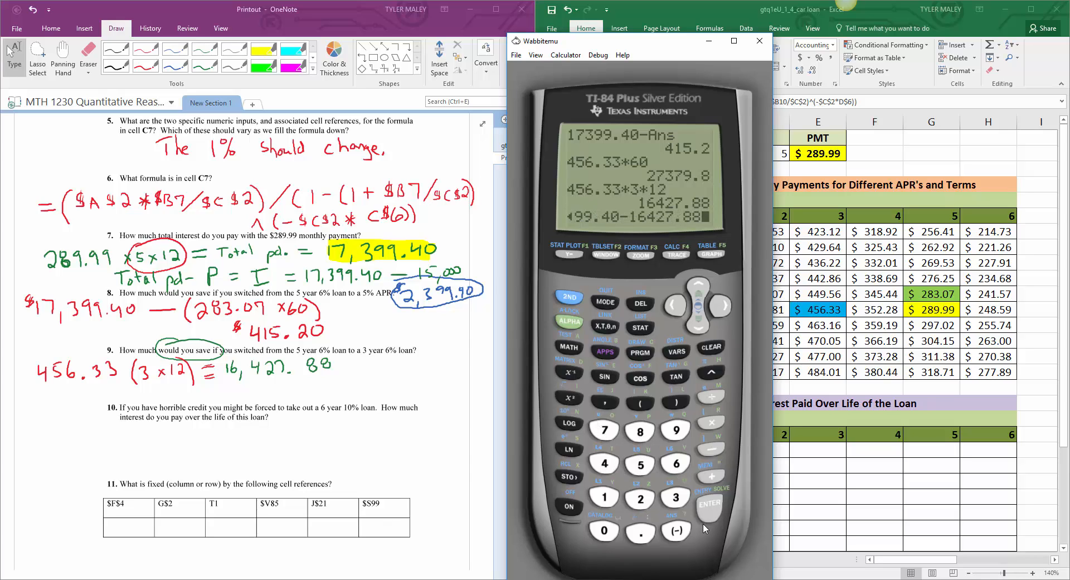
left_click(709, 510)
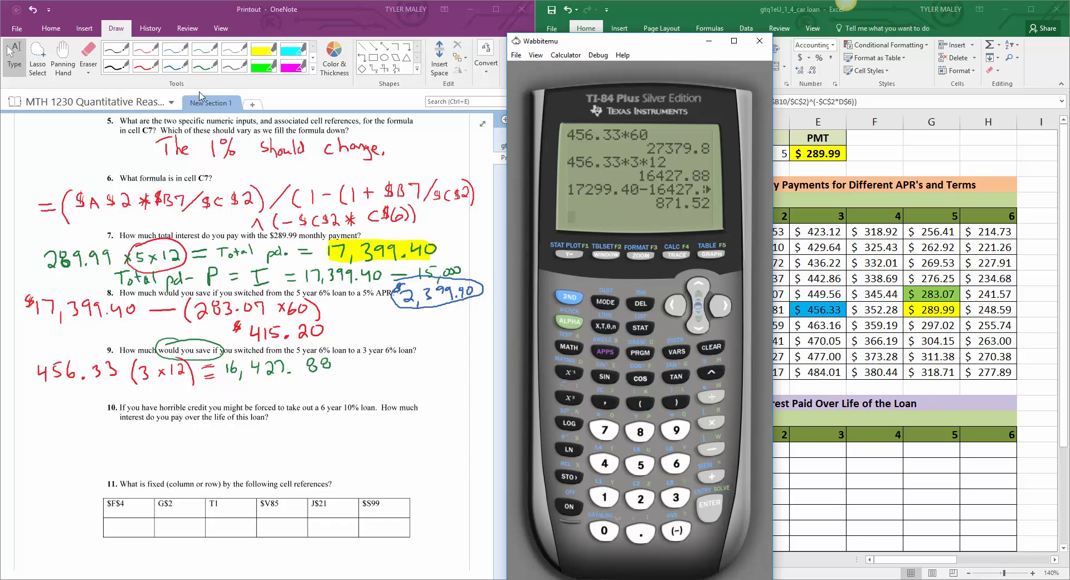
Step: Write "871.52" in green ink below and beyond question 9's "16,427.88" and circle it as the answer
left_click(216, 67)
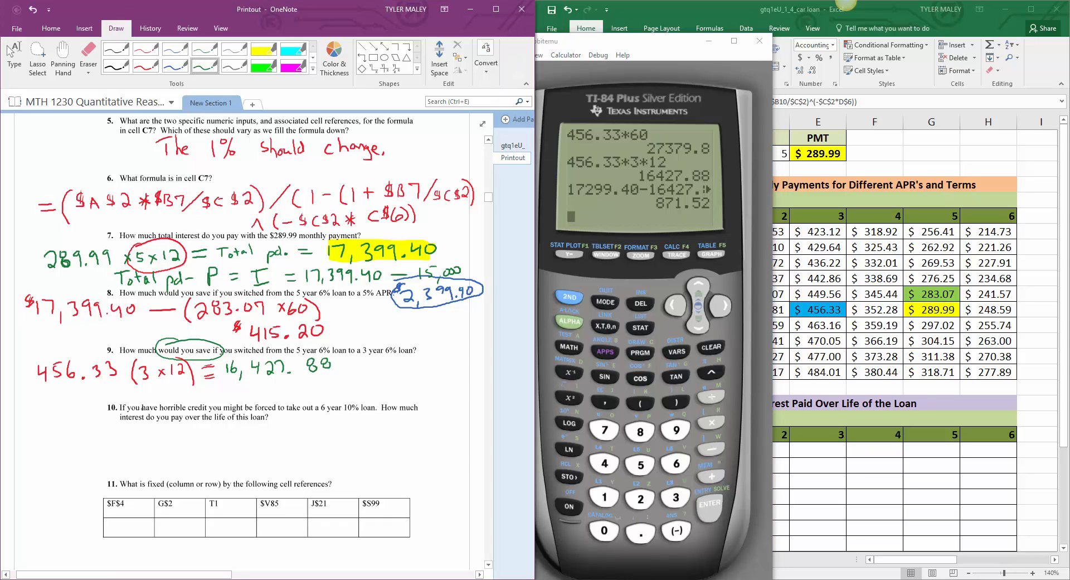
left_click_drag(369, 384, 372, 381)
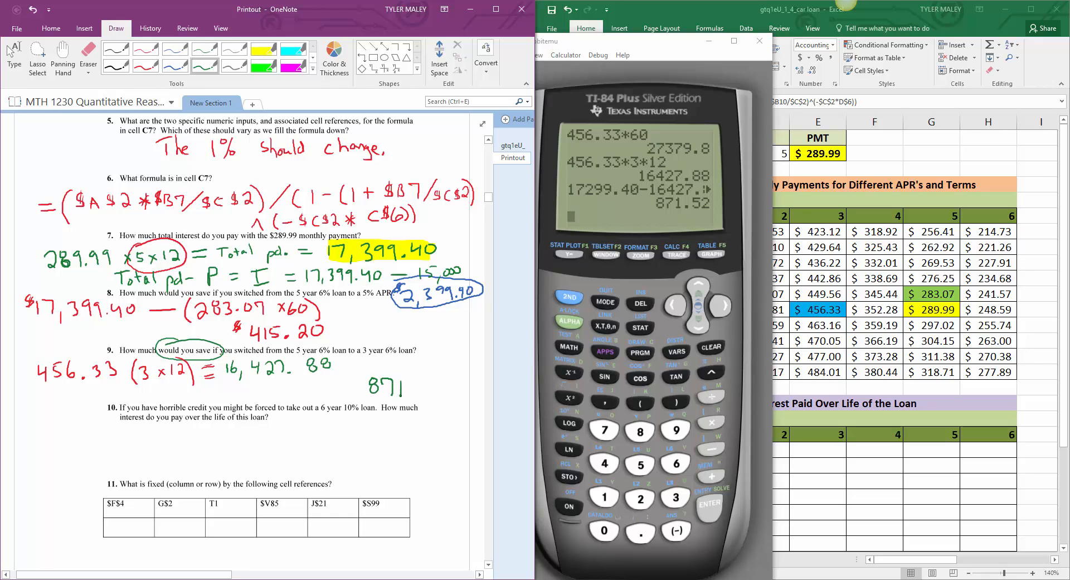
left_click(416, 391)
mouse_move(426, 381)
left_mouse_down()
mouse_move(419, 391)
mouse_move(435, 394)
left_mouse_up()
mouse_move(389, 366)
left_mouse_down()
mouse_move(368, 397)
mouse_move(448, 387)
mouse_move(377, 368)
left_mouse_up()
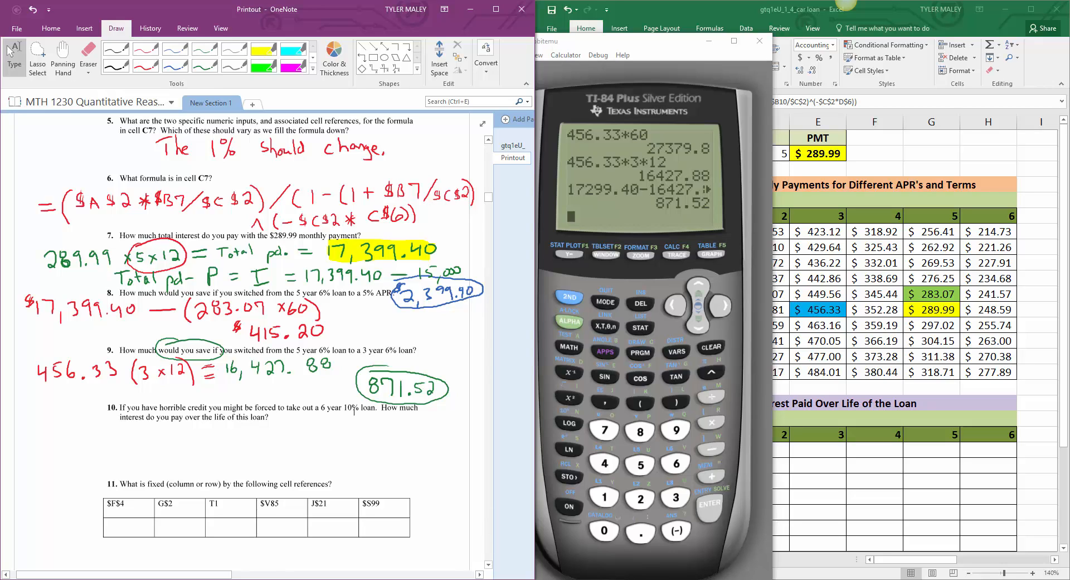
left_click(535, 579)
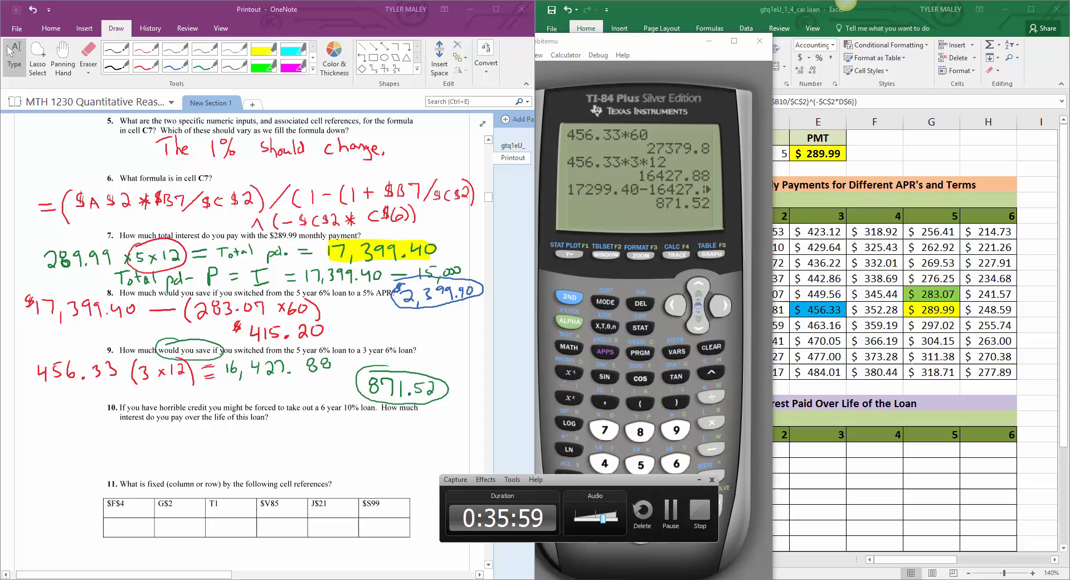
left_click(669, 516)
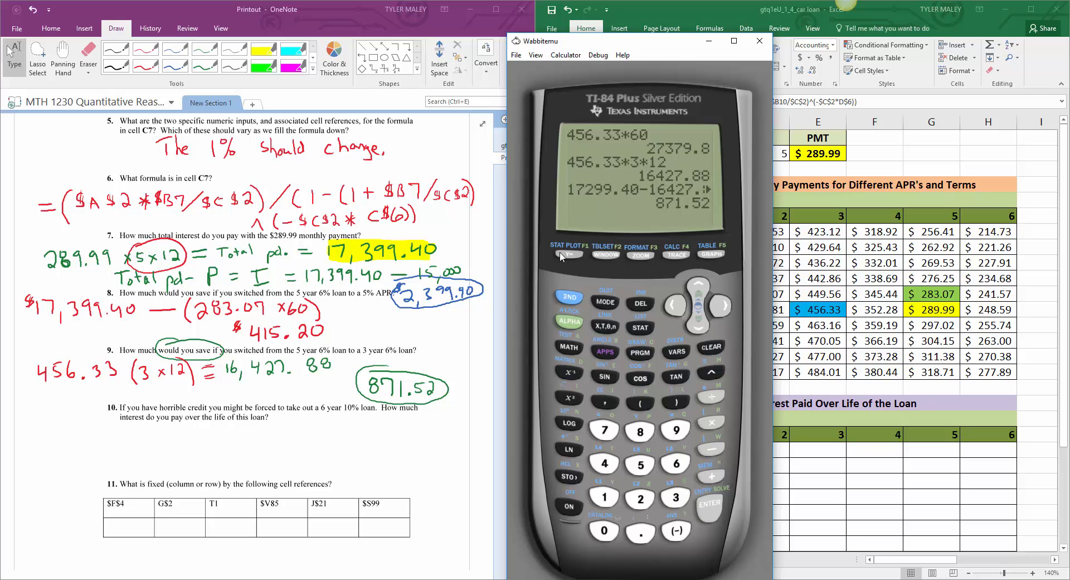
Step: Compute 17399.40-16427.88 on the calculator for question 9's savings
left_click(605, 497)
left_click(602, 433)
left_click(675, 498)
double_click(677, 431)
left_click(641, 532)
left_click(605, 463)
left_click(605, 530)
left_click(708, 452)
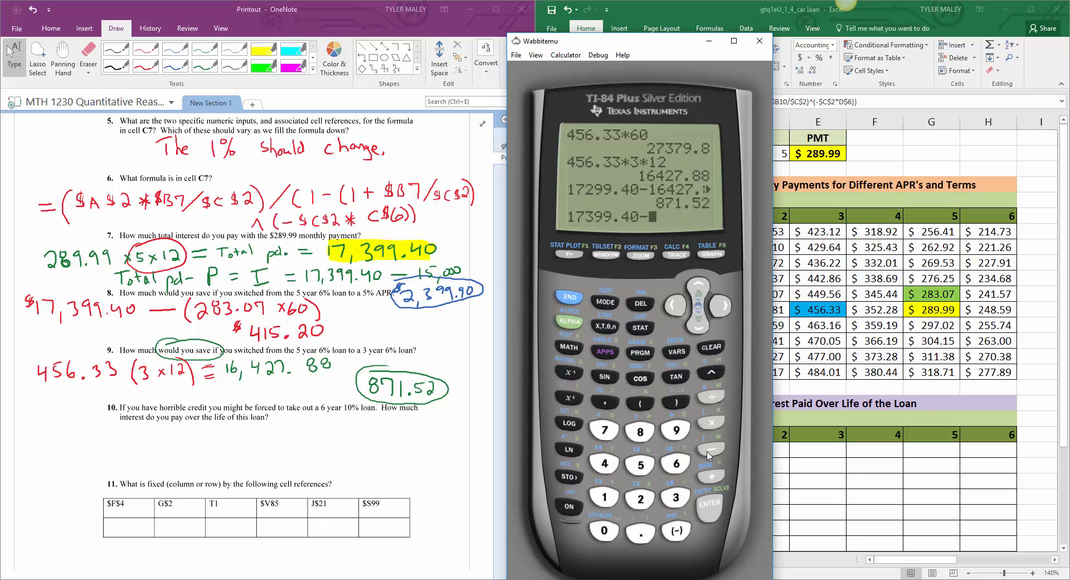
left_click(605, 496)
left_click(677, 470)
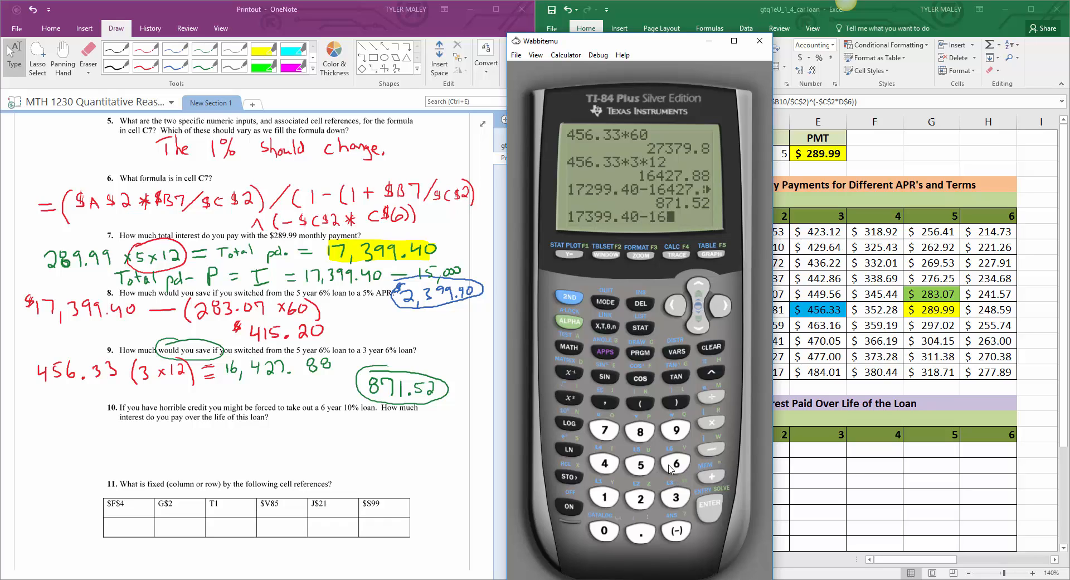
left_click(606, 464)
left_click(639, 498)
left_click(605, 430)
left_click(643, 536)
left_click(646, 434)
left_click(645, 434)
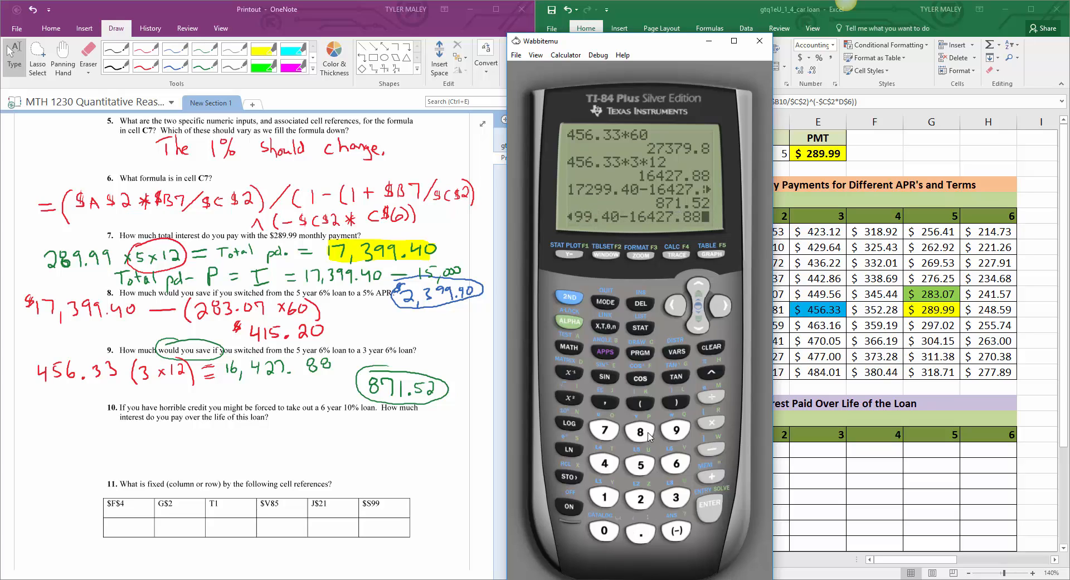
left_click(714, 510)
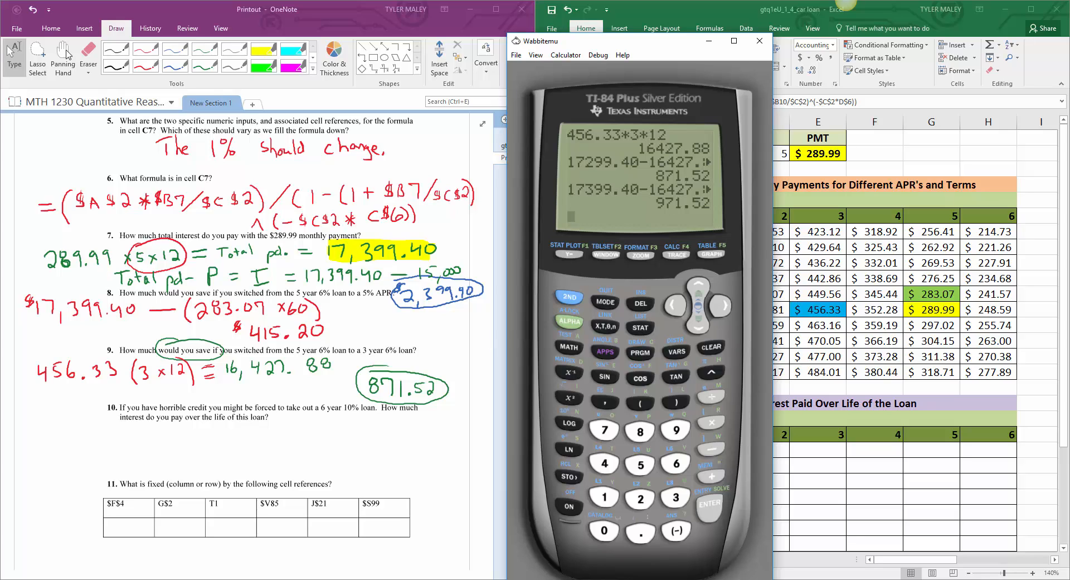
Step: Erase the leading 8 of question 9's circled answer, write "$9" in its place in green ink and leave inking
left_click(90, 52)
left_click_drag(390, 390, 370, 387)
left_click_drag(372, 390, 381, 381)
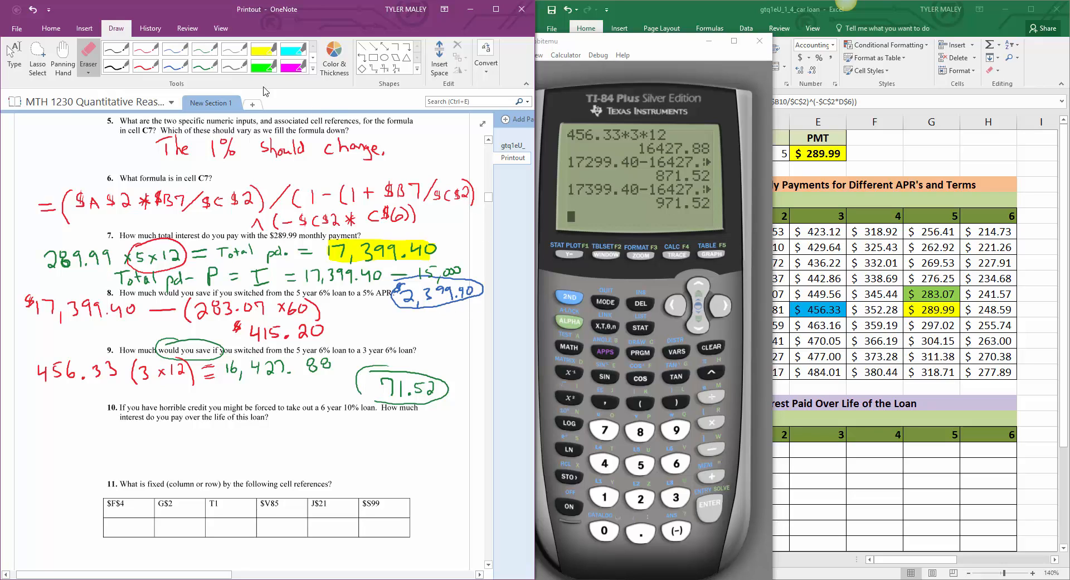
left_click(204, 65)
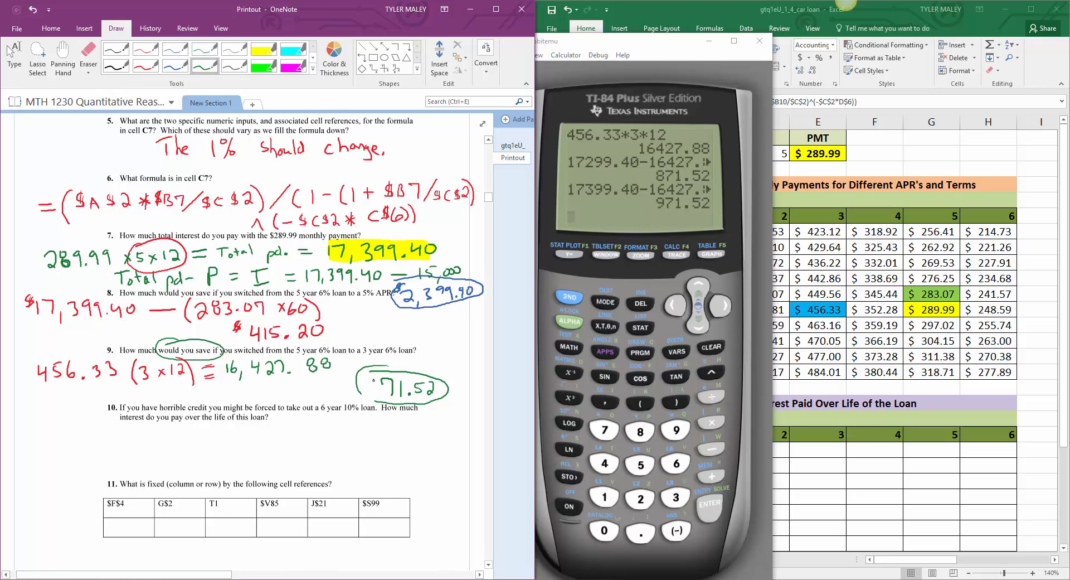
mouse_move(373, 381)
left_mouse_down()
mouse_move(363, 403)
mouse_move(364, 381)
left_mouse_up()
left_click_drag(368, 368, 367, 381)
left_click(14, 56)
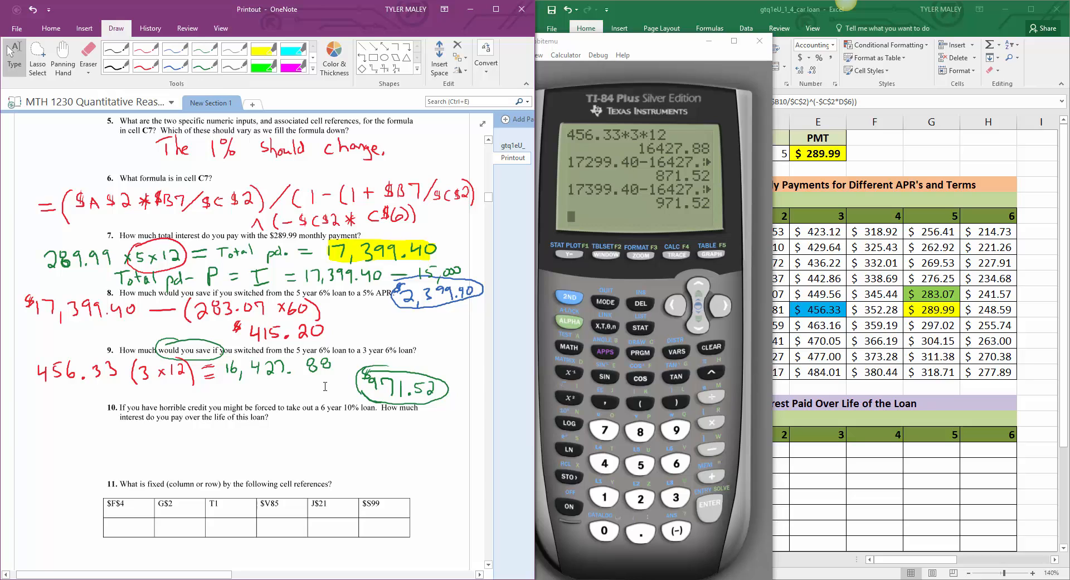
Step: Bring question 10 of the printout into view and minimize the calculator to uncover the Excel monthly payment table
scroll(327, 383, "down", 3)
scroll(328, 384, "down", 3)
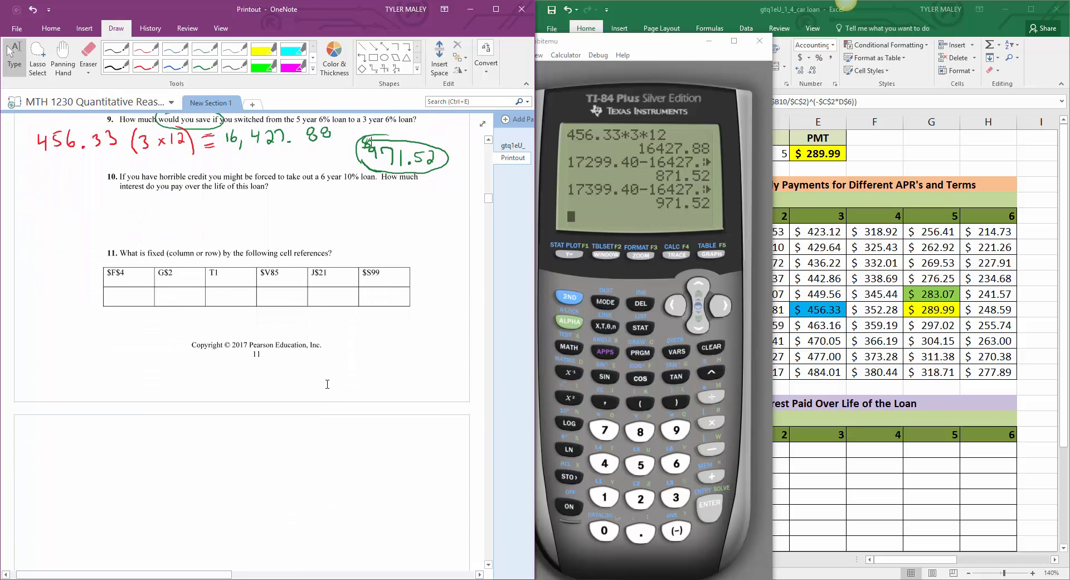
scroll(327, 383, "up", 2)
scroll(327, 383, "up", 2)
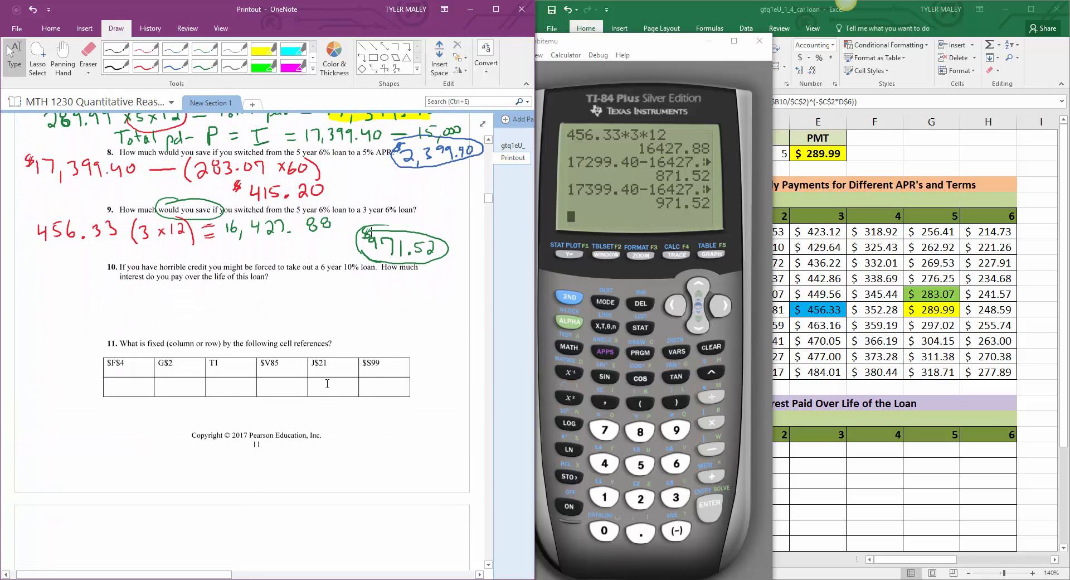
scroll(327, 383, "down", 2)
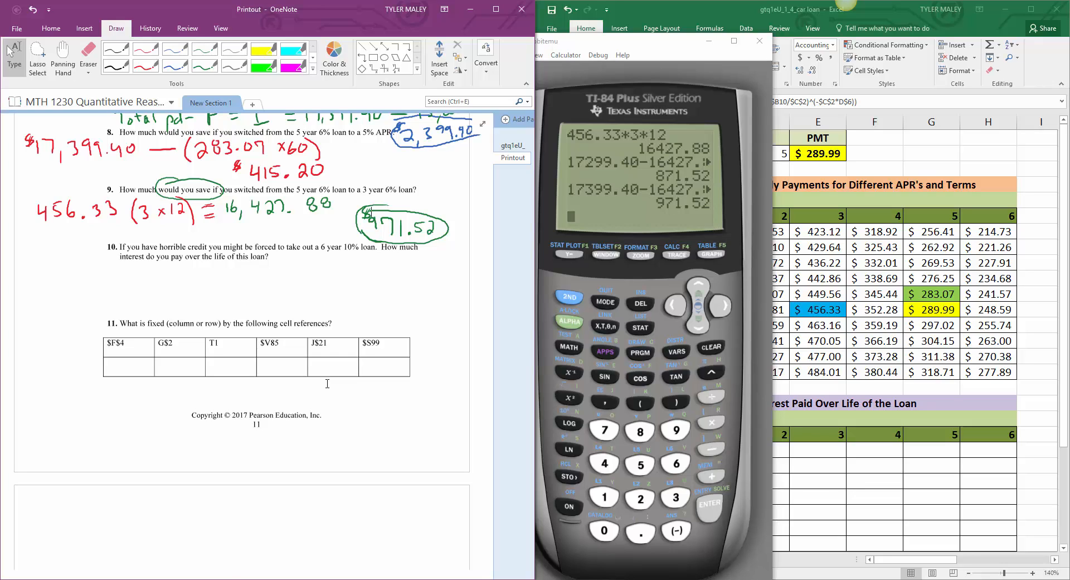
left_click_drag(656, 46, 679, 50)
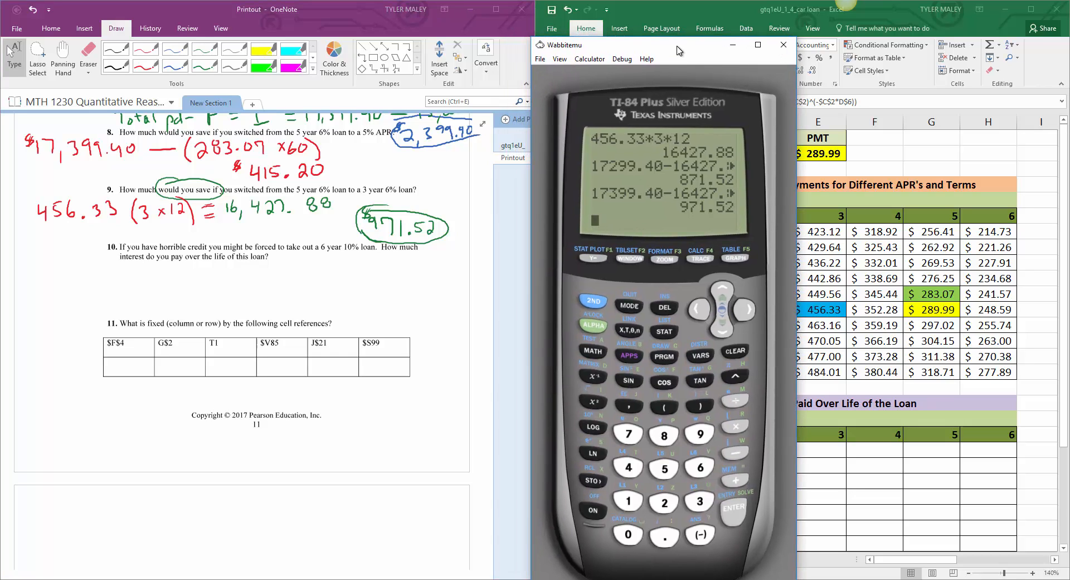
left_click(733, 46)
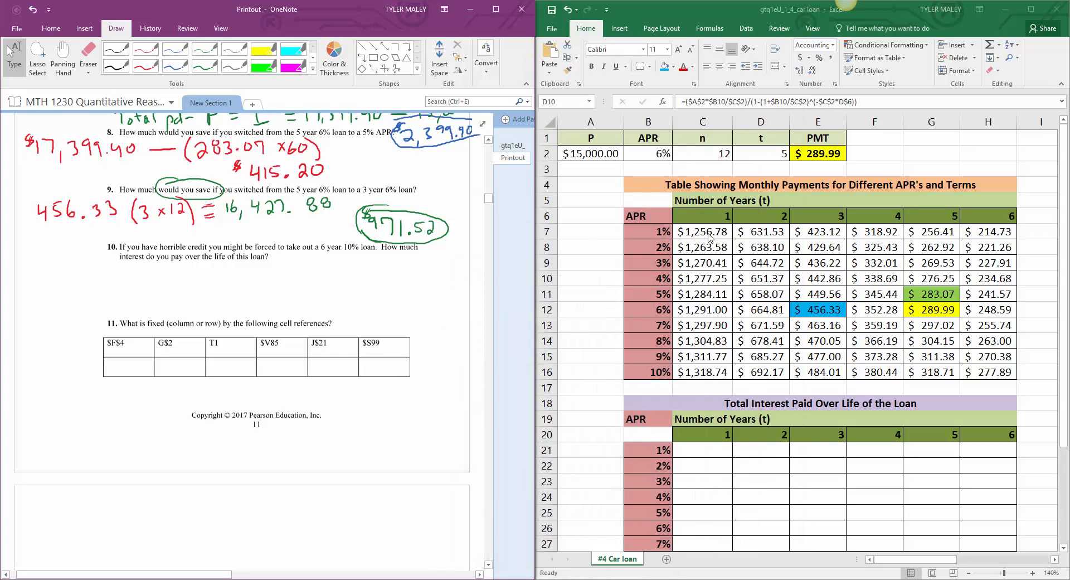
Step: Fill the 10% APR, 6-year payment cell H16 in Excel with purple
left_click(995, 374)
key("F2")
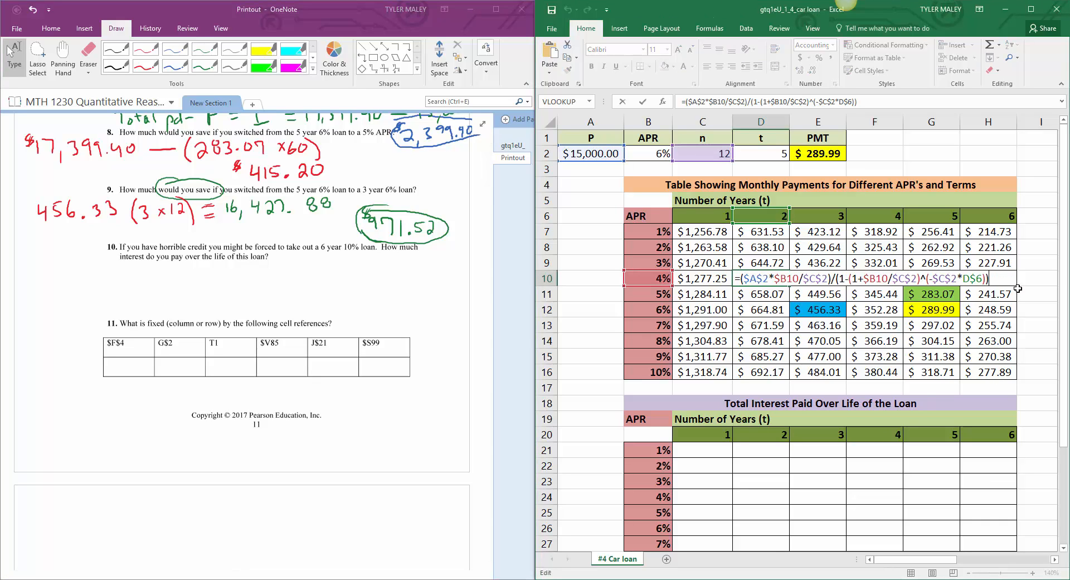
key("Return")
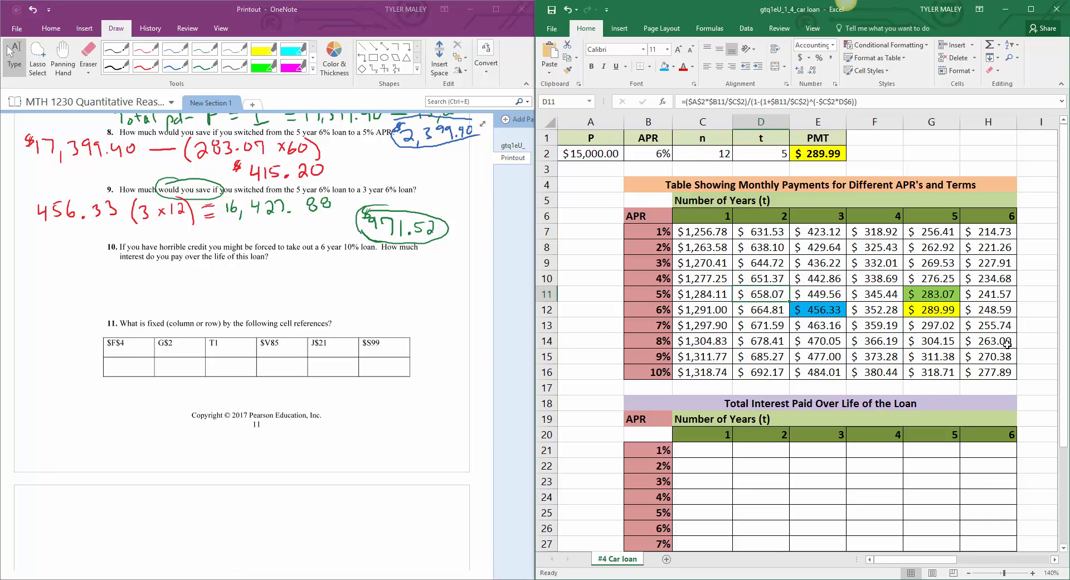
left_click(1003, 373)
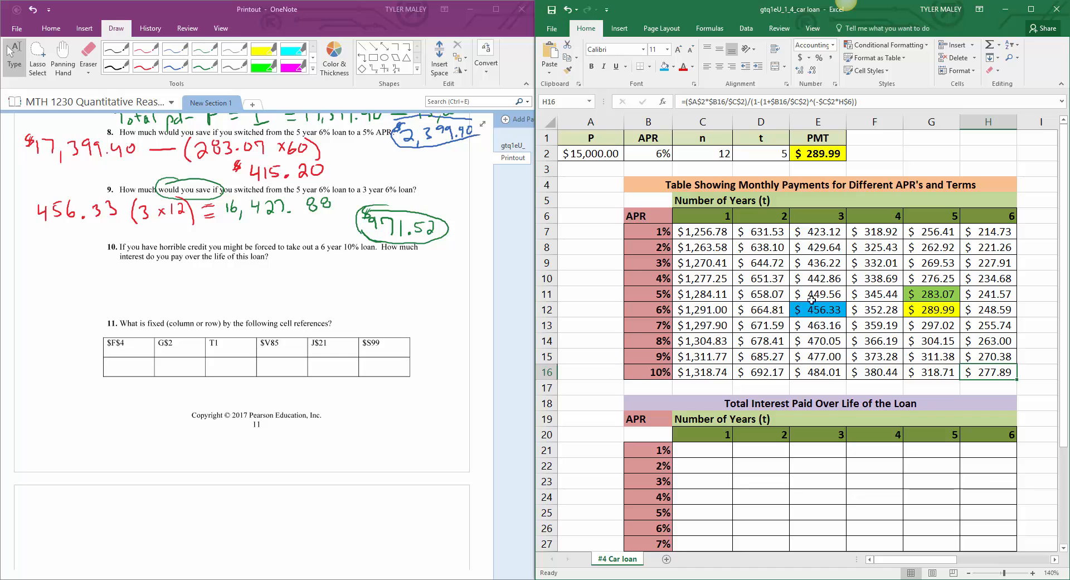
left_click(673, 68)
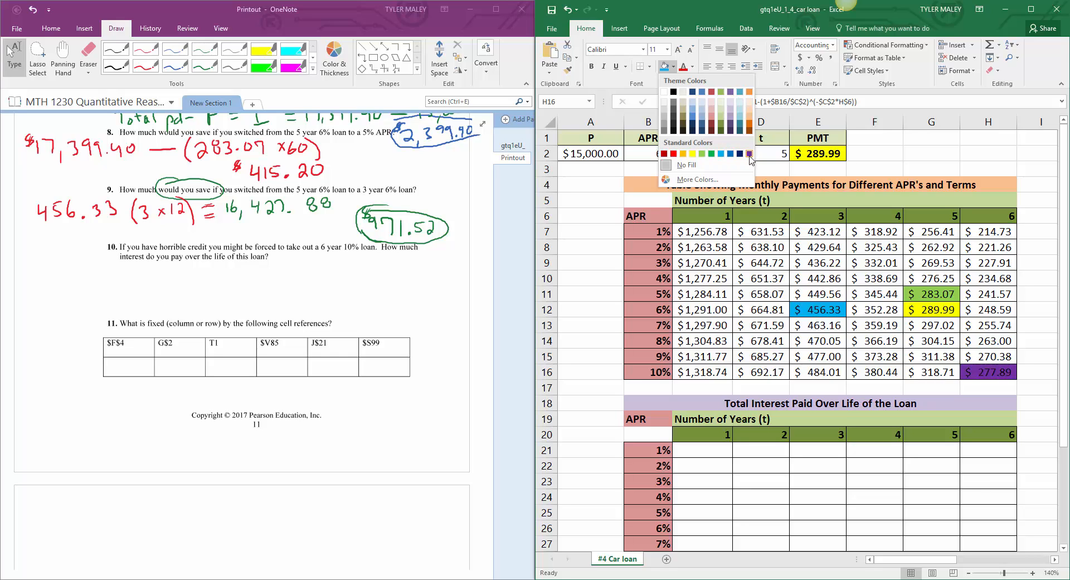
left_click(732, 122)
left_click(754, 309)
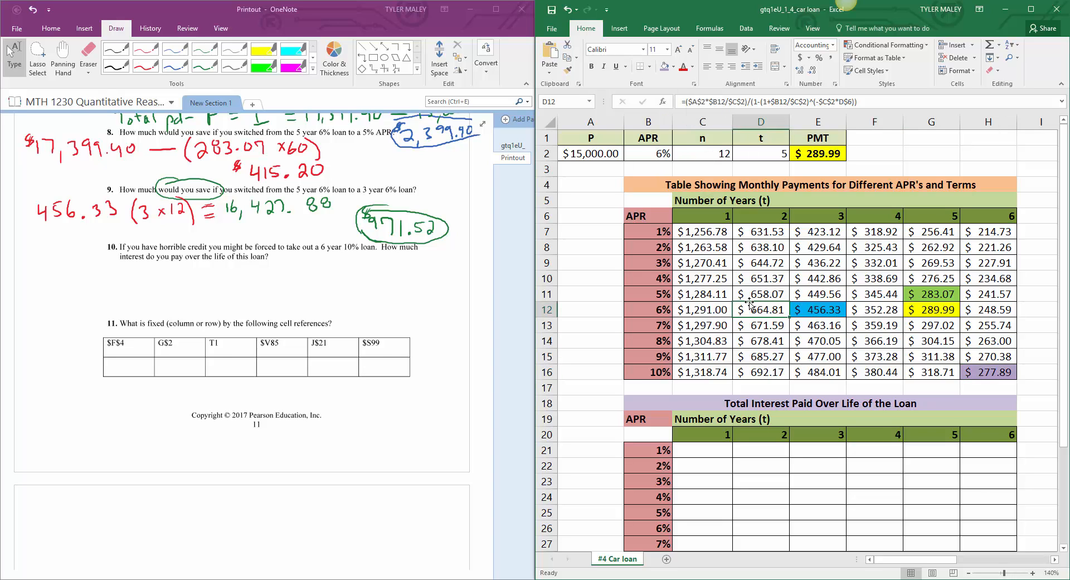
Step: Write "277.89 (6 × 12) − 15,000 =" in red ink under question 10 in OneNote
scroll(747, 305, "down", 2)
scroll(747, 305, "down", 1)
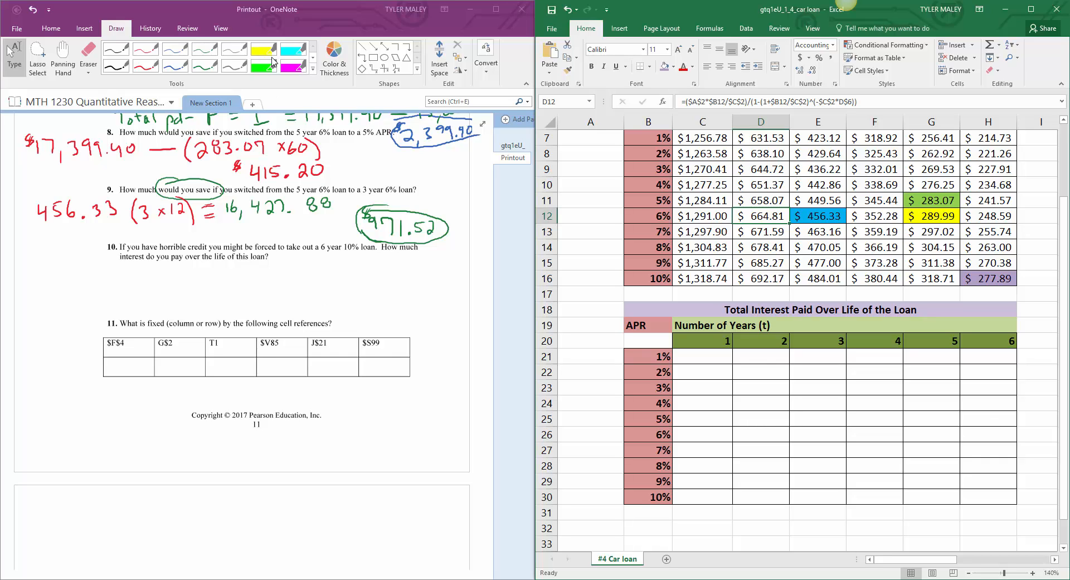
left_click(150, 68)
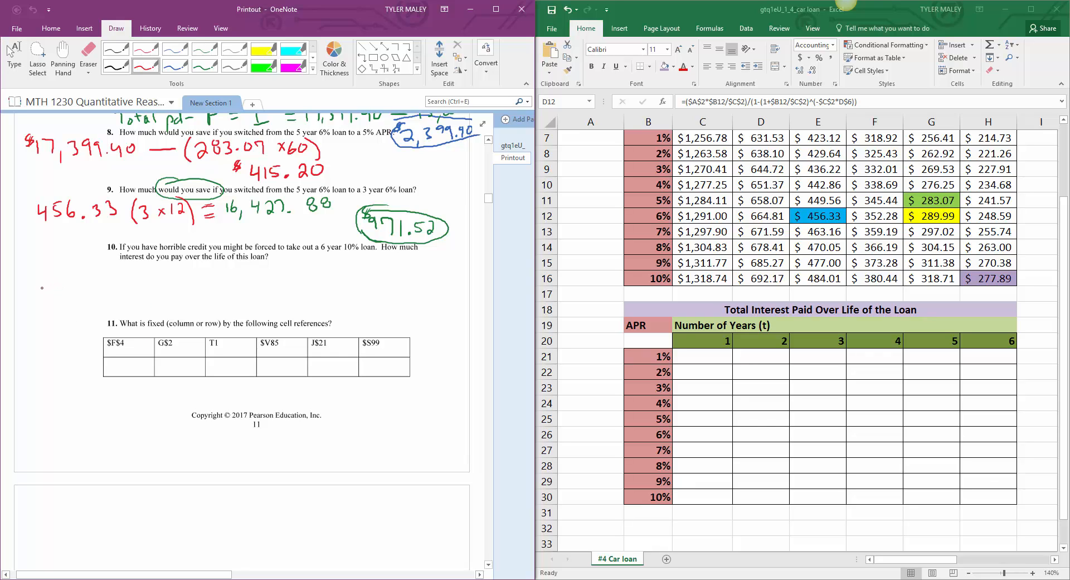
left_click_drag(37, 284, 65, 295)
mouse_move(72, 280)
left_mouse_down()
mouse_move(85, 280)
mouse_move(82, 295)
mouse_move(103, 278)
mouse_move(121, 282)
mouse_move(119, 296)
left_mouse_up()
left_click(90, 289)
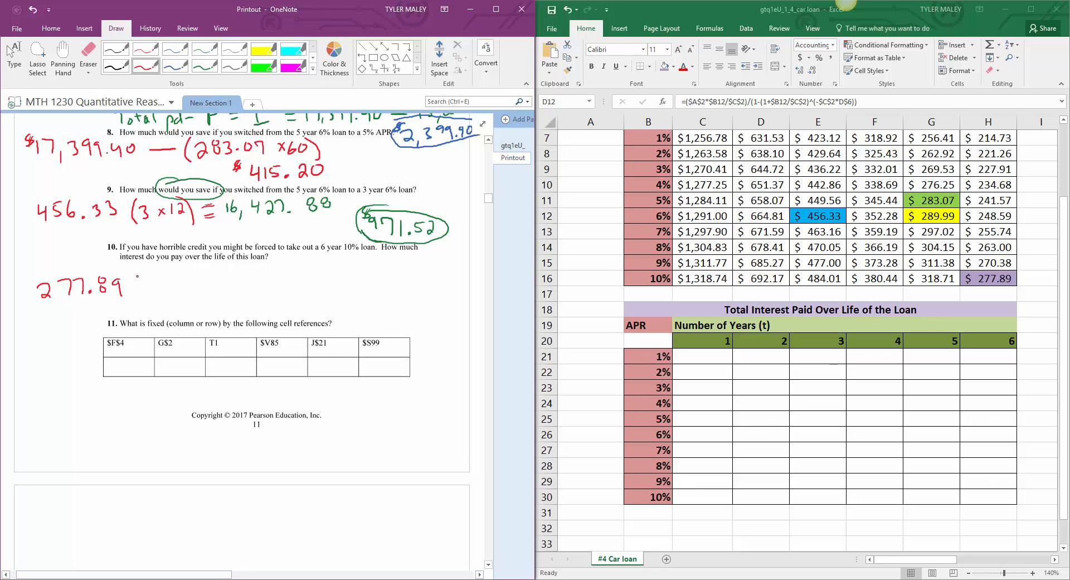
mouse_move(134, 270)
left_mouse_down()
mouse_move(133, 298)
mouse_move(170, 291)
mouse_move(161, 290)
left_mouse_up()
left_click_drag(174, 278, 176, 289)
left_click_drag(179, 280, 192, 296)
mouse_move(219, 284)
left_mouse_down()
mouse_move(263, 287)
mouse_move(282, 273)
mouse_move(283, 290)
left_mouse_up()
left_click_drag(293, 277, 293, 277)
left_click_drag(302, 275, 348, 281)
left_click_drag(337, 285, 350, 284)
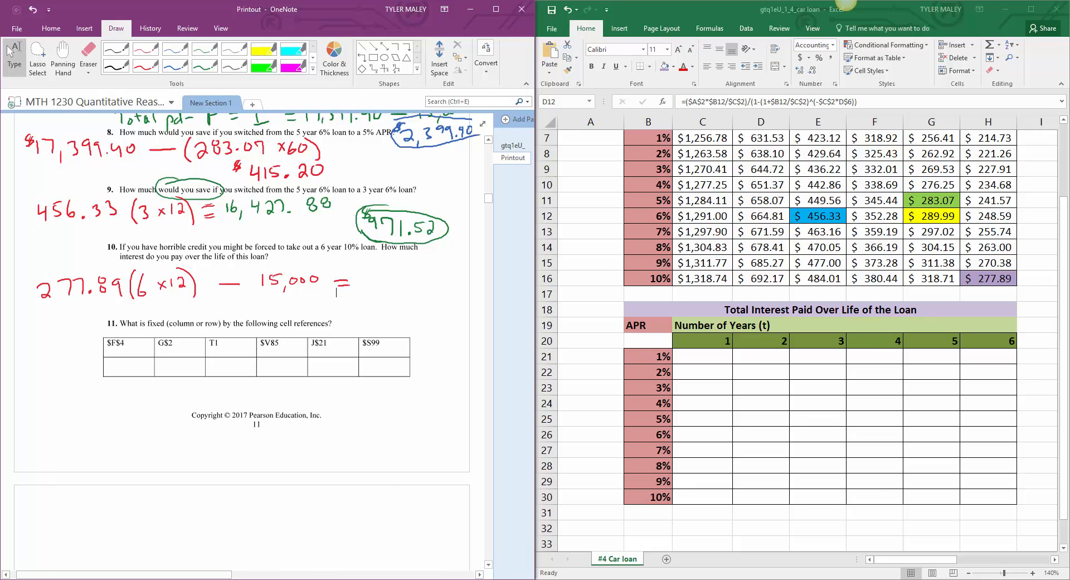
Step: Reopen the calculator, clear its screen and compute 277.89*6*12, subtracting 15000 from the result
left_click(398, 579)
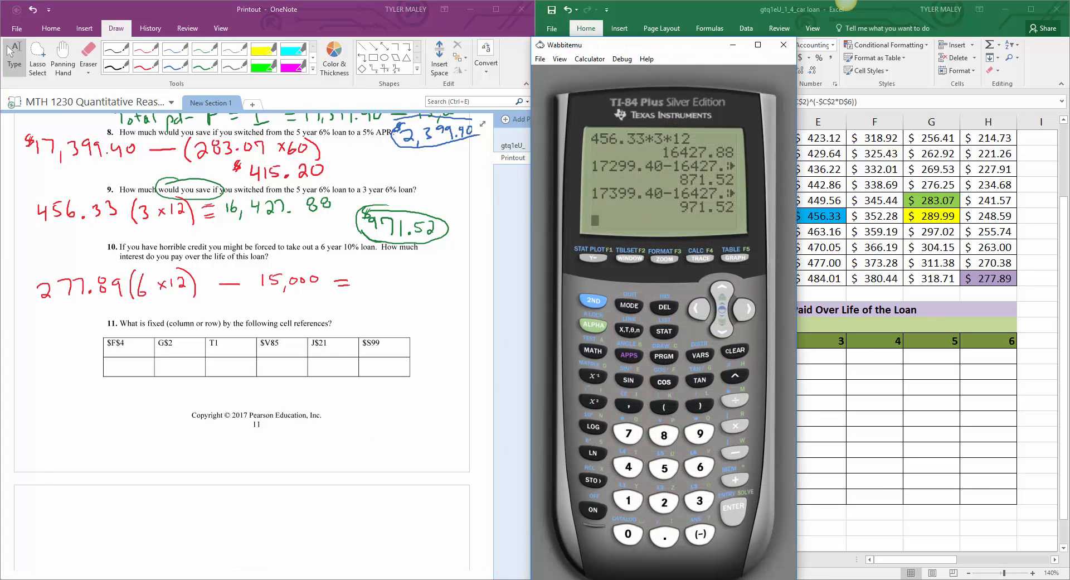
left_click(742, 354)
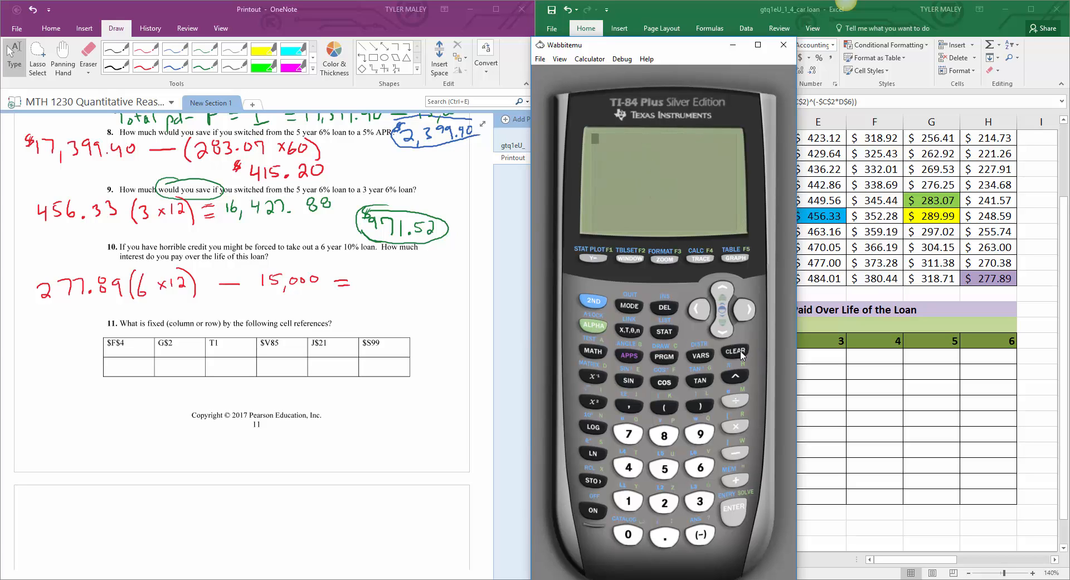
type("277.89*6*12")
key("Return")
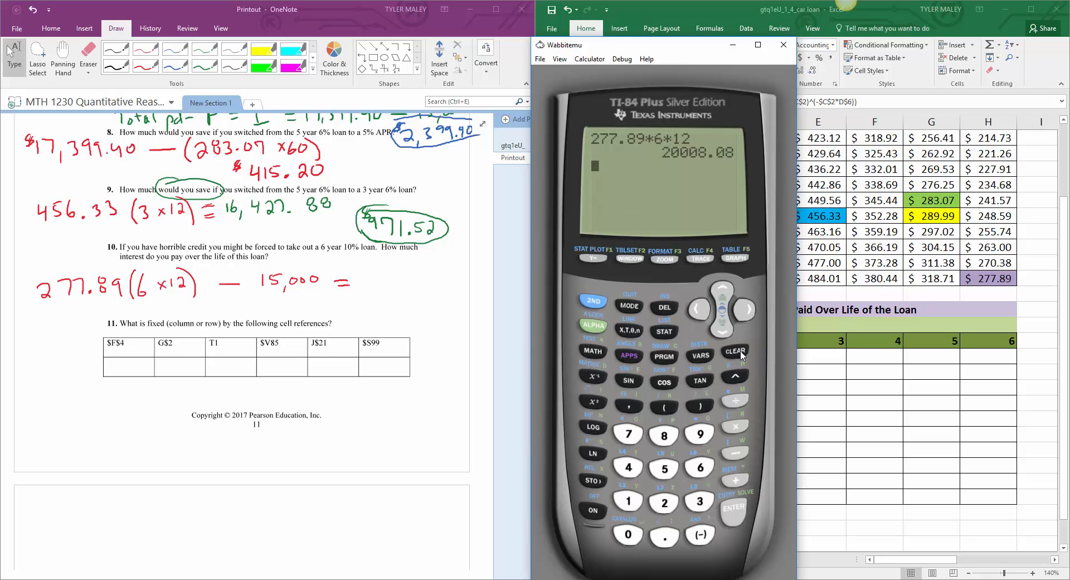
type("-15000")
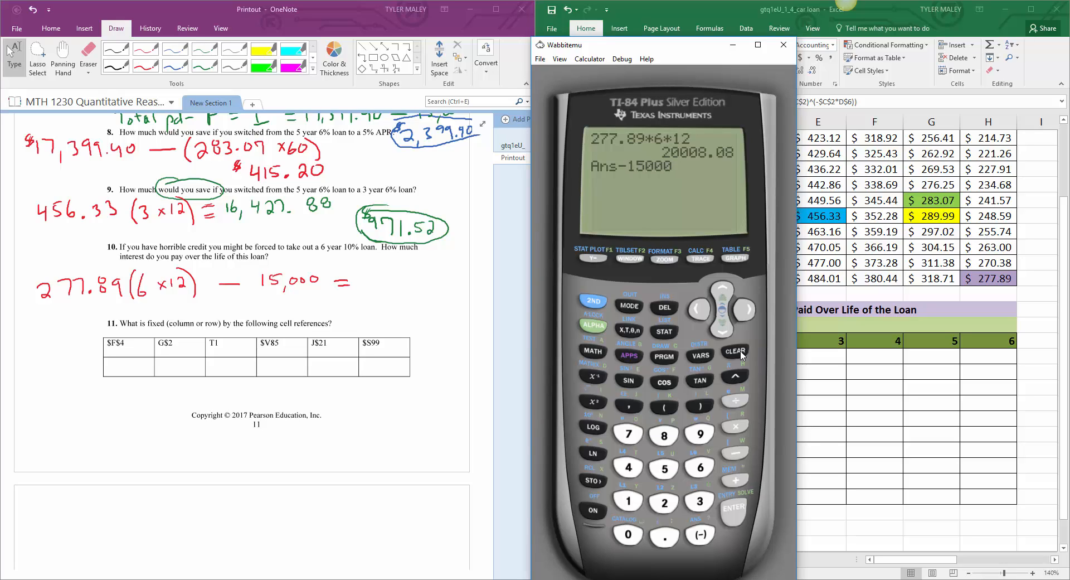
key("Return")
Step: Write the answer "$5008.08" in red ink after the equals sign under question 10 and circle it
left_click(152, 66)
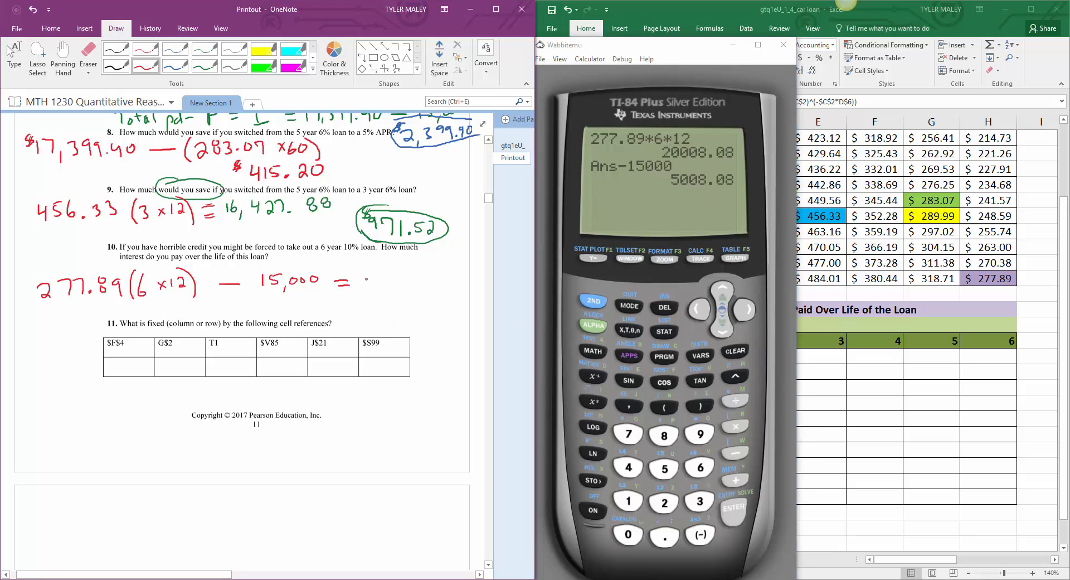
mouse_move(366, 273)
left_mouse_down()
mouse_move(368, 291)
mouse_move(381, 272)
left_mouse_up()
mouse_move(389, 273)
left_mouse_down()
mouse_move(385, 287)
mouse_move(389, 273)
left_mouse_up()
mouse_move(399, 271)
left_mouse_down()
mouse_move(413, 272)
mouse_move(416, 291)
mouse_move(459, 275)
left_mouse_up()
mouse_move(372, 260)
left_mouse_down()
mouse_move(363, 299)
mouse_move(468, 292)
mouse_move(394, 251)
left_mouse_up()
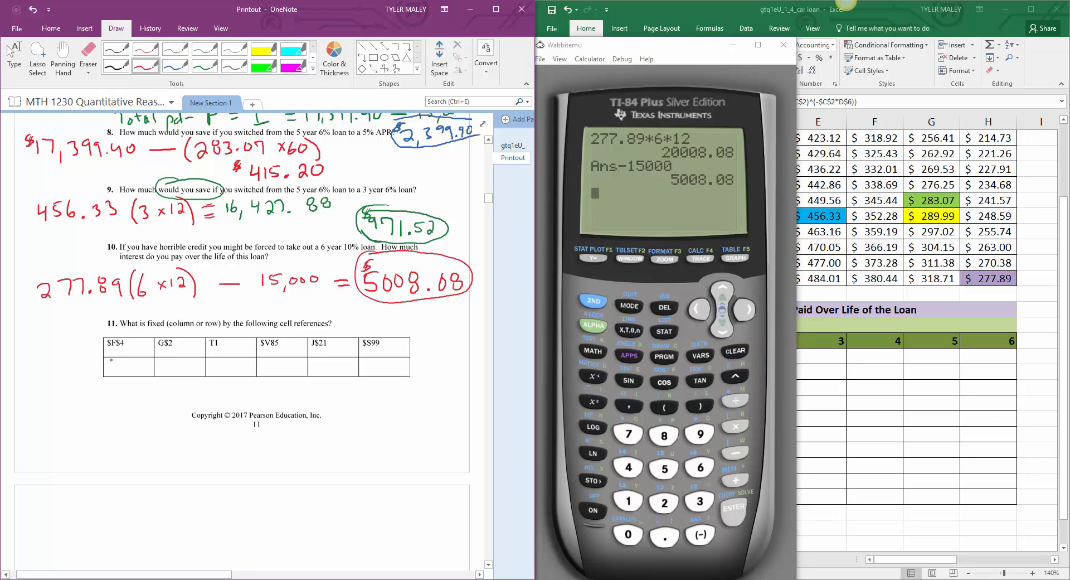
Step: Fill in the question 11 table in red ink with Both, Row, neither, column, row and column
mouse_move(109, 358)
left_mouse_down()
mouse_move(110, 373)
mouse_move(139, 370)
left_mouse_up()
left_click(144, 365)
mouse_move(159, 357)
left_mouse_down()
mouse_move(160, 375)
mouse_move(192, 363)
left_mouse_up()
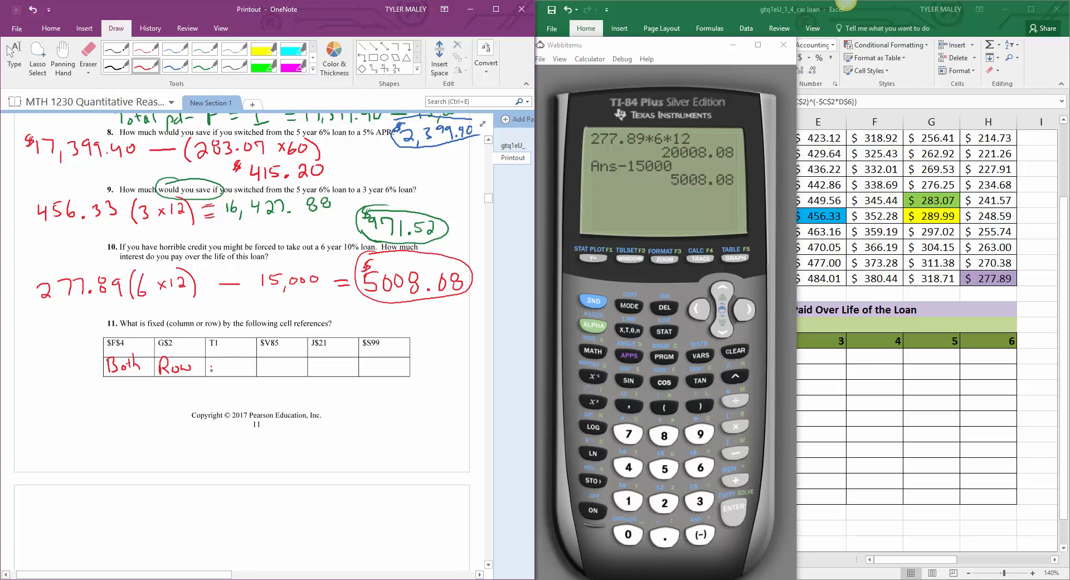
left_click_drag(211, 372, 241, 368)
left_click_drag(243, 369, 246, 363)
left_click_drag(273, 368, 306, 367)
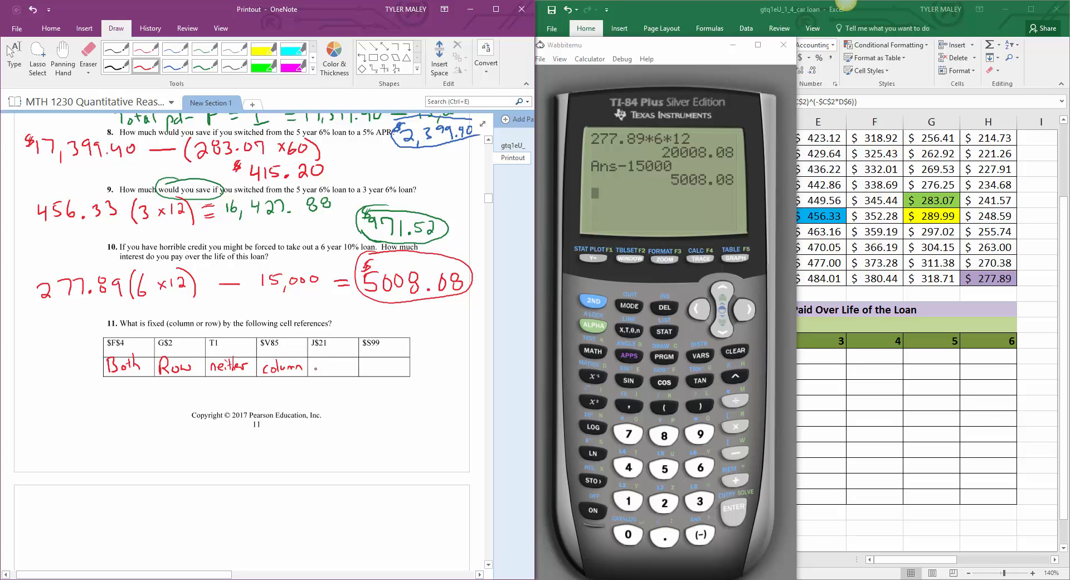
left_click_drag(316, 369, 340, 362)
left_click_drag(375, 364, 381, 368)
mouse_move(383, 360)
left_mouse_down()
mouse_move(384, 369)
mouse_move(409, 364)
left_mouse_up()
left_click(15, 54)
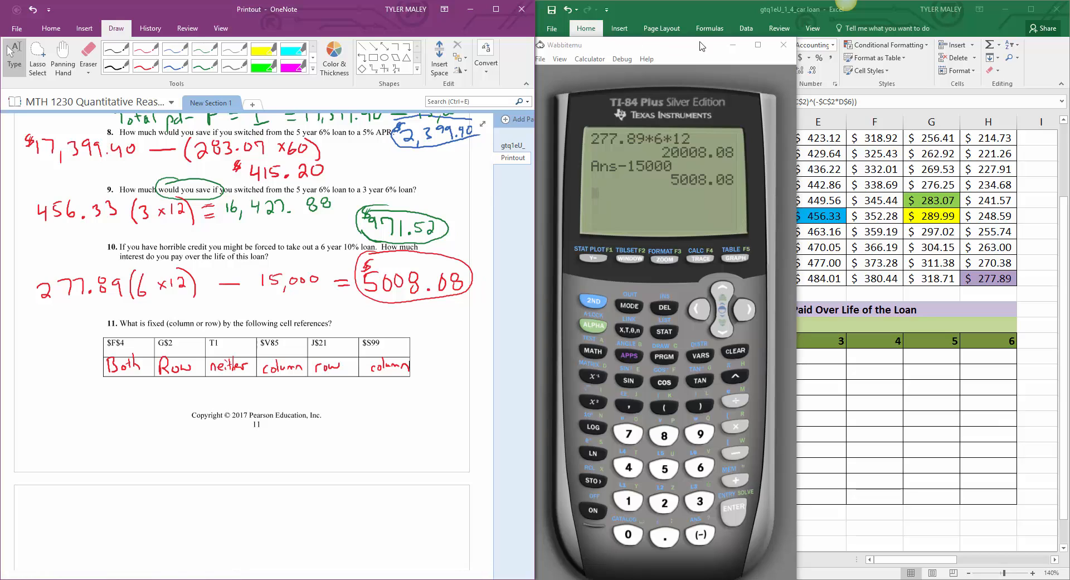
Step: Minimize the calculator and check the printout pages beyond question 11 for further questions
left_click(740, 48)
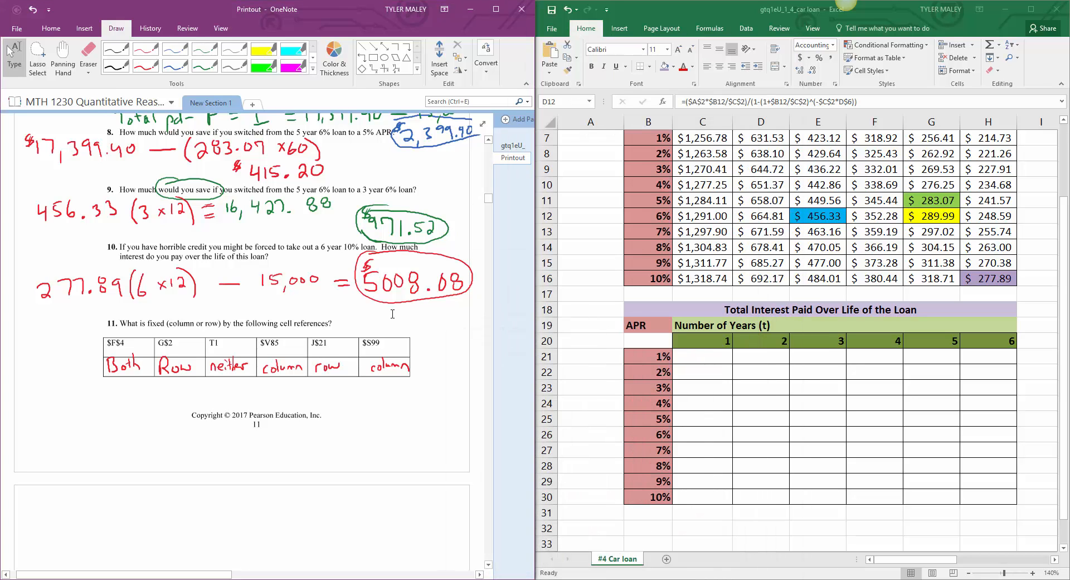
scroll(392, 314, "down", 3)
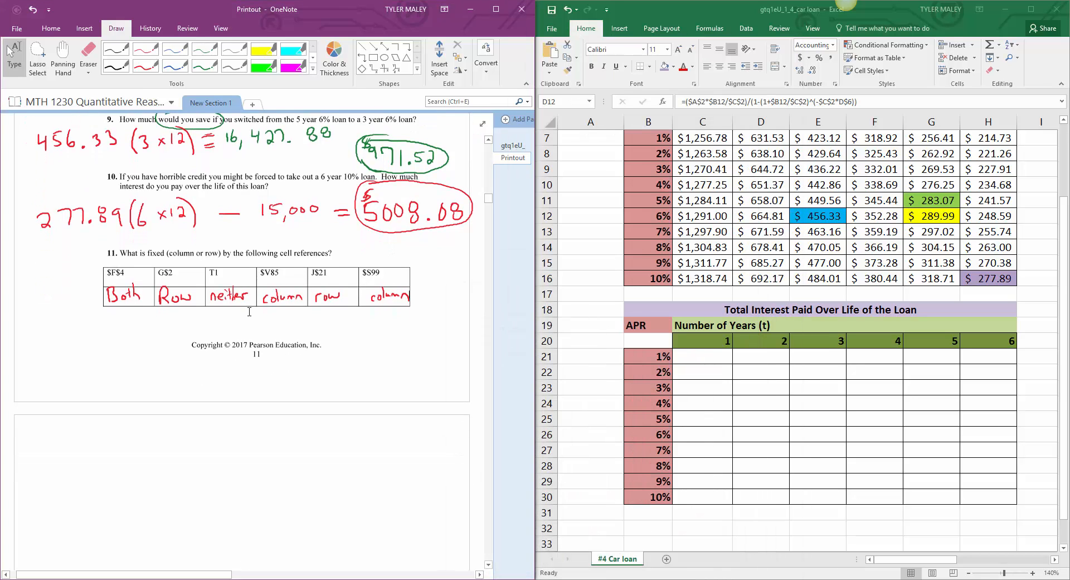
scroll(249, 311, "down", 1)
scroll(250, 311, "down", 1)
scroll(249, 311, "down", 1)
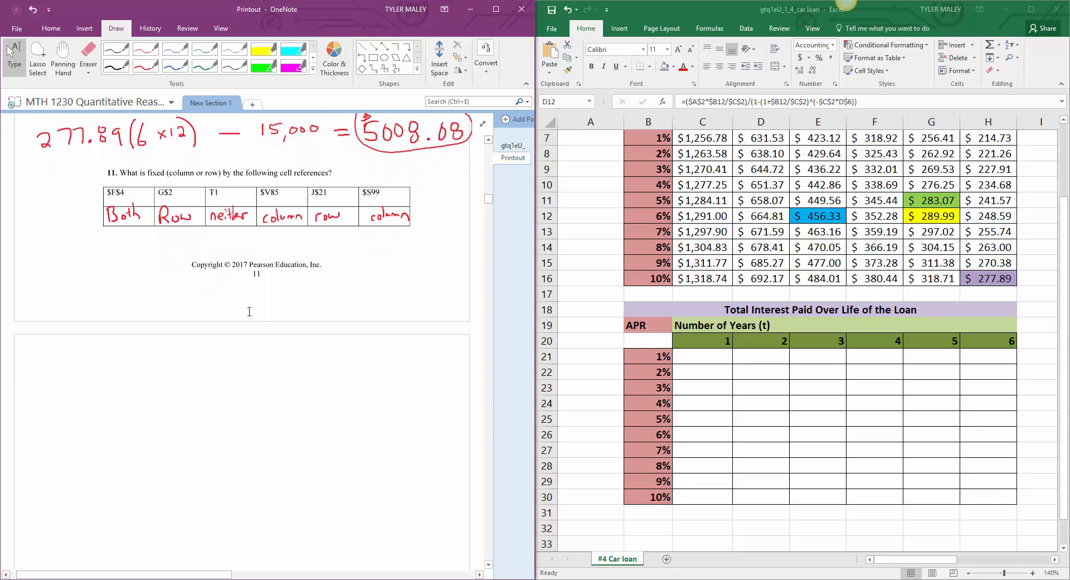
scroll(249, 311, "down", 3)
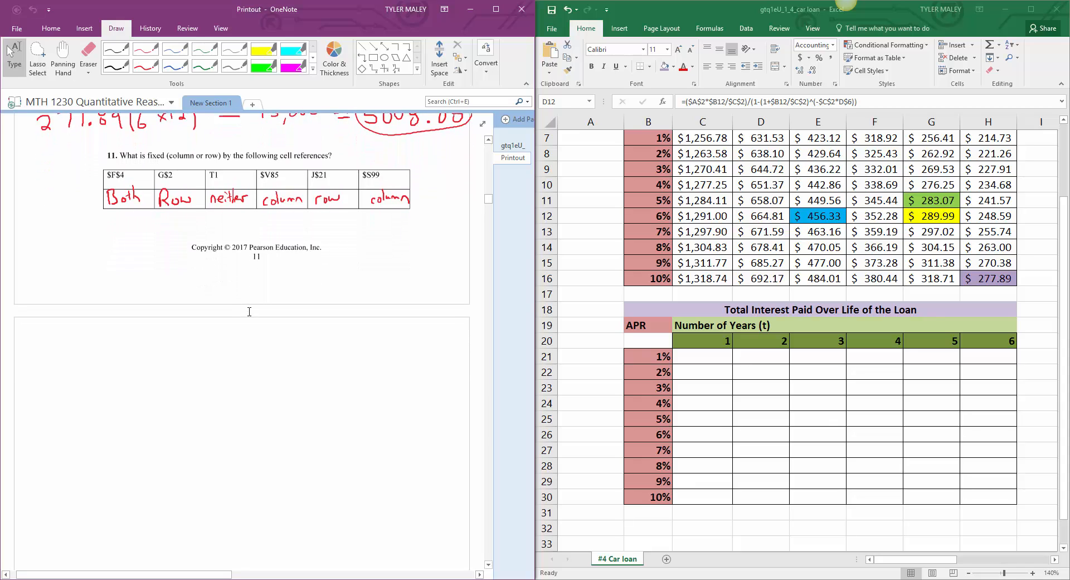
scroll(249, 312, "down", 5)
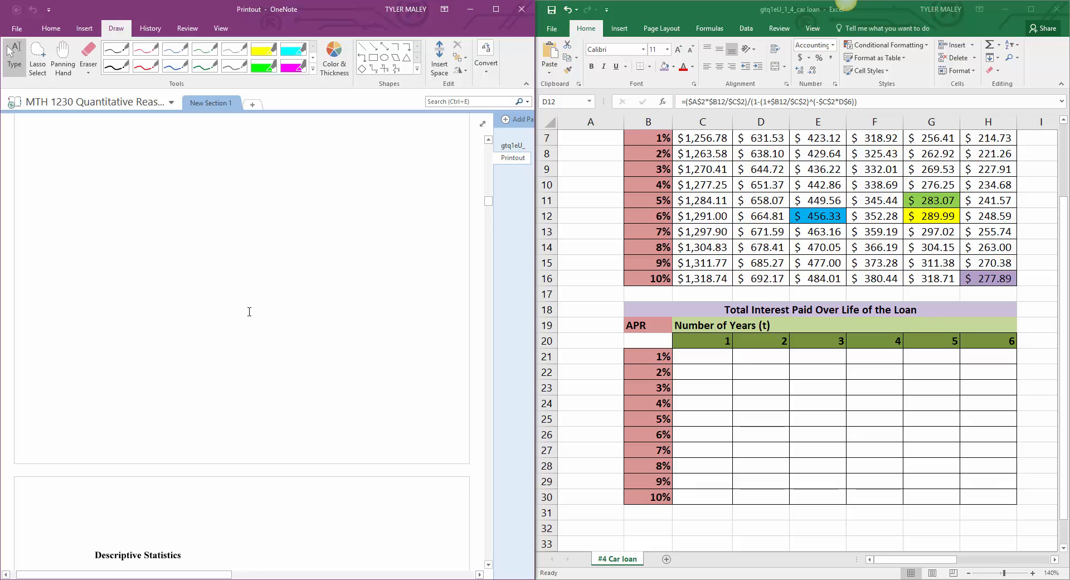
scroll(249, 312, "up", 5)
scroll(249, 312, "up", 10)
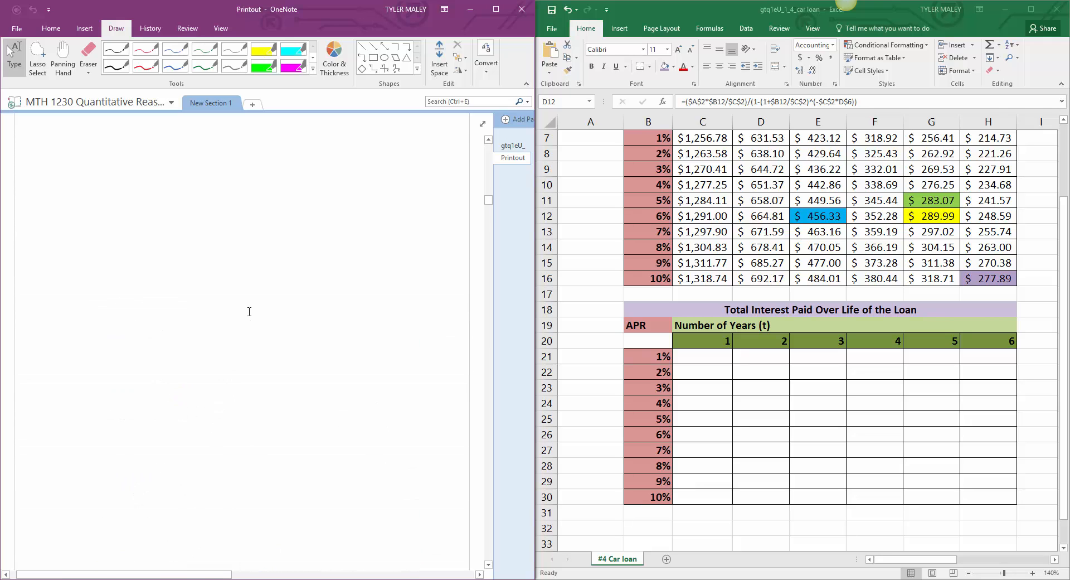
scroll(249, 312, "down", 2)
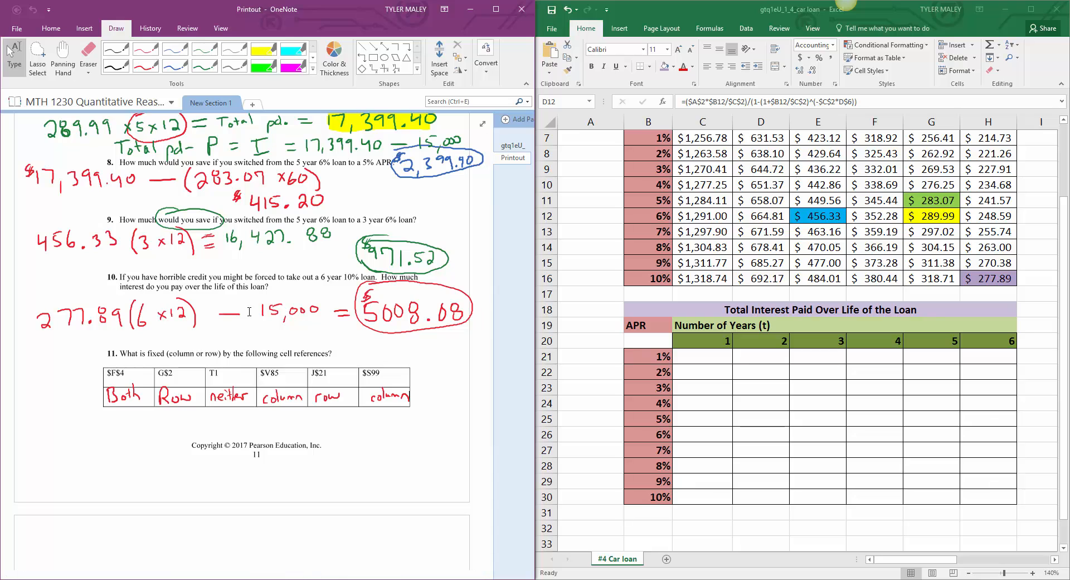
Step: Minimize OneNote and maximize the Excel car loan workbook, showing the sheet from its first row
left_click(471, 13)
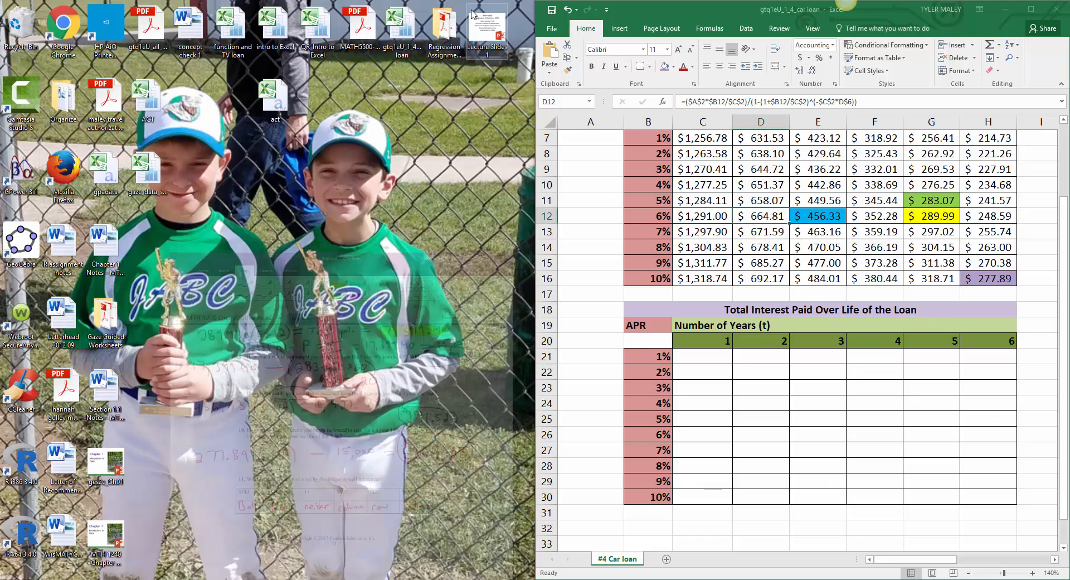
left_click(1027, 12)
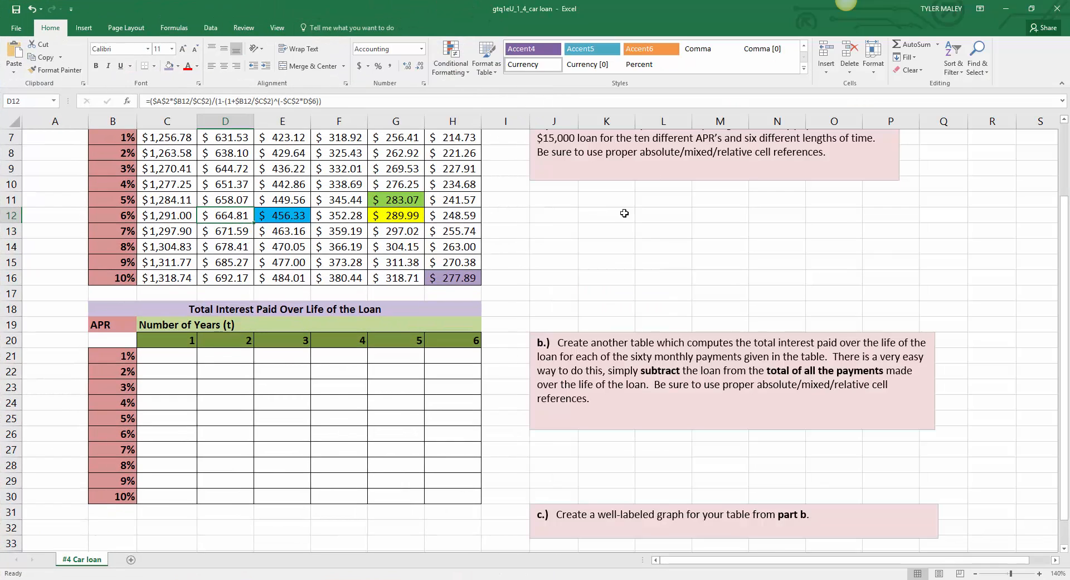
left_click(571, 256)
scroll(632, 284, "up", 2)
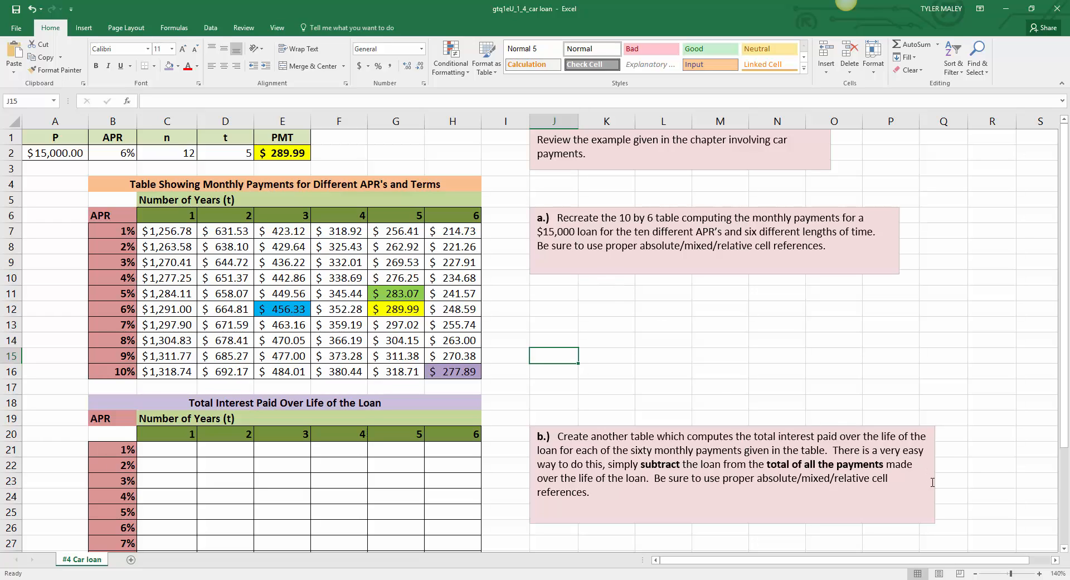
Step: Review the worksheet's two loan tables and the instructions for parts a, b and c
left_click(975, 574)
left_click(975, 574)
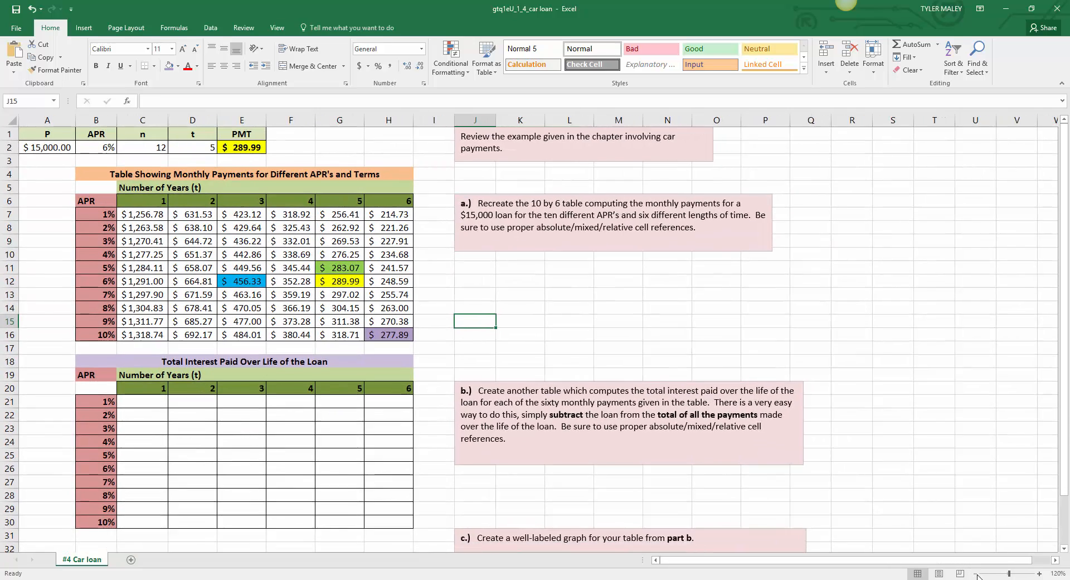
left_click(975, 573)
scroll(566, 359, "down", 2)
scroll(567, 359, "down", 2)
scroll(567, 359, "up", 4)
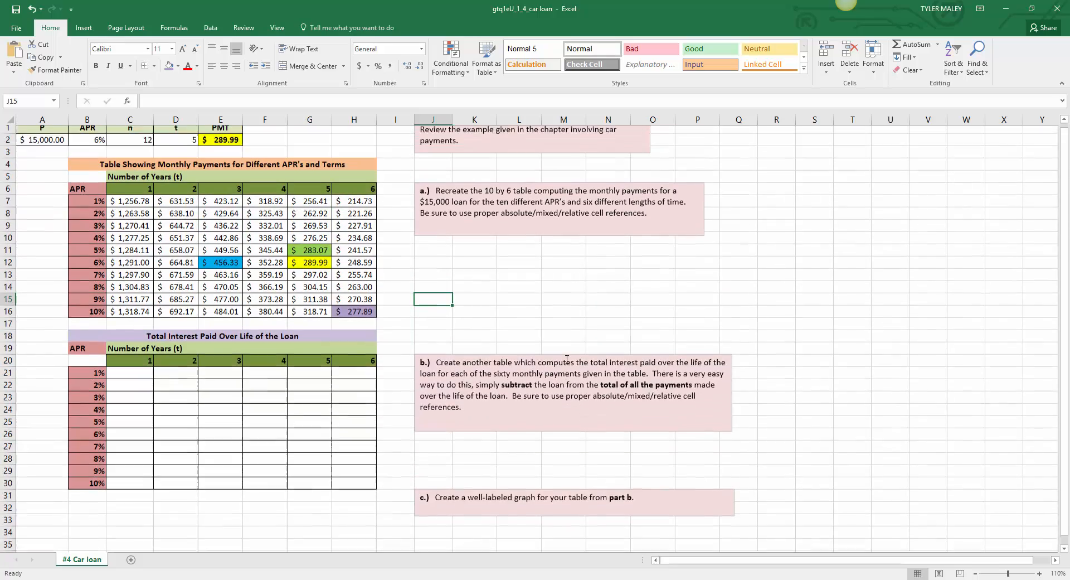
left_click(532, 301)
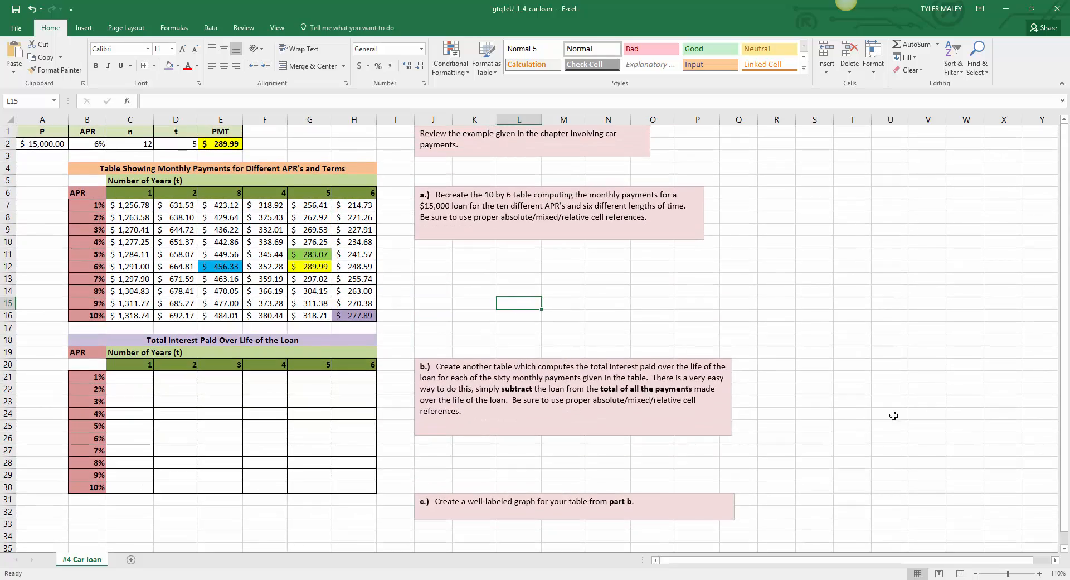
left_click(1039, 574)
left_click(1040, 573)
left_click(1039, 574)
left_click(769, 341)
scroll(758, 312, "up", 1)
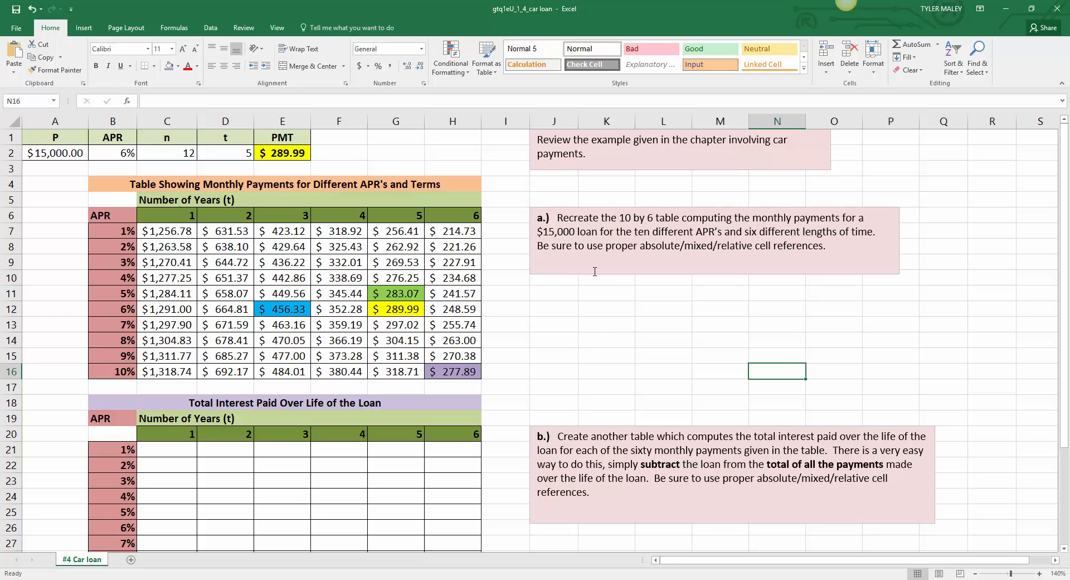
left_click(599, 325)
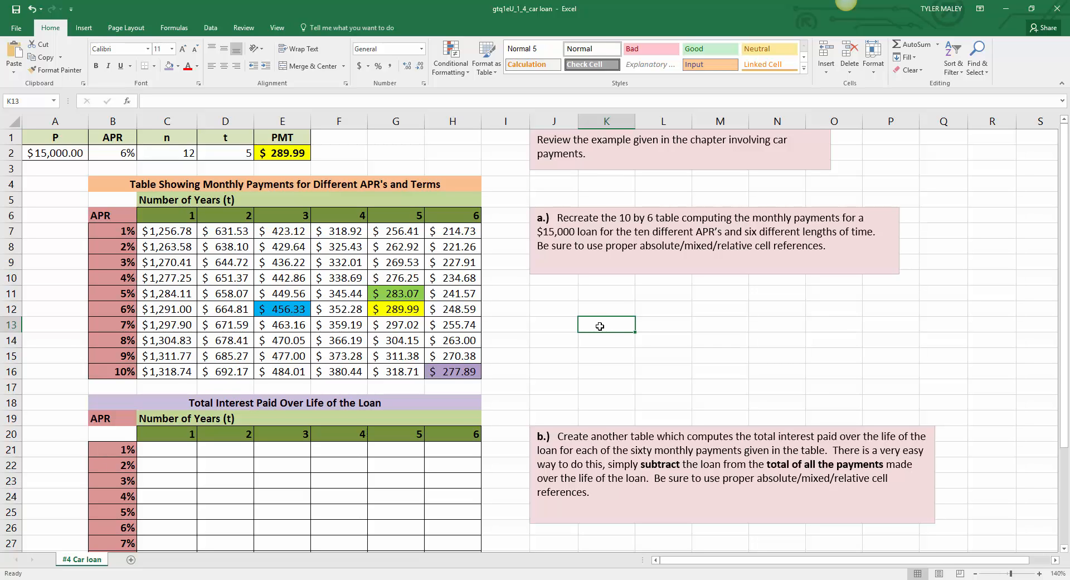
Step: Begin the total interest formula in C21 by multiplying payment C7 by 12 and by the years in C6
scroll(600, 325, "down", 2)
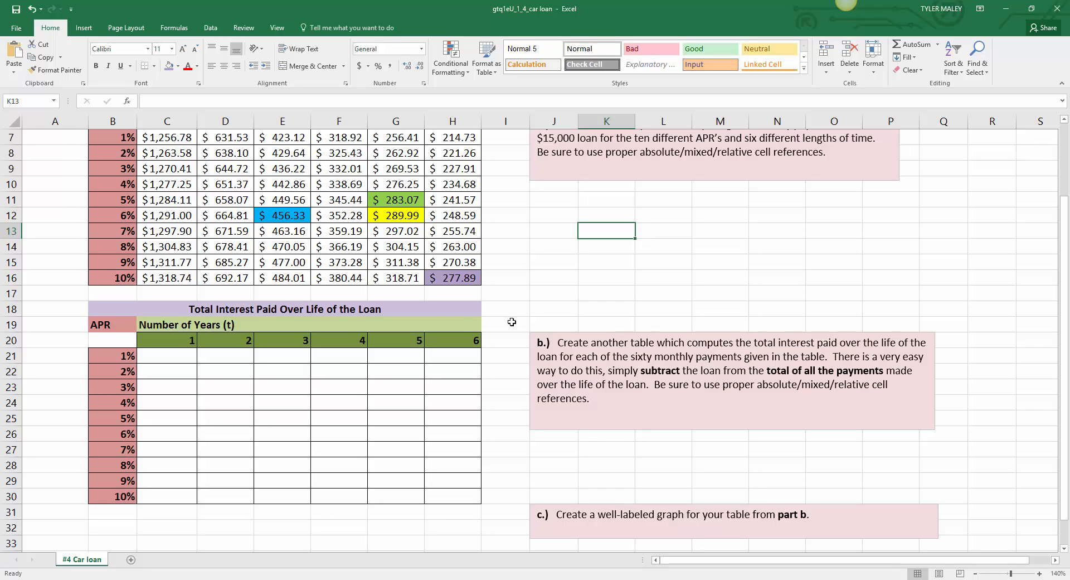
left_click(163, 355)
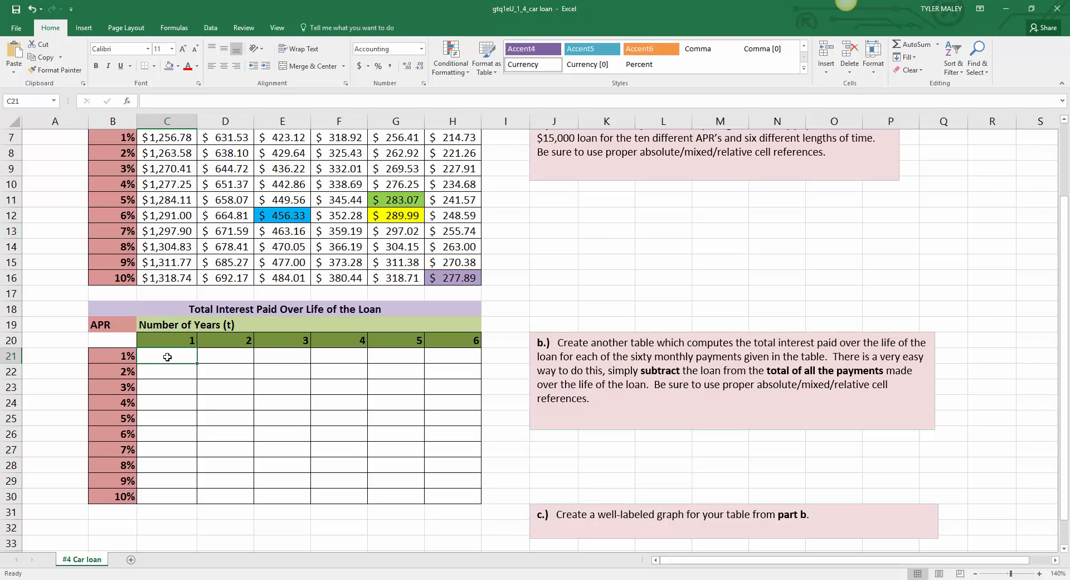
scroll(166, 357, "up", 1)
scroll(167, 356, "down", 1)
type("=")
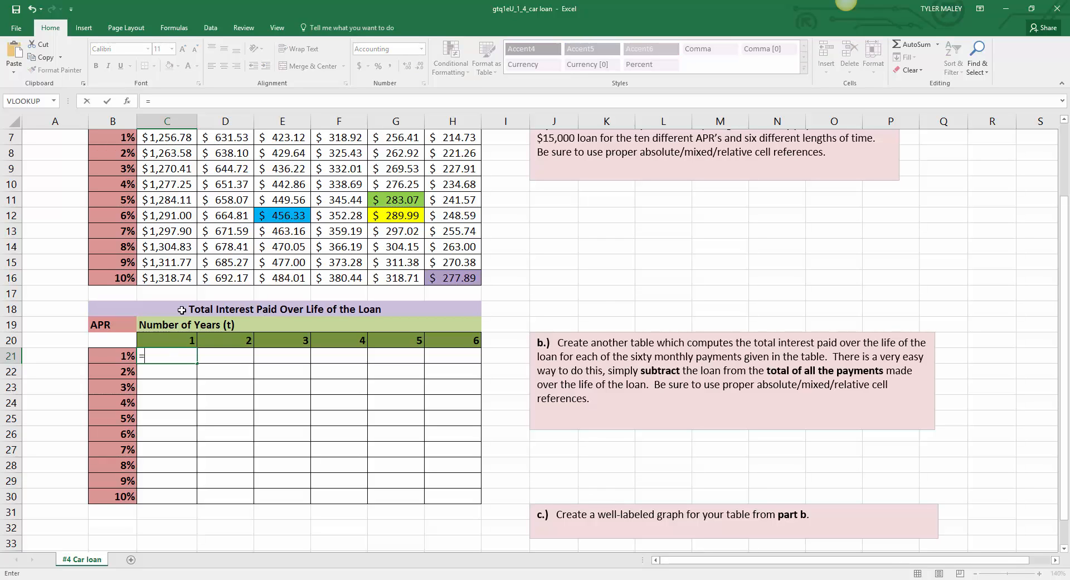
left_click(175, 139)
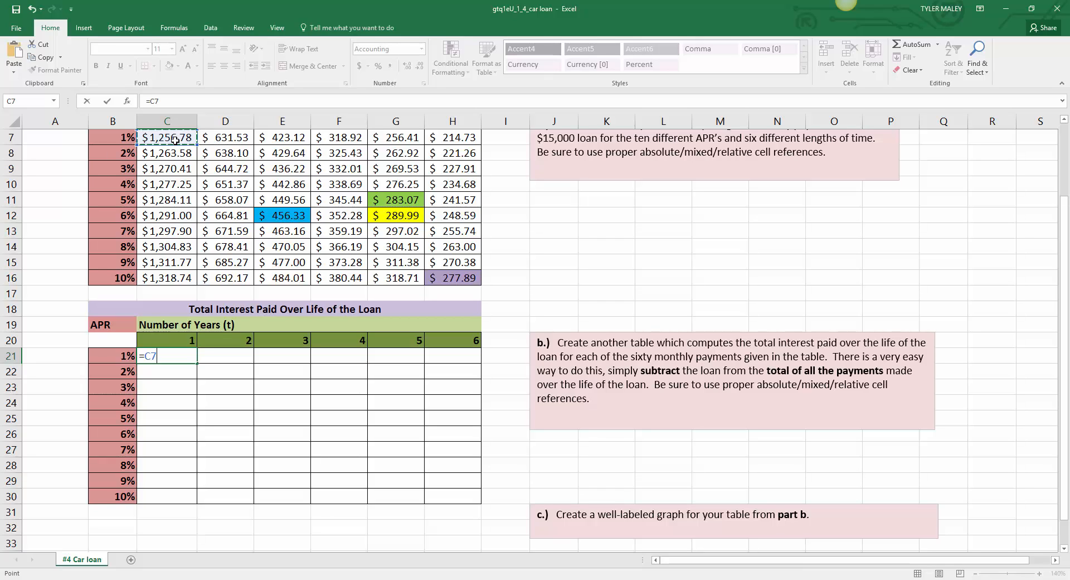
type("*12")
type("*")
scroll(175, 141, "up", 1)
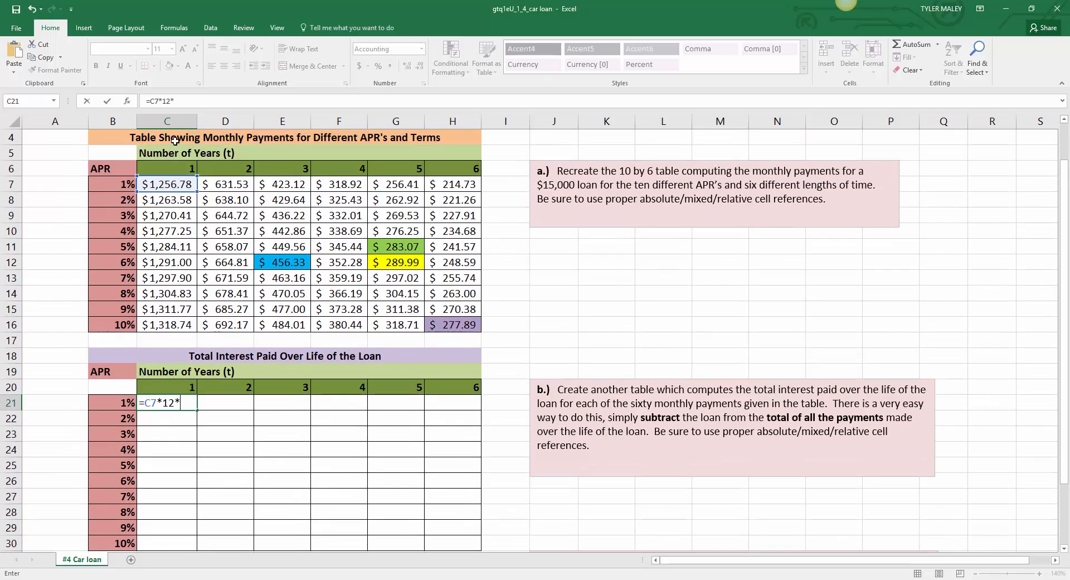
left_click(173, 171)
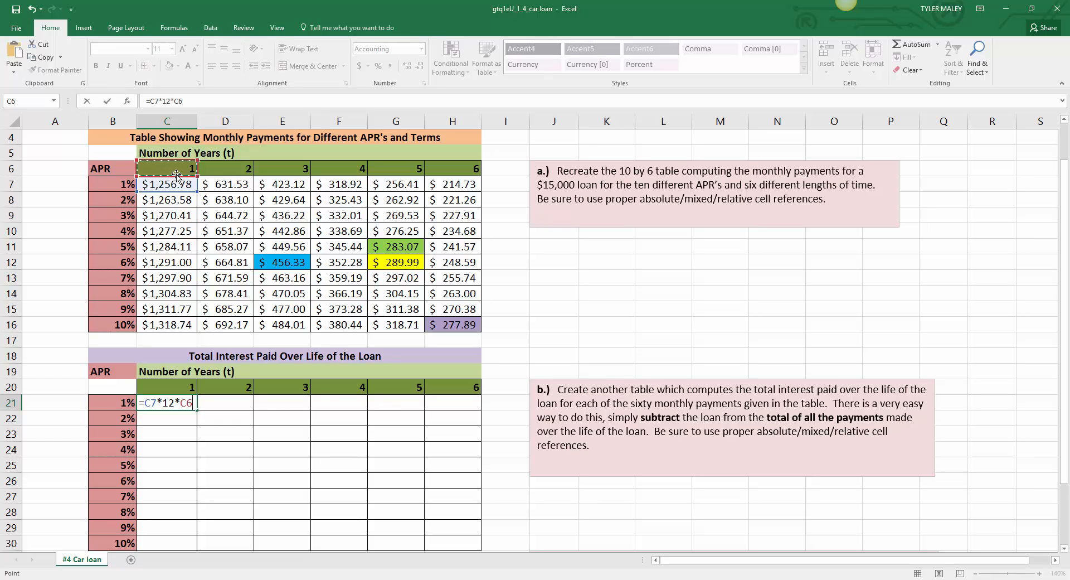
Step: Fix the row of the C6 reference as C$6, subtract the loan amount $A$2 and enter the C21 formula
left_click(189, 403)
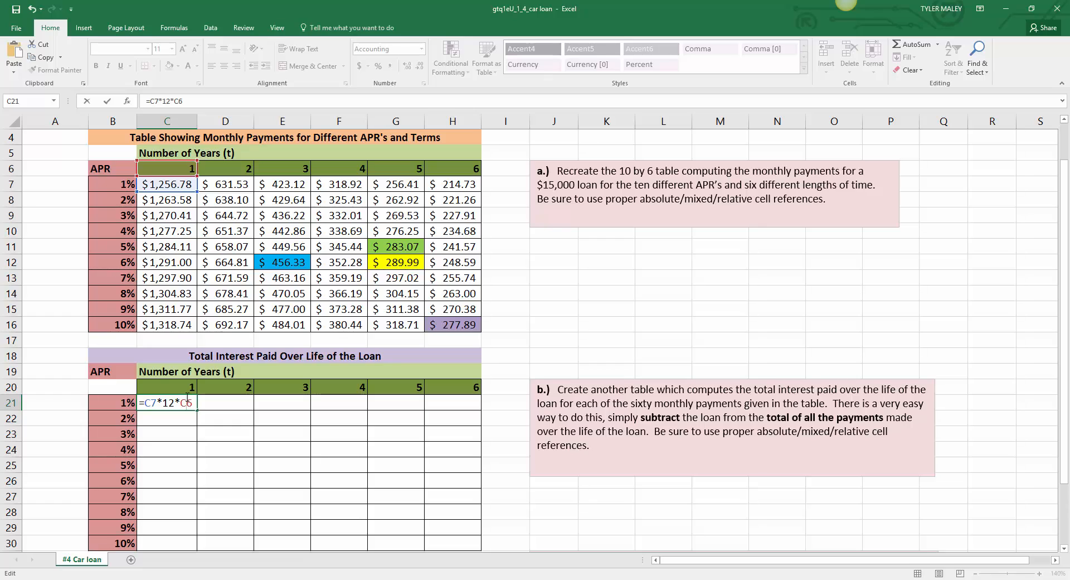
type("$6-")
type("$a$2")
scroll(199, 403, "up", 1)
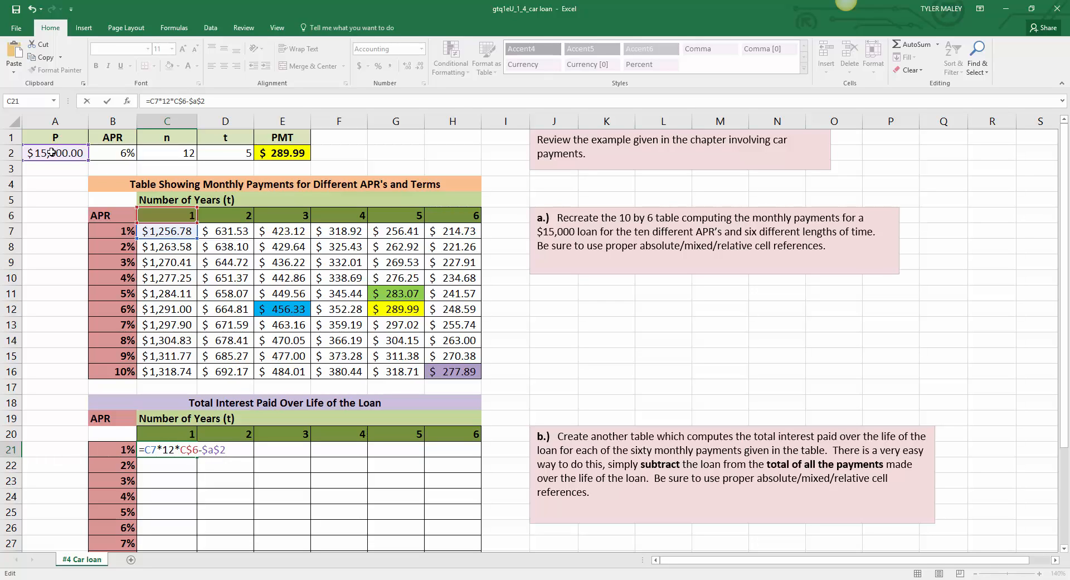
key("Return")
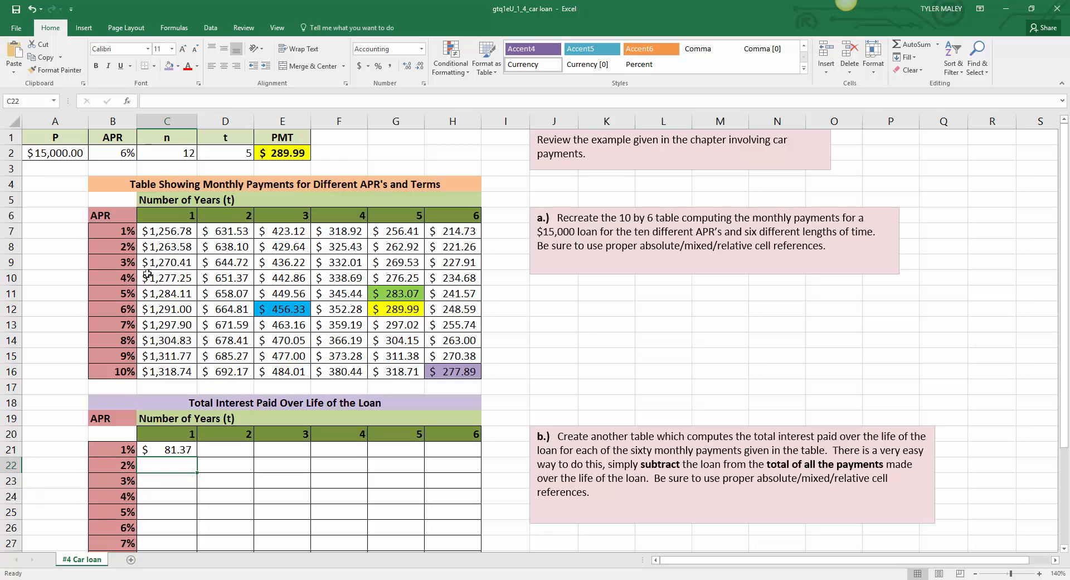
Step: Copy the C21 formula through the whole total interest table, C21:H30
left_click(158, 447)
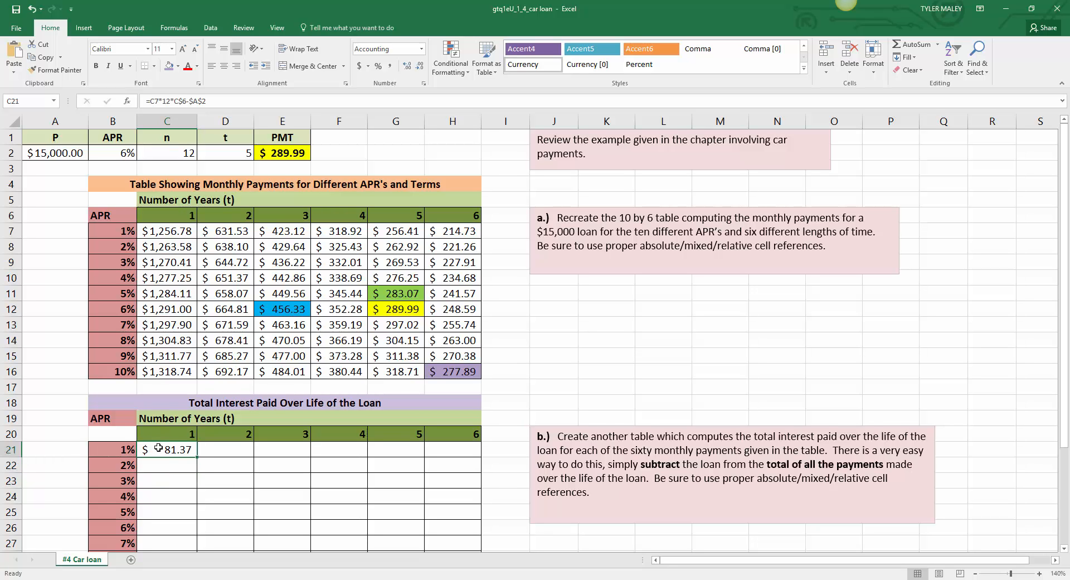
scroll(158, 448, "down", 1)
scroll(156, 443, "down", 2)
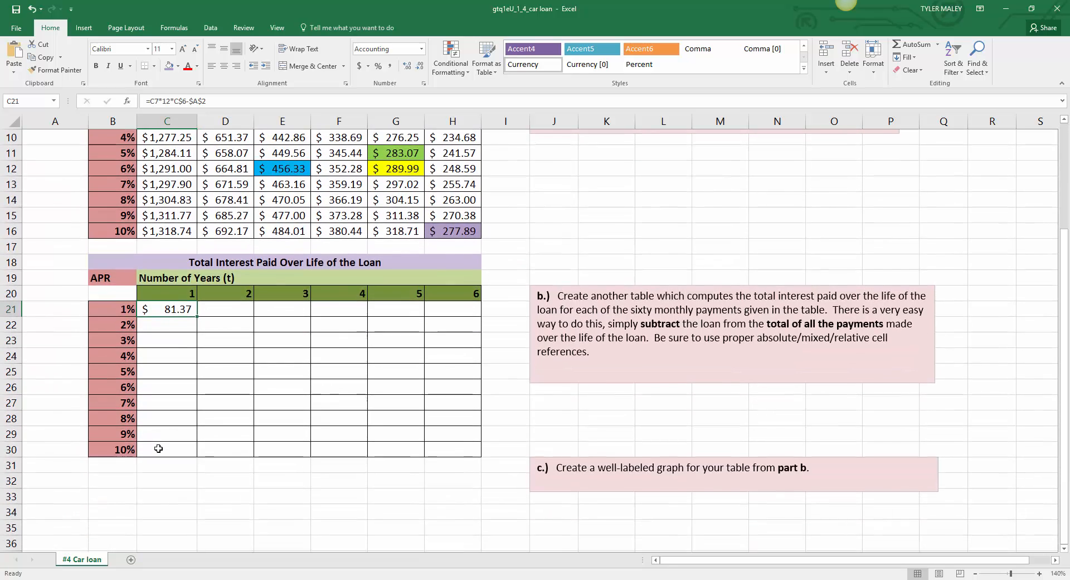
scroll(178, 391, "up", 1)
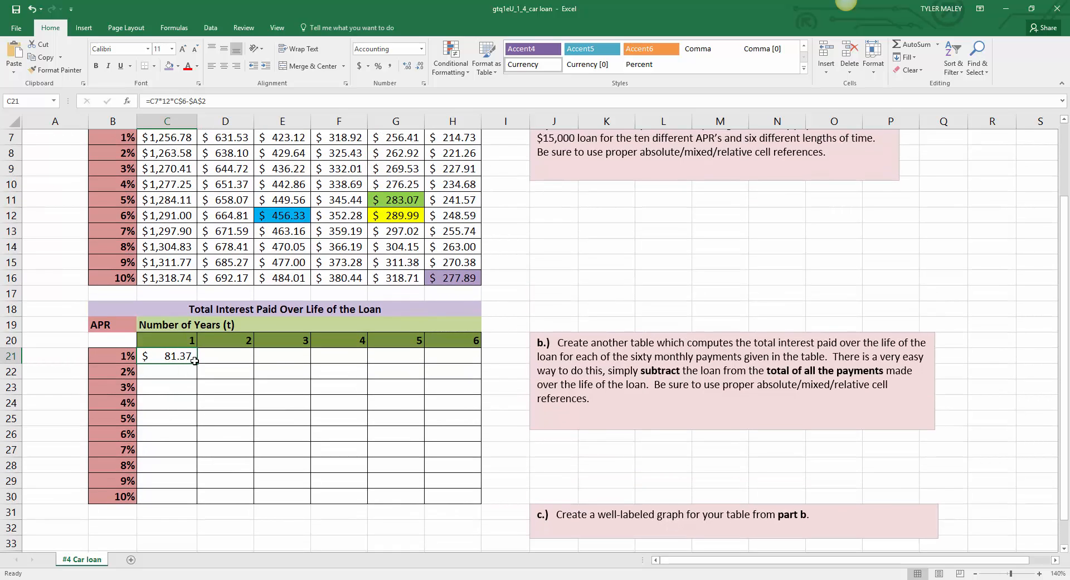
left_click_drag(195, 360, 476, 503)
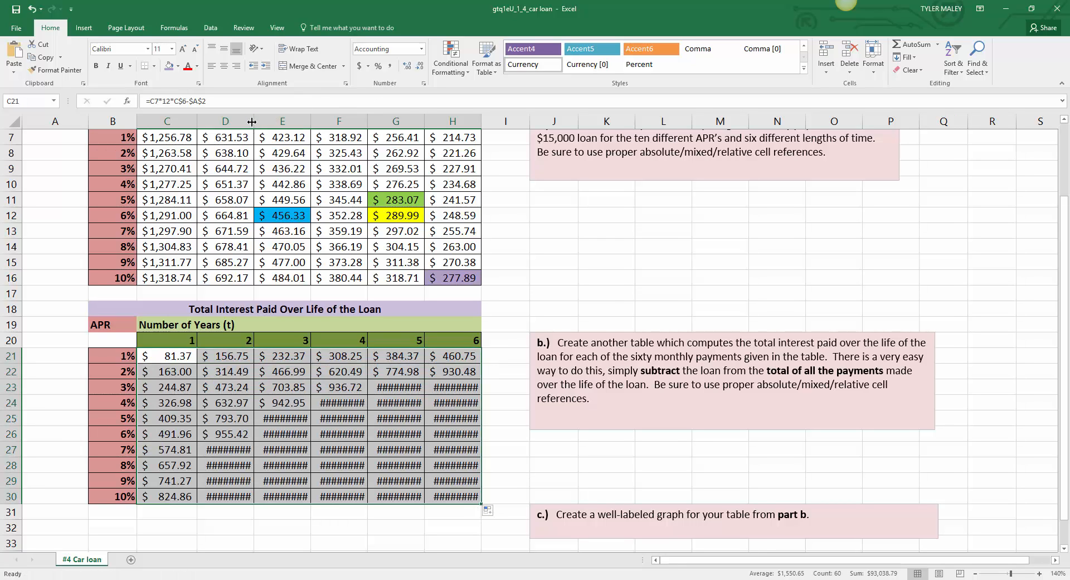
Step: Auto-fit the widths of columns D through H so every total interest amount fits its cell
double_click(252, 121)
double_click(314, 122)
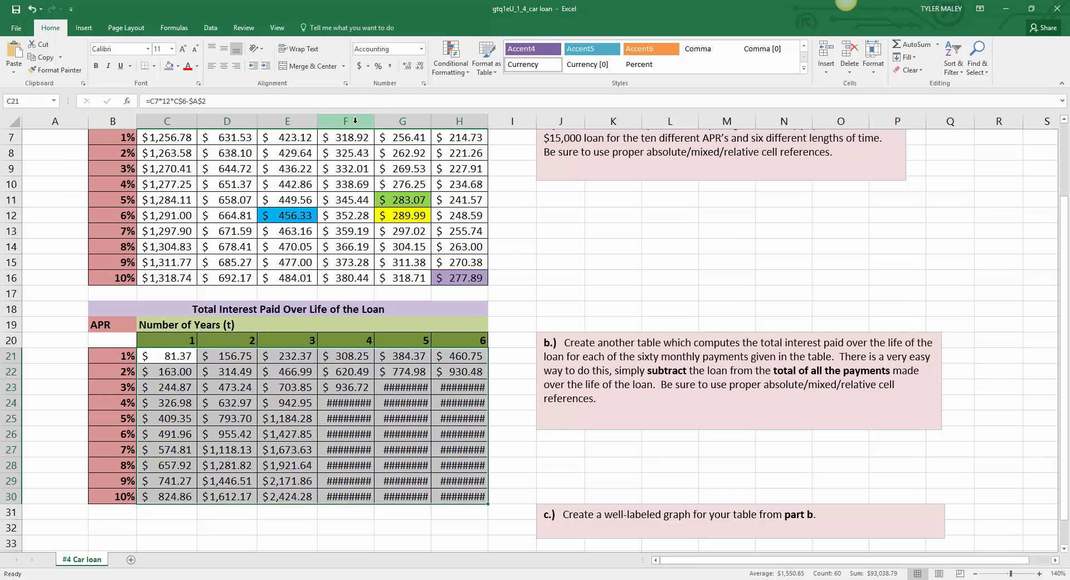
double_click(374, 121)
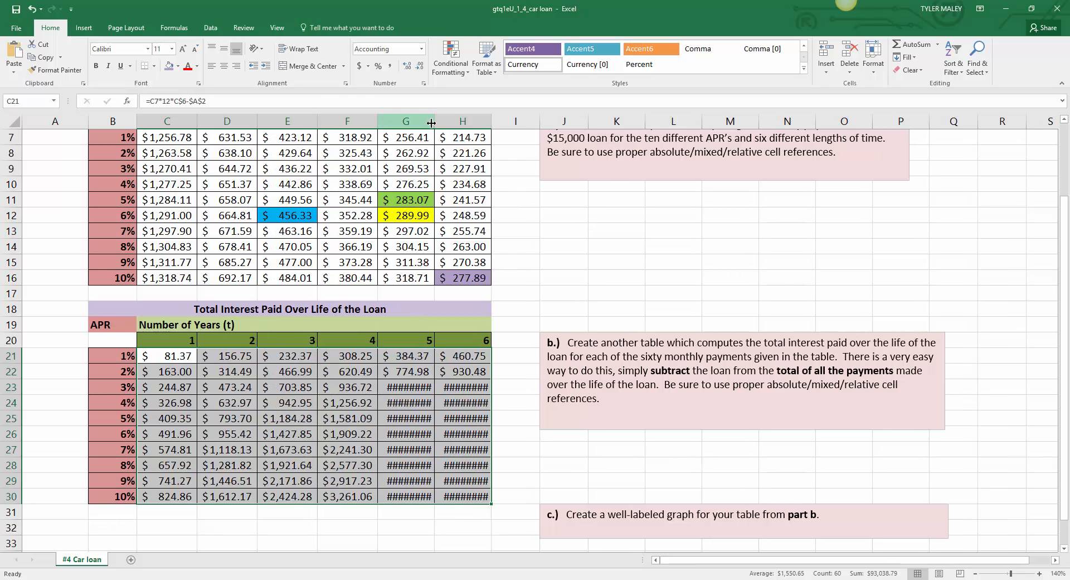
double_click(433, 122)
double_click(495, 121)
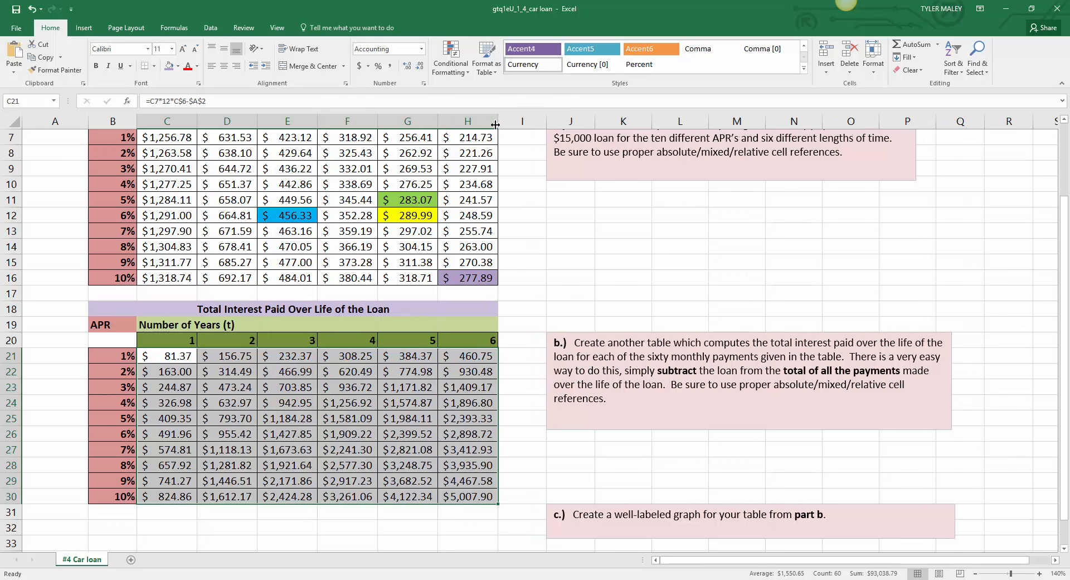
left_click(527, 334)
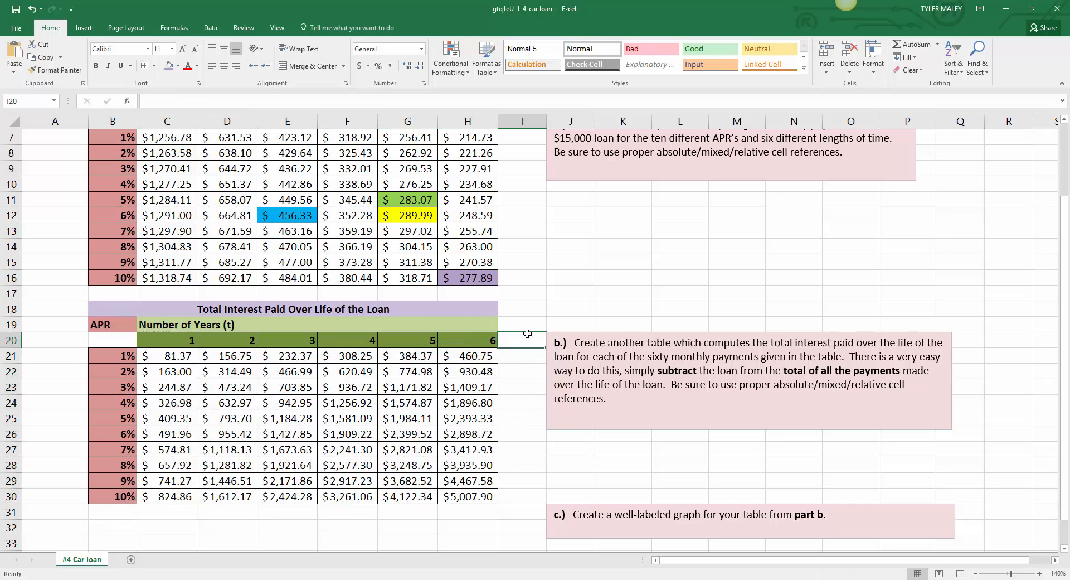
Step: Dock the Excel workbook on half of the screen and bring up the OneNote printout beside it
scroll(527, 333, "up", 2)
scroll(527, 333, "down", 1)
scroll(527, 333, "down", 1)
left_click_drag(392, 8, 1069, 187)
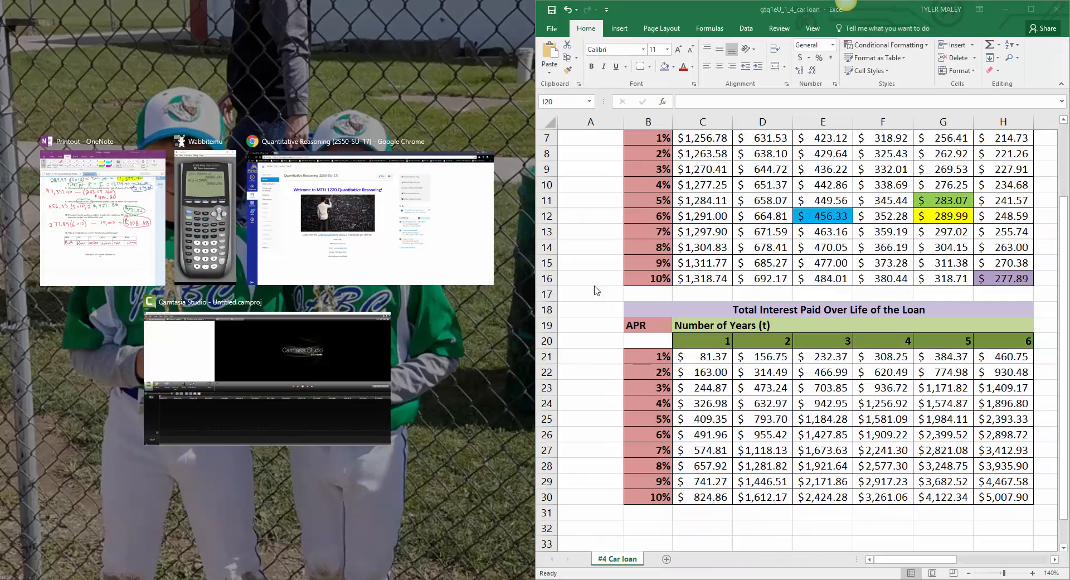
left_click(577, 358)
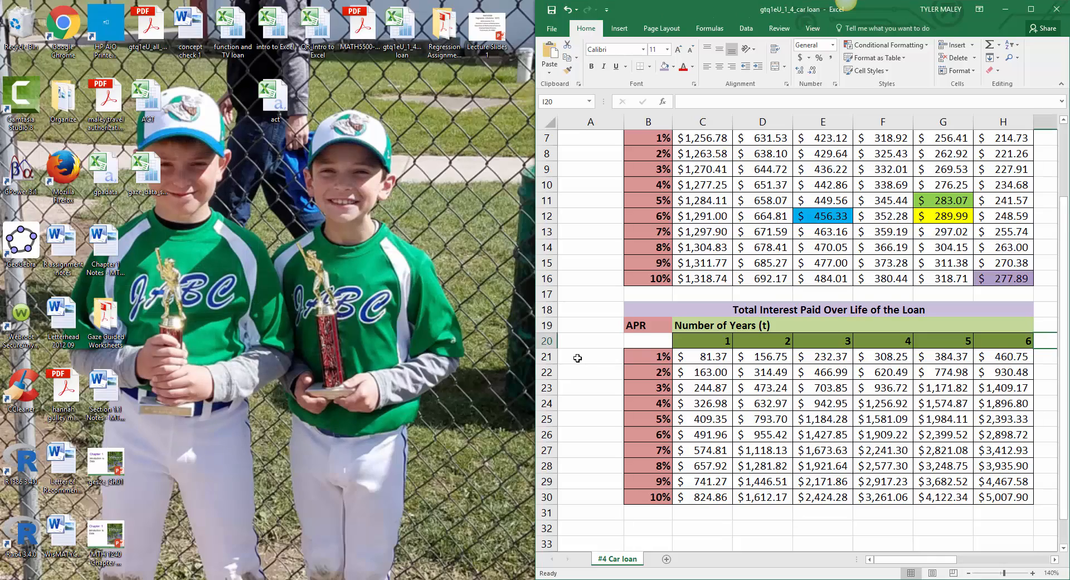
scroll(577, 358, "down", 2)
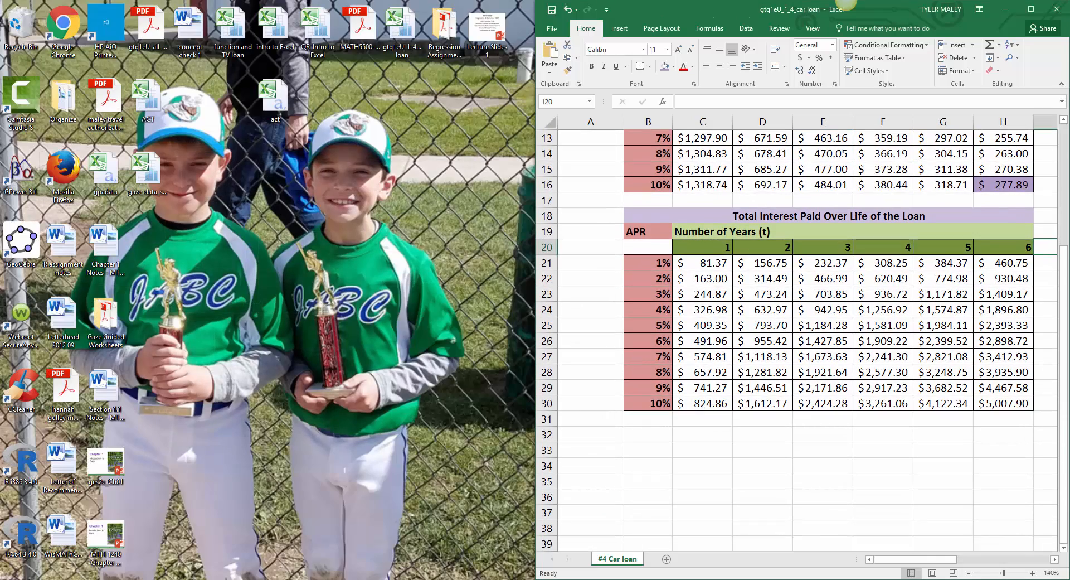
left_click(318, 579)
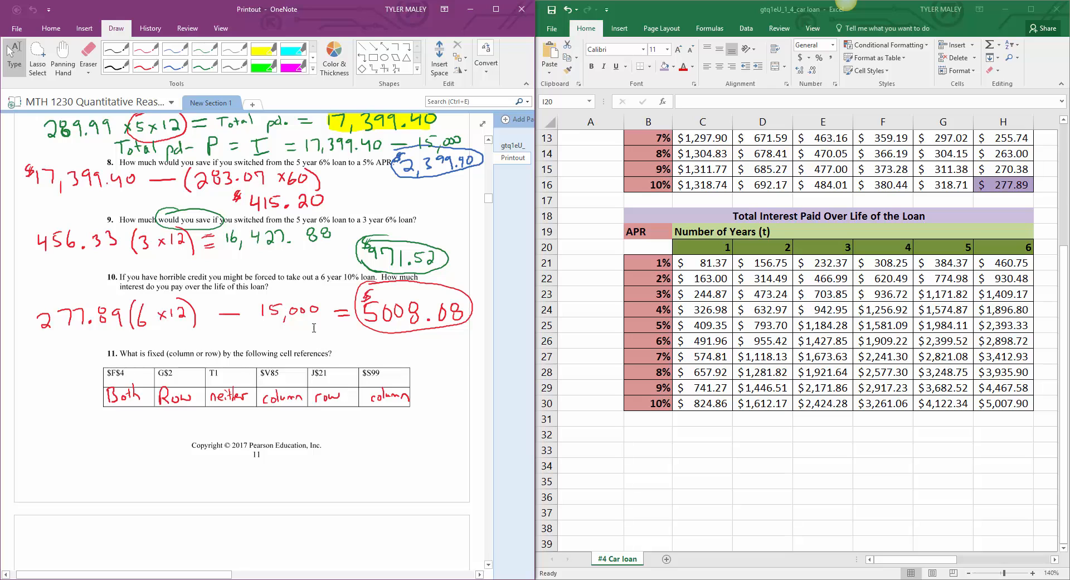
Step: Review OneNote questions 7 to 10, then fill G26, the 5-year 6% total interest, with yellow
scroll(310, 317, "up", 2)
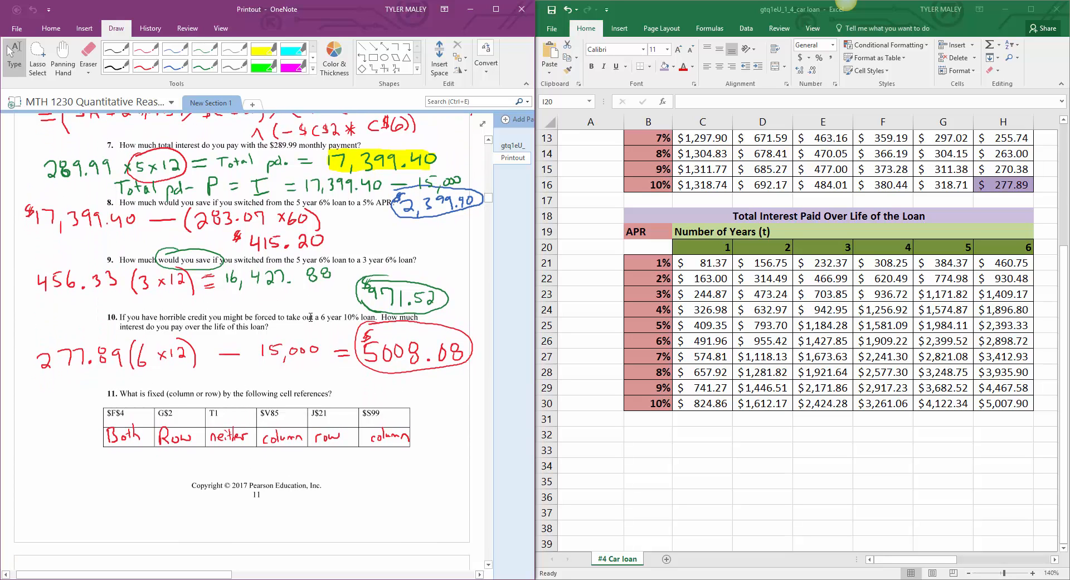
scroll(310, 317, "down", 4)
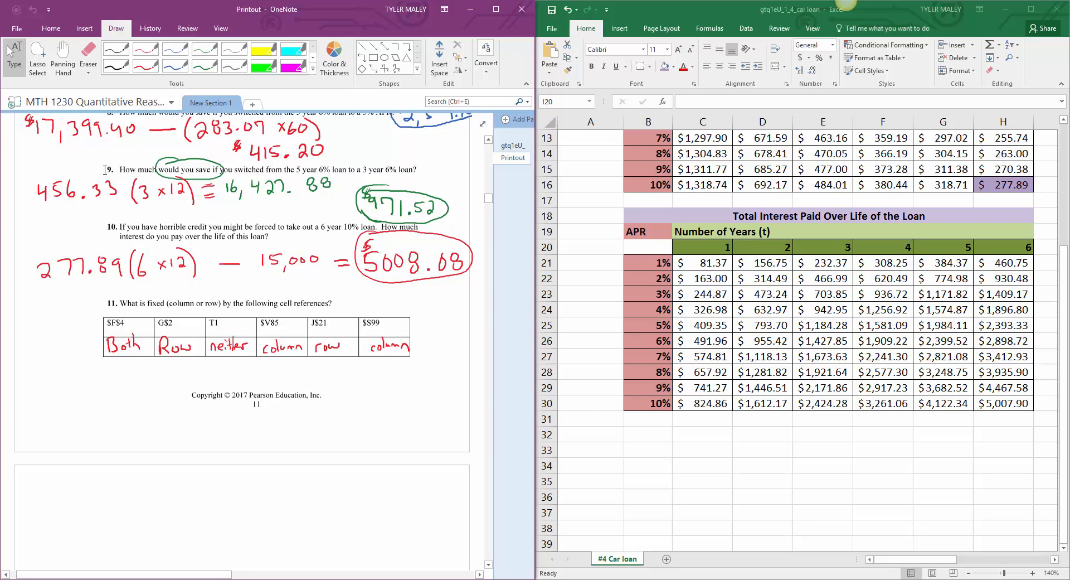
scroll(256, 204, "up", 3)
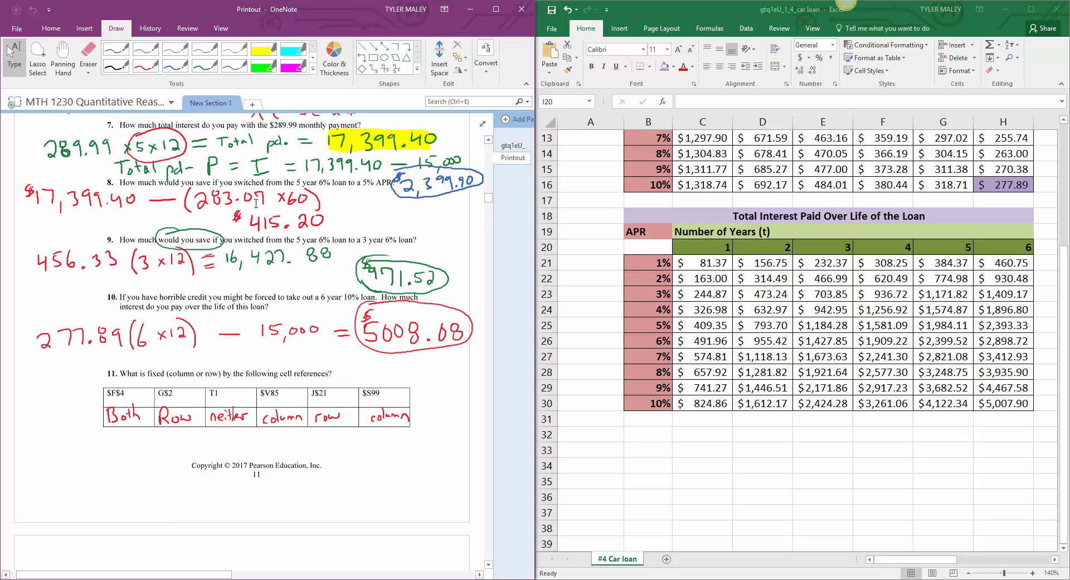
scroll(249, 203, "up", 1)
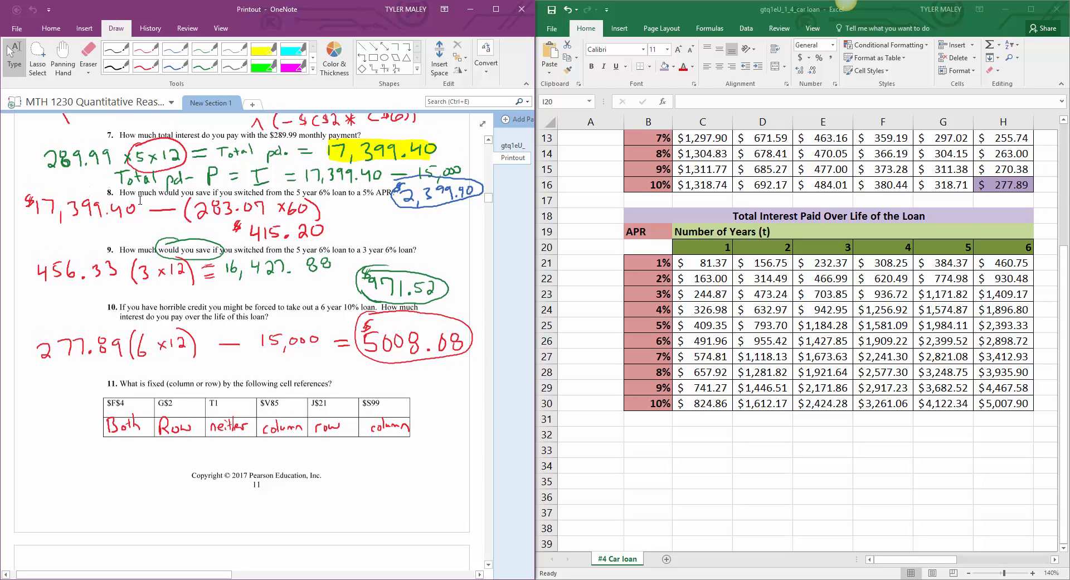
scroll(138, 200, "up", 1)
scroll(139, 199, "down", 1)
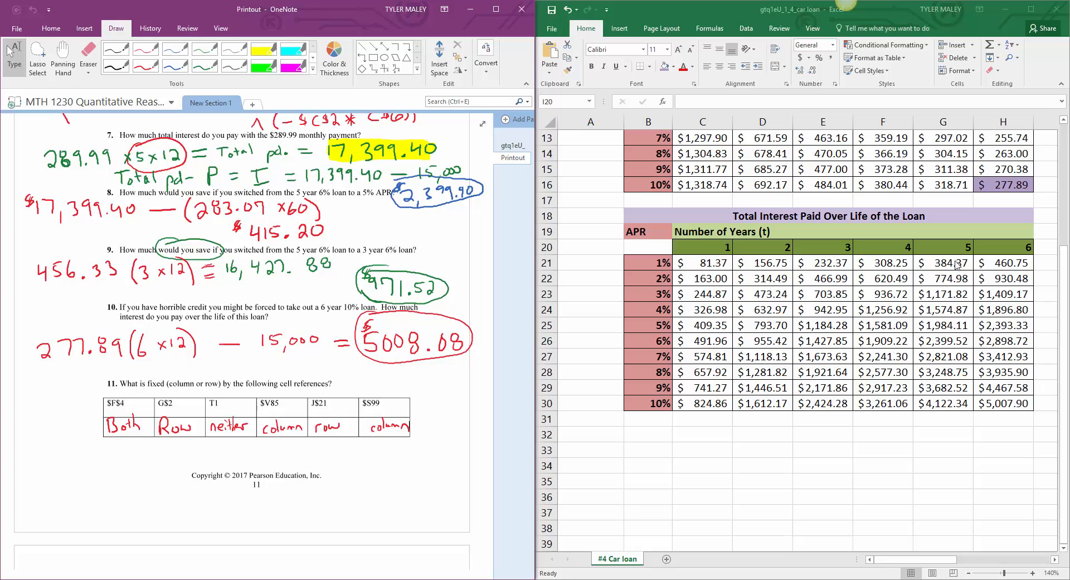
left_click(929, 342)
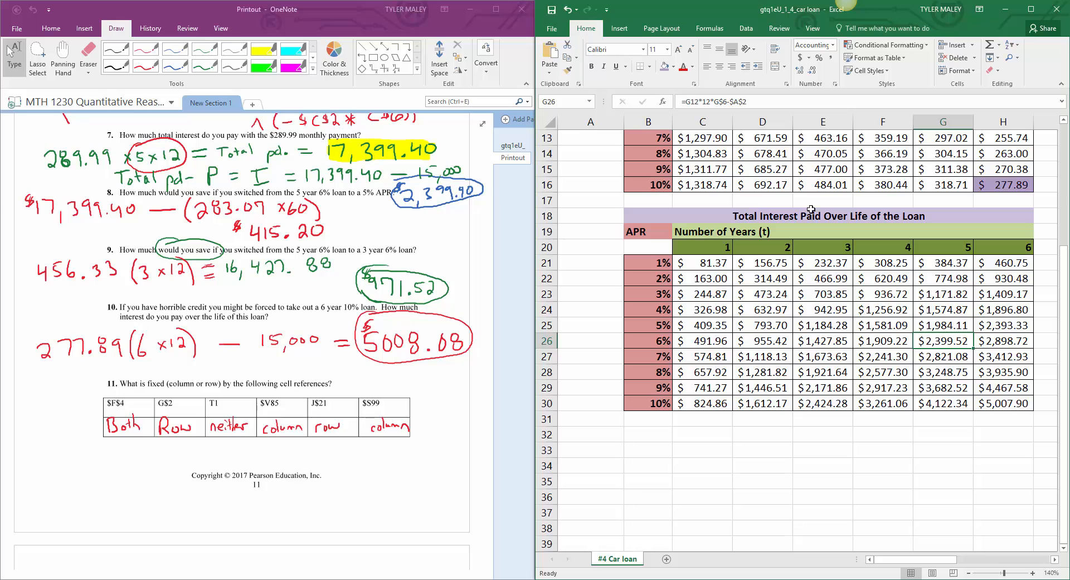
left_click(673, 66)
left_click(694, 156)
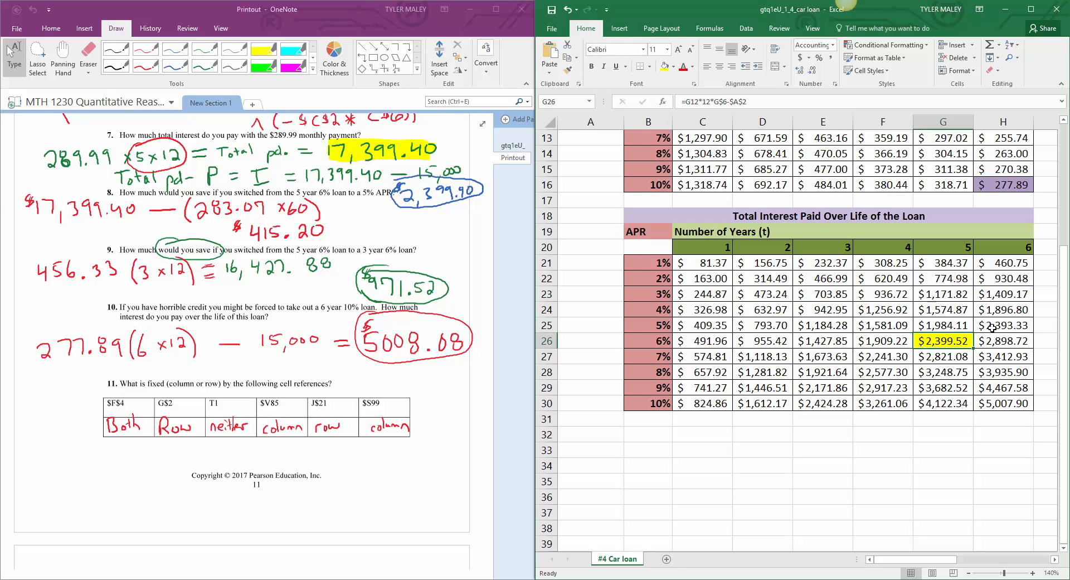
Step: Fill G25, the total interest for the 5-year 5% loan, with light blue
left_click(959, 329)
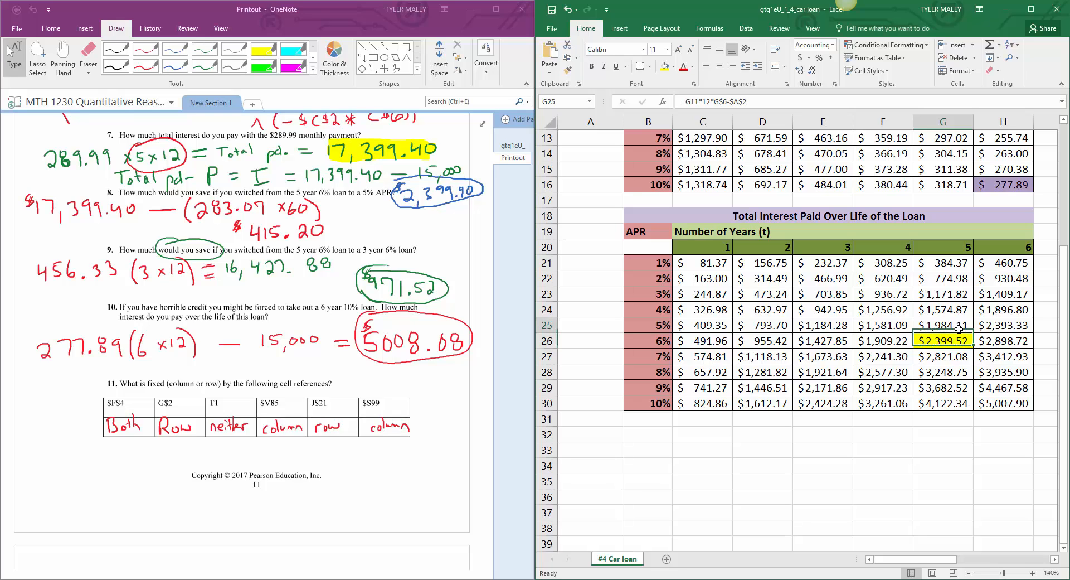
left_click(673, 67)
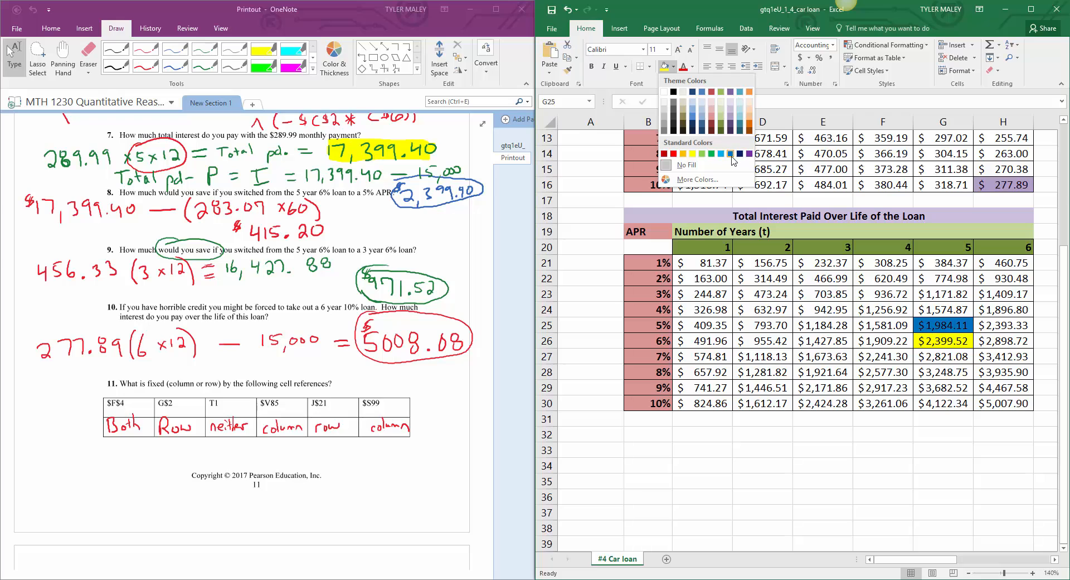
left_click(720, 155)
Step: Enter the label #8 in cell C33 below the total interest table
left_click(712, 449)
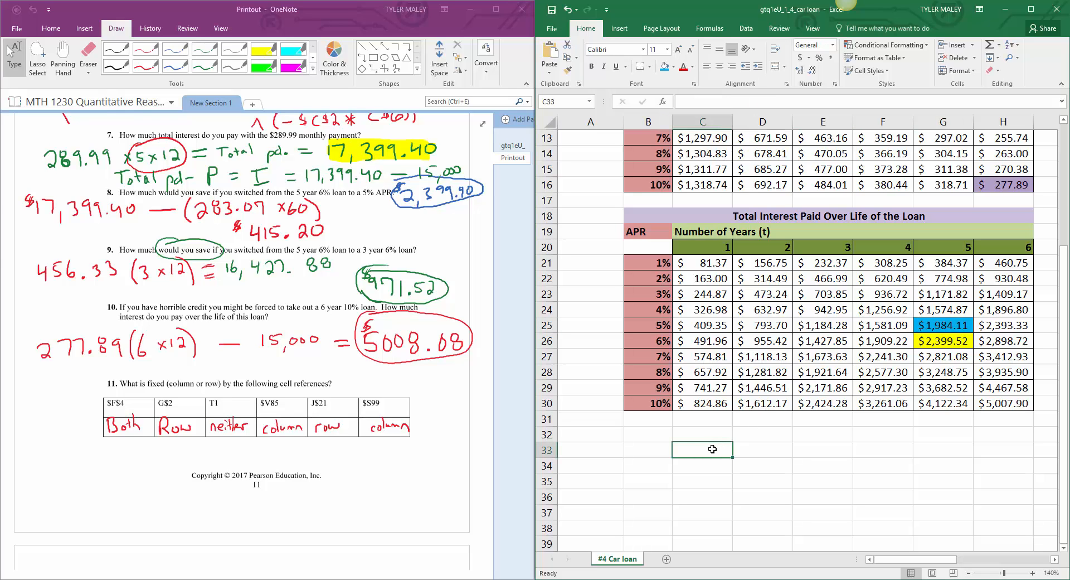
type("cOMP")
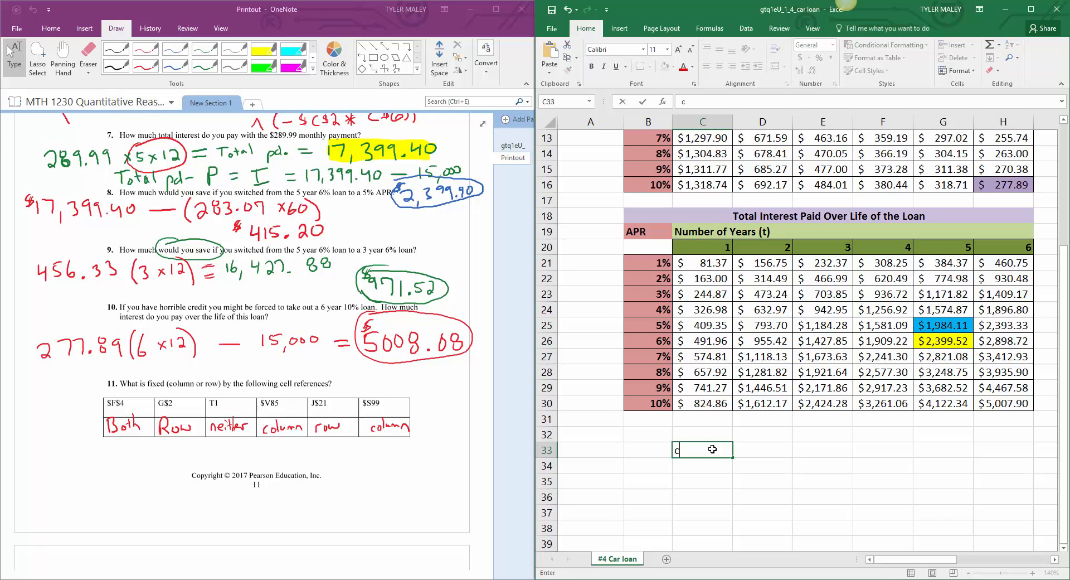
key("BackSpace")
key("BackSpace")
key("BackSpace")
key("BackSpace")
type("#8")
key("Tab")
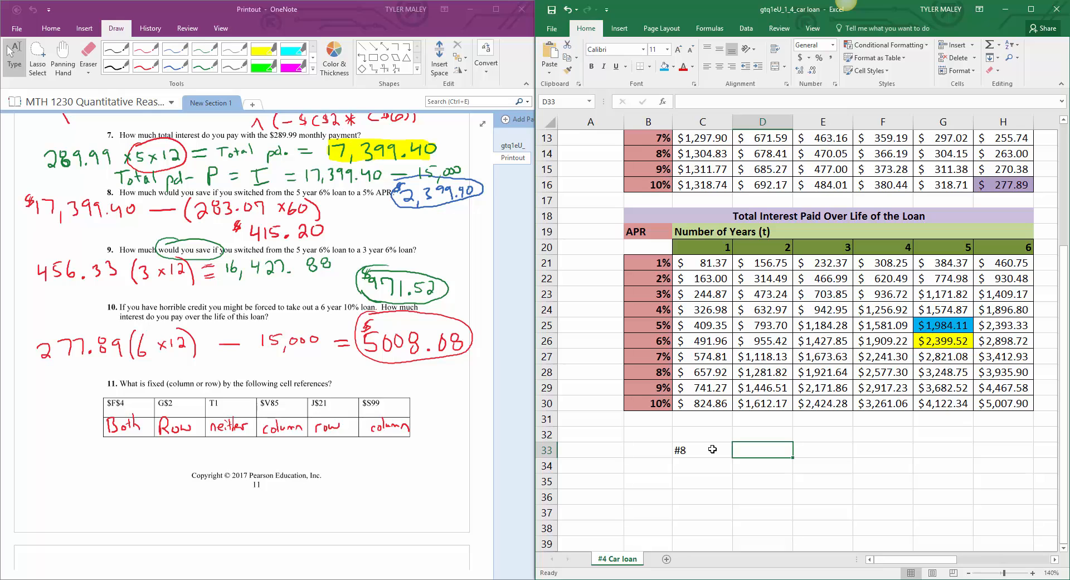
Step: Calculate the question 8 savings in D33 with the formula =G26-G25
type("=")
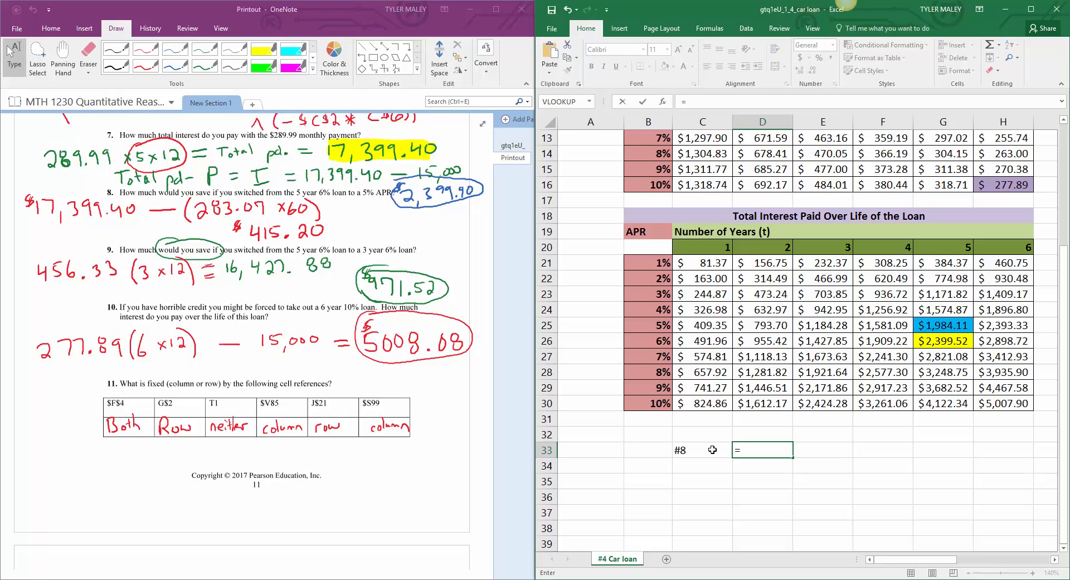
left_click(930, 343)
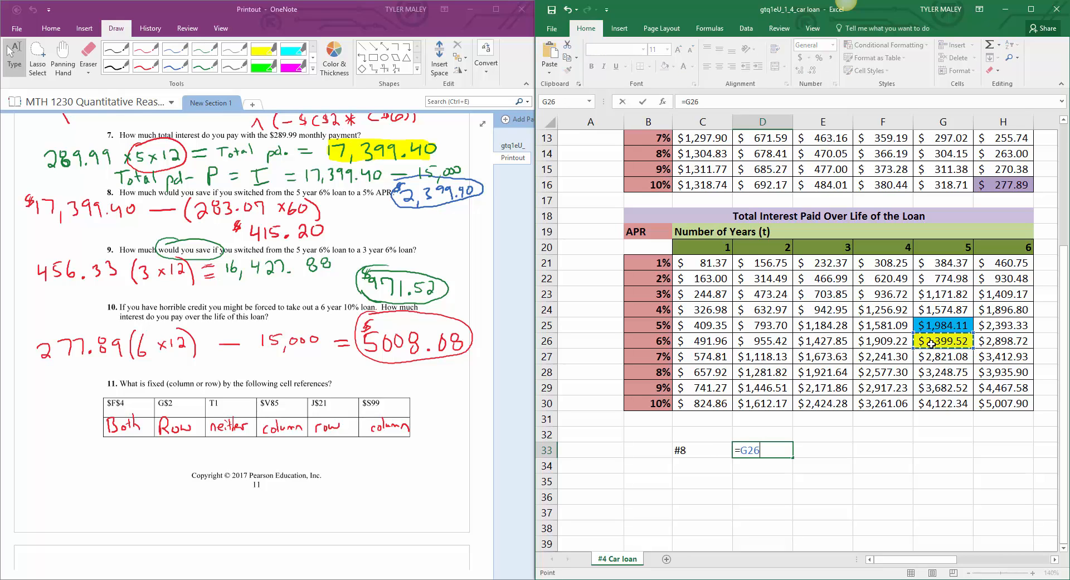
type("-")
left_click(952, 329)
key("Return")
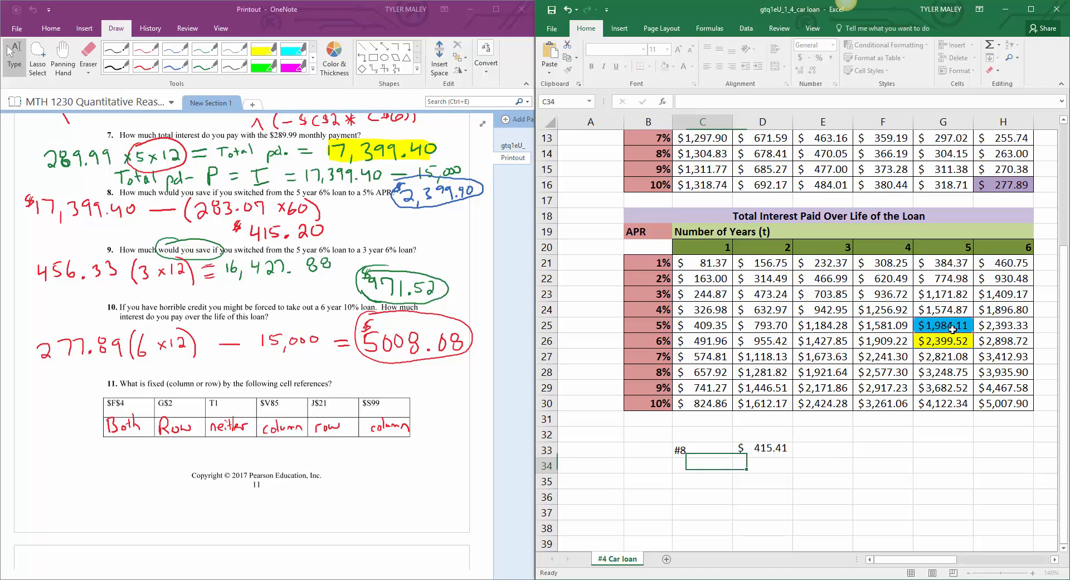
Step: Check the D33 formula, then highlight the handwritten $415.20 answer to question 8 in green in OneNote
left_click(777, 450)
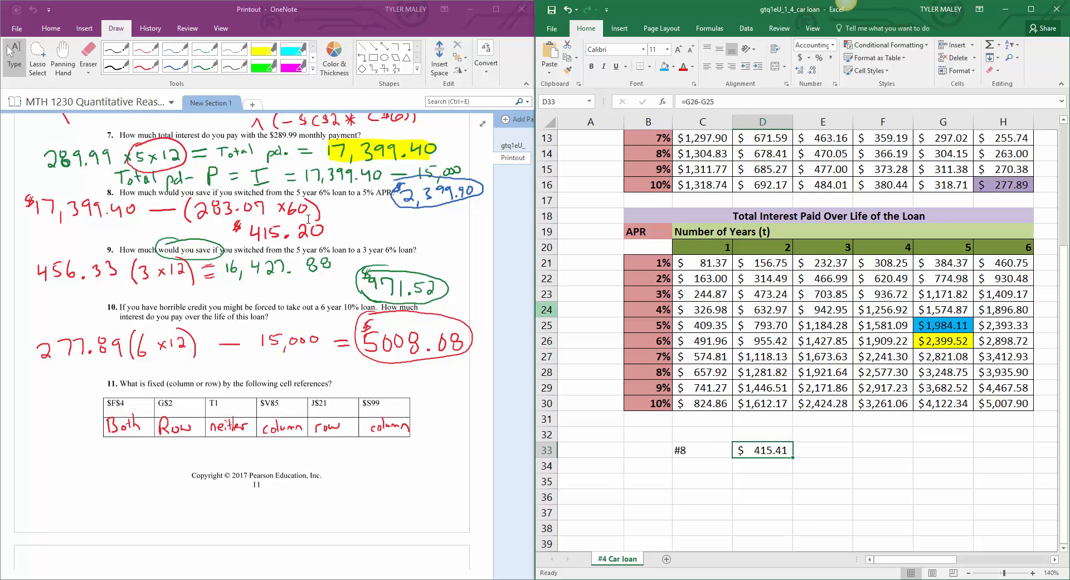
left_click(258, 69)
left_click(259, 68)
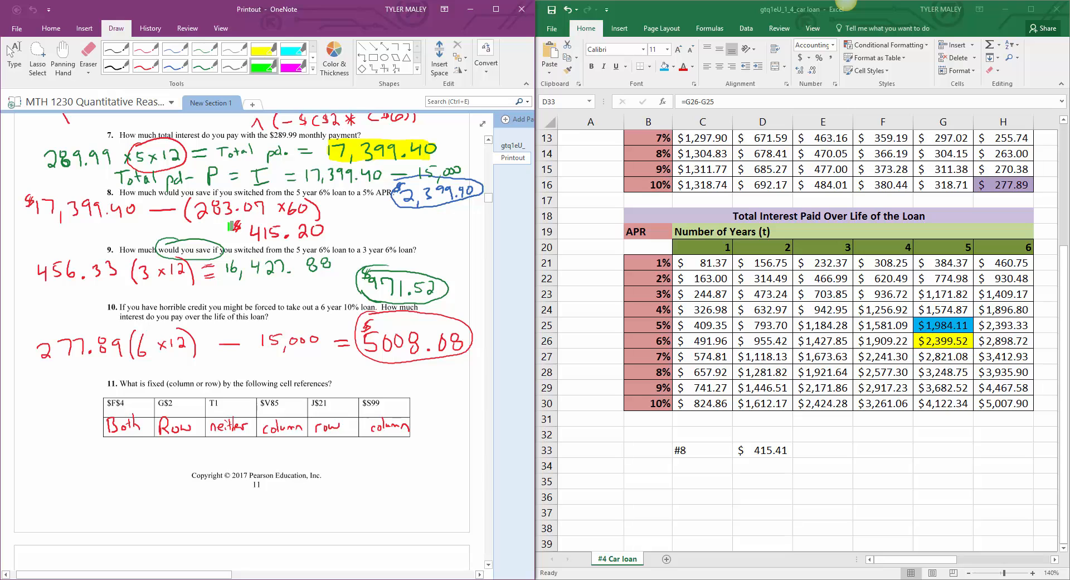
mouse_move(230, 226)
left_mouse_down()
mouse_move(328, 232)
mouse_move(219, 229)
mouse_move(330, 229)
mouse_move(269, 223)
left_mouse_up()
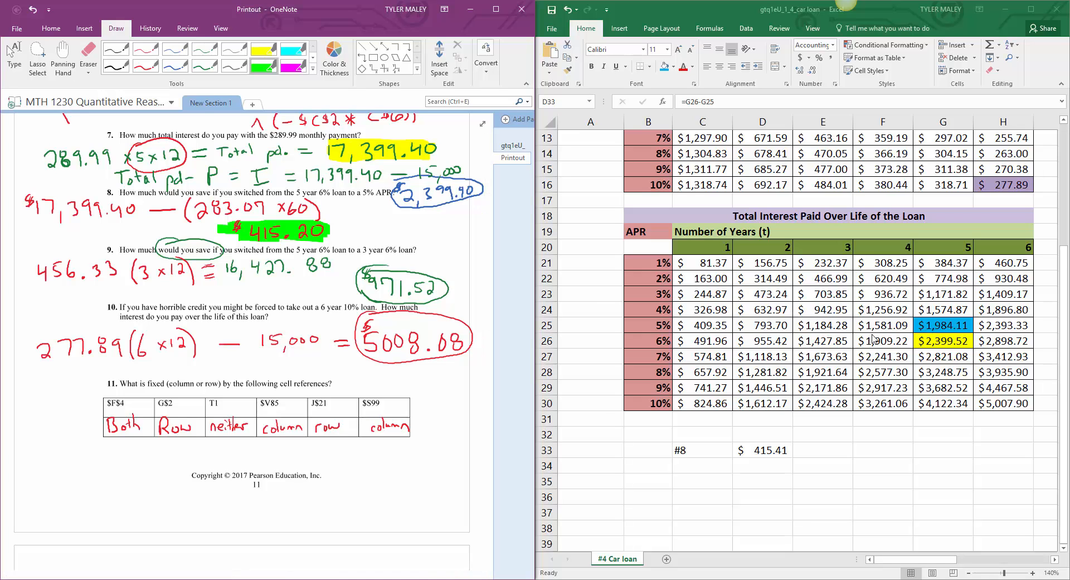
Step: Show the 5-year 6% monthly payment in G12 with four decimal places and widen column G to fit it
left_click(1066, 290)
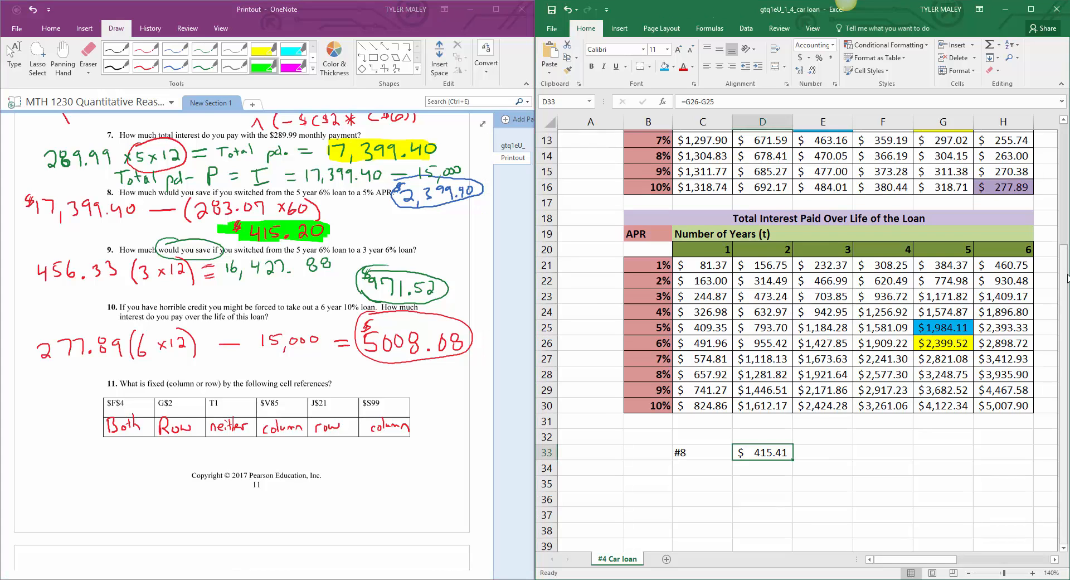
scroll(1023, 239, "up", 3)
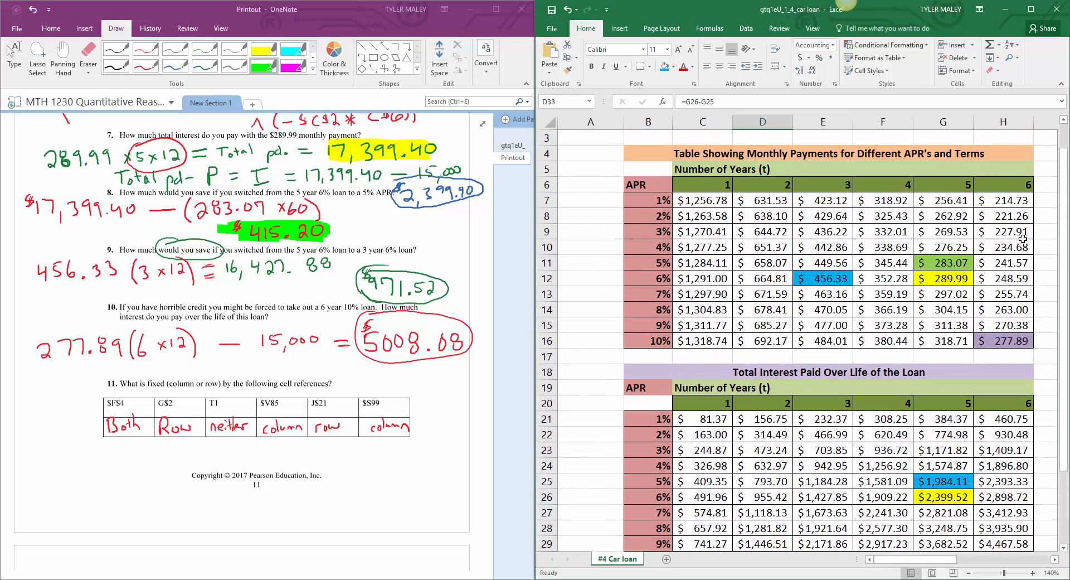
left_click(936, 279)
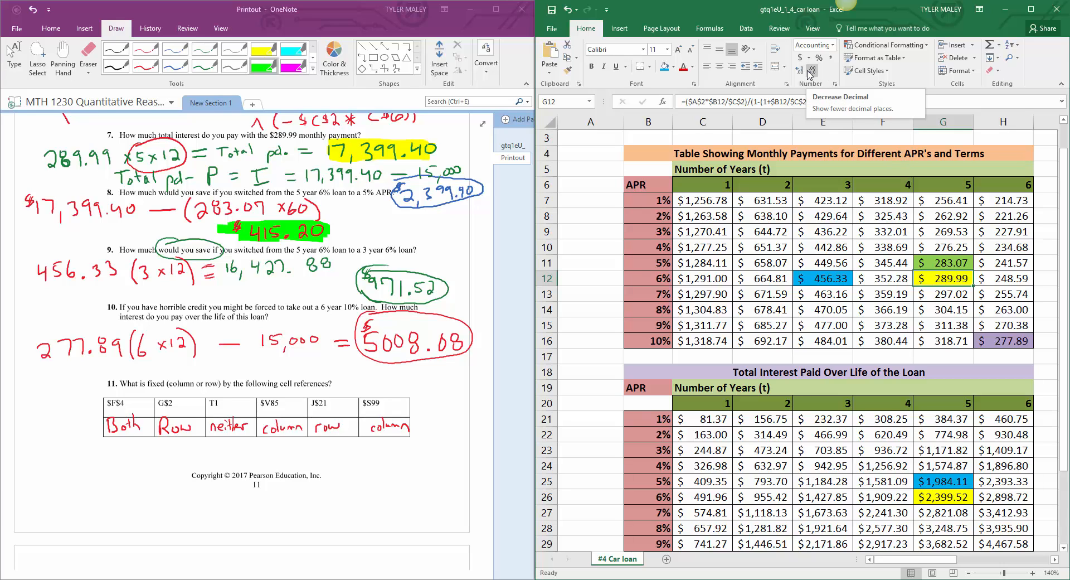
left_click(801, 72)
left_click(801, 73)
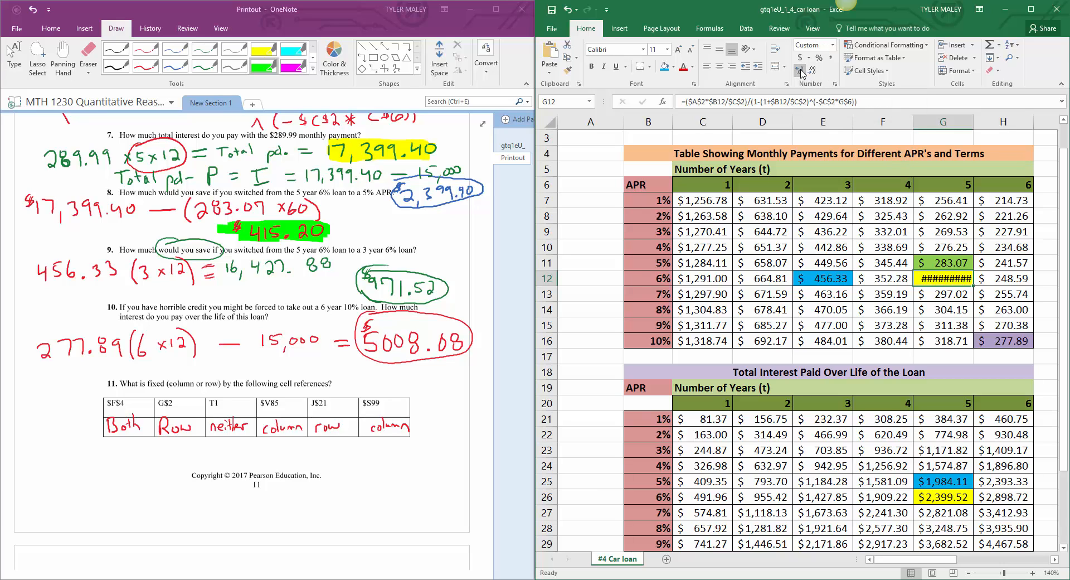
left_click_drag(973, 121, 992, 119)
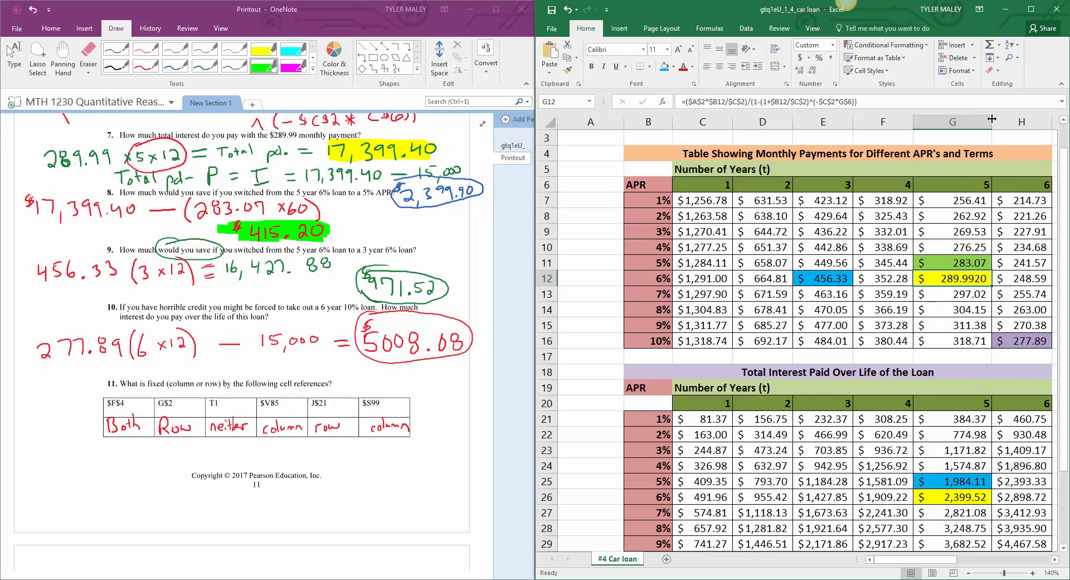
Step: Show the 5-year 5% monthly payment in G11 with three decimal places
left_click(949, 262)
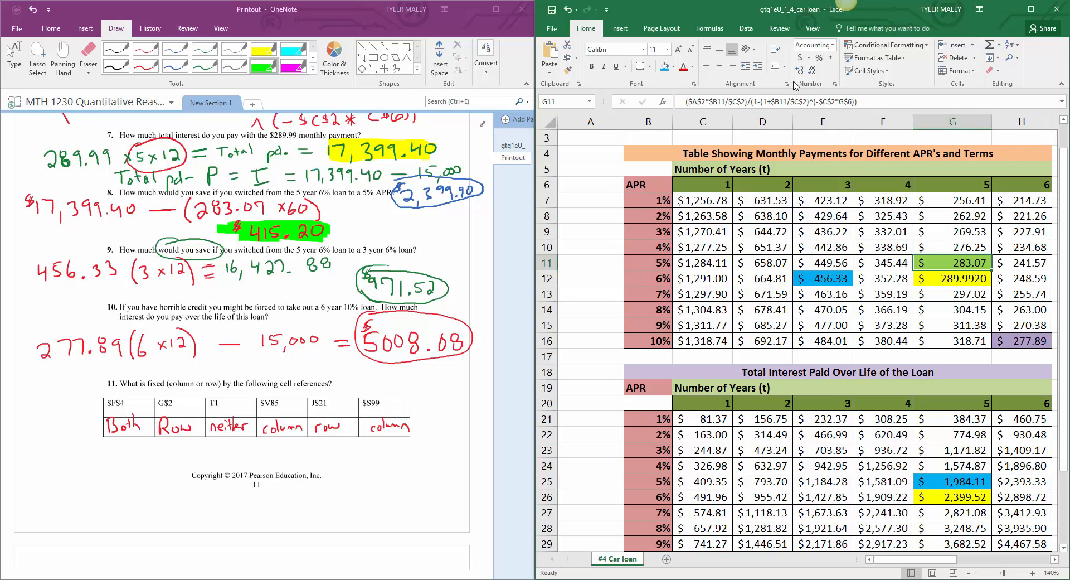
left_click(813, 72)
left_click(799, 72)
left_click(800, 73)
left_click(970, 274)
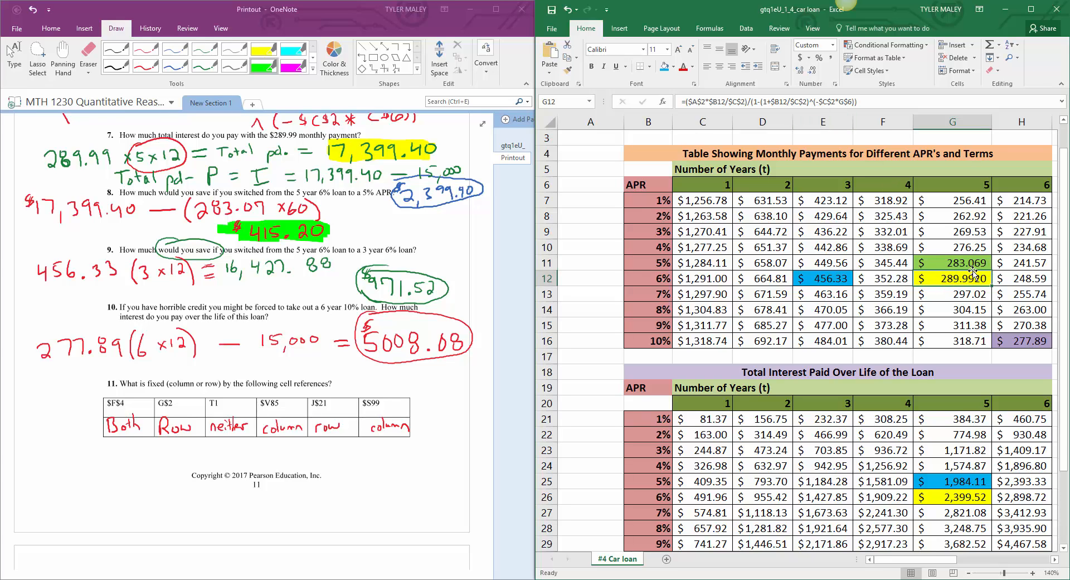
scroll(971, 274, "down", 1)
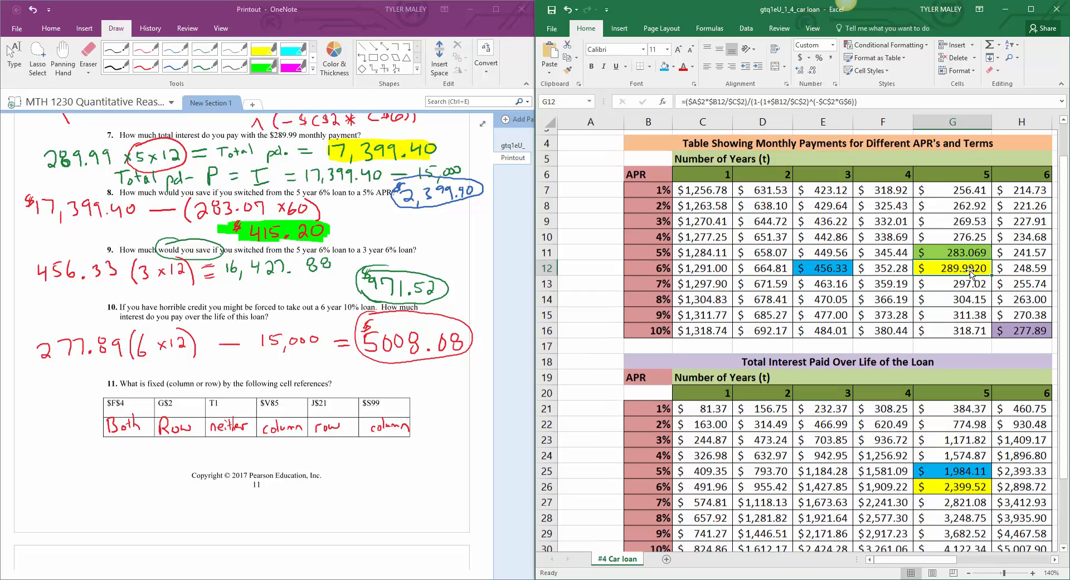
scroll(970, 273, "down", 1)
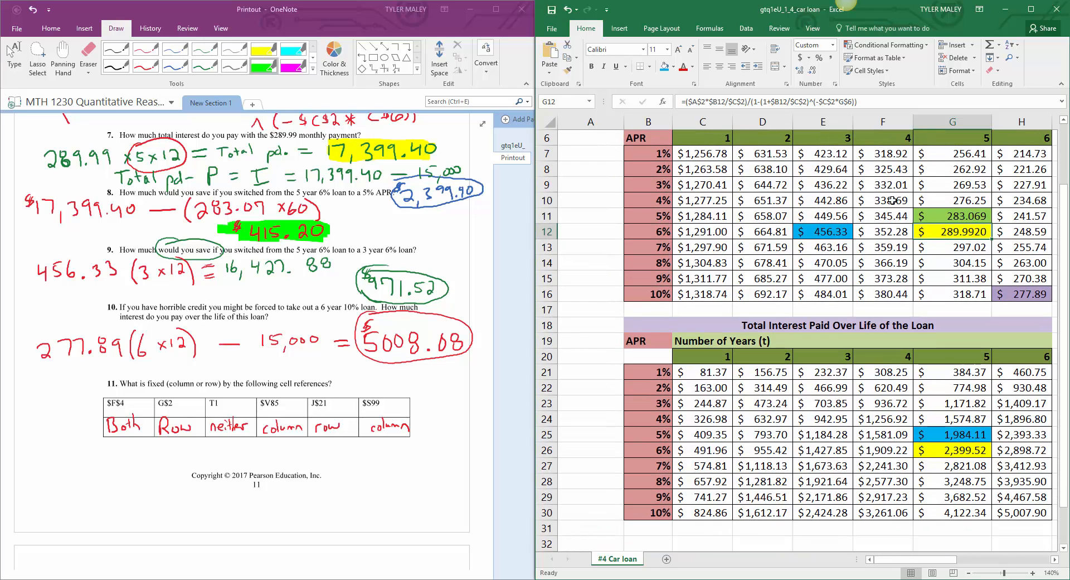
Step: Review the monthly payment table, the total interest table and the question 8 savings against the OneNote answers
left_click(877, 185)
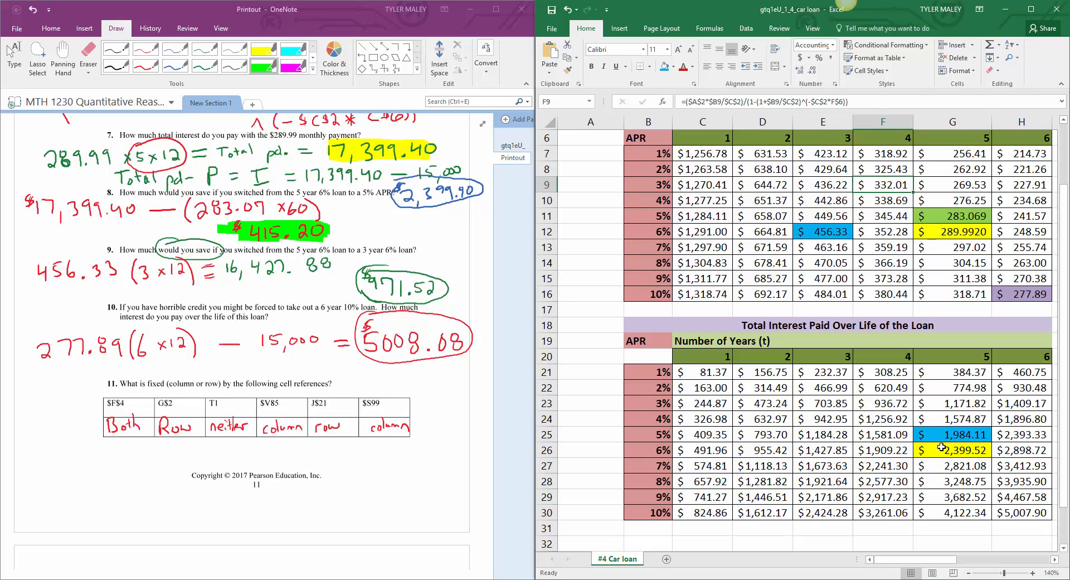
scroll(941, 447, "down", 1)
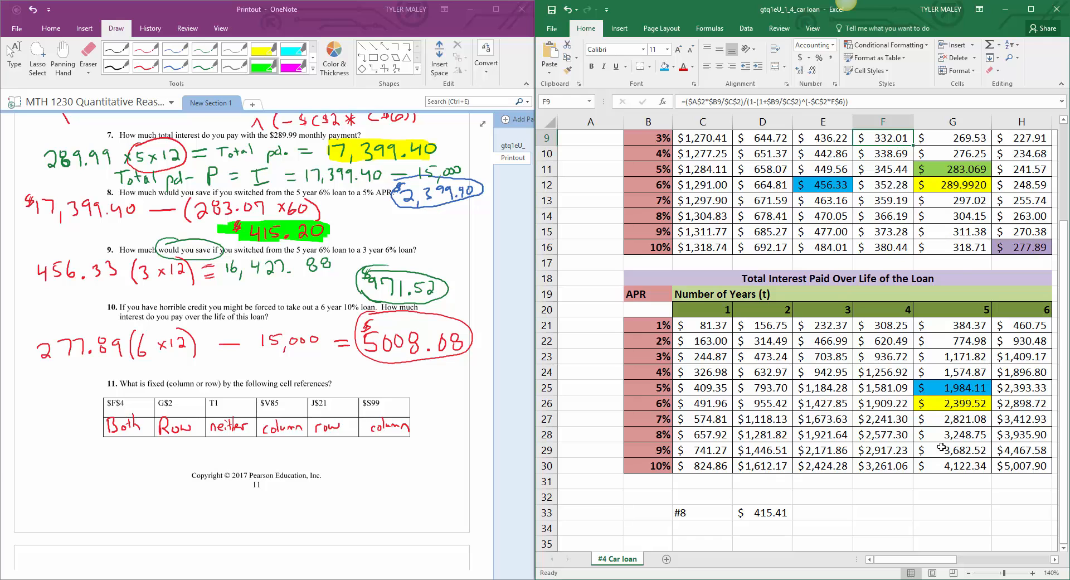
scroll(942, 447, "up", 1)
scroll(941, 447, "up", 1)
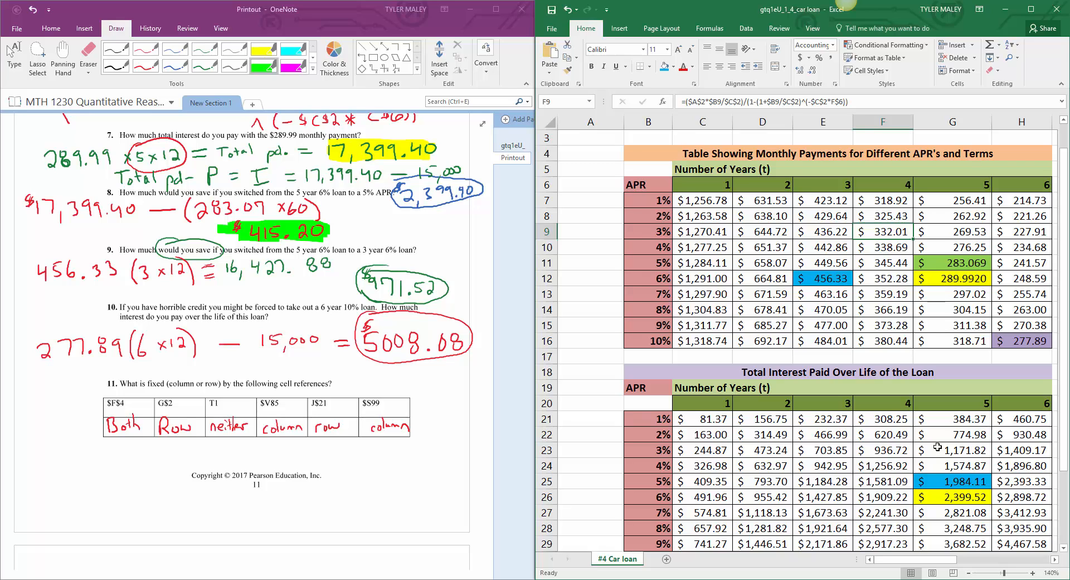
scroll(937, 446, "down", 4)
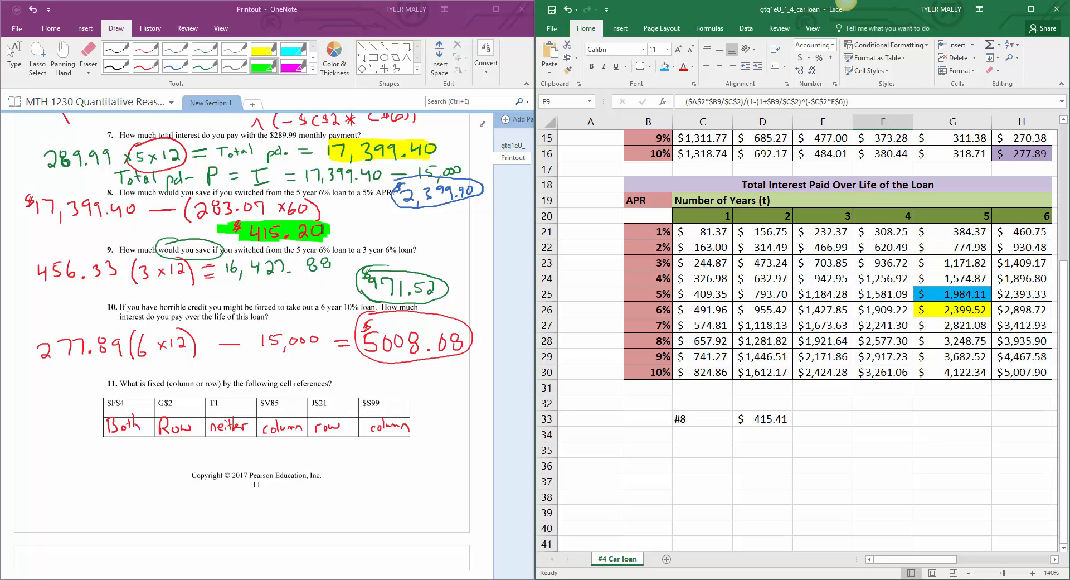
left_click(822, 456)
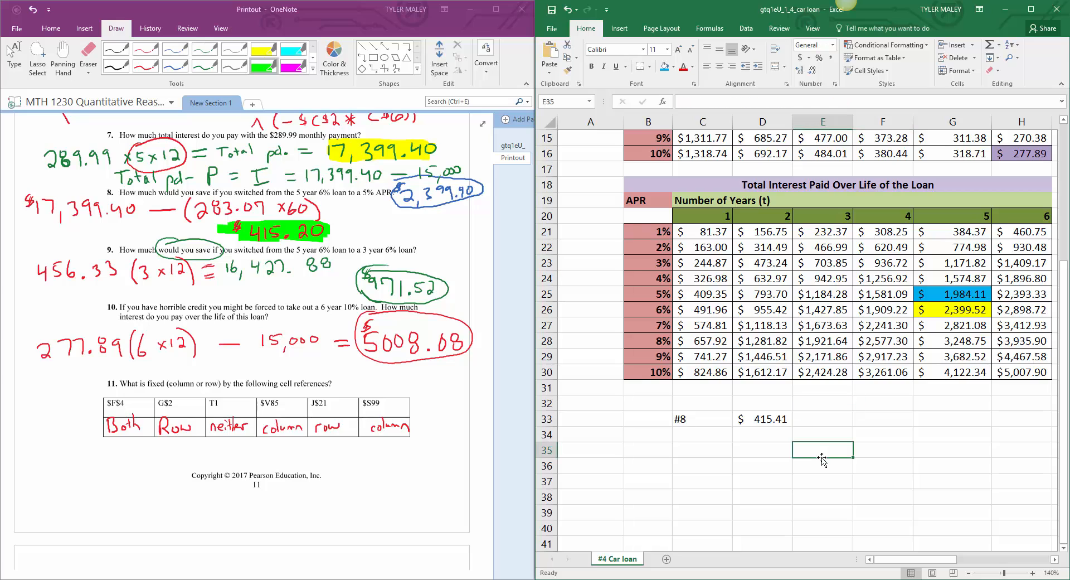
scroll(822, 457, "up", 4)
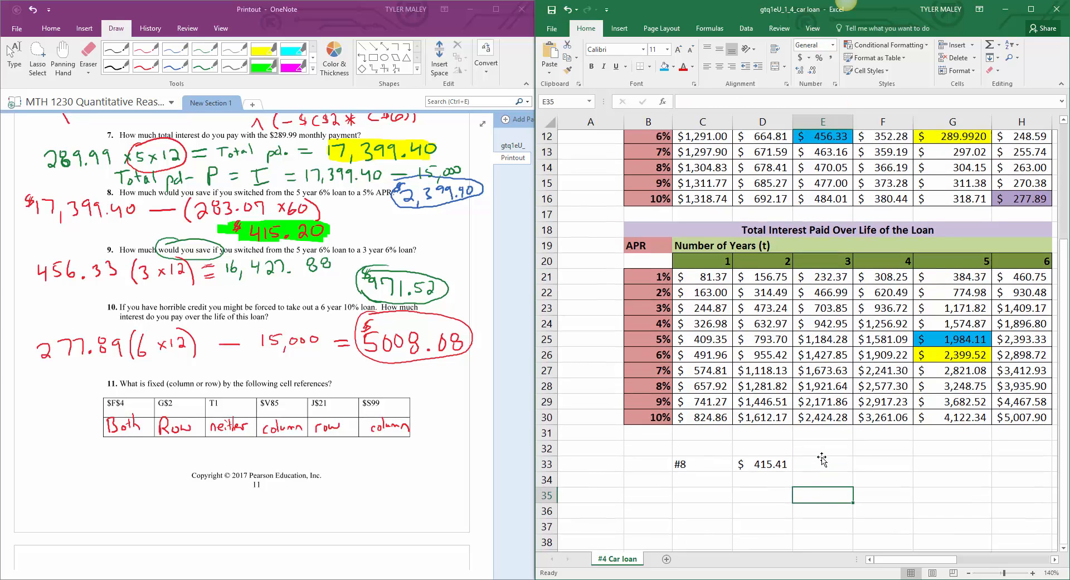
scroll(822, 457, "down", 2)
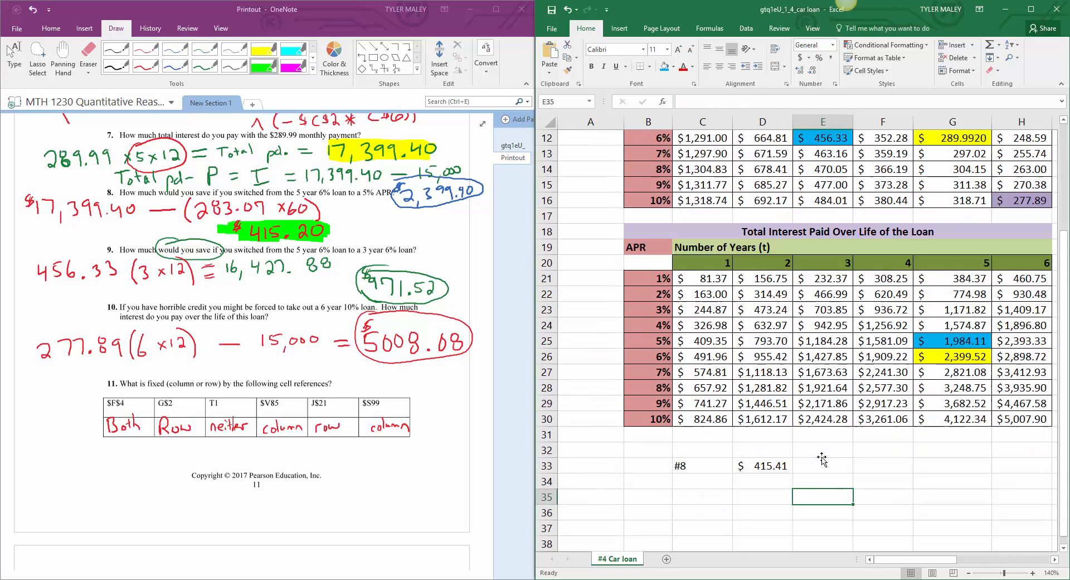
scroll(822, 457, "down", 1)
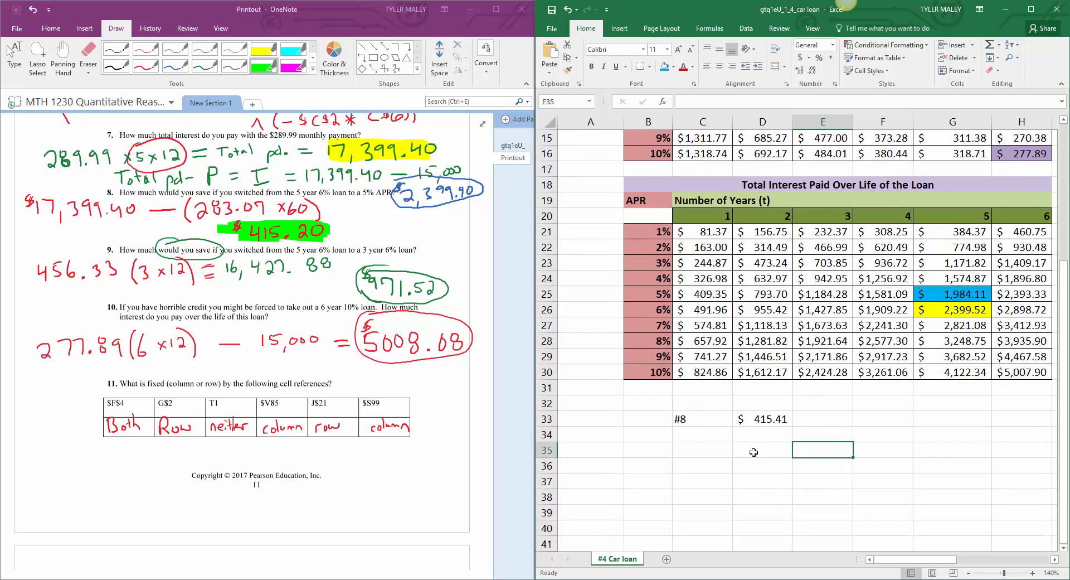
Step: Label C34 as #9 and calculate the question 9 savings in D34 with the formula =G26-E26
left_click(702, 437)
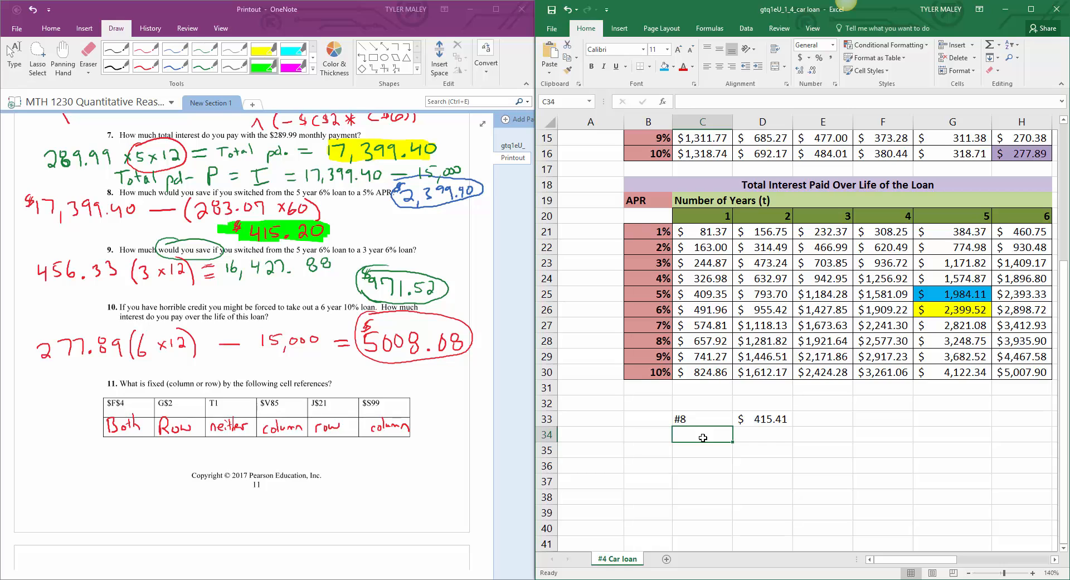
type("#9")
key("Tab")
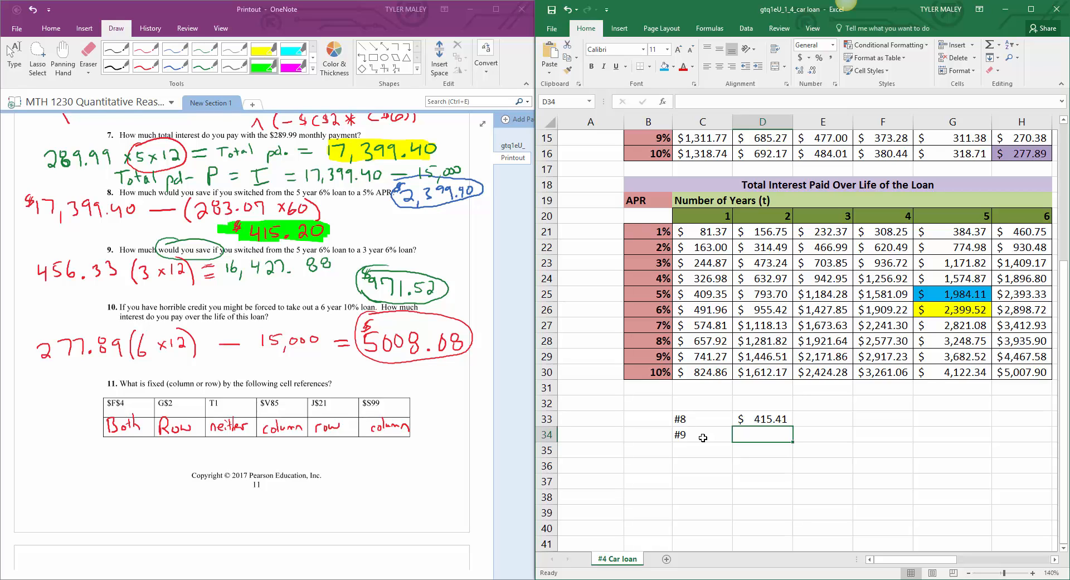
type("=")
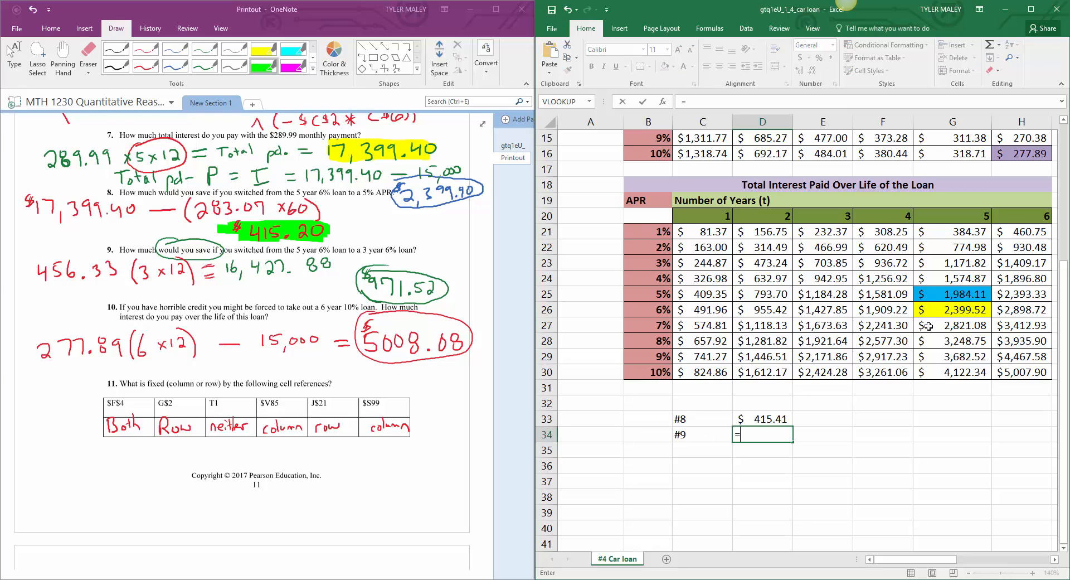
left_click(939, 313)
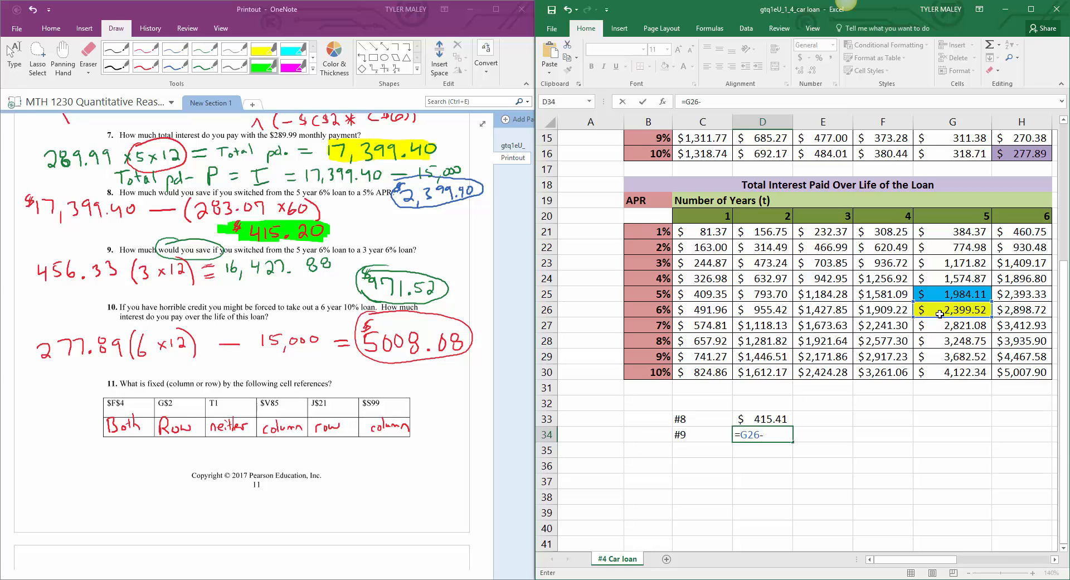
type("-")
left_click(816, 310)
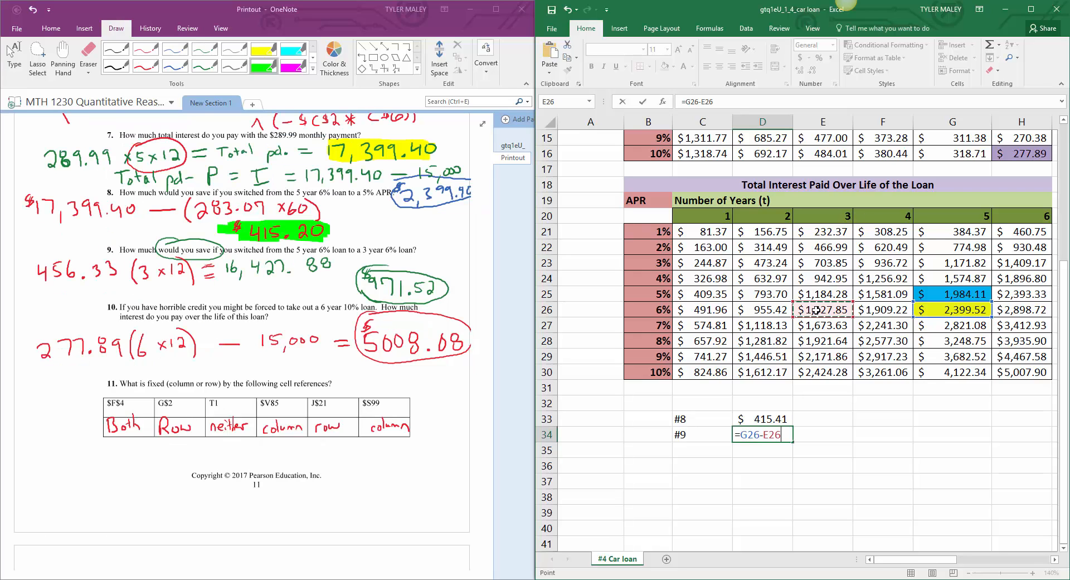
key("Return")
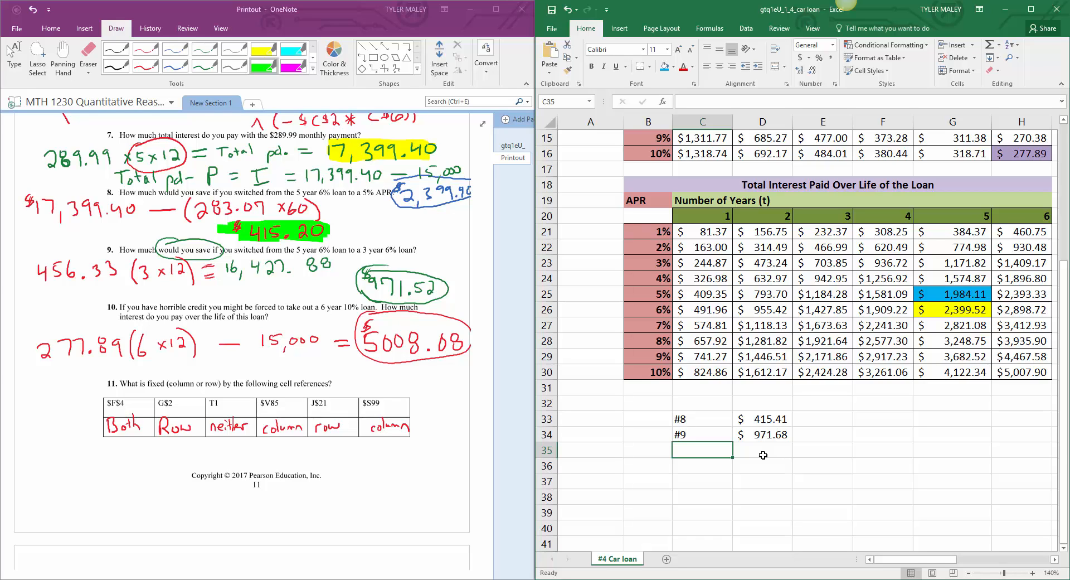
Step: Label C35 as #10 and bring the 6-year 10% total interest into D35 with the formula =H30
type("#10")
left_click(763, 455)
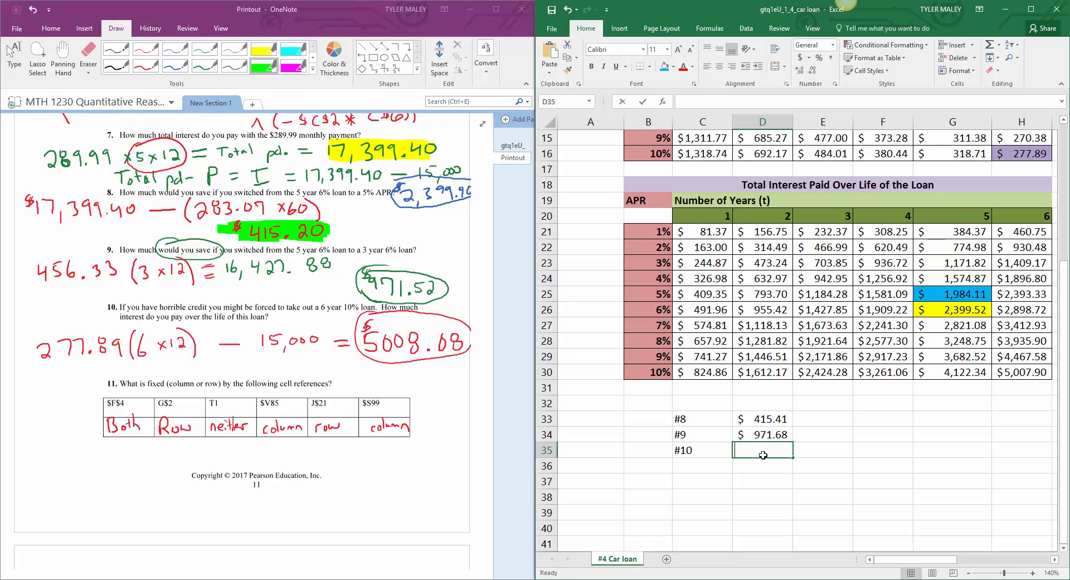
type("=")
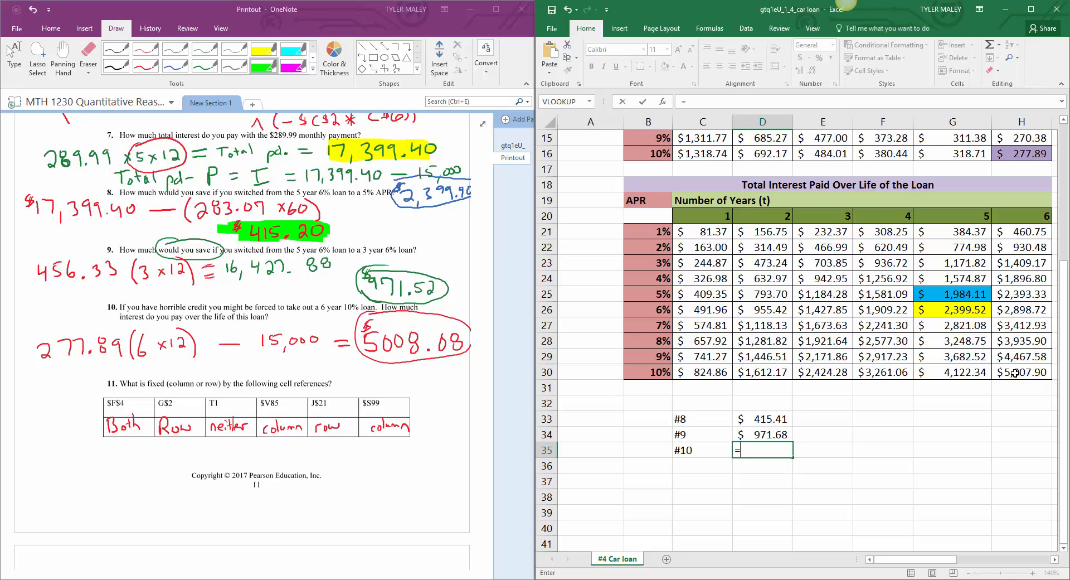
scroll(997, 421, "right", 2)
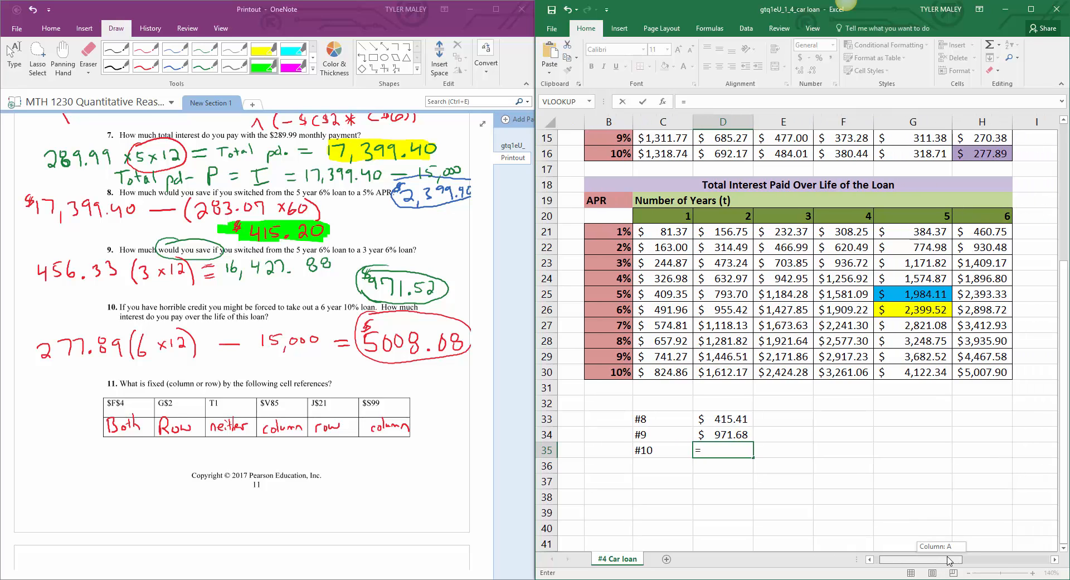
scroll(997, 421, "right", 1)
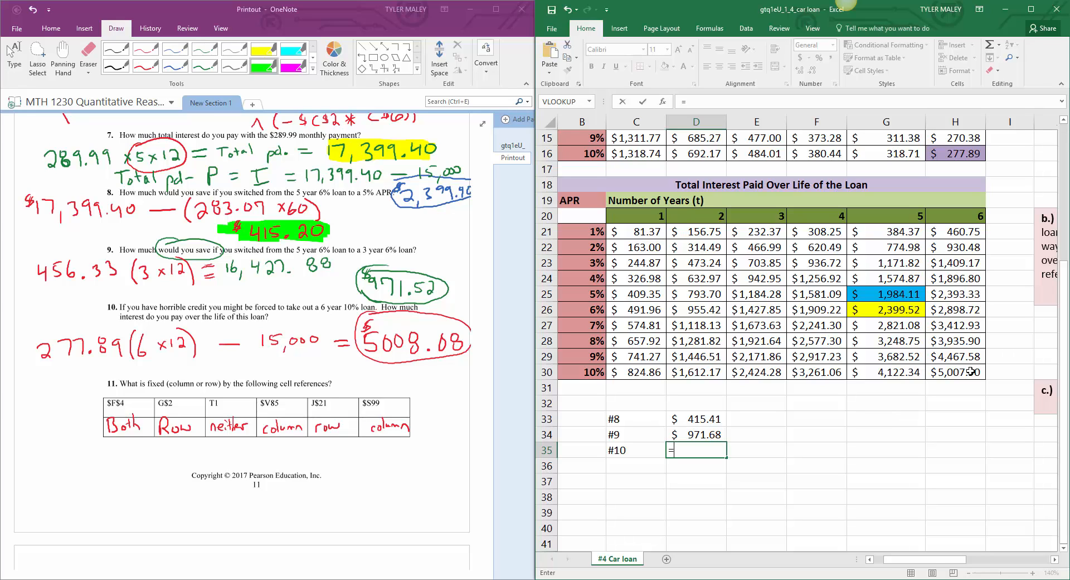
left_click(972, 372)
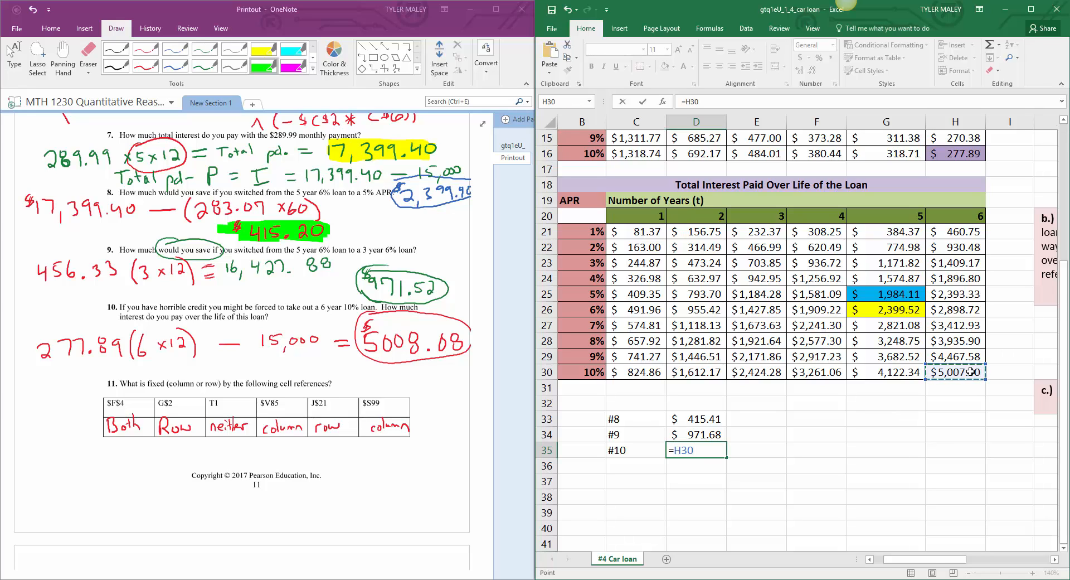
key("Return")
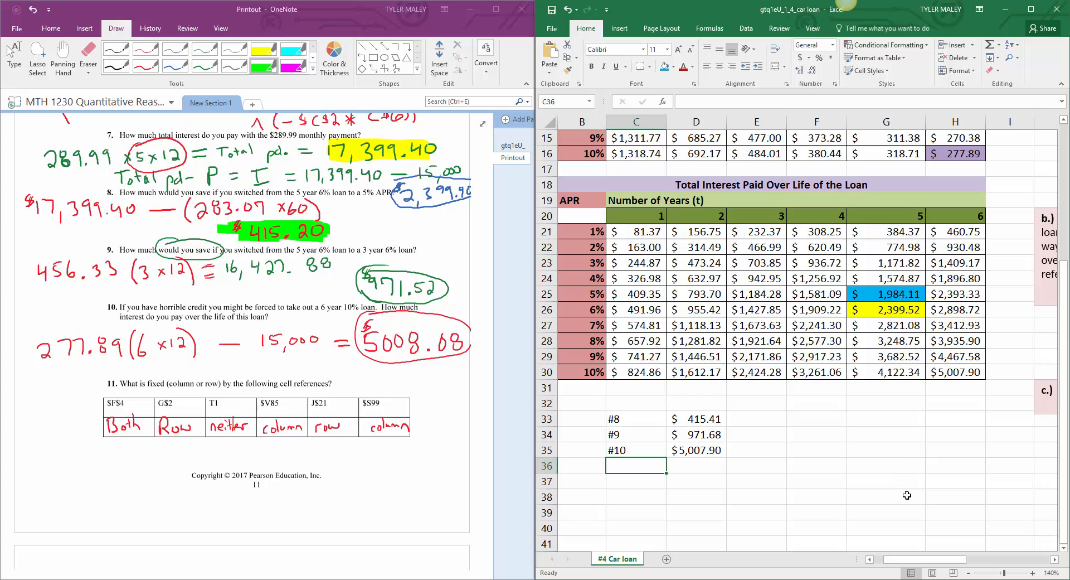
Step: Check the D35 formula, then shade the answer block for questions 8 to 10 in C33:D35 blue
left_click_drag(907, 566, 891, 567)
left_click(788, 498)
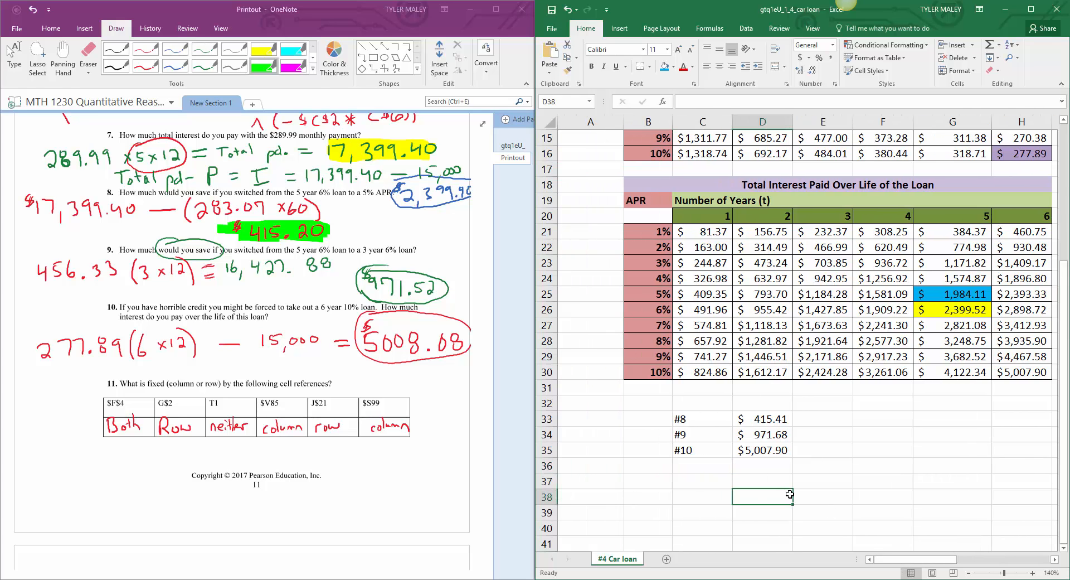
scroll(787, 494, "up", 1)
scroll(787, 495, "down", 1)
left_click(788, 449)
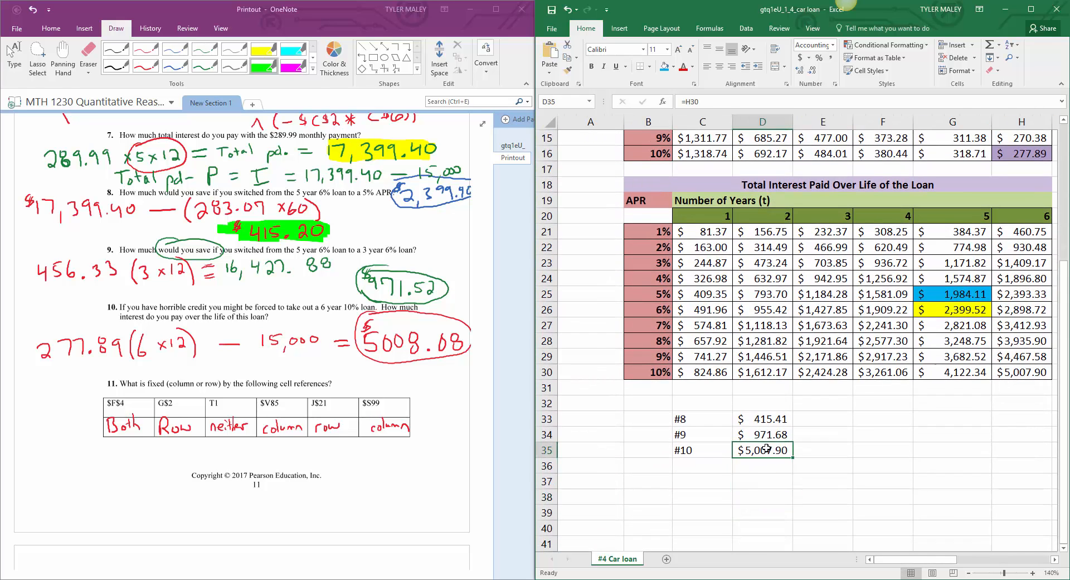
left_click_drag(691, 402, 761, 449)
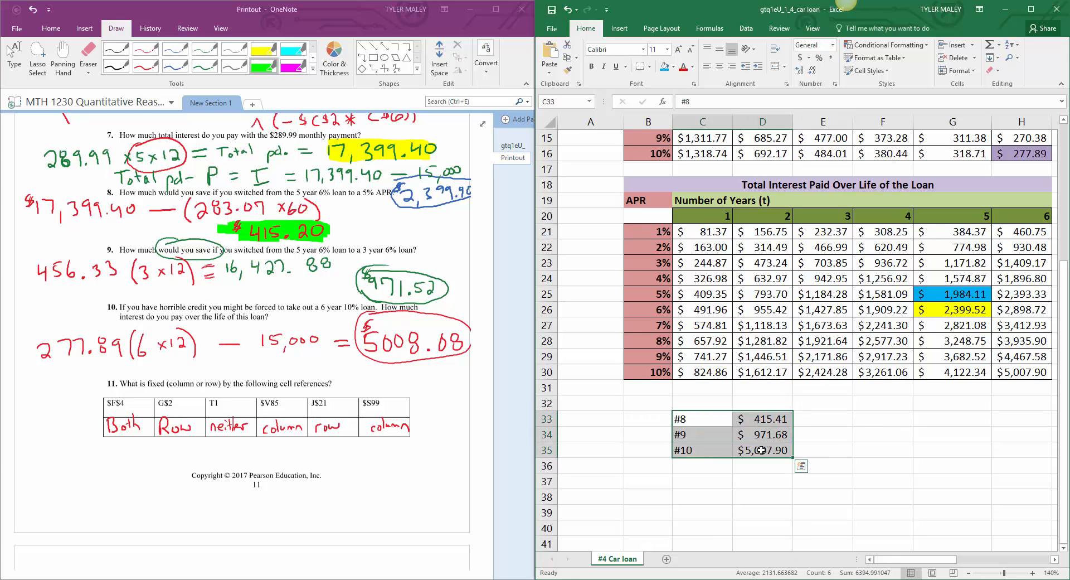
left_click(664, 67)
left_click(819, 450)
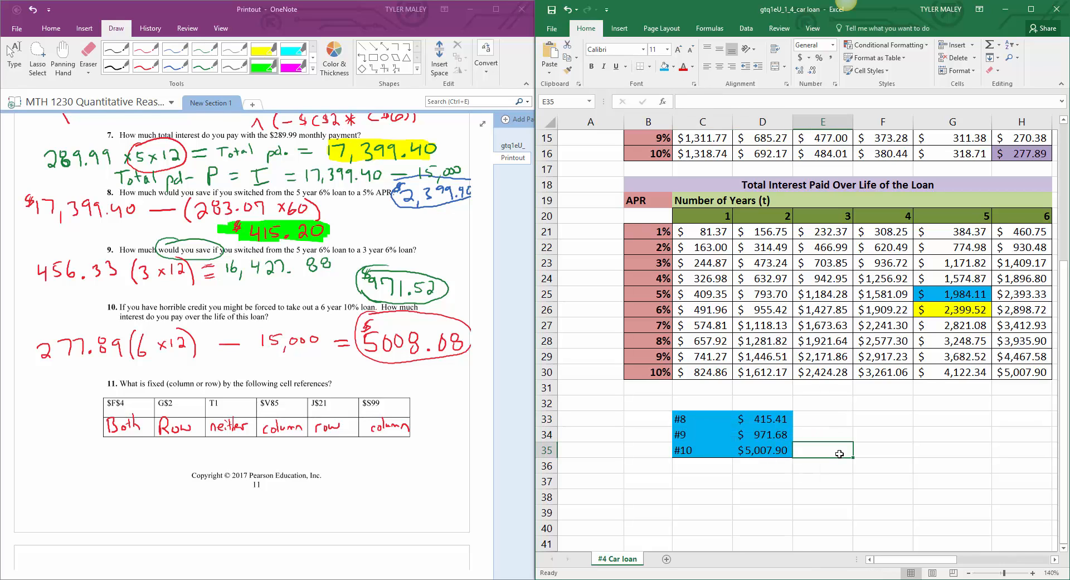